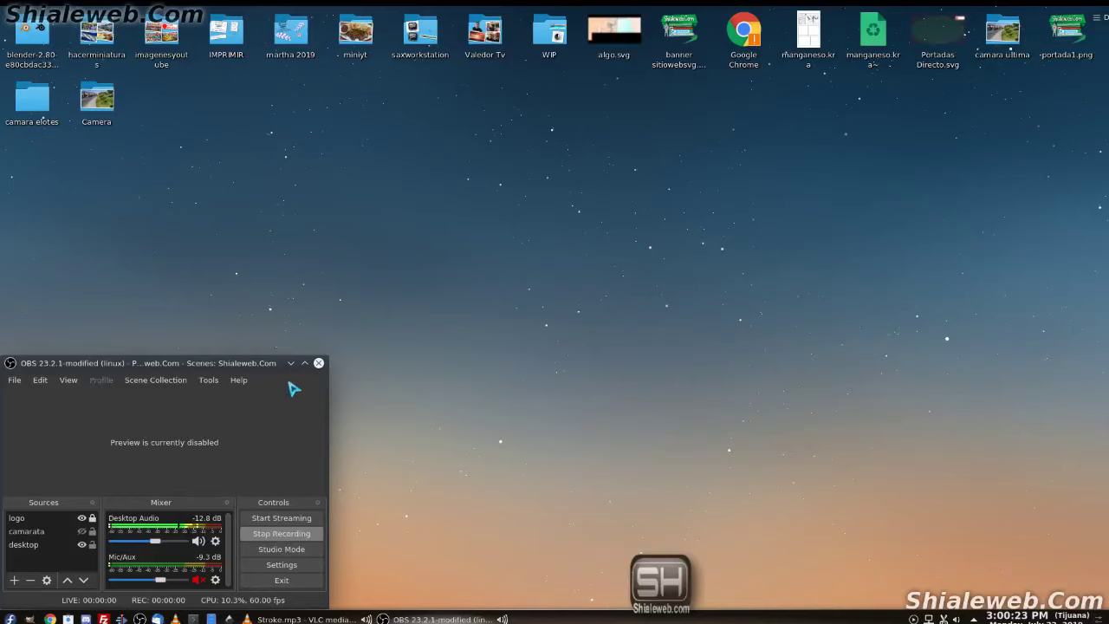
Step: Start the OBS screen recording and open Portadas Directo.svg from the desktop
left_click(291, 364)
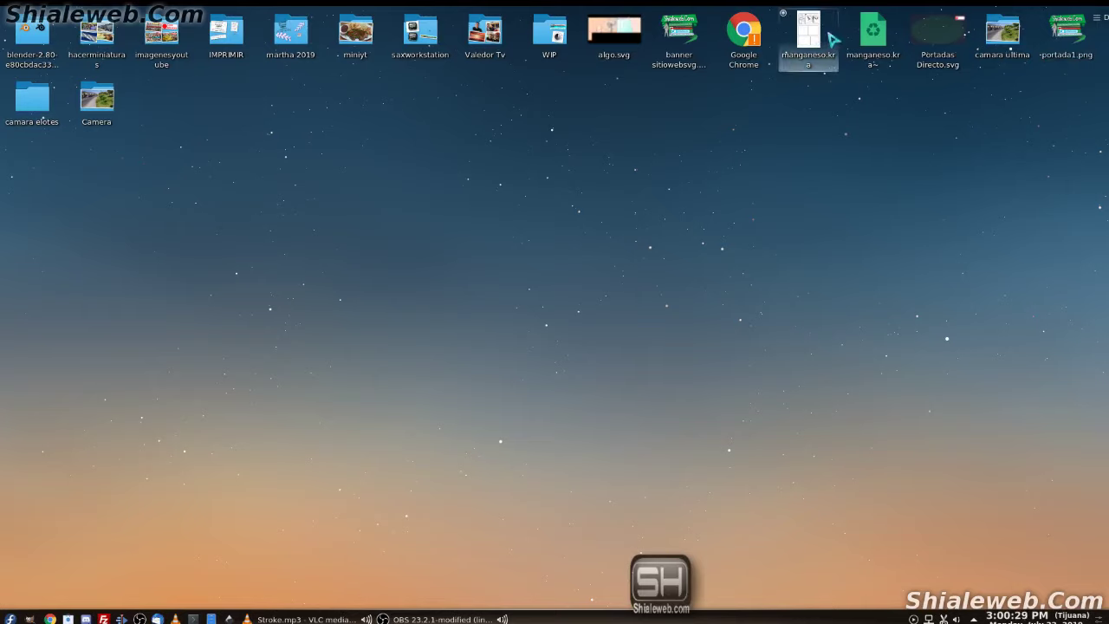
double_click(941, 42)
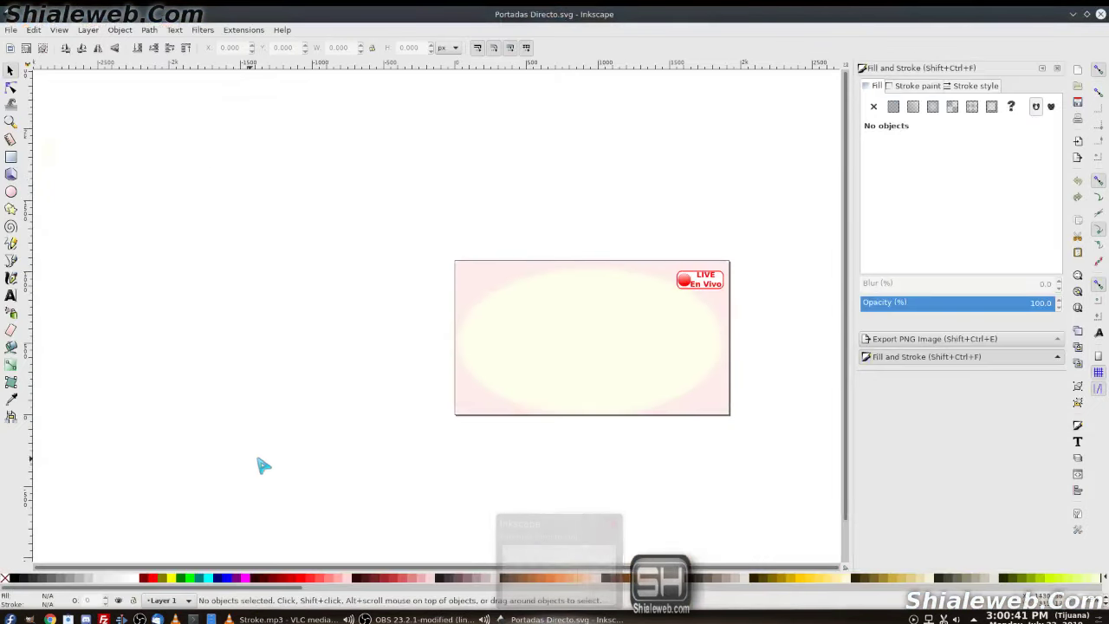
Step: Pan the Inkscape canvas while the Portadas Directo banner loads
left_click_drag(514, 361, 427, 347)
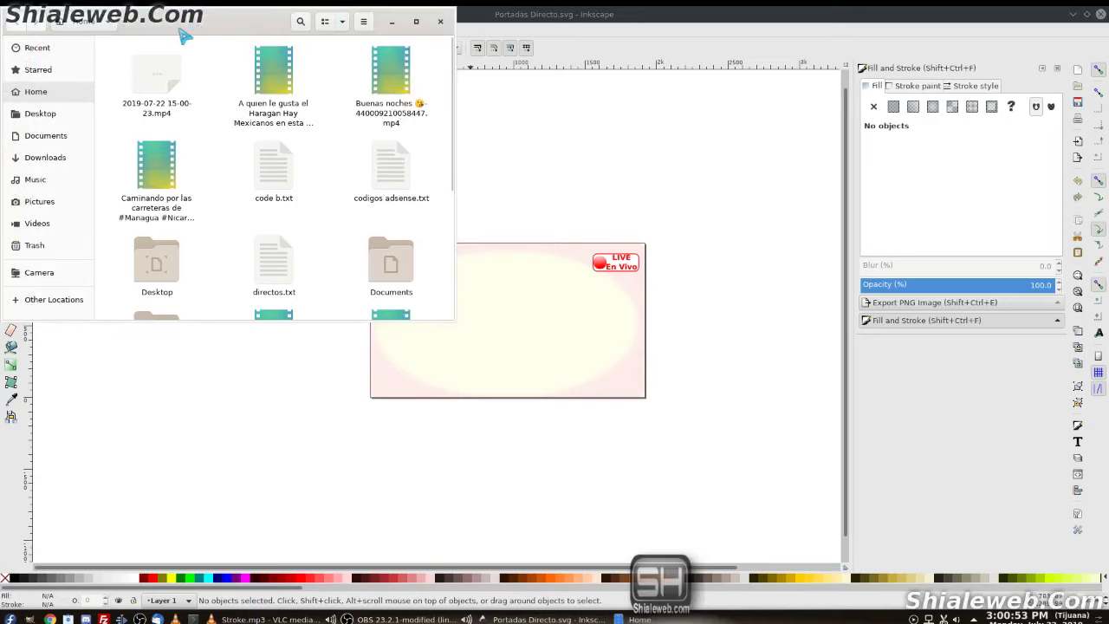
Step: Browse to the Desktop's hacerminiaturas folder in the file manager
left_click(43, 113)
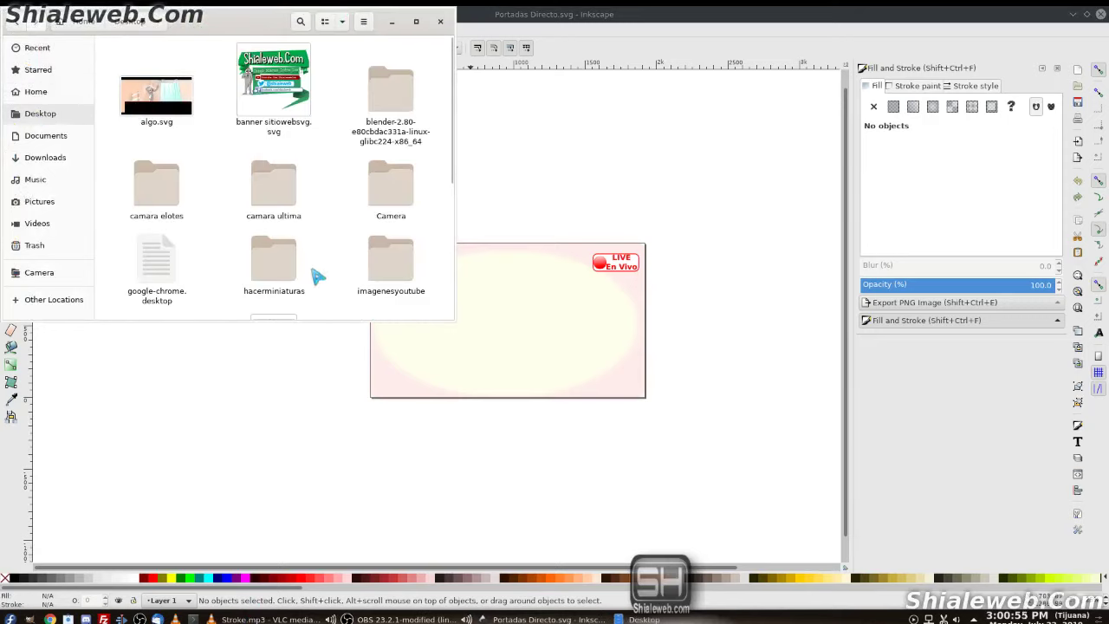
scroll(318, 262, "down", 1)
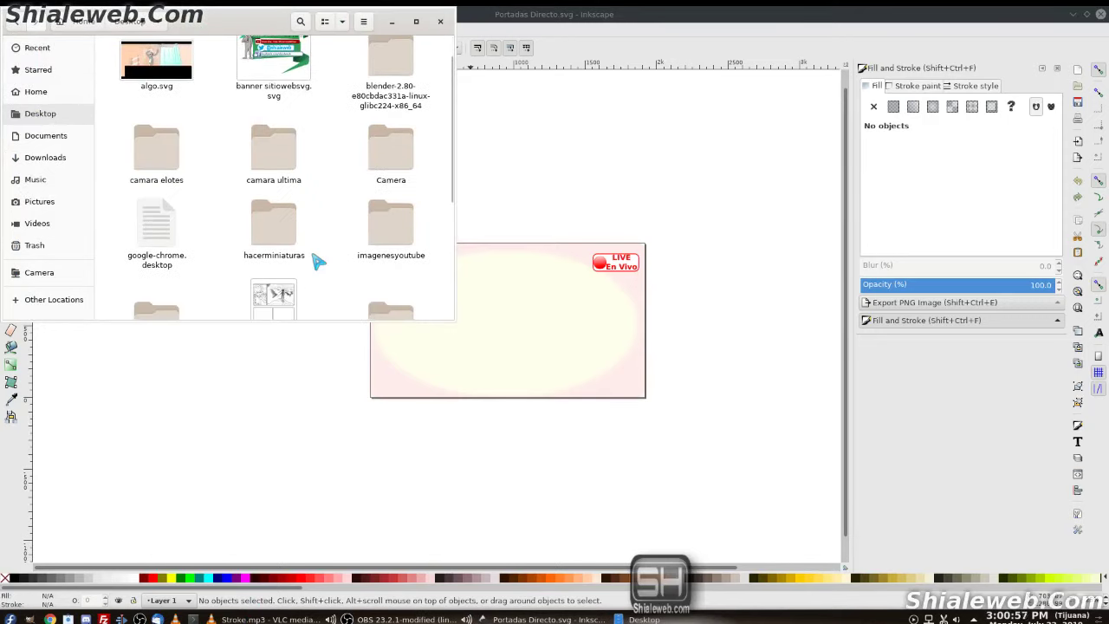
double_click(276, 227)
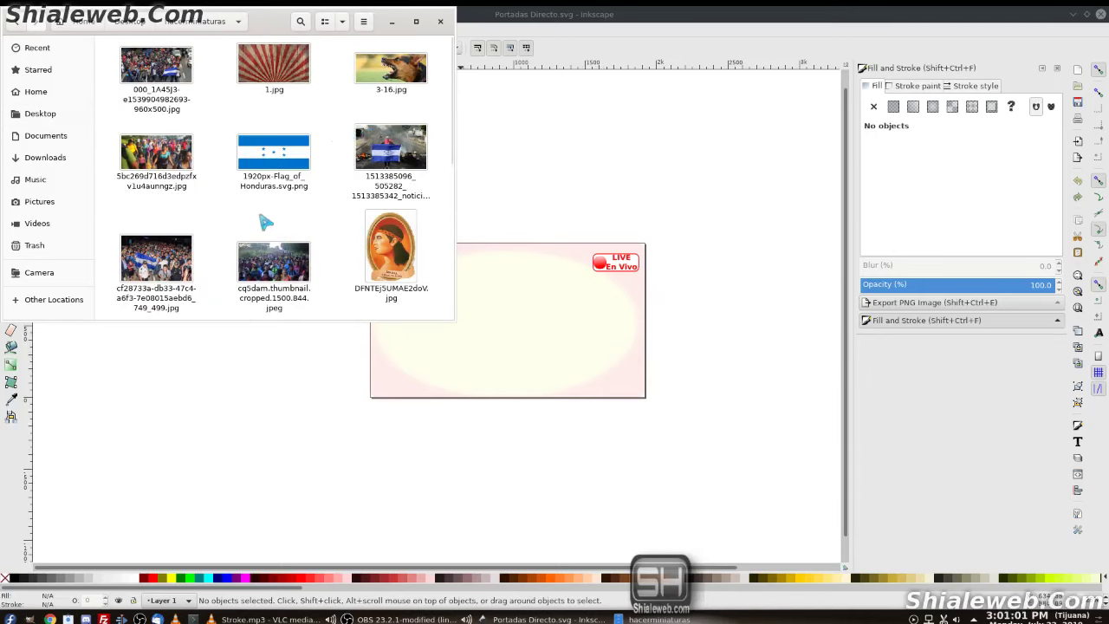
scroll(251, 202, "down", 5)
scroll(252, 202, "down", 2)
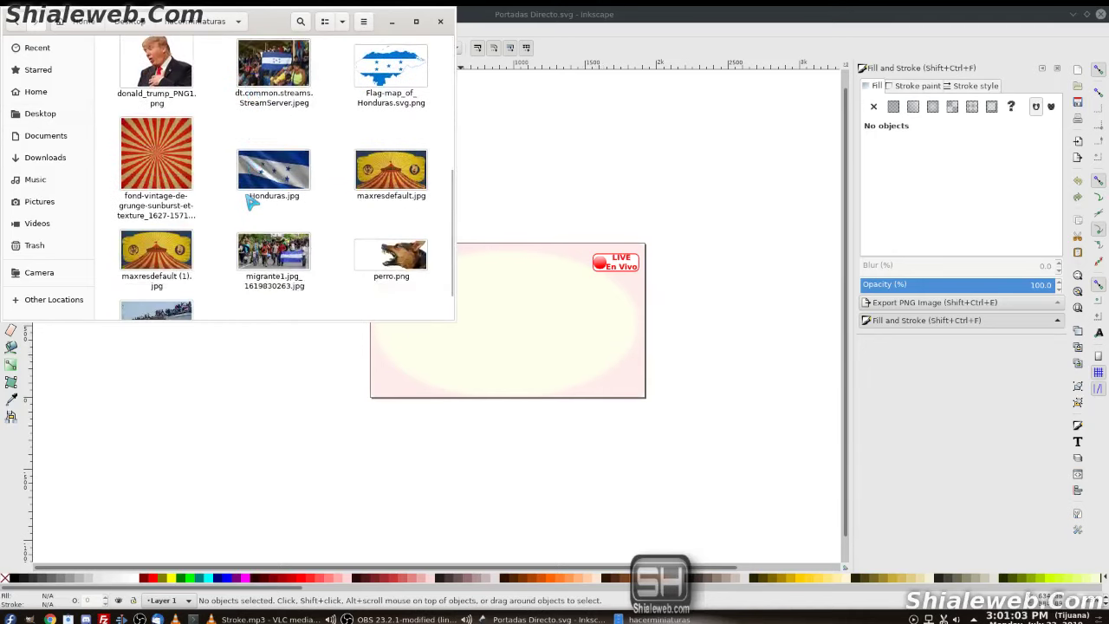
Step: Import maxresdefault.jpg and scale it to cover the whole page
left_click_drag(390, 170, 552, 353)
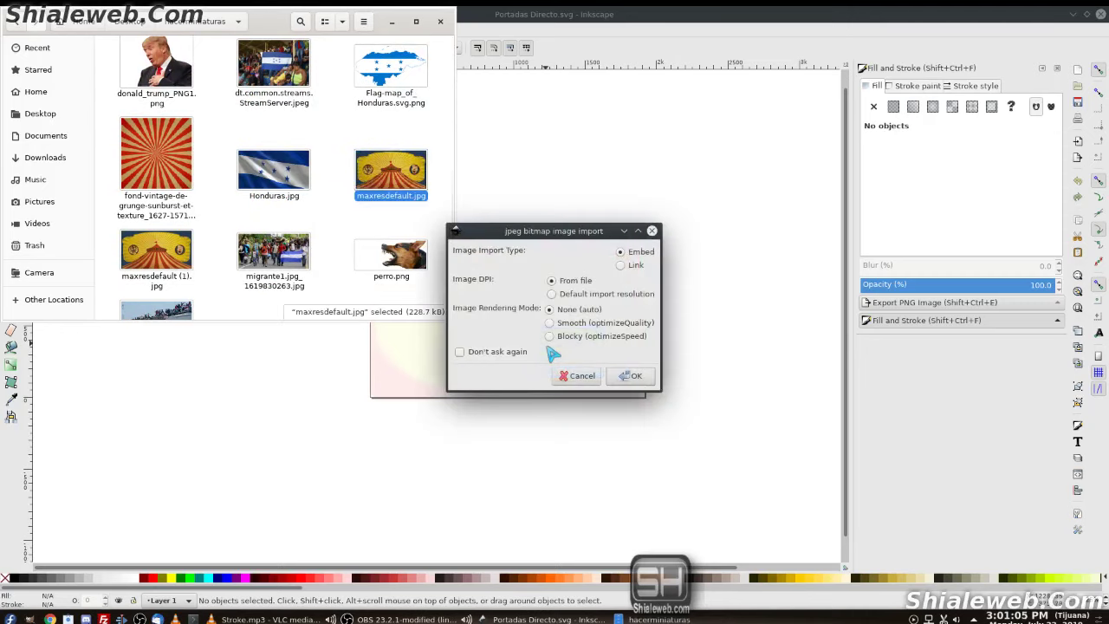
left_click(636, 375)
mouse_move(636, 457)
left_mouse_down()
mouse_move(454, 344)
mouse_move(473, 361)
left_mouse_up()
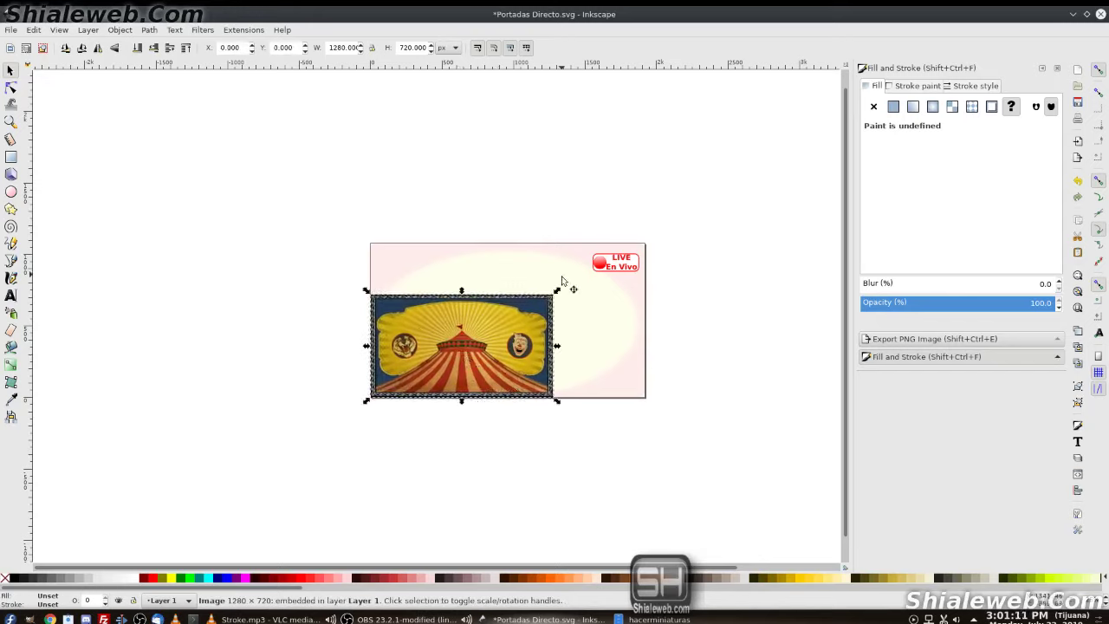
left_click_drag(555, 293, 661, 243)
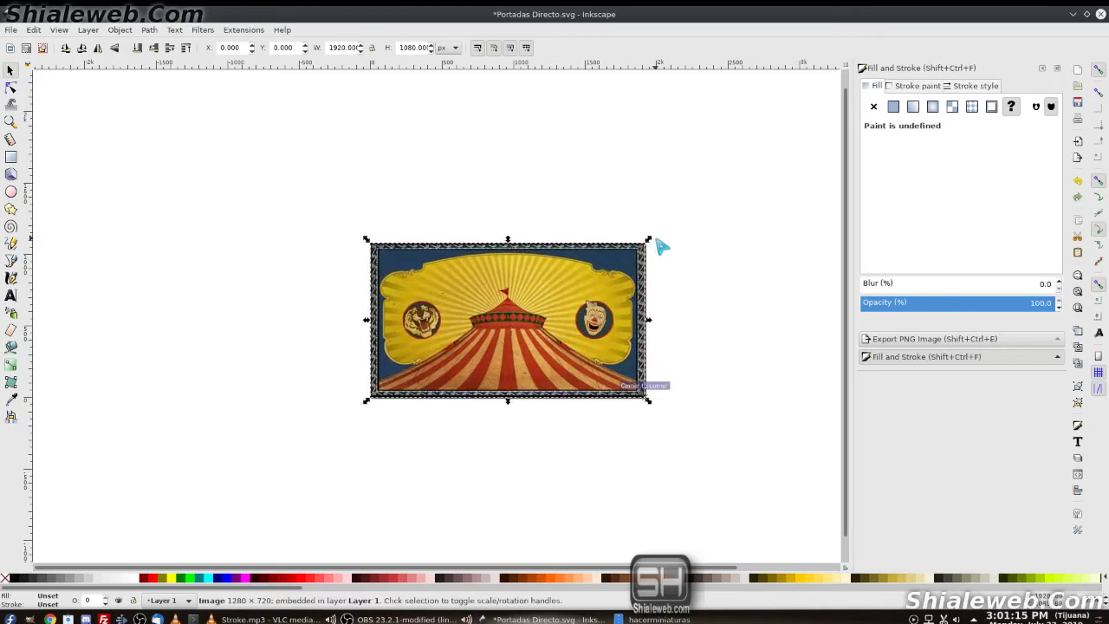
Step: Send the circus picture behind the LIVE badge and save the document
left_click(139, 49)
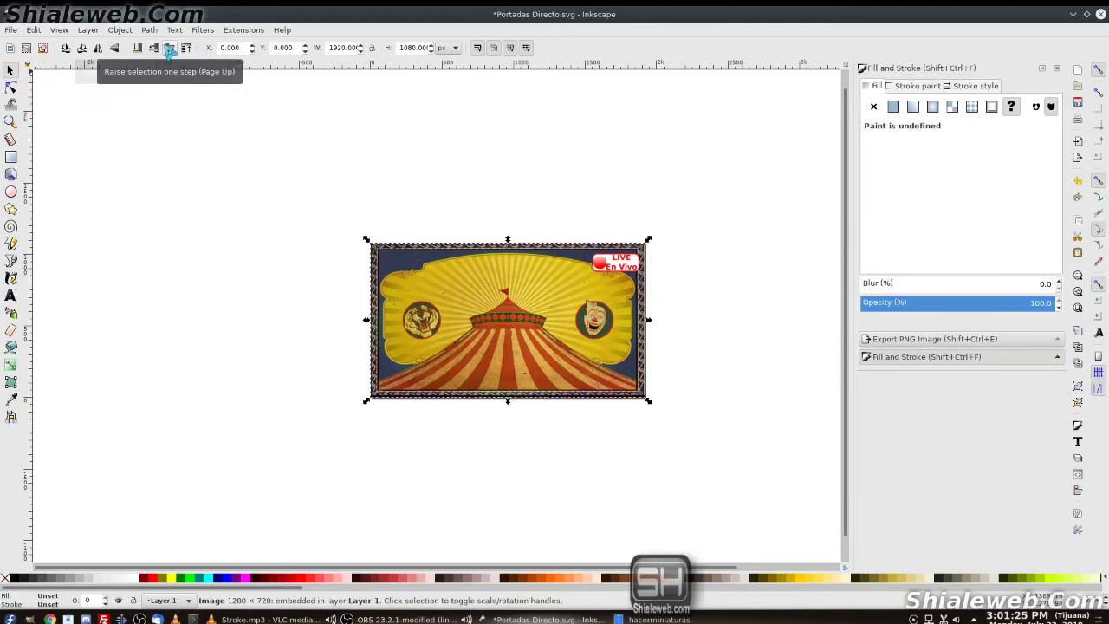
left_click(156, 52)
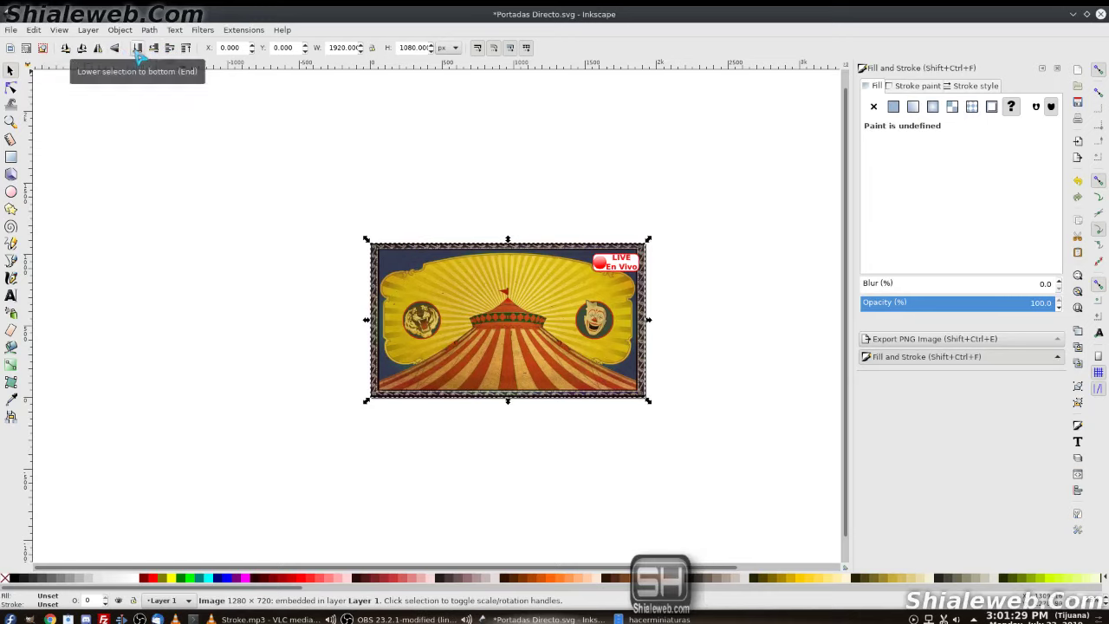
key("ctrl+s")
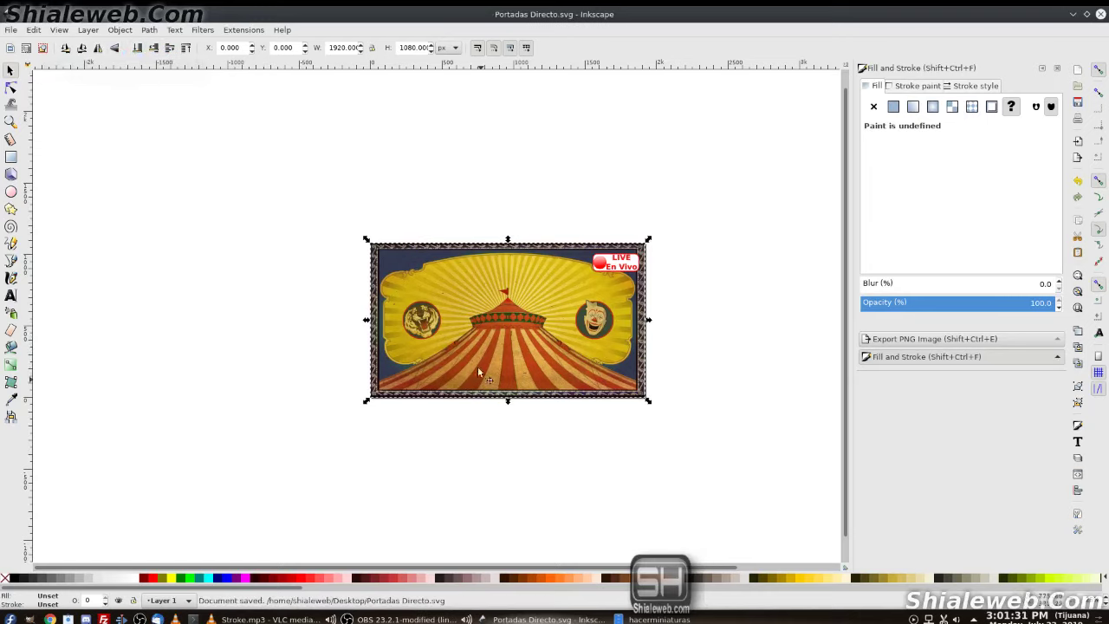
mouse_move(527, 356)
left_mouse_down()
mouse_move(540, 364)
mouse_move(518, 321)
left_mouse_up()
Step: Import watch-live.png from the image folder into the design
left_click(655, 619)
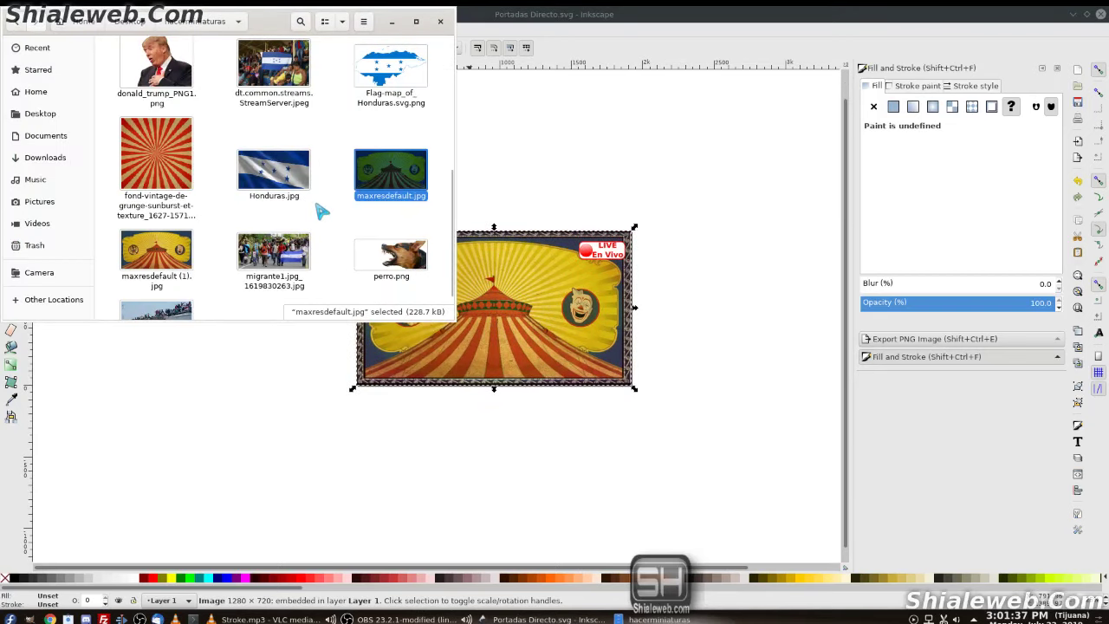
scroll(321, 210, "down", 1)
scroll(321, 210, "up", 1)
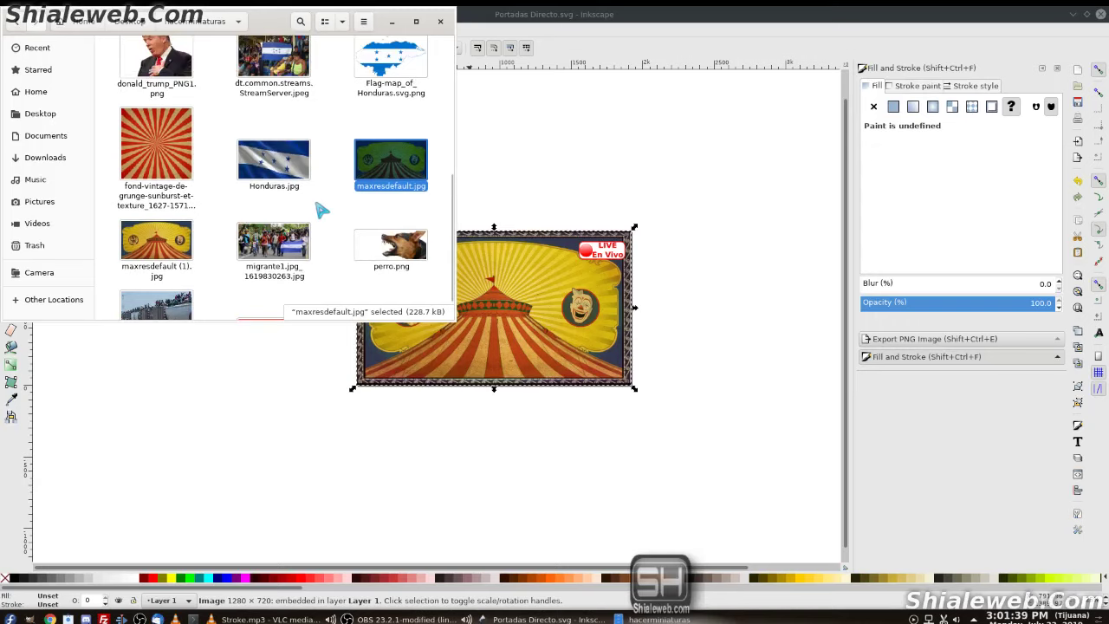
scroll(320, 209, "up", 3)
scroll(321, 209, "down", 4)
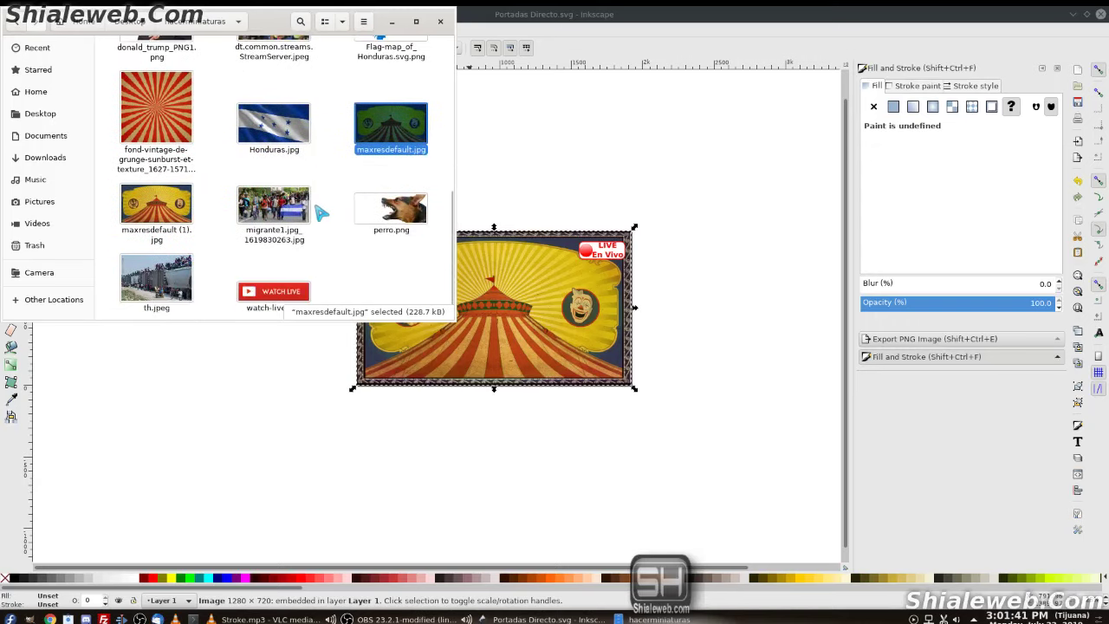
scroll(321, 212, "up", 1)
scroll(305, 196, "up", 2)
scroll(305, 196, "down", 2)
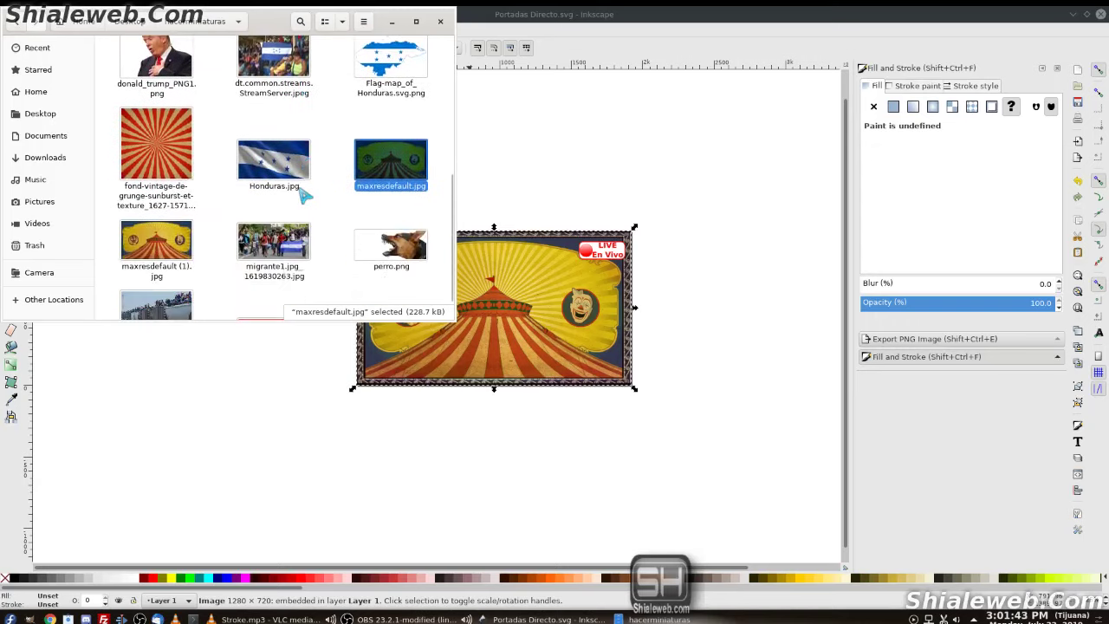
scroll(459, 260, "down", 1)
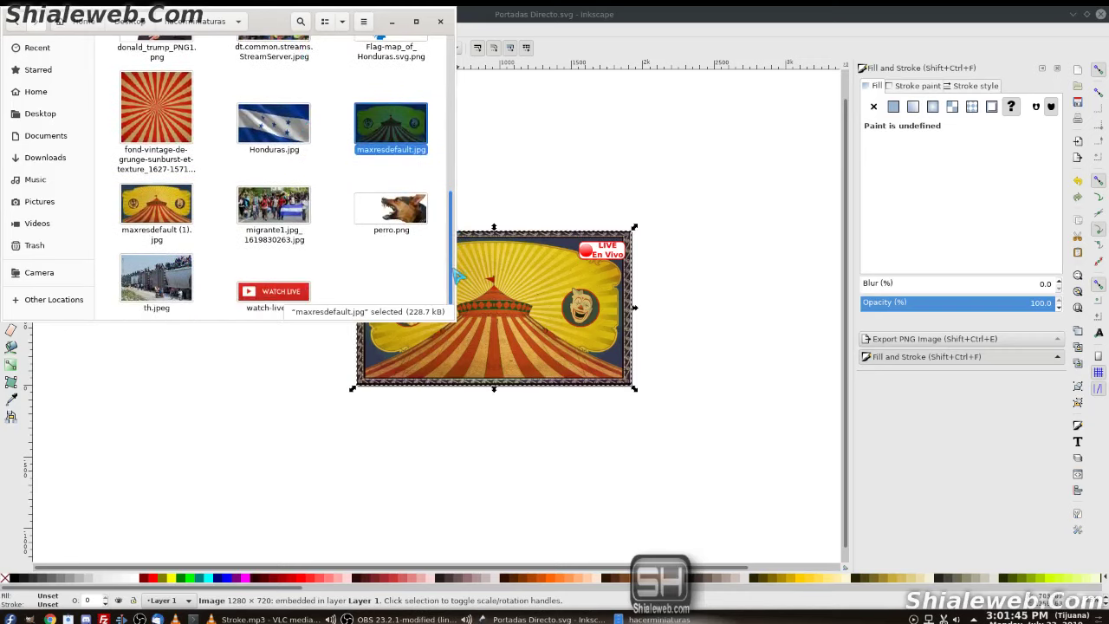
left_click_drag(279, 297, 541, 313)
left_click(632, 377)
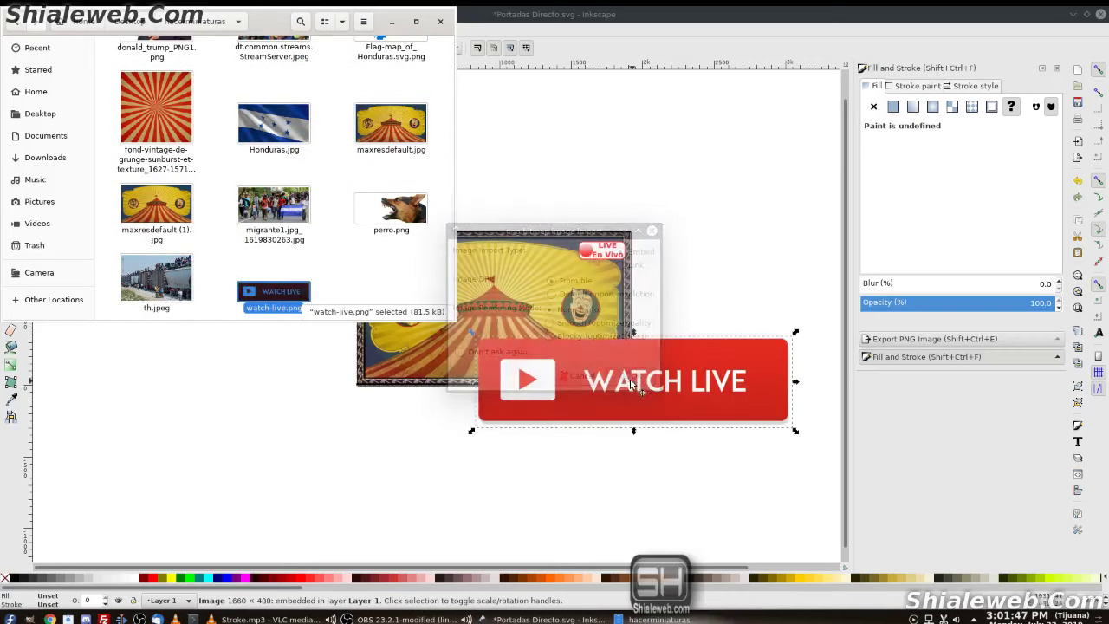
Step: Shrink the WATCH LIVE button to about 39% and place it bottom-right
left_click(689, 239)
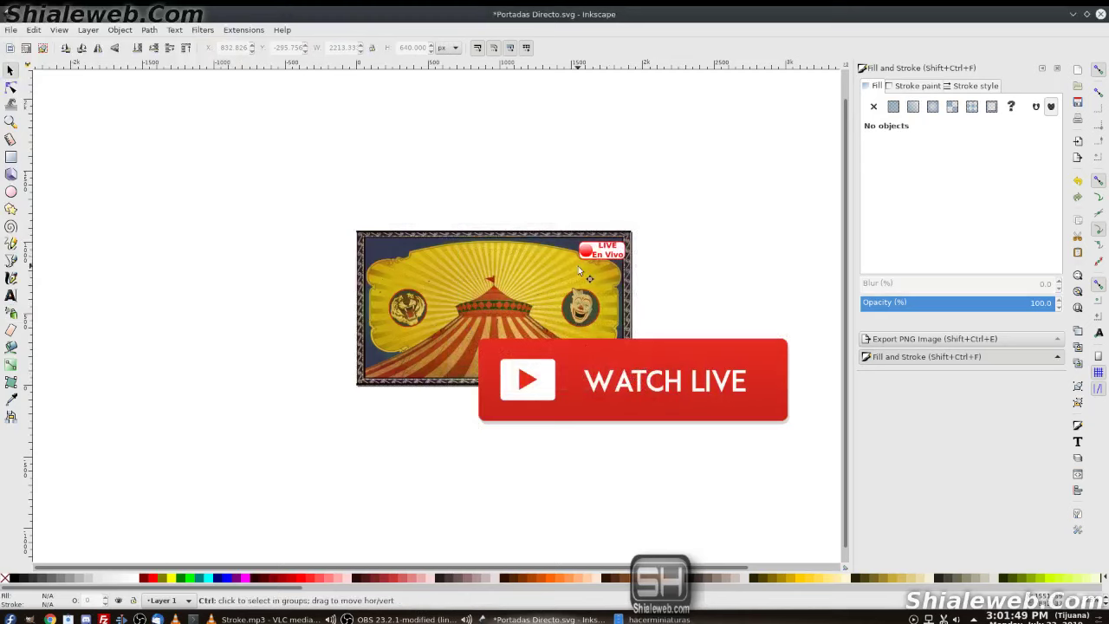
scroll(606, 386, "up", 1)
left_click(539, 388)
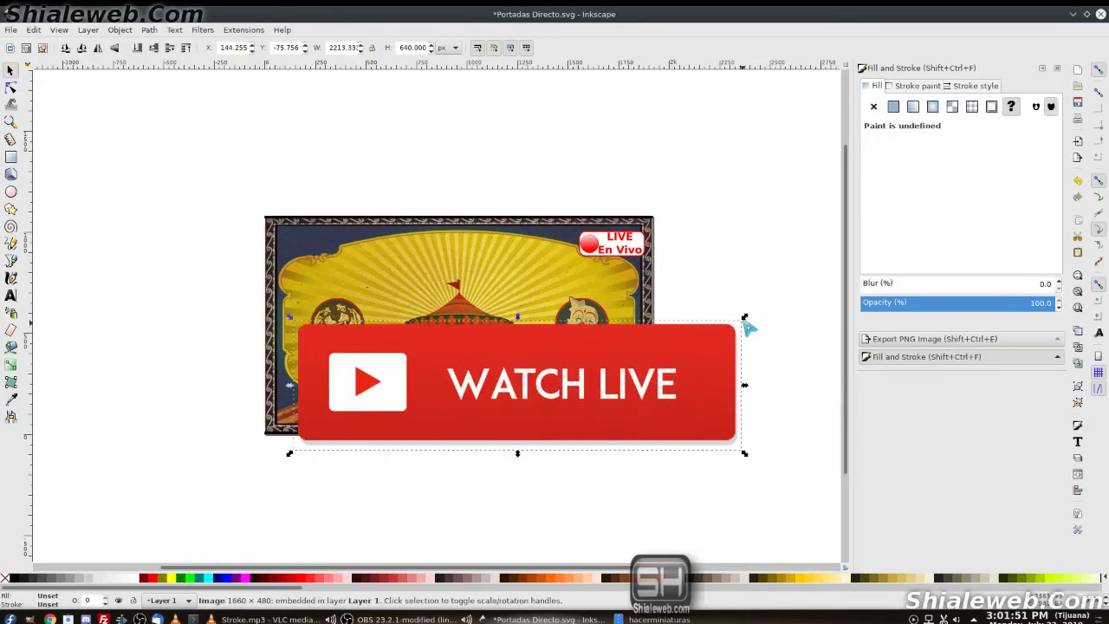
mouse_move(737, 324)
left_mouse_down()
mouse_move(426, 428)
mouse_move(629, 420)
left_mouse_up()
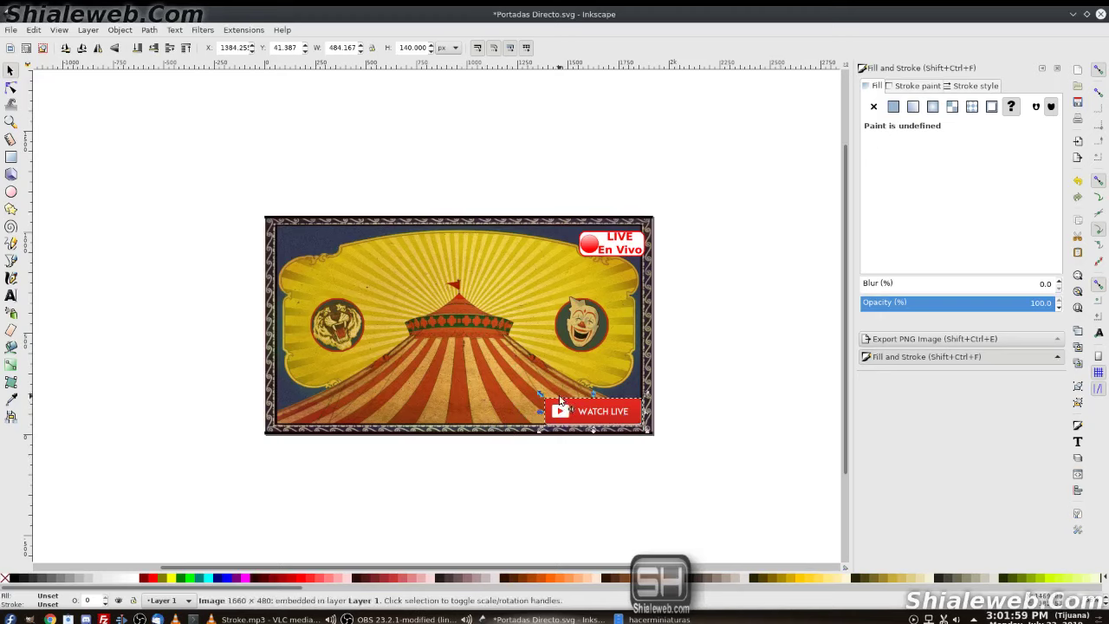
left_click_drag(540, 394, 532, 388)
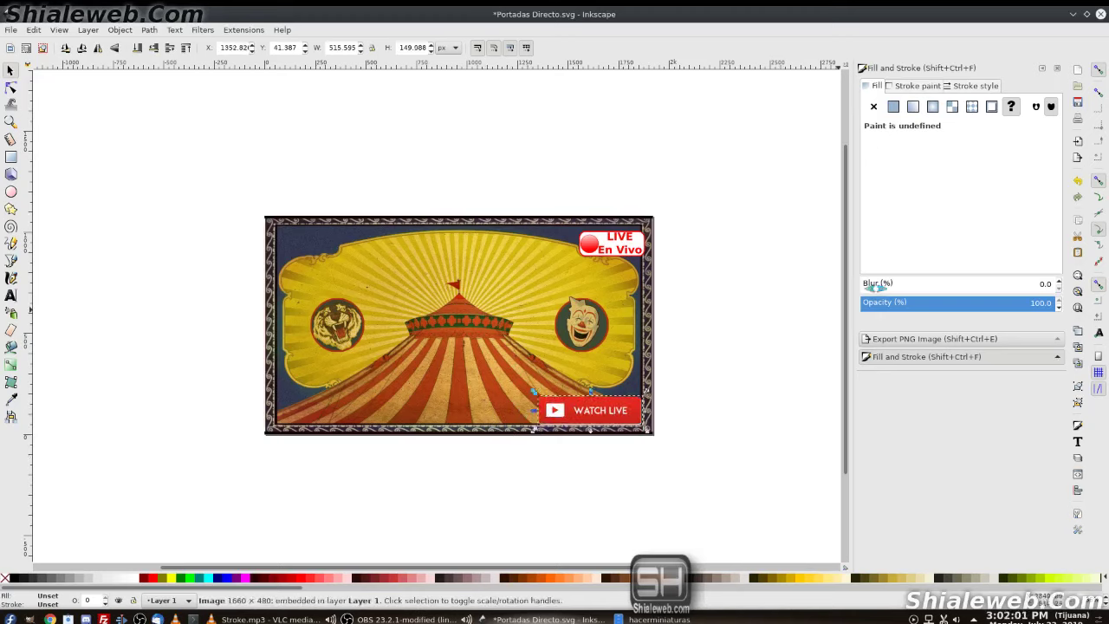
Step: Preview the cover with the WATCH LIVE button, then pick up watch-live.png again
left_click(784, 276)
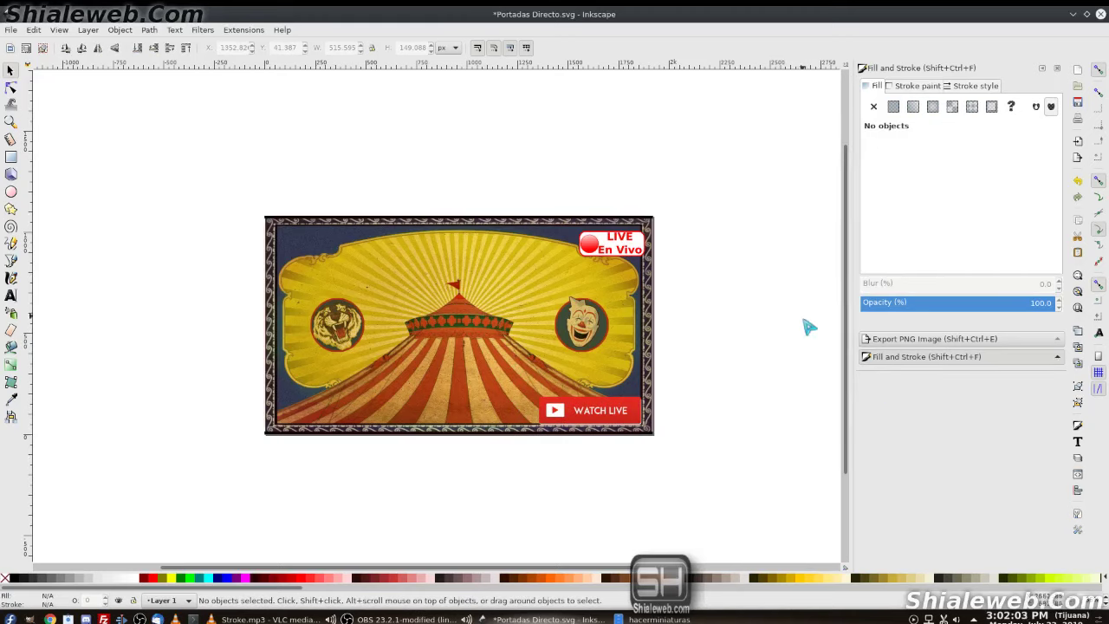
left_click(568, 418)
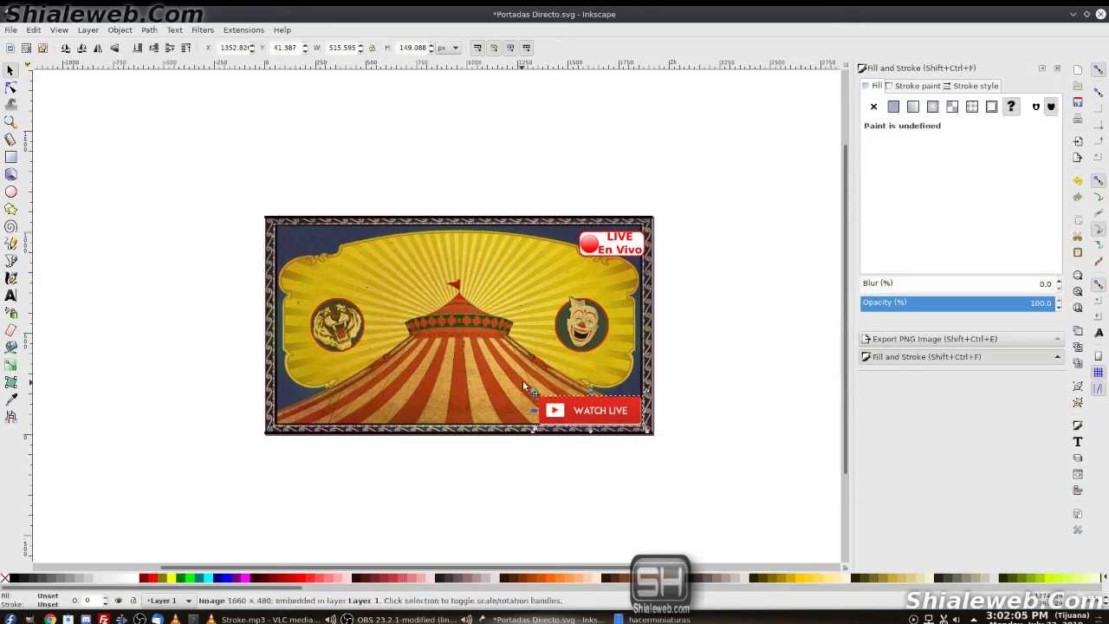
scroll(617, 351, "down", 2, "ctrl")
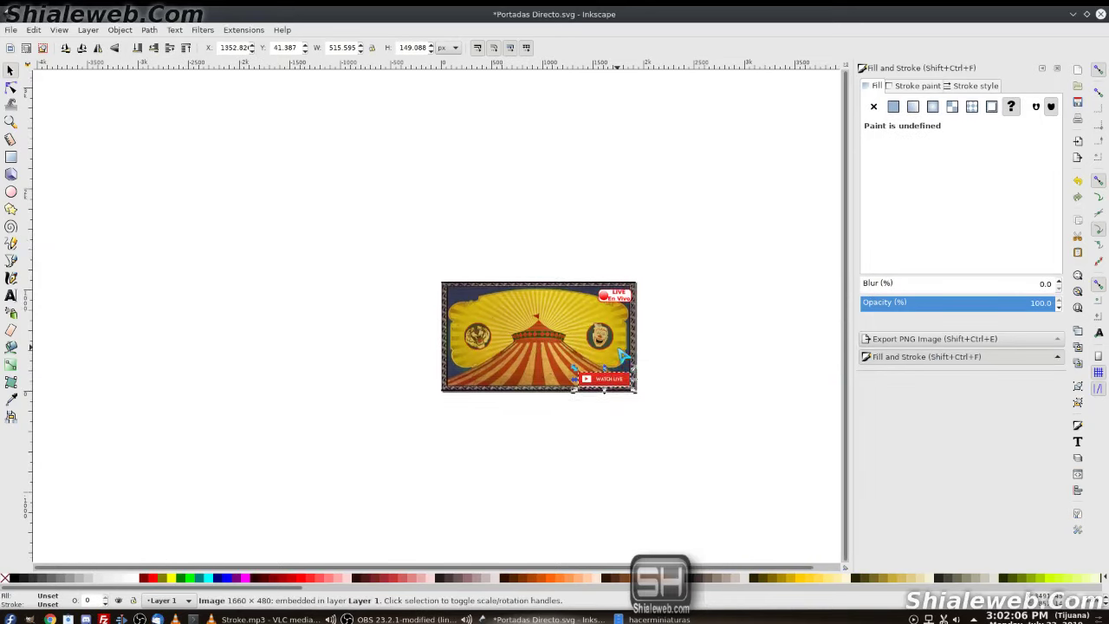
left_click(726, 280)
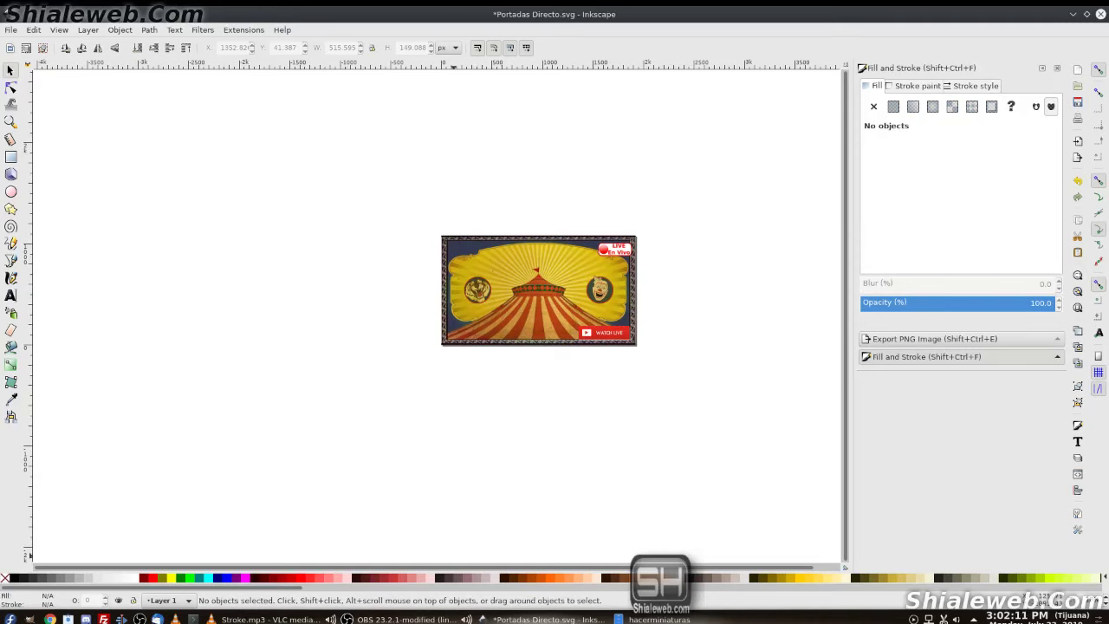
mouse_move(275, 293)
left_mouse_down()
mouse_move(327, 265)
mouse_move(433, 292)
left_mouse_up()
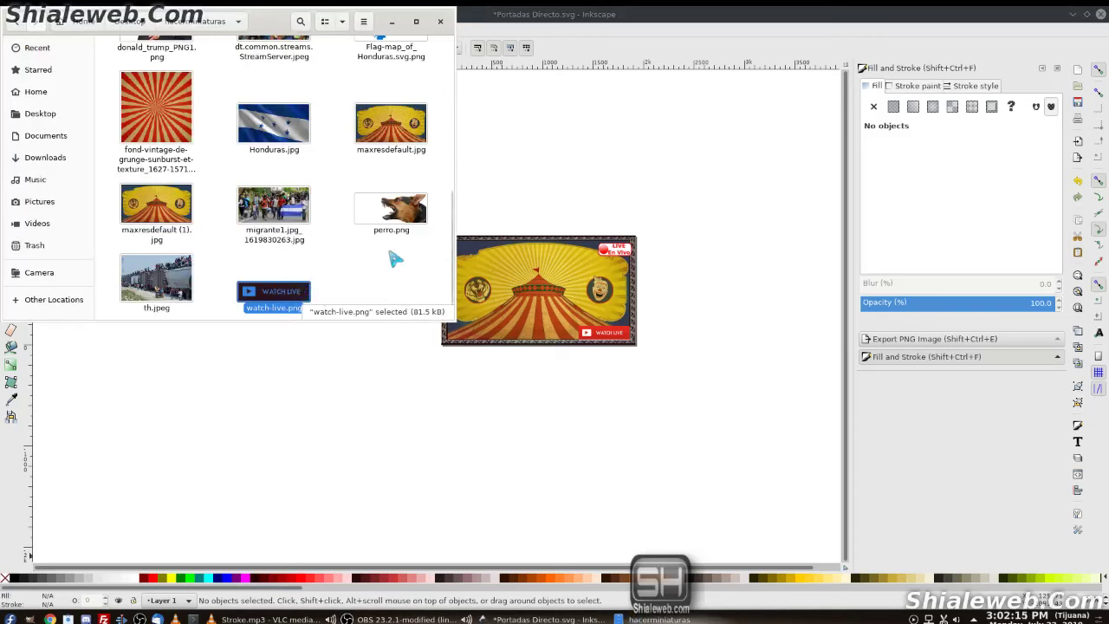
Step: Import the portrait photo JPG from the file browser onto the canvas
scroll(394, 260, "up", 2)
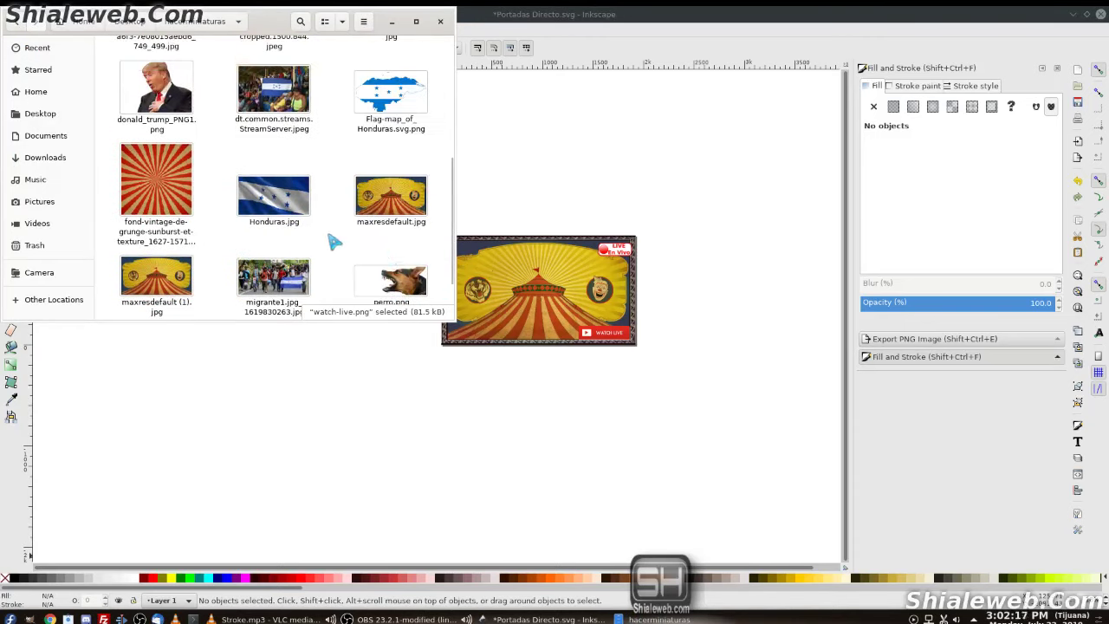
scroll(334, 242, "up", 2)
scroll(334, 241, "up", 1)
scroll(333, 242, "up", 2)
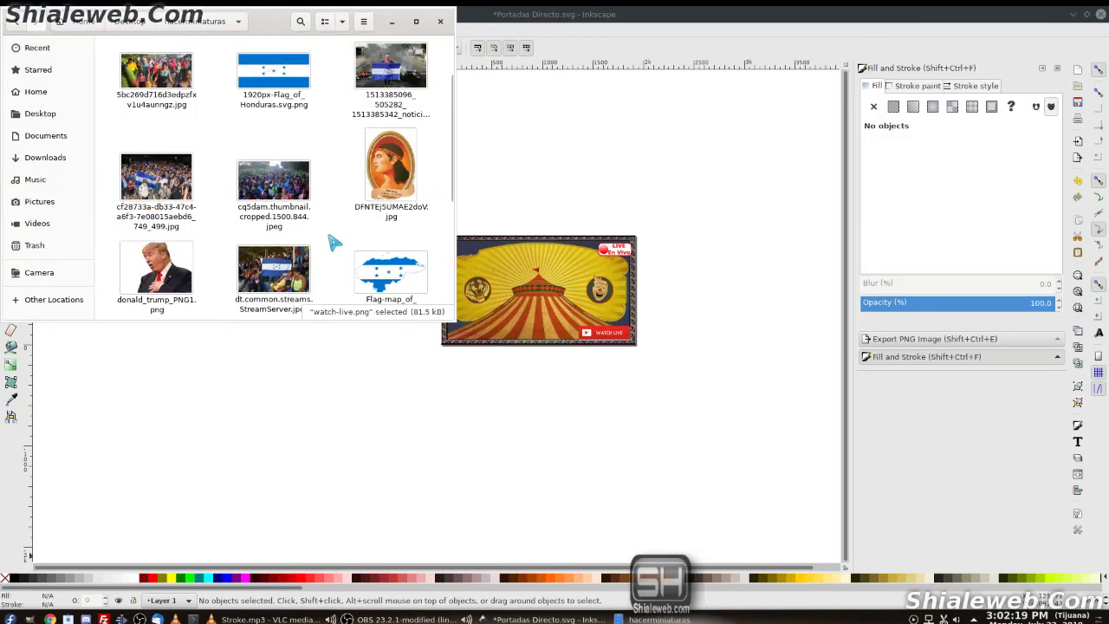
scroll(333, 241, "up", 2)
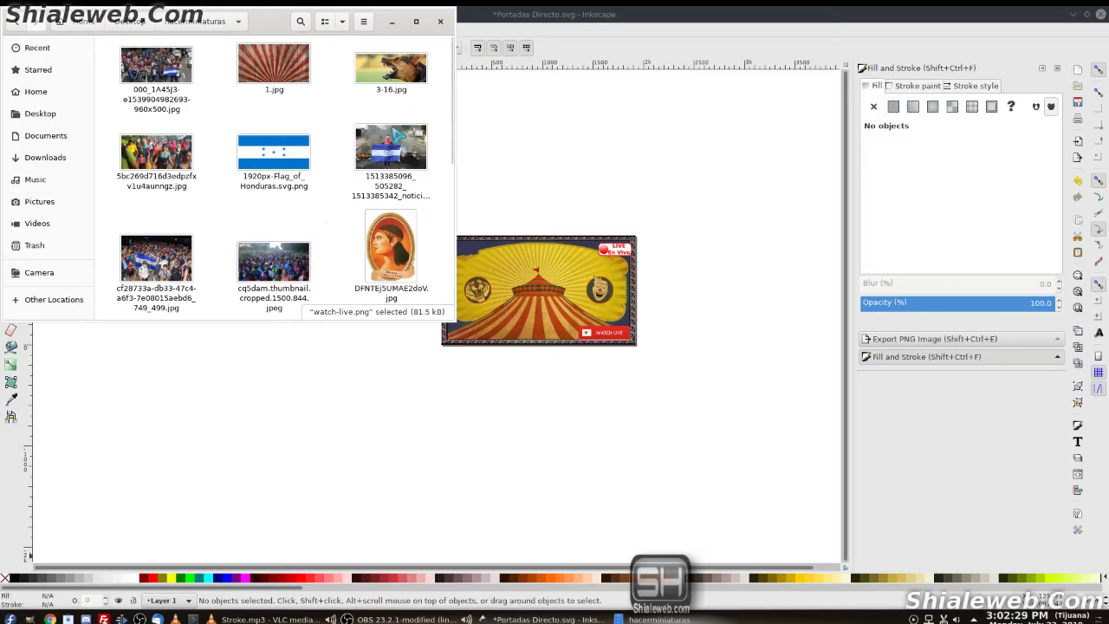
scroll(377, 170, "down", 1)
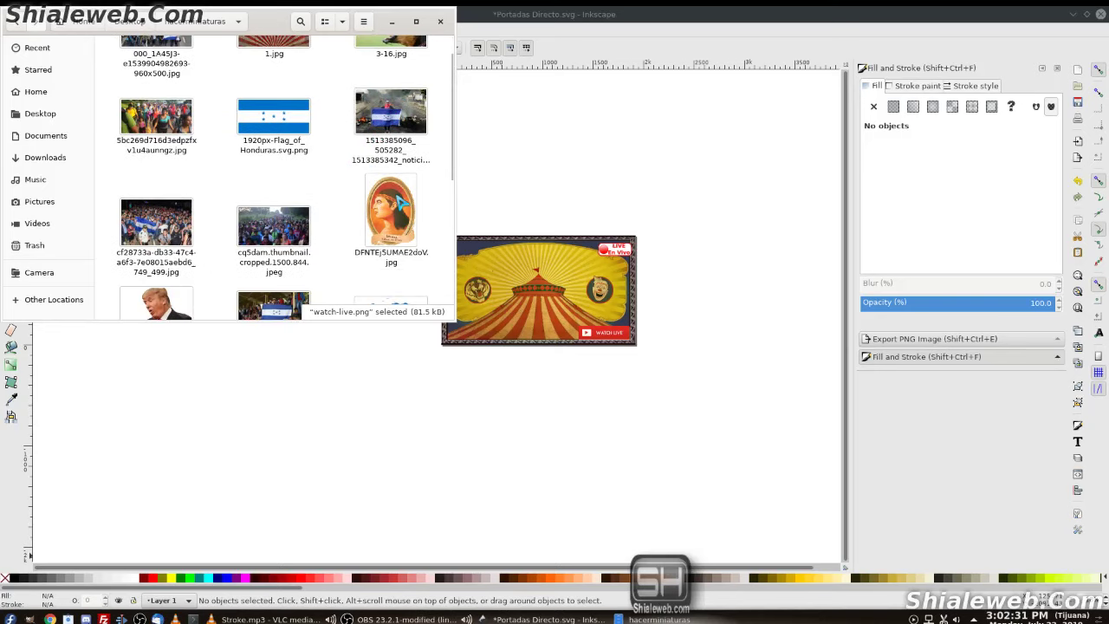
mouse_move(390, 208)
left_mouse_down()
mouse_move(568, 305)
mouse_move(627, 374)
mouse_move(537, 297)
mouse_move(560, 303)
left_mouse_up()
left_click(629, 376)
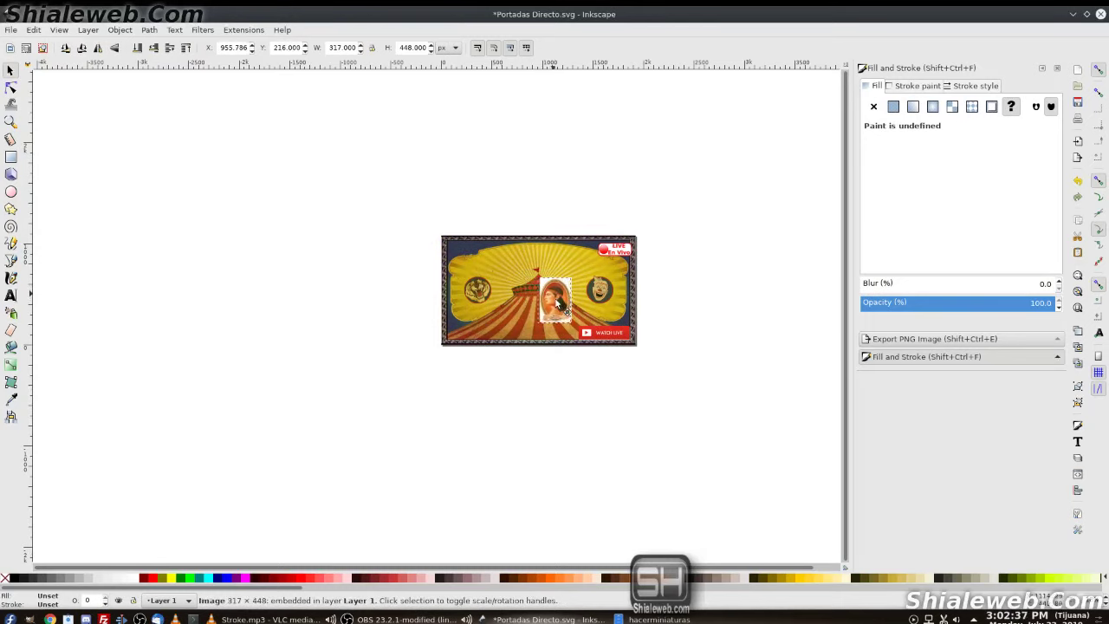
Step: Delete the imported portrait photo and save the document
key("Delete")
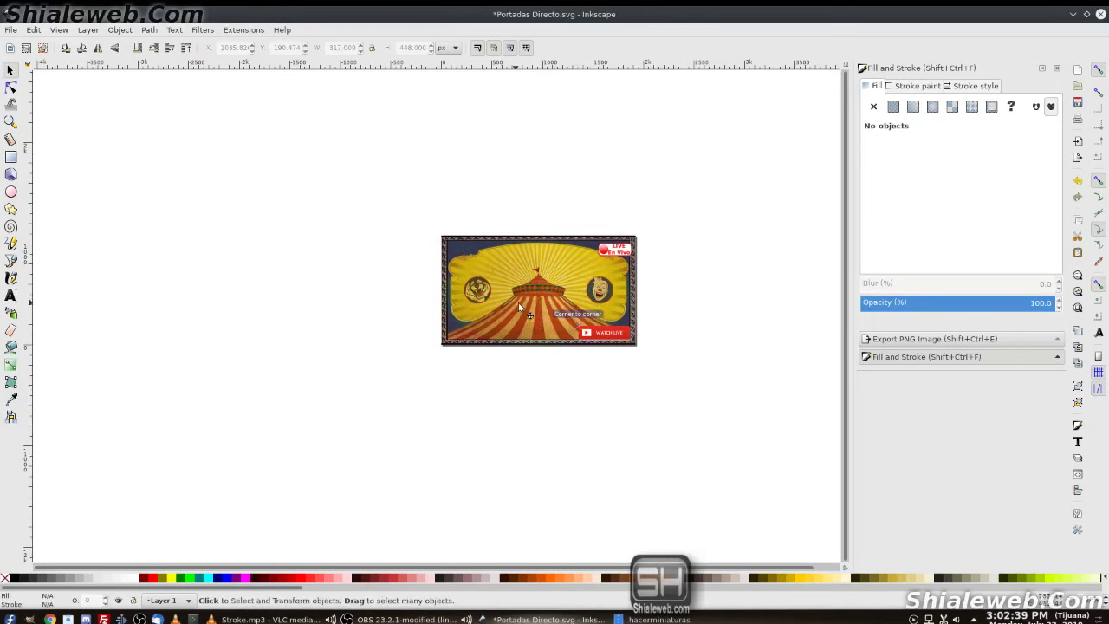
scroll(557, 286, "up", 2, "ctrl")
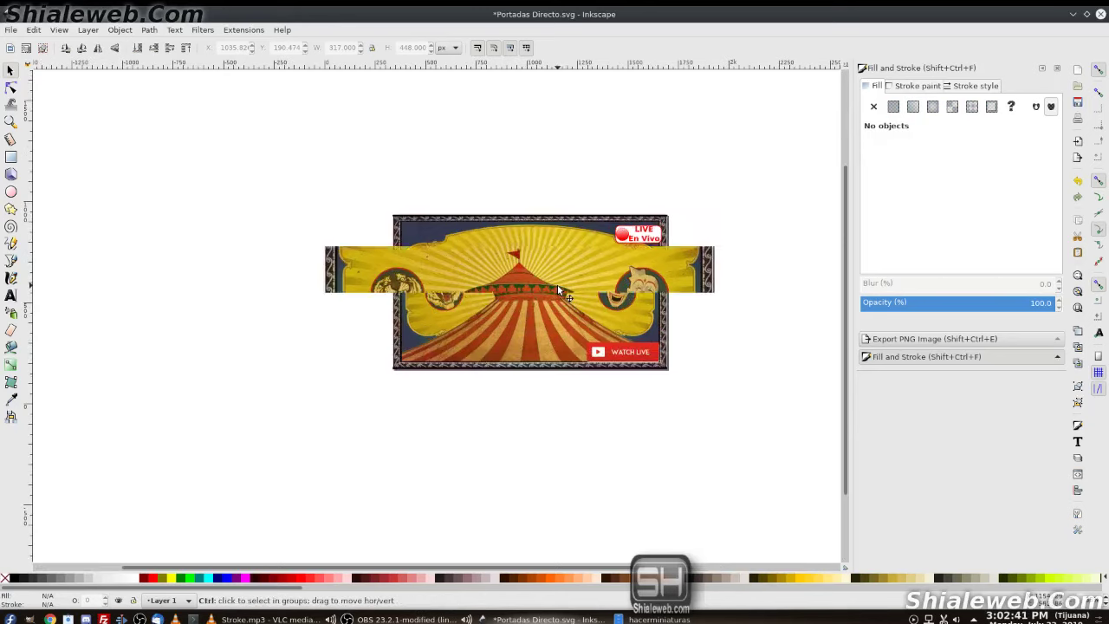
key("ctrl+s")
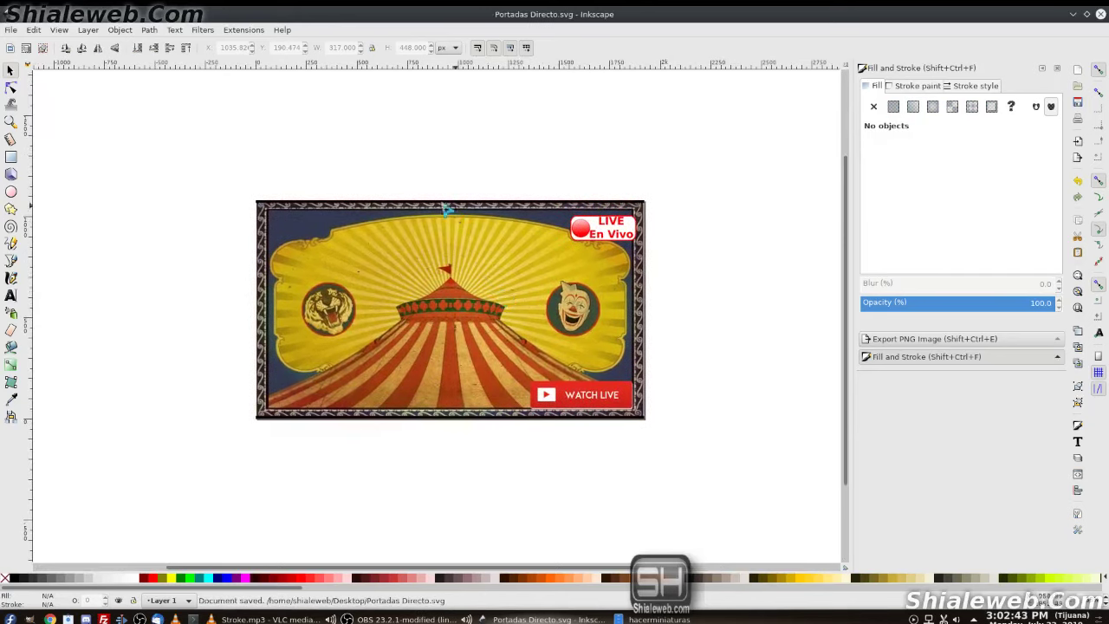
left_click(12, 295)
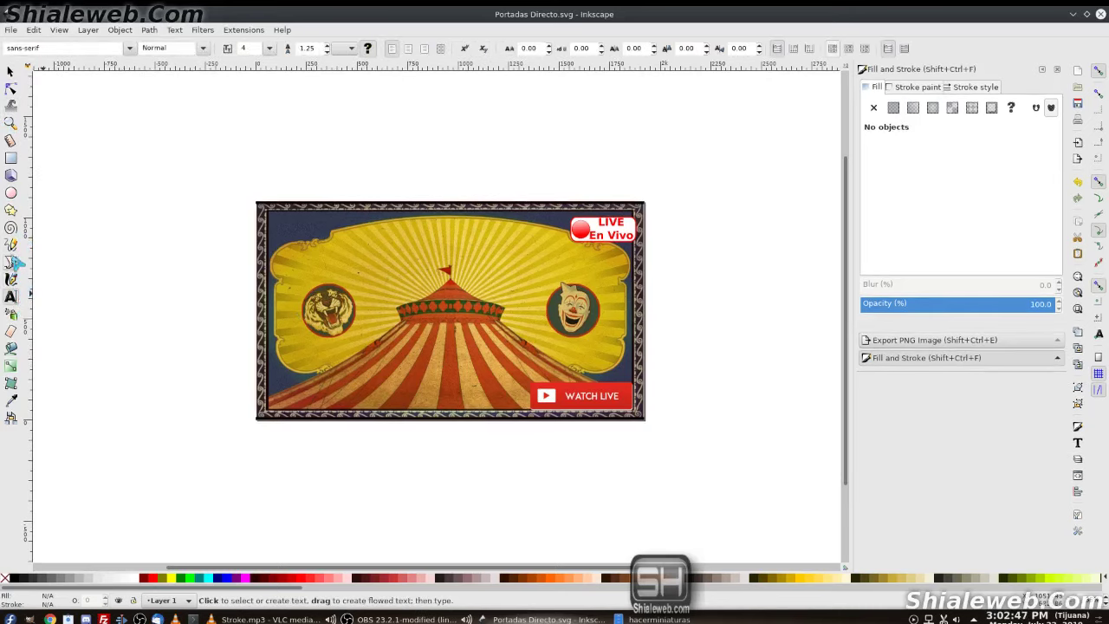
Step: Draw an ellipse with a fully opaque black outline and no fill
left_click(11, 194)
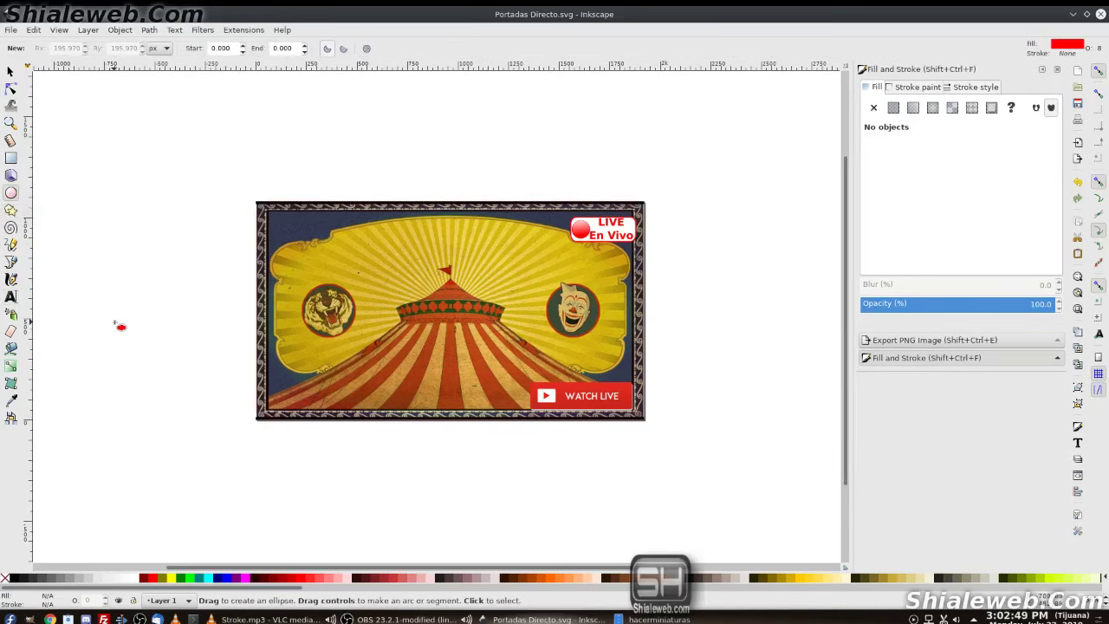
mouse_move(116, 323)
left_mouse_down()
mouse_move(421, 492)
mouse_move(405, 525)
mouse_move(378, 497)
left_mouse_up()
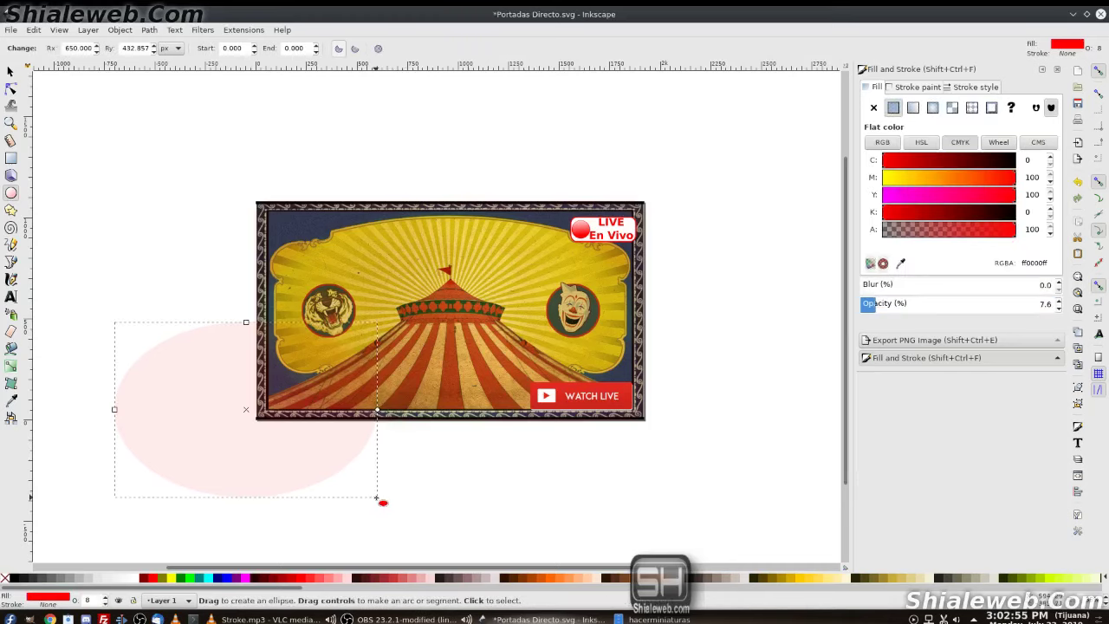
right_click(11, 604)
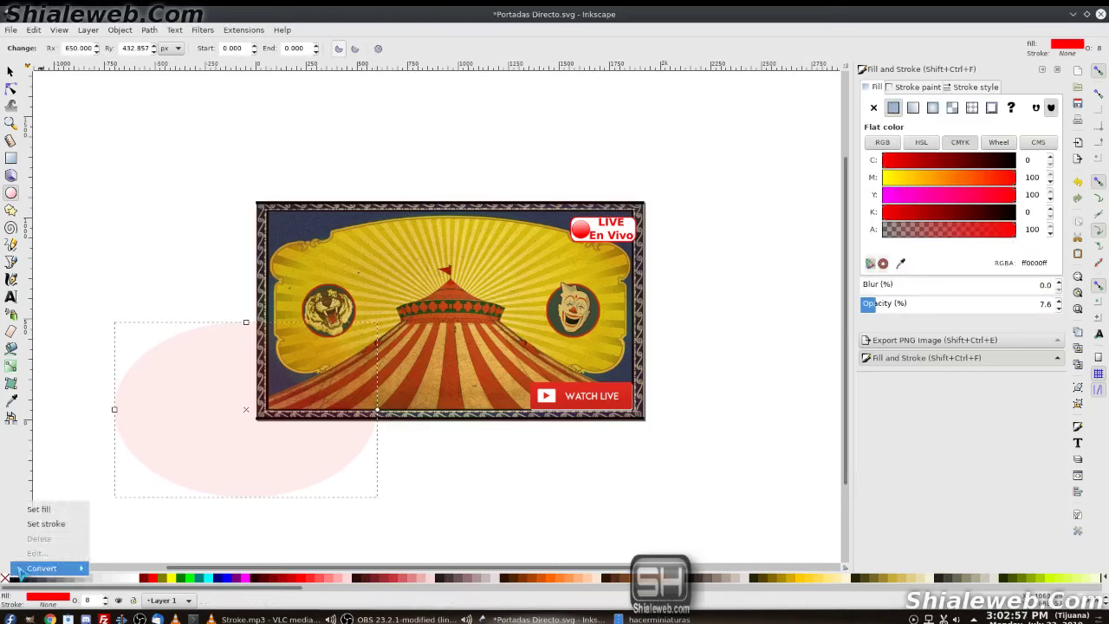
left_click(39, 529)
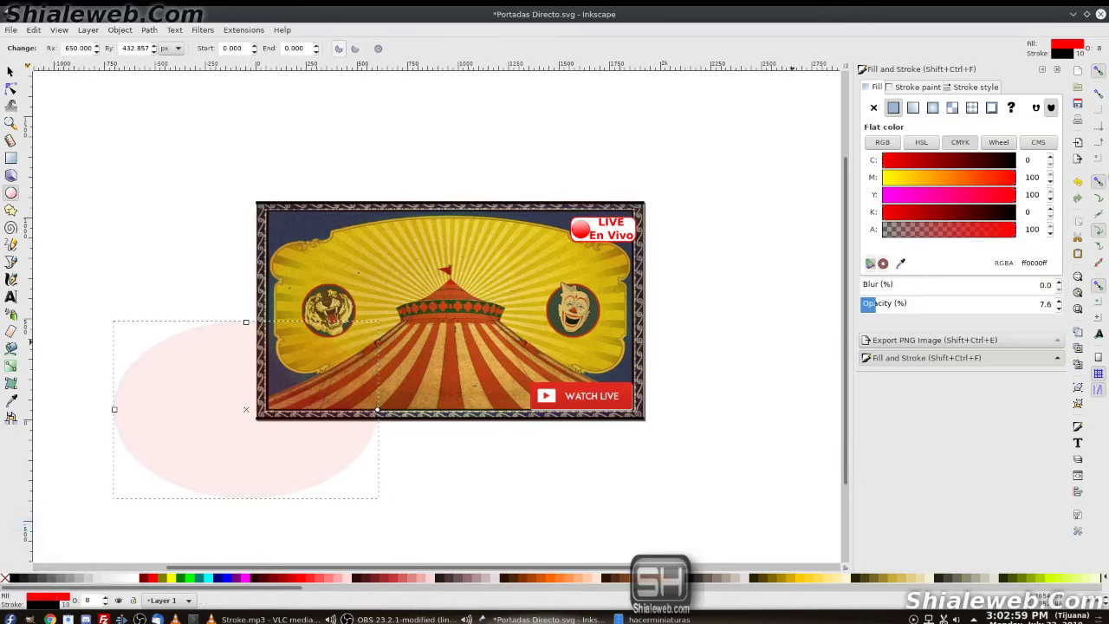
left_click_drag(938, 308, 1057, 303)
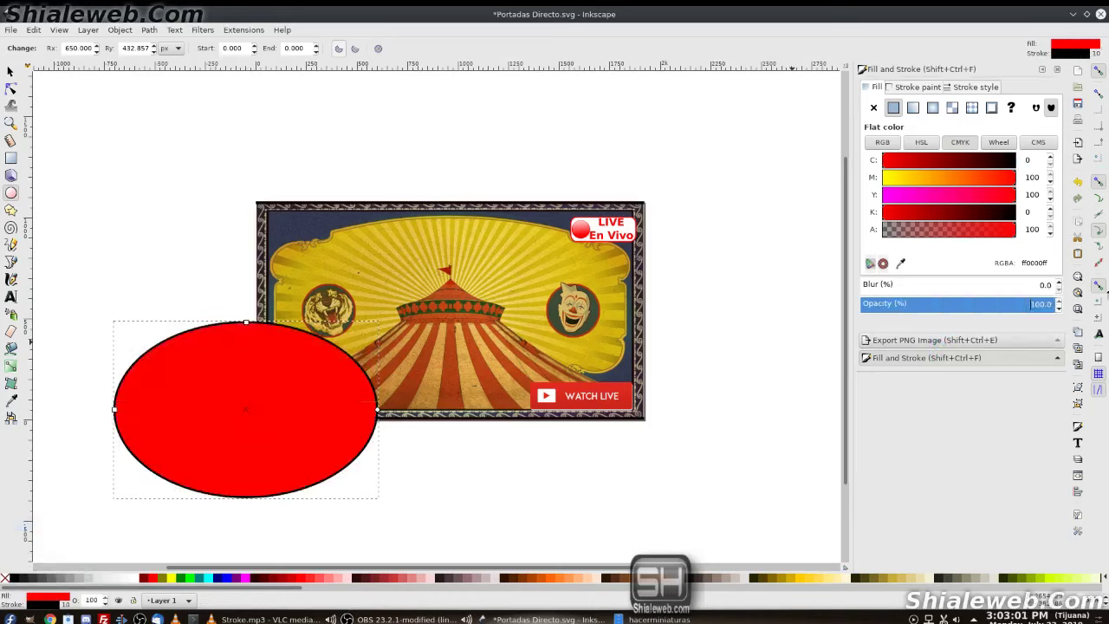
left_click(7, 579)
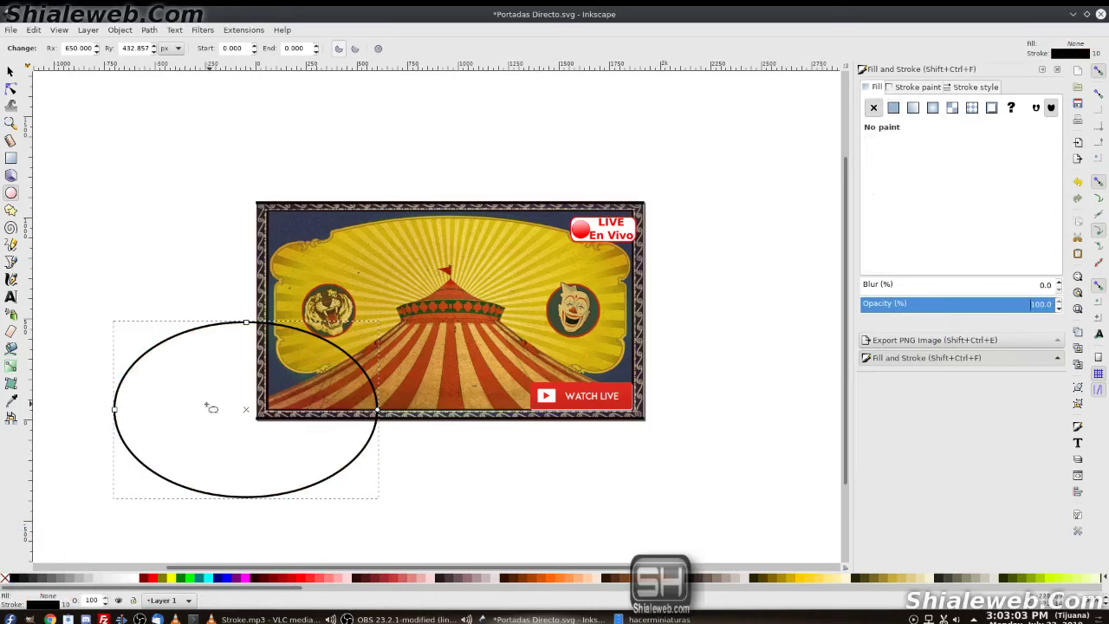
Step: Move the ellipse onto the centre of the circus picture
key("s")
left_click_drag(302, 331, 517, 264)
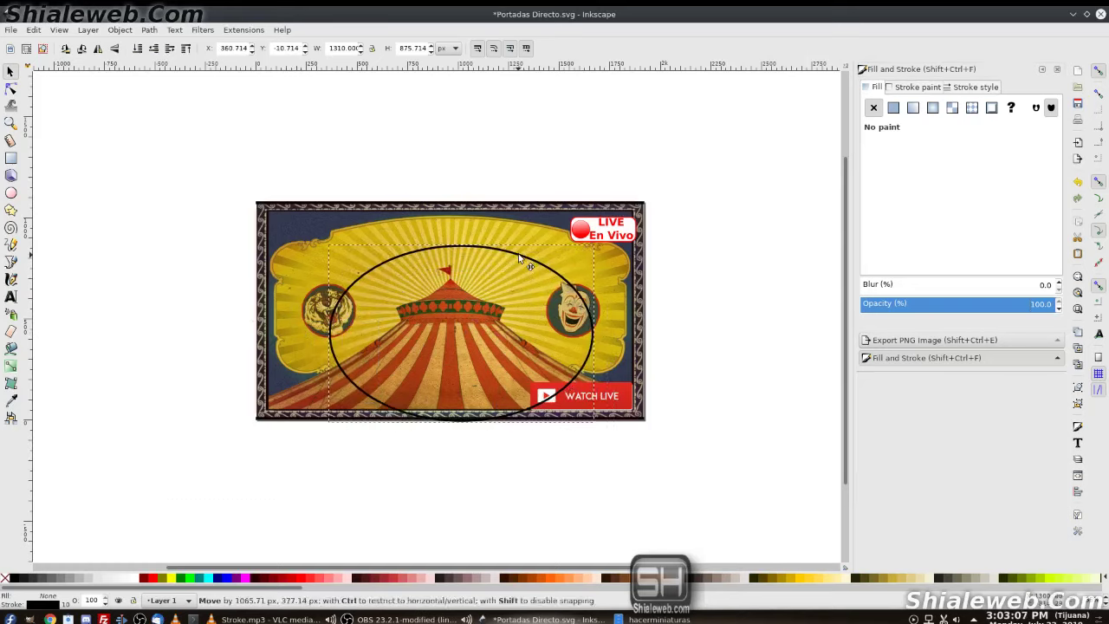
left_click_drag(518, 265, 519, 268)
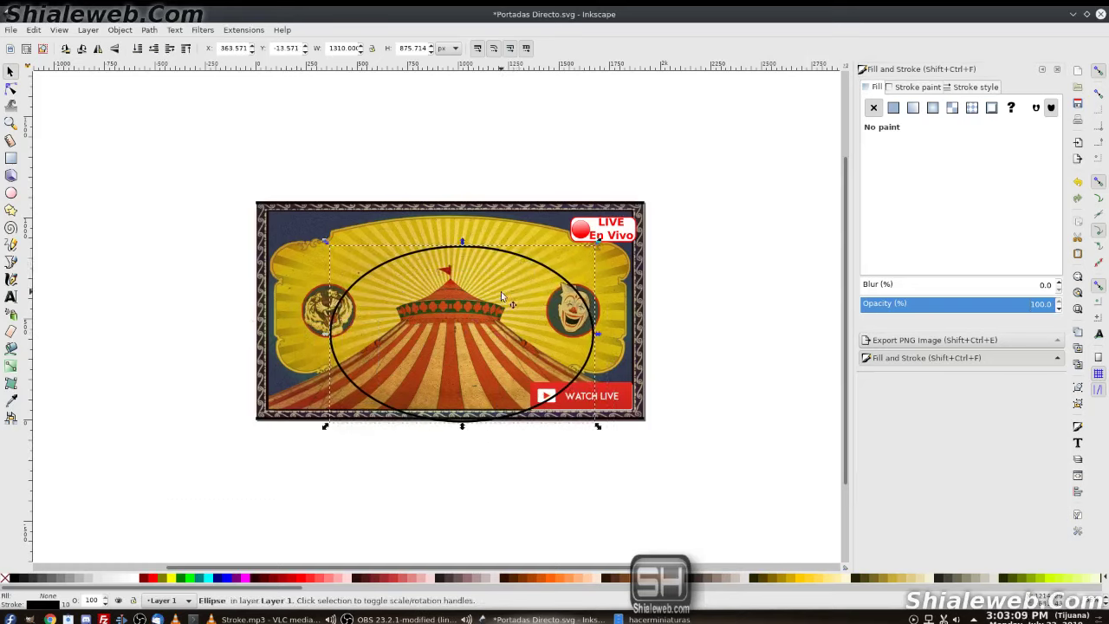
Step: Convert the ellipse to a path and remove its bottom node and segment
left_click(149, 30)
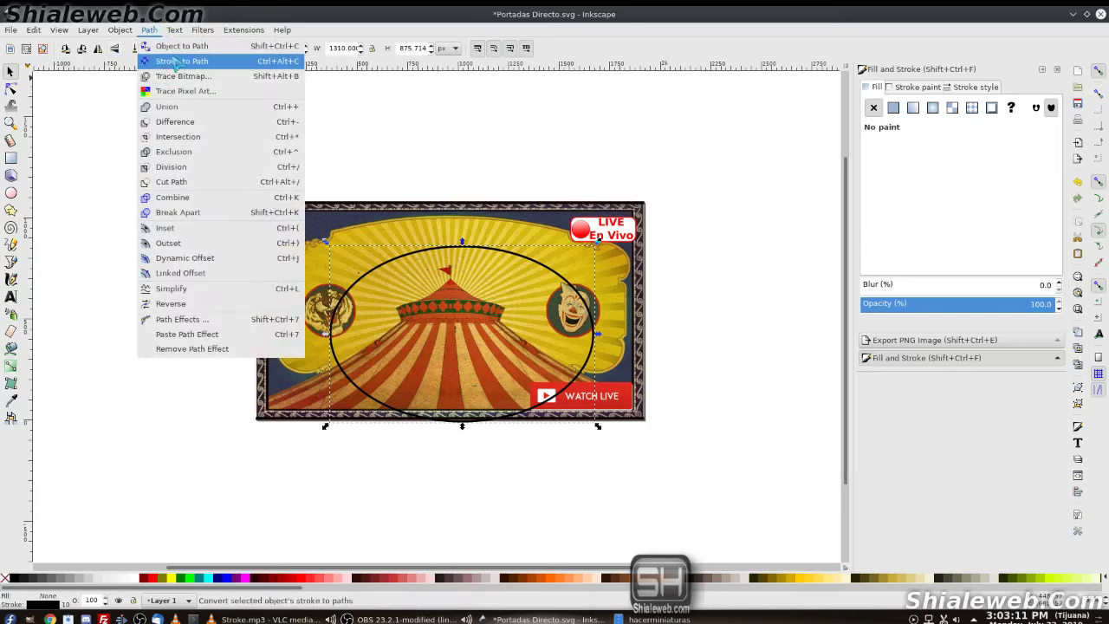
left_click(177, 46)
key("n")
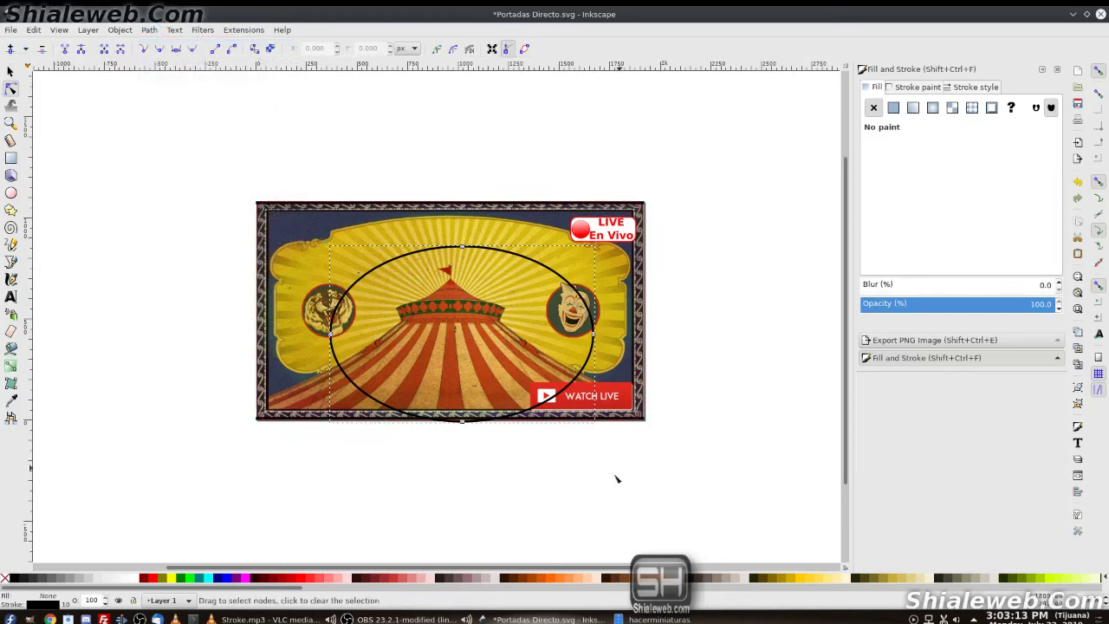
left_click_drag(581, 480, 354, 394)
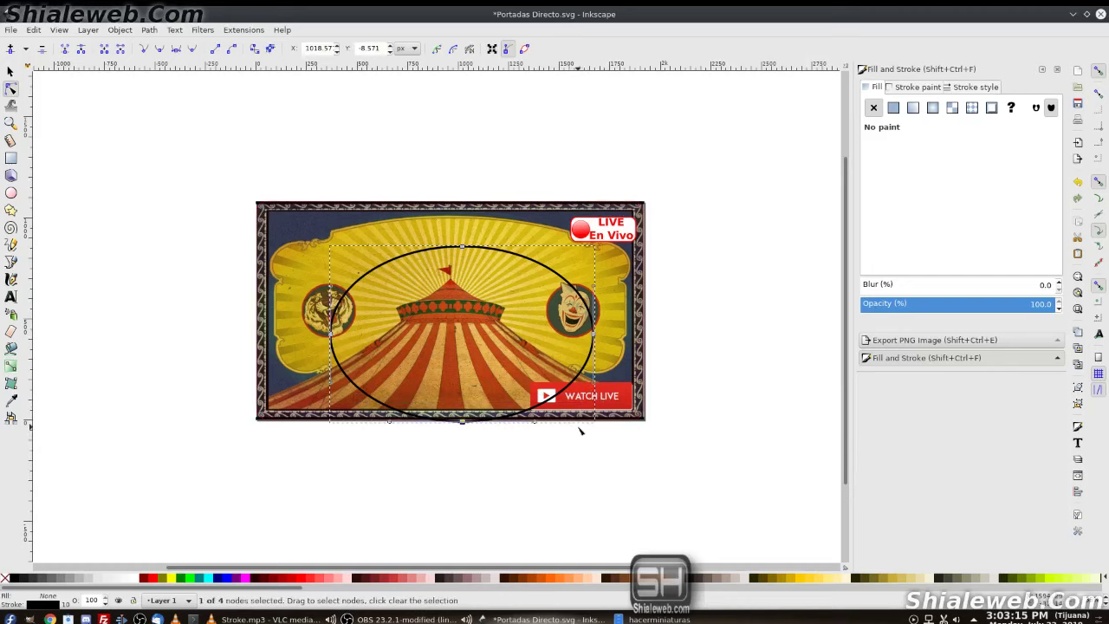
key("Delete")
left_click_drag(653, 448, 185, 309)
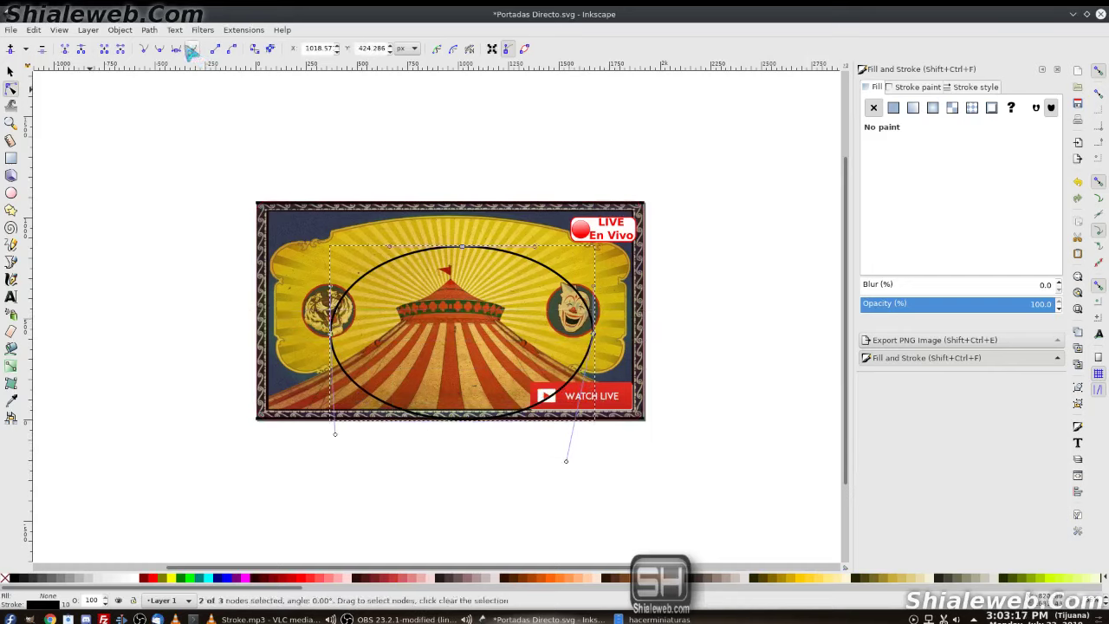
left_click(215, 49)
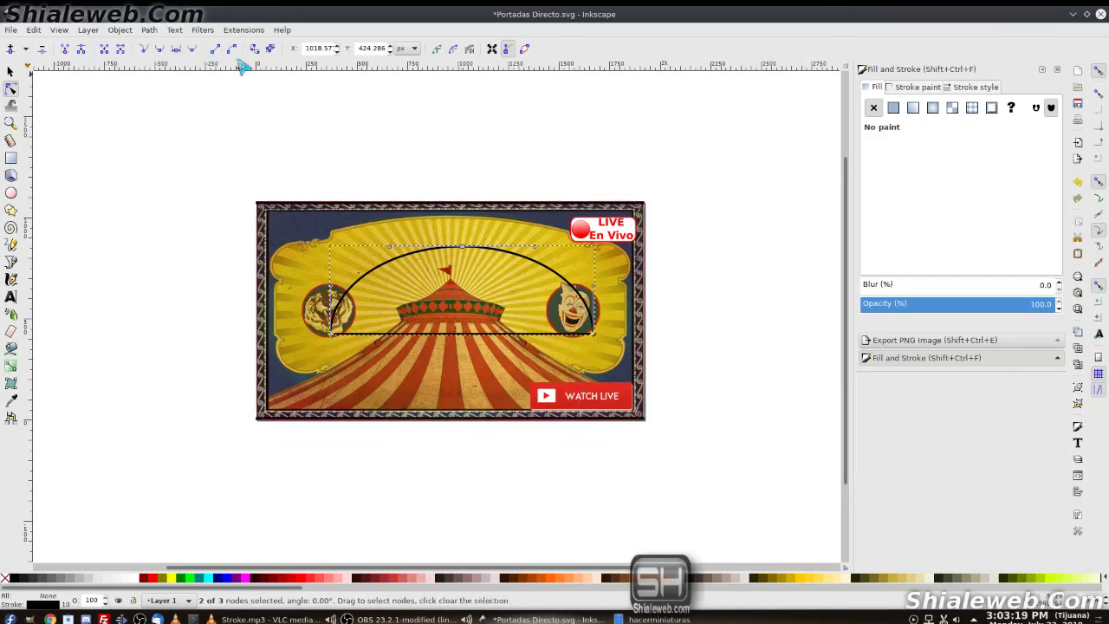
left_click(119, 50)
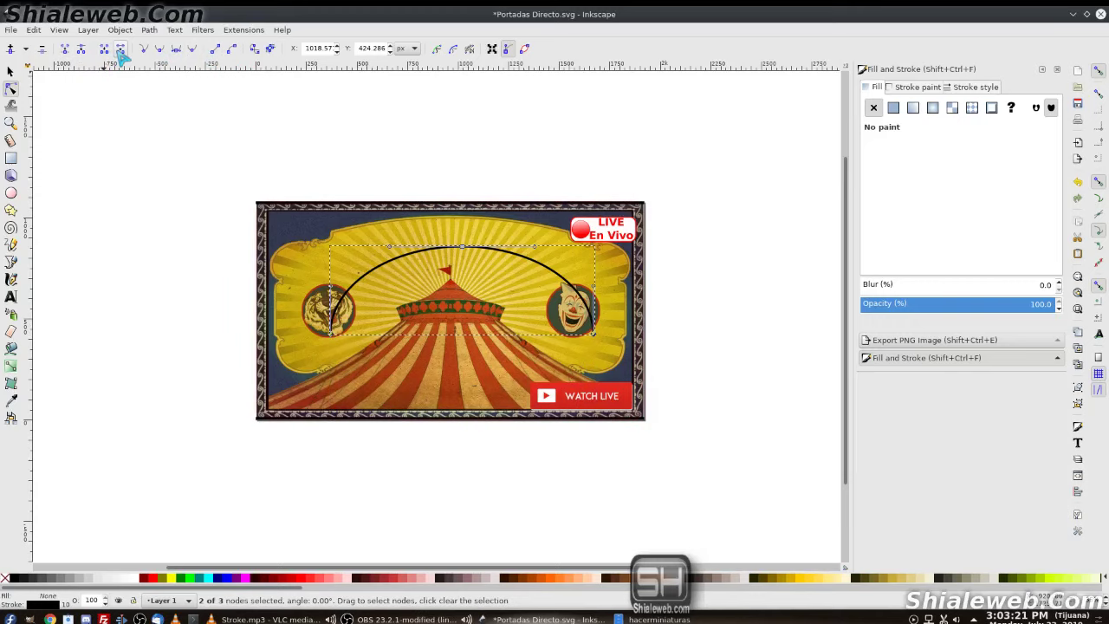
key("s")
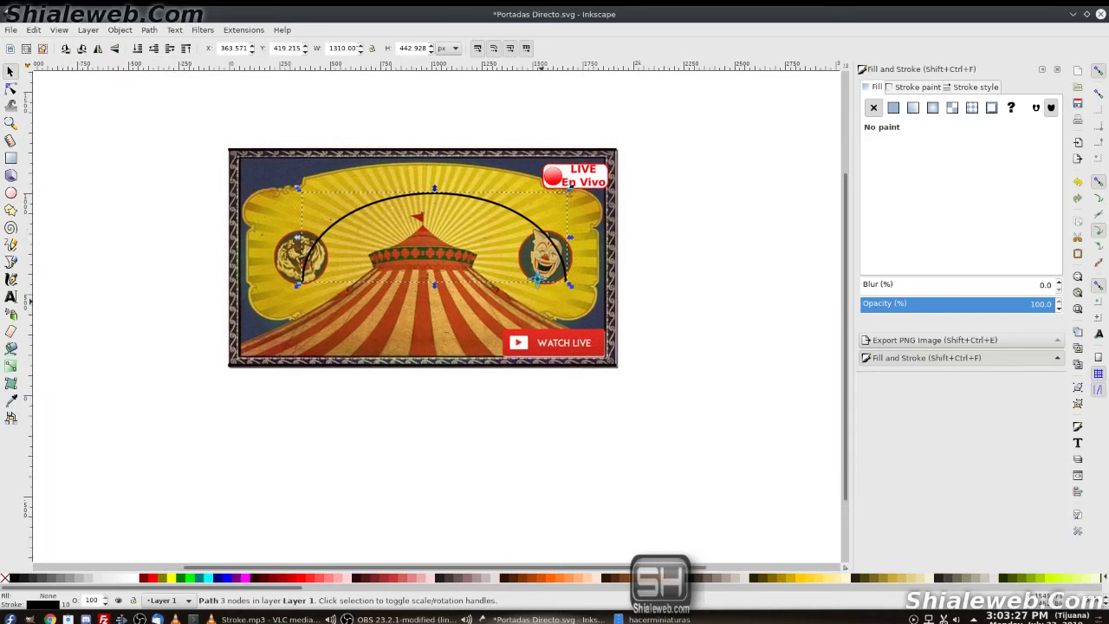
Step: Type HONDURAS PARA EL MUNDO below the cover and make it bold
left_click(11, 296)
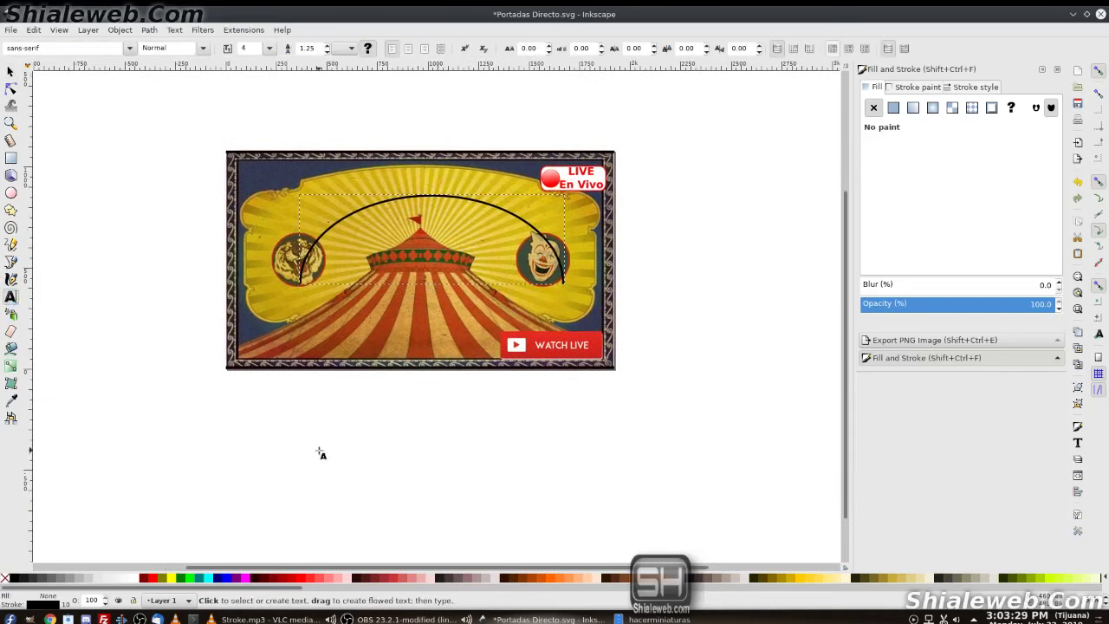
left_click(320, 458)
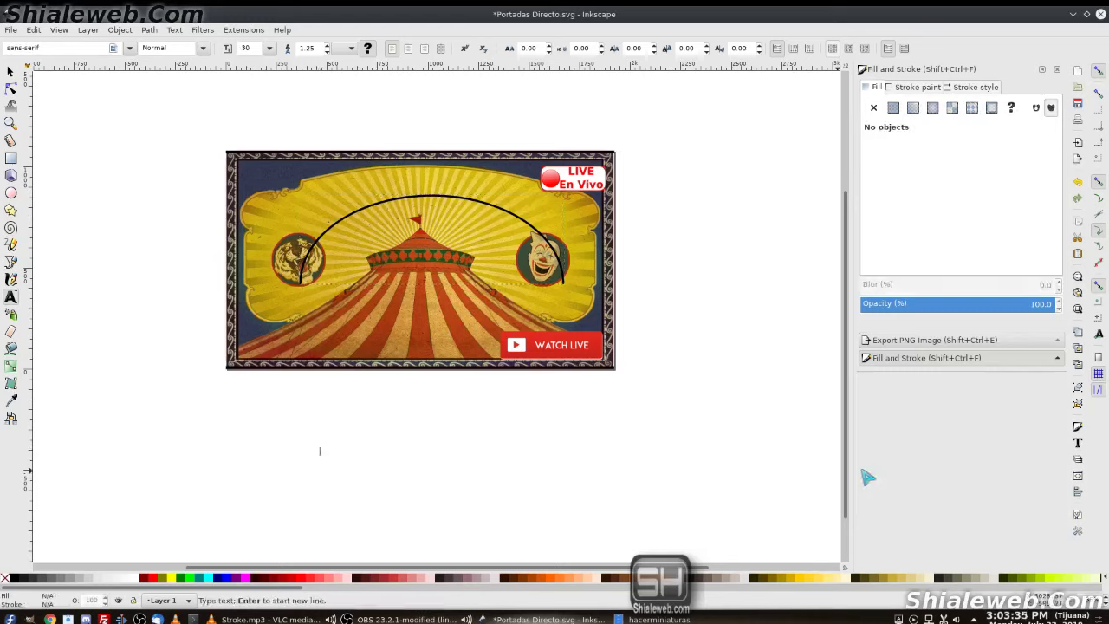
type("HONDURAS")
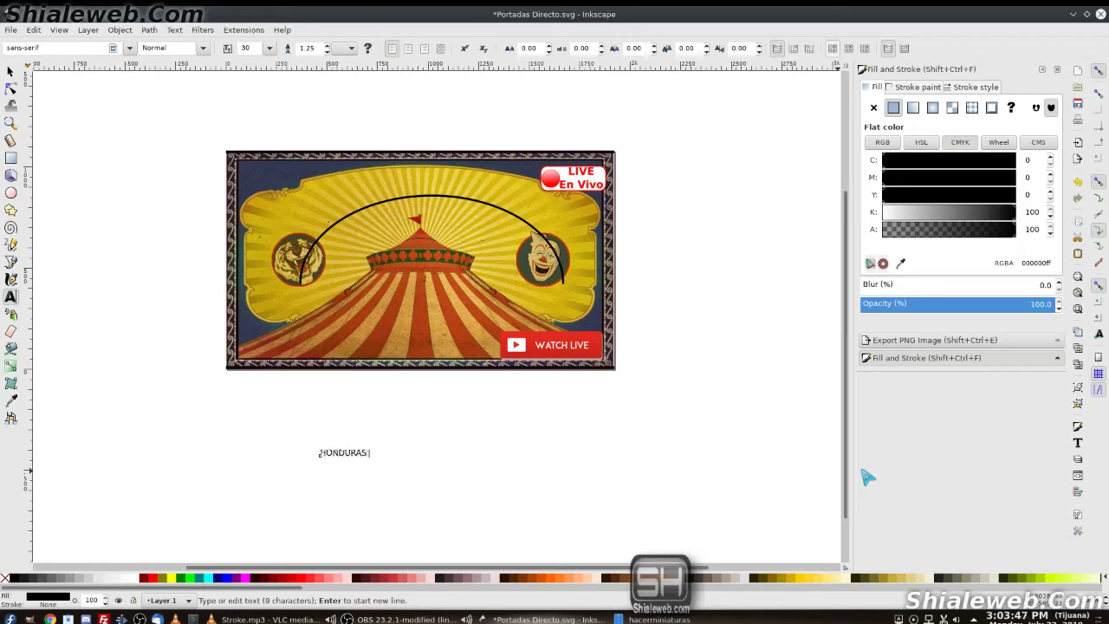
type("PARA EL MUNDO")
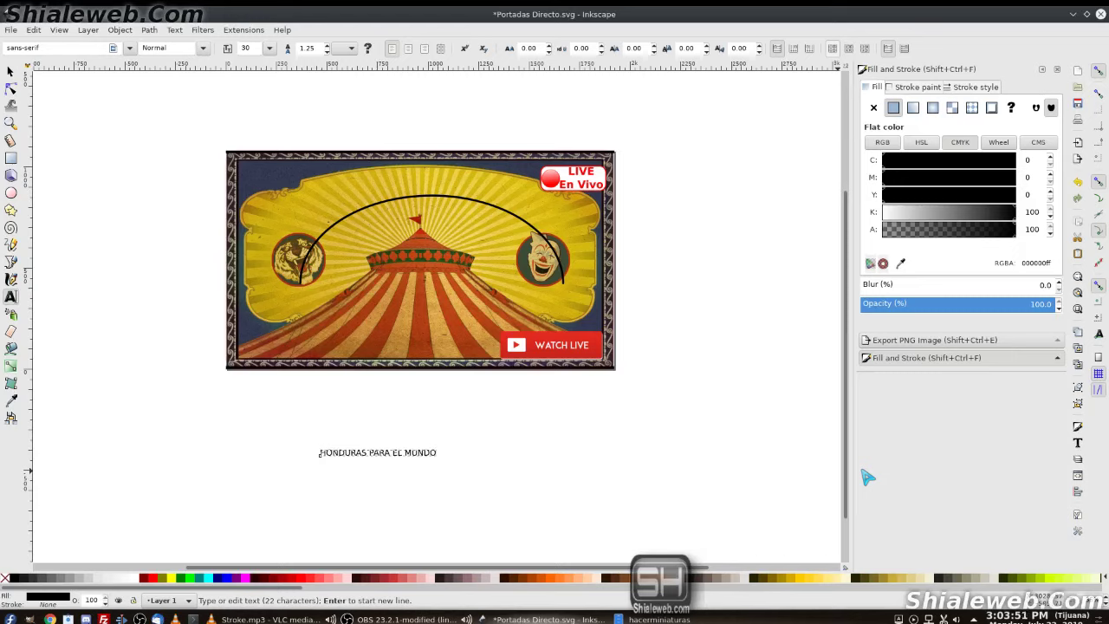
key("ctrl+a")
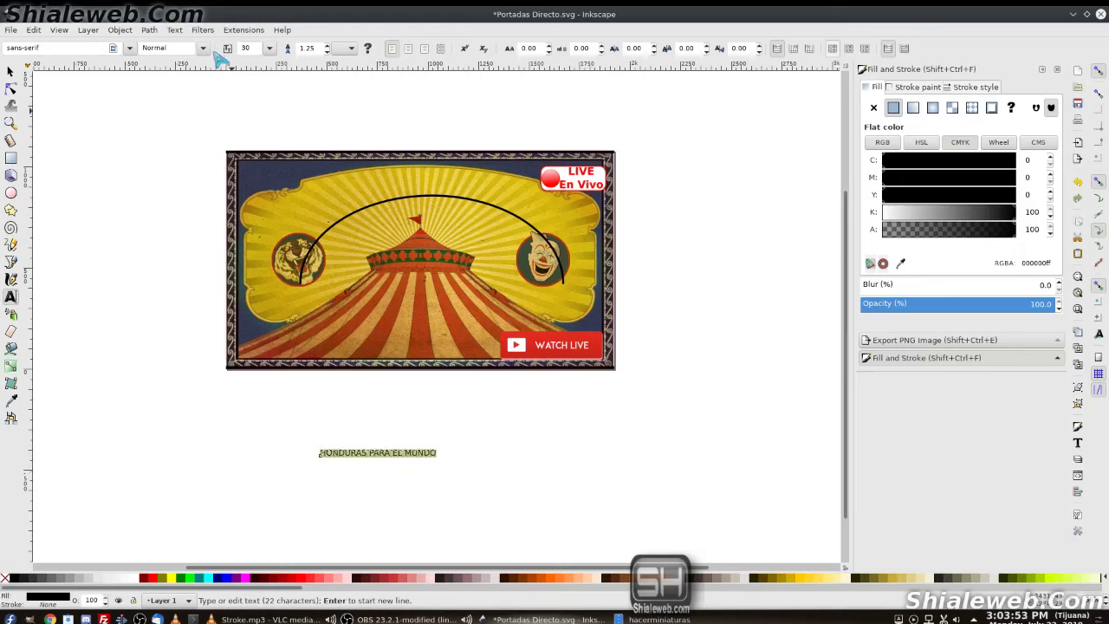
left_click(205, 49)
left_click(179, 99)
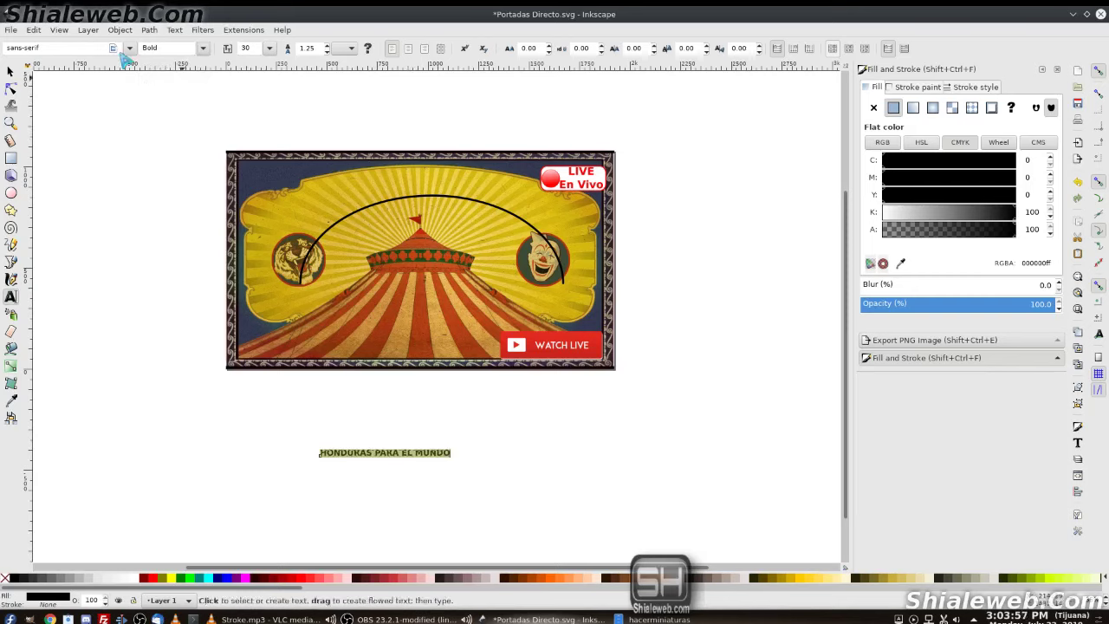
Step: Set the headline font to ZaleskiCaps-Normal
left_click(129, 48)
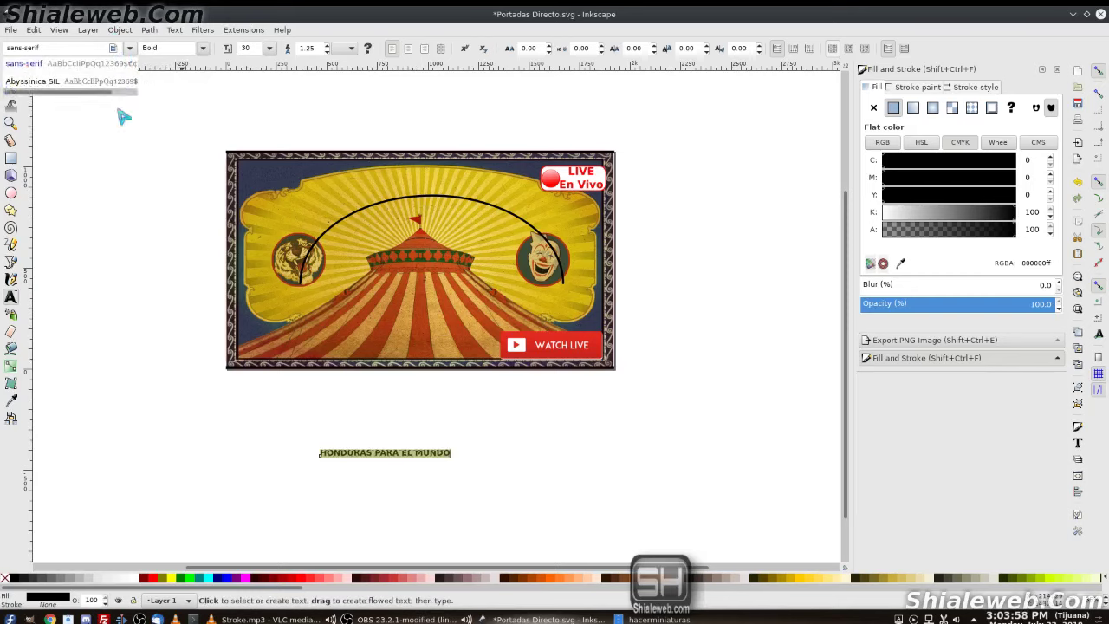
left_click(130, 49)
scroll(139, 108, "down", 10)
scroll(142, 98, "down", 10)
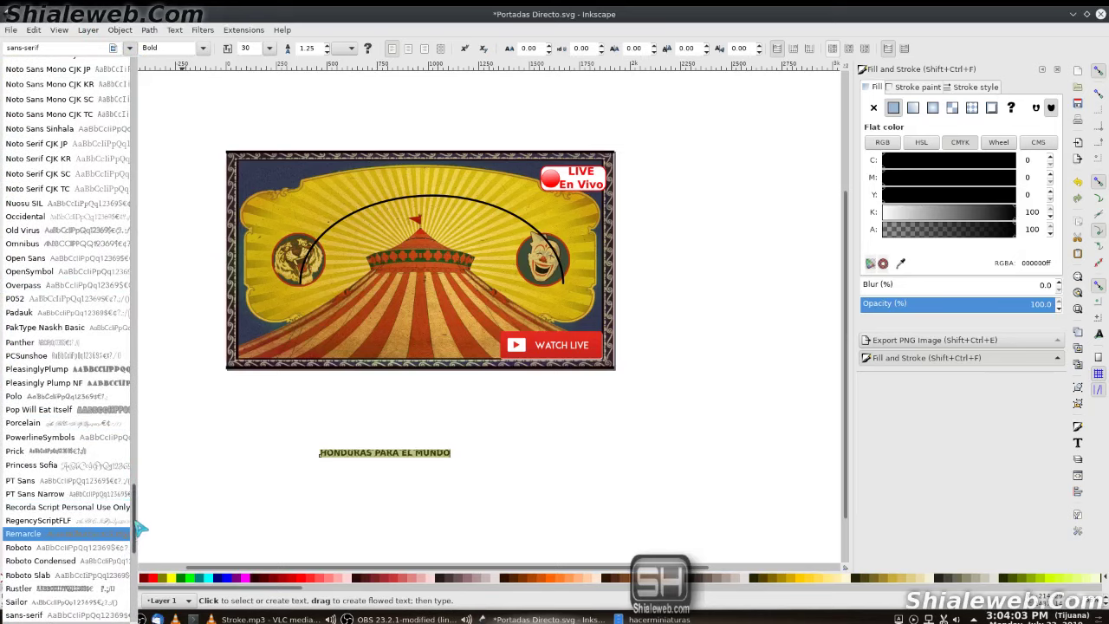
left_click_drag(139, 528, 136, 595)
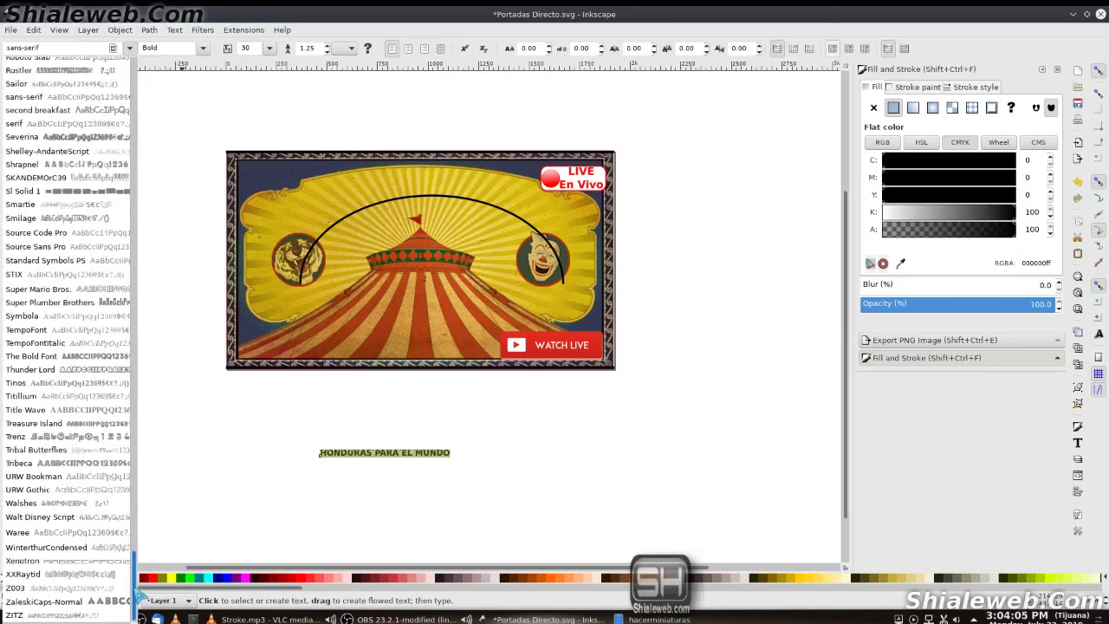
left_click(112, 476)
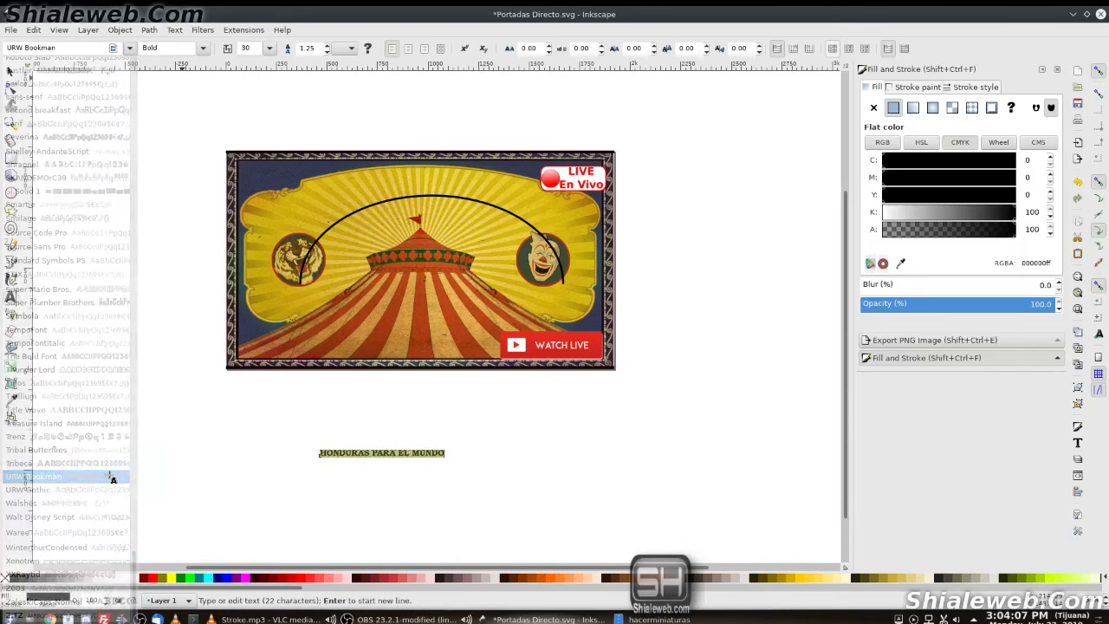
left_click(126, 48)
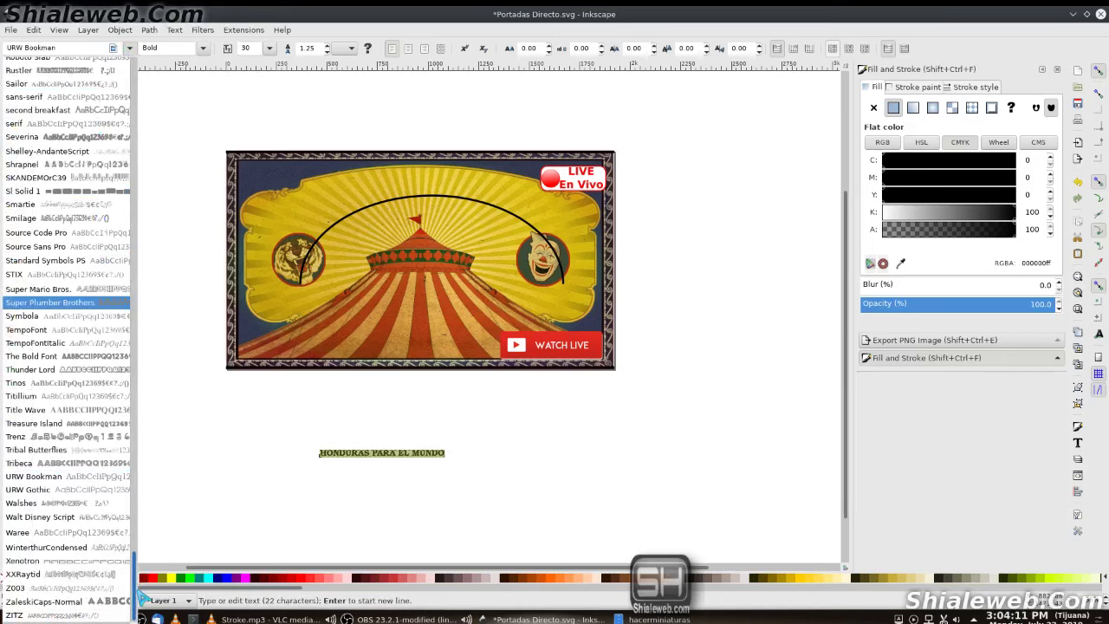
left_click(96, 601)
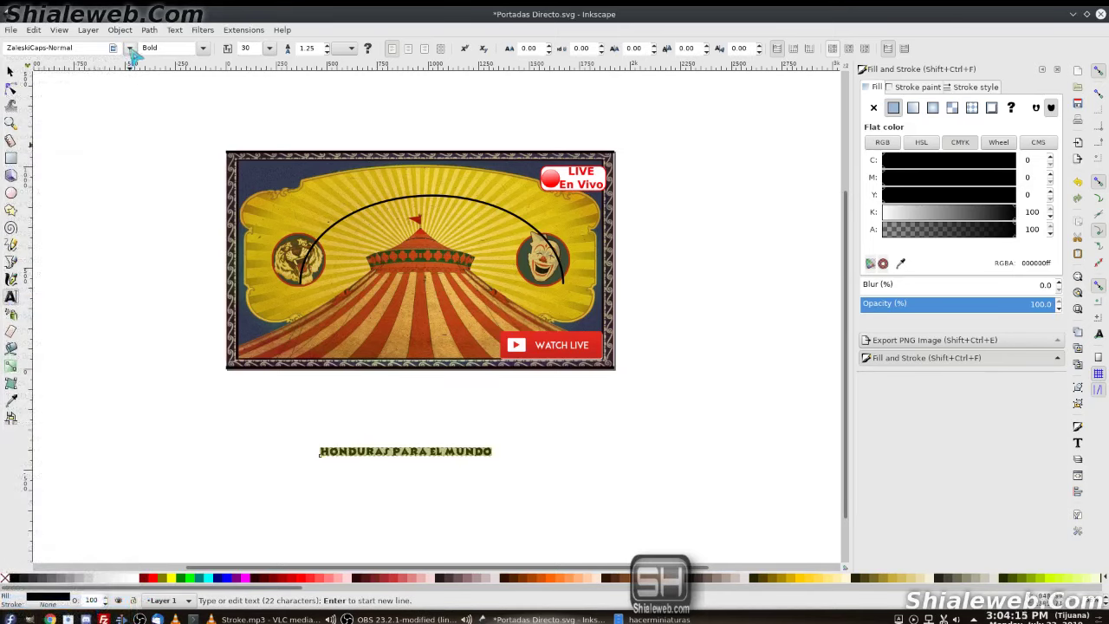
Step: Enlarge the headline font size to 48, then 56
left_click(269, 47)
left_click(247, 367)
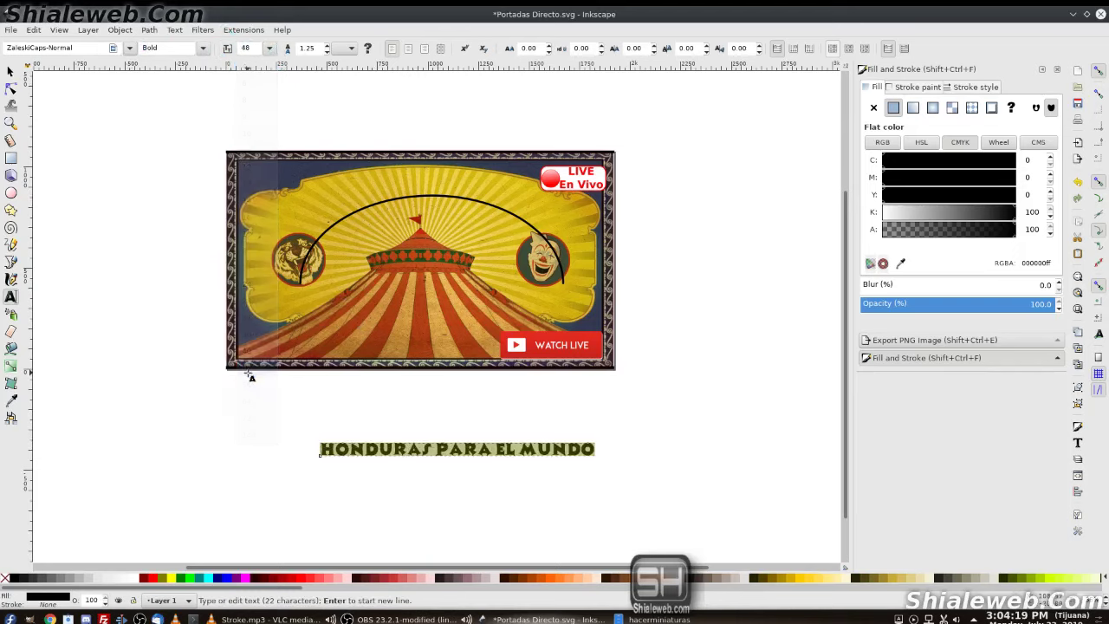
left_click(270, 48)
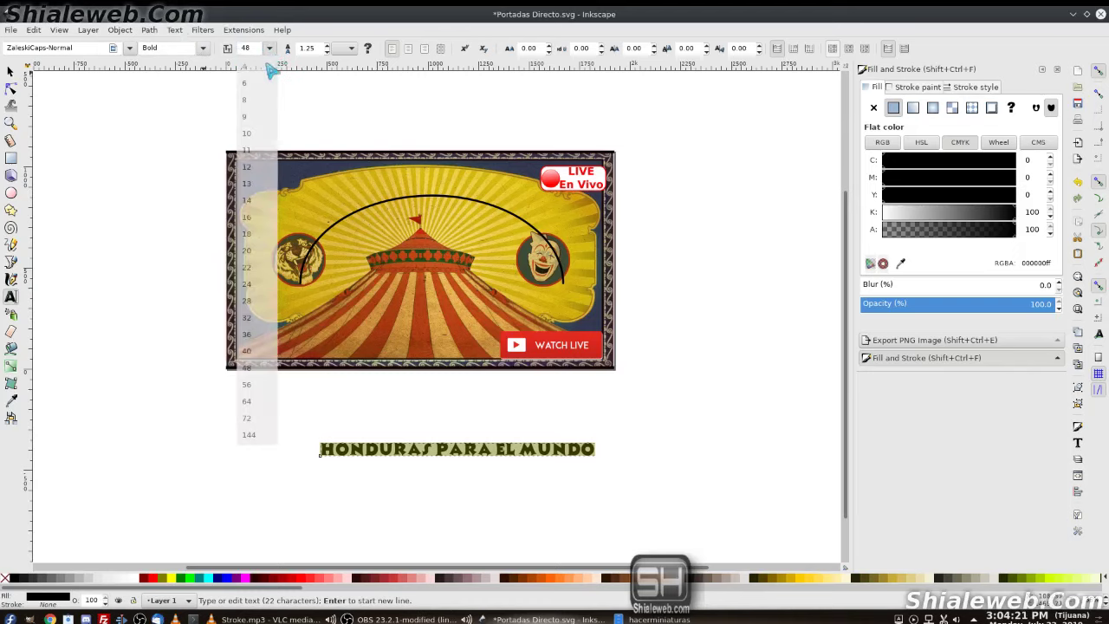
left_click(256, 388)
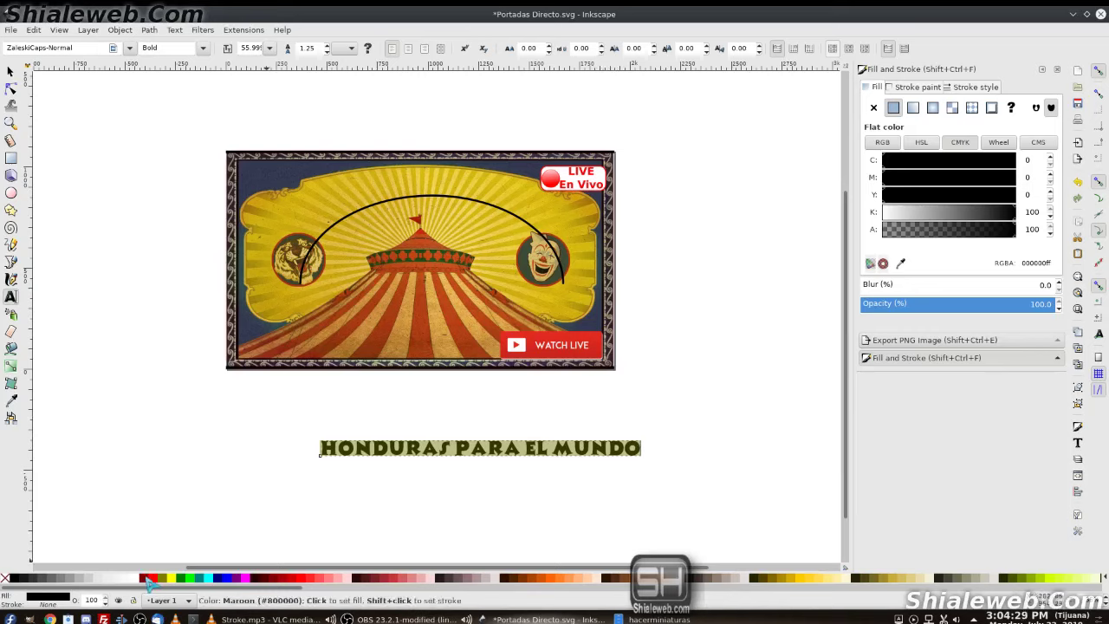
Step: Colour the headline red and drag it onto the top of the circus image
left_click(150, 578)
key("F1")
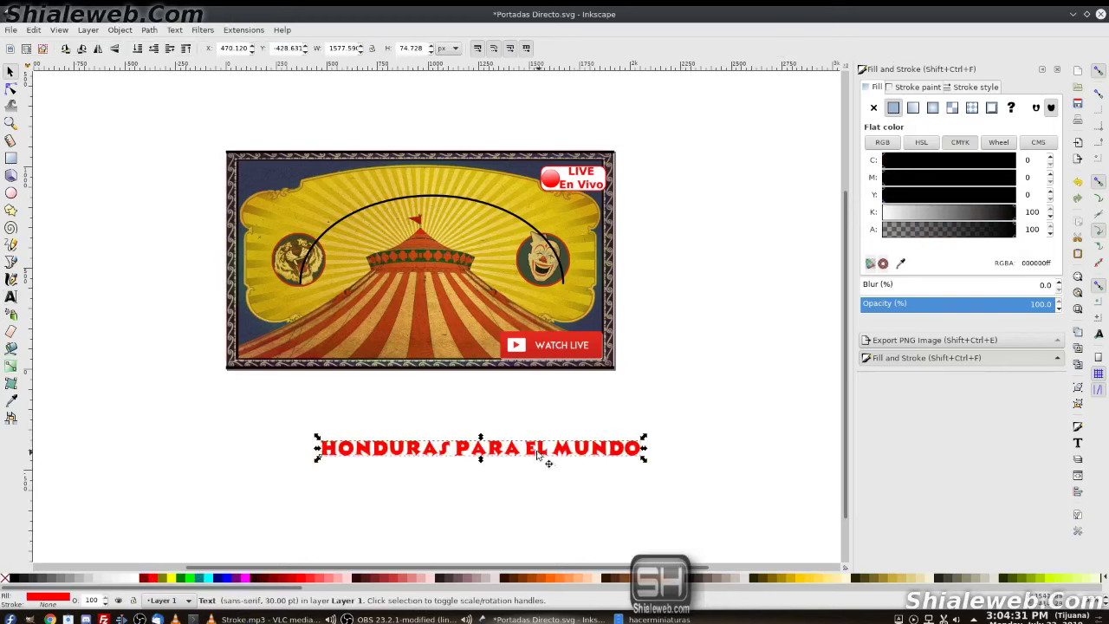
left_click_drag(537, 454, 478, 232)
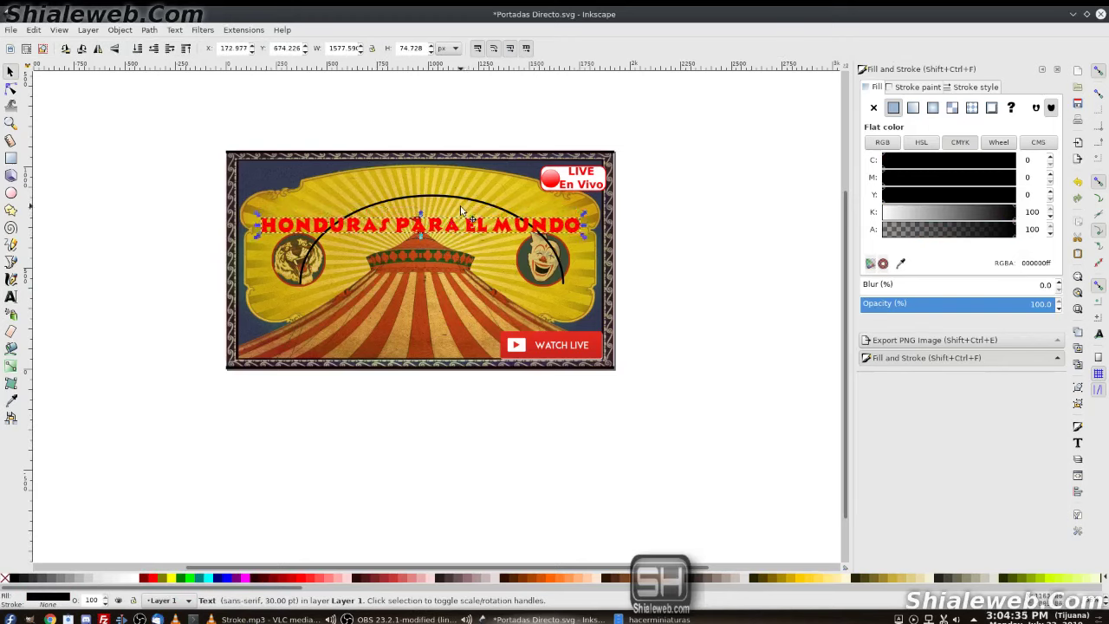
key("t")
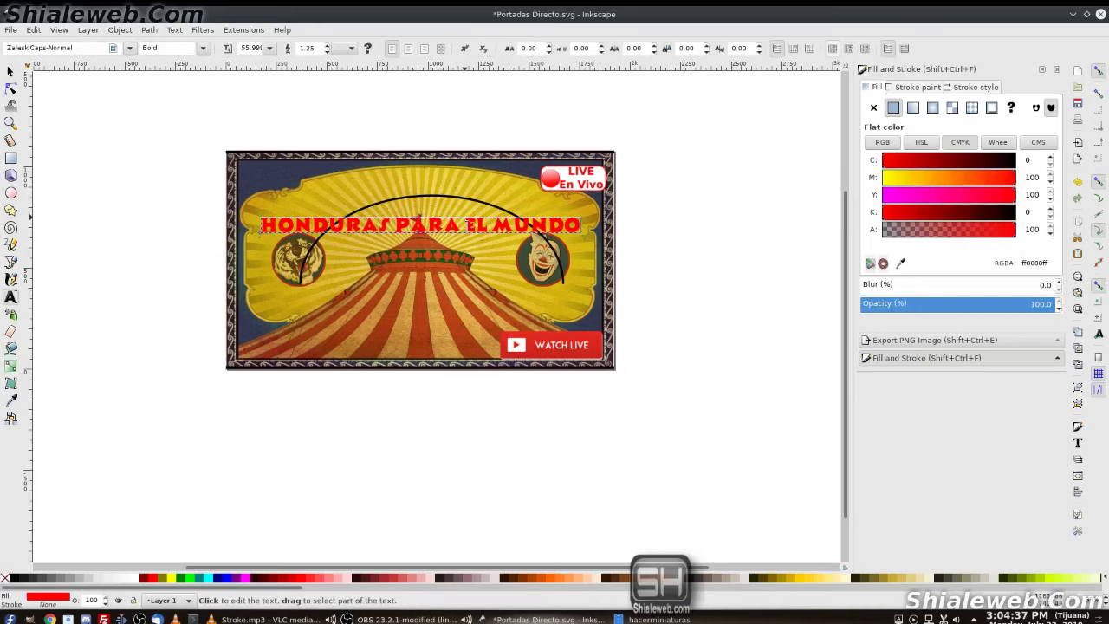
scroll(489, 242, "up", 2)
key("5")
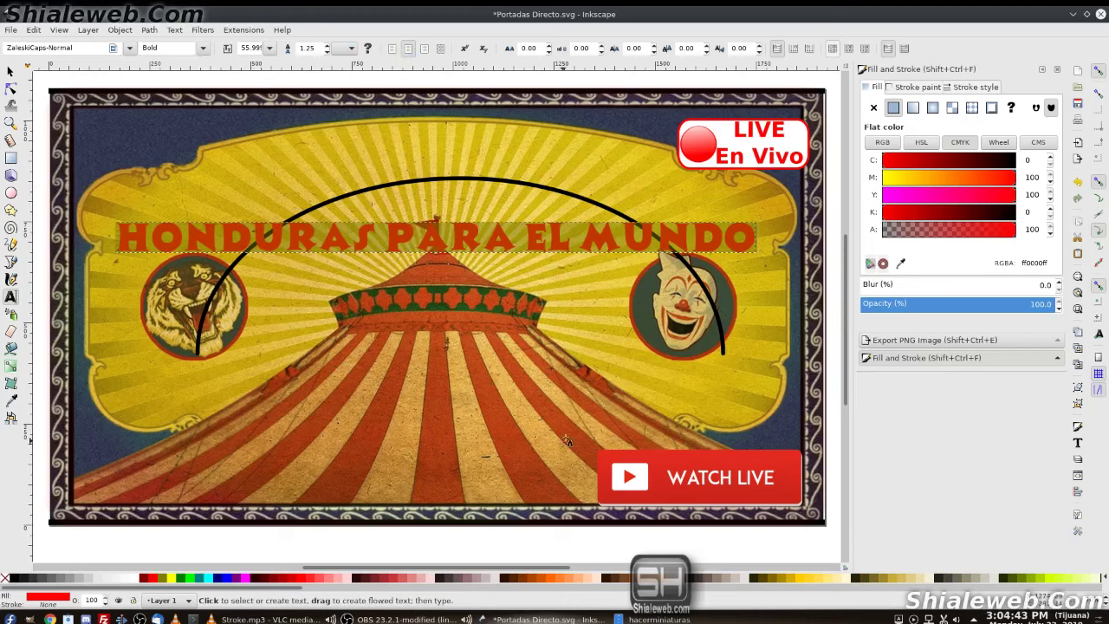
key("F1")
Step: Select the black arc with the red headline and put the headline text on that path
left_click(476, 179, "shift")
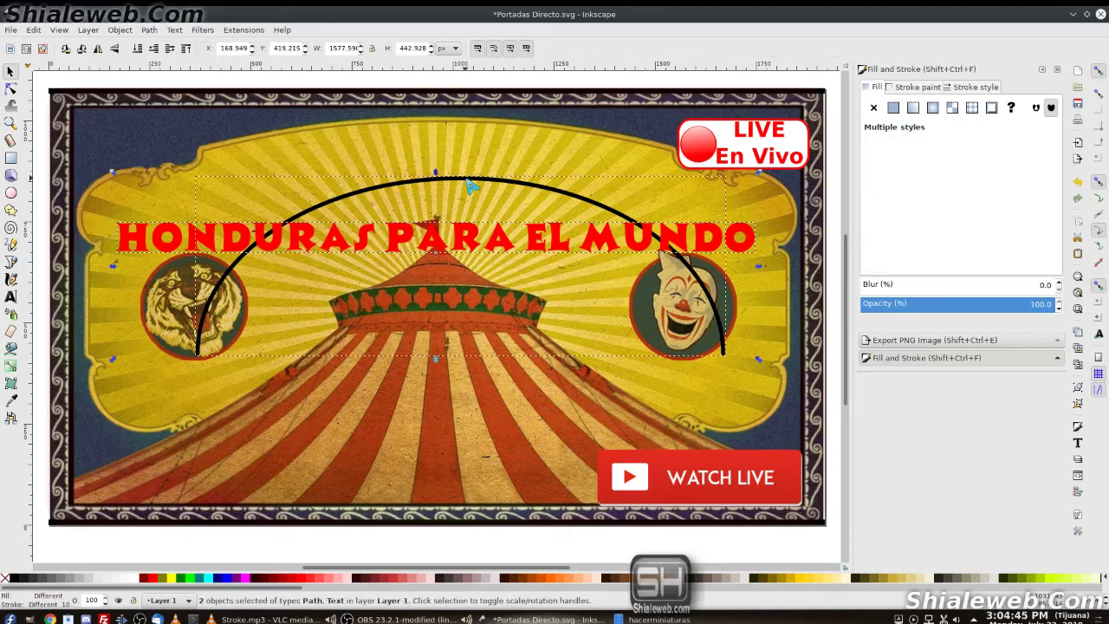
left_click(174, 29)
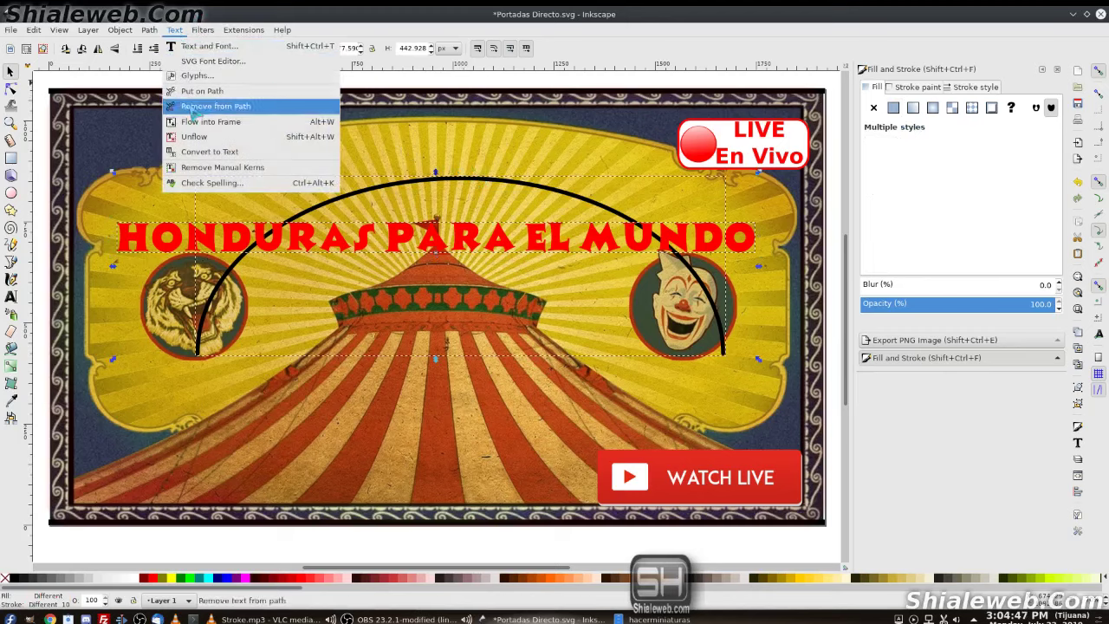
left_click(202, 91)
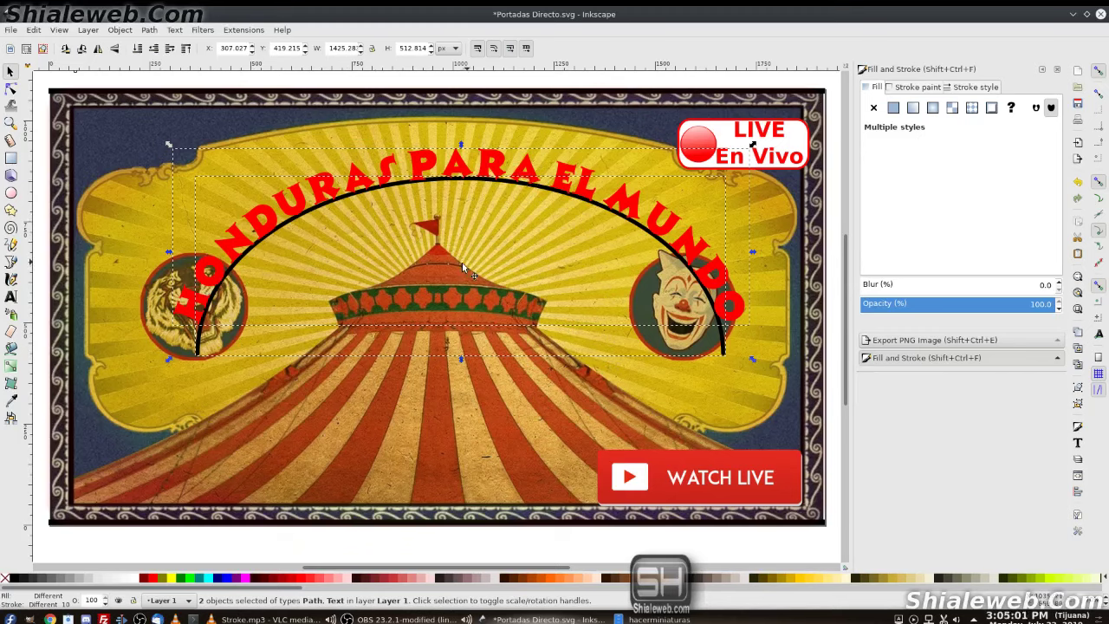
scroll(425, 253, "down", 1, "ctrl")
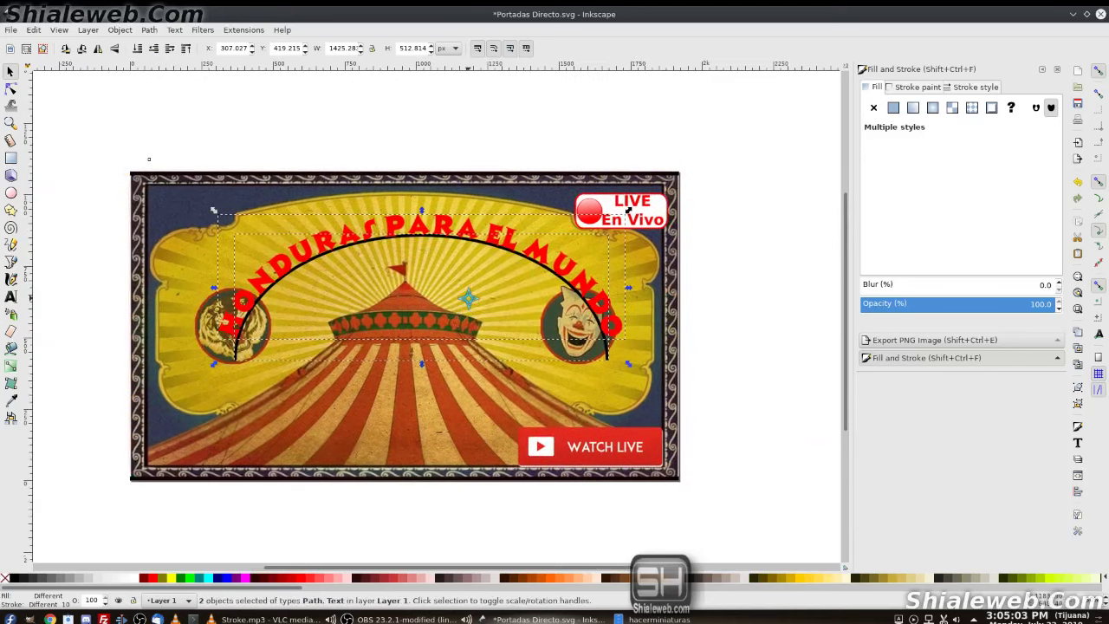
scroll(513, 301, "down", 1, "ctrl")
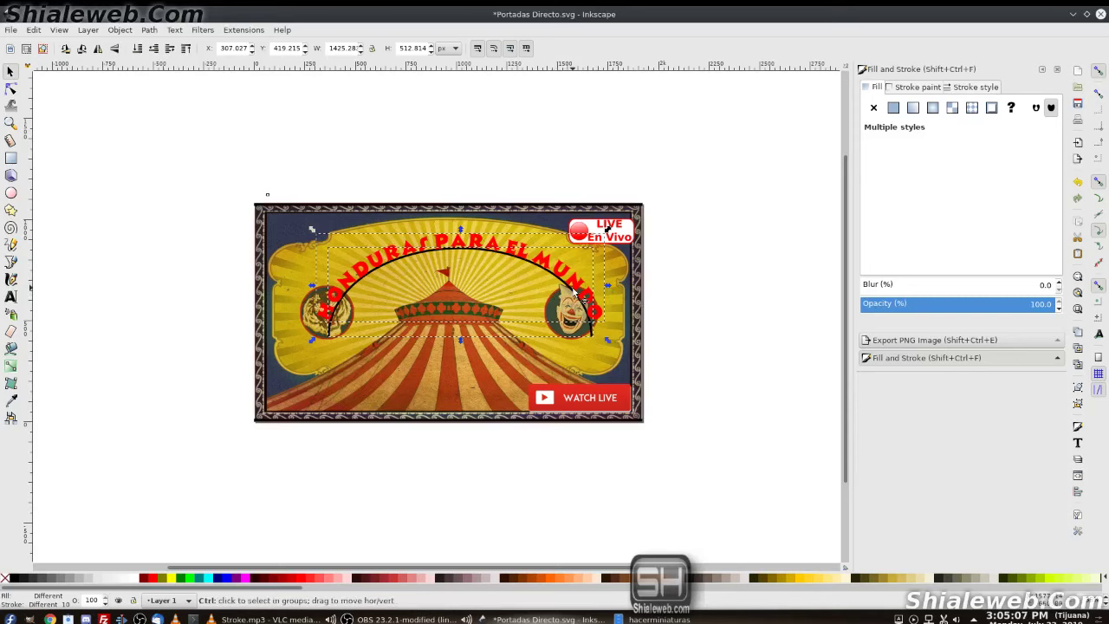
scroll(574, 294, "up", 1, "ctrl")
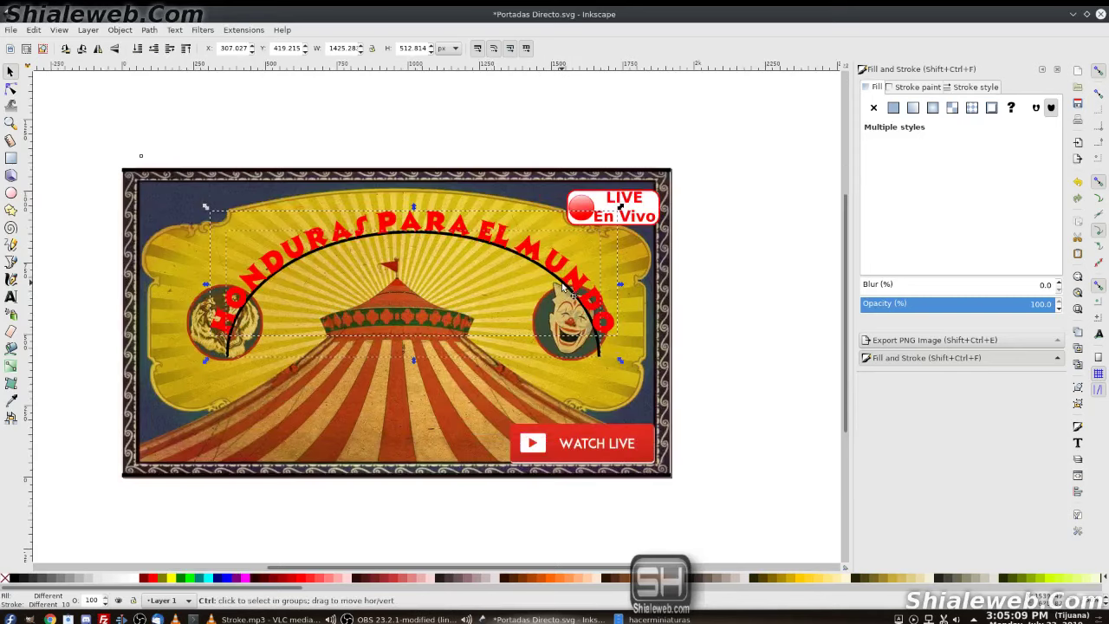
scroll(563, 288, "left", 1)
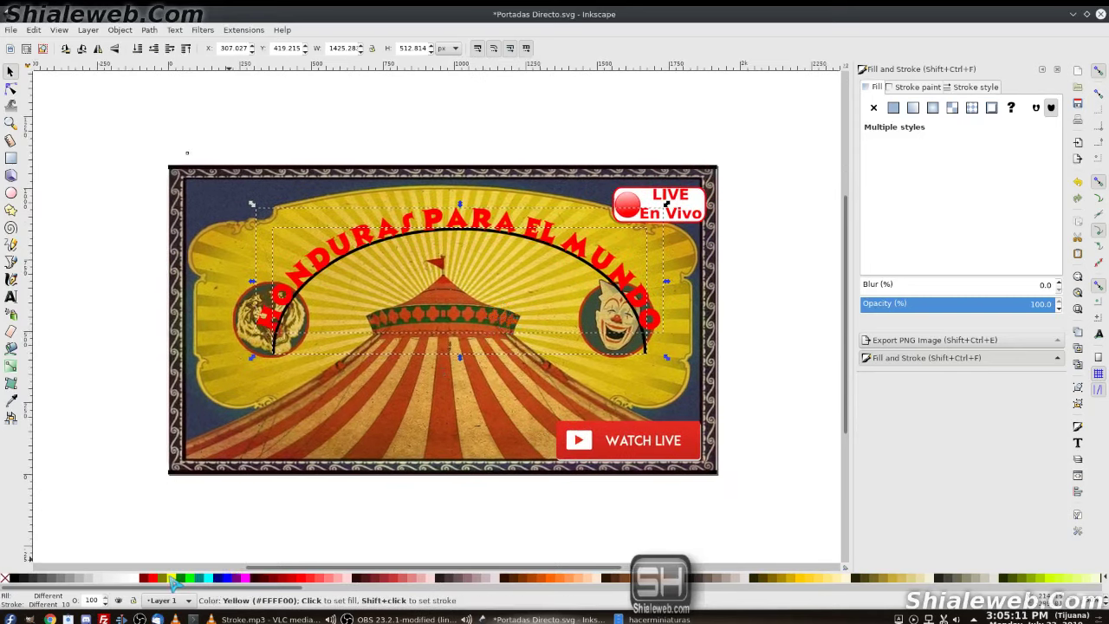
right_click(174, 577)
left_click(208, 526)
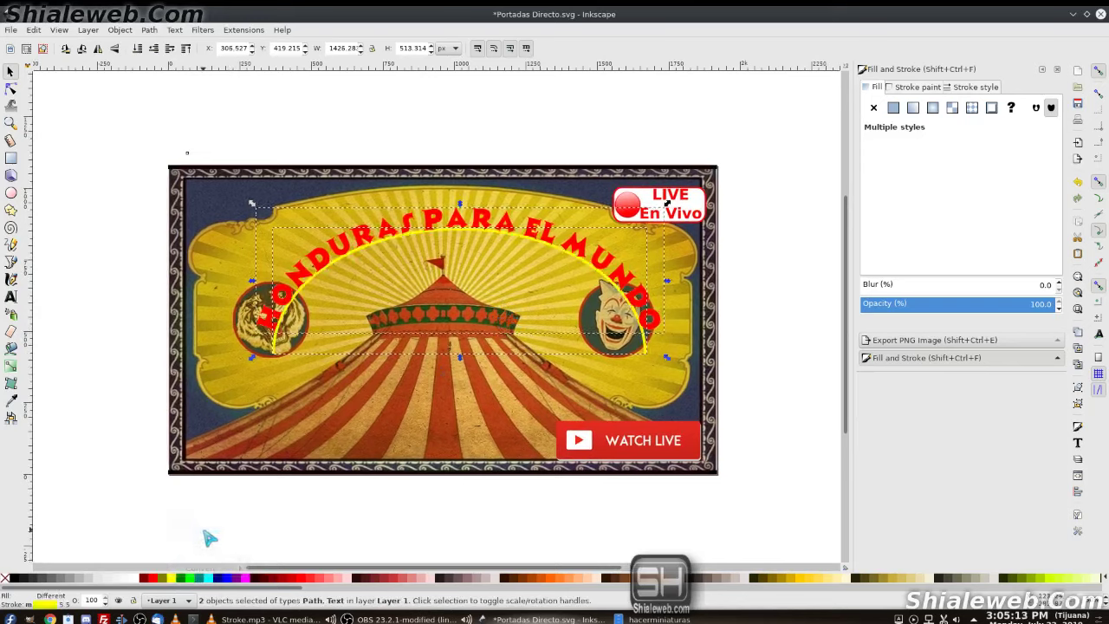
key("ctrl")
left_click(394, 577, "shift")
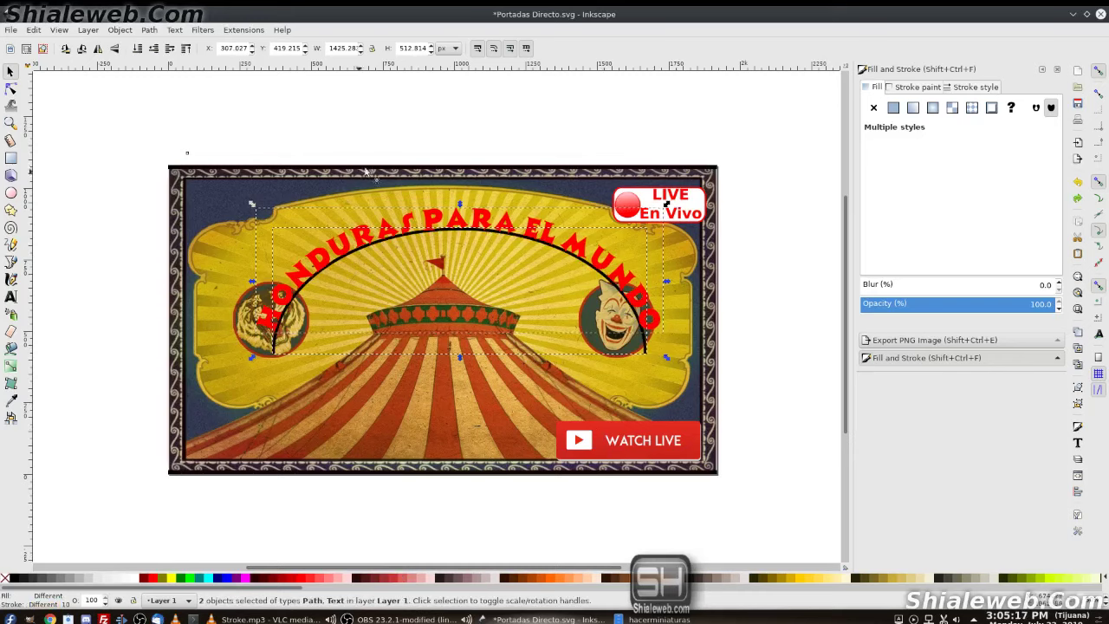
left_click(425, 118)
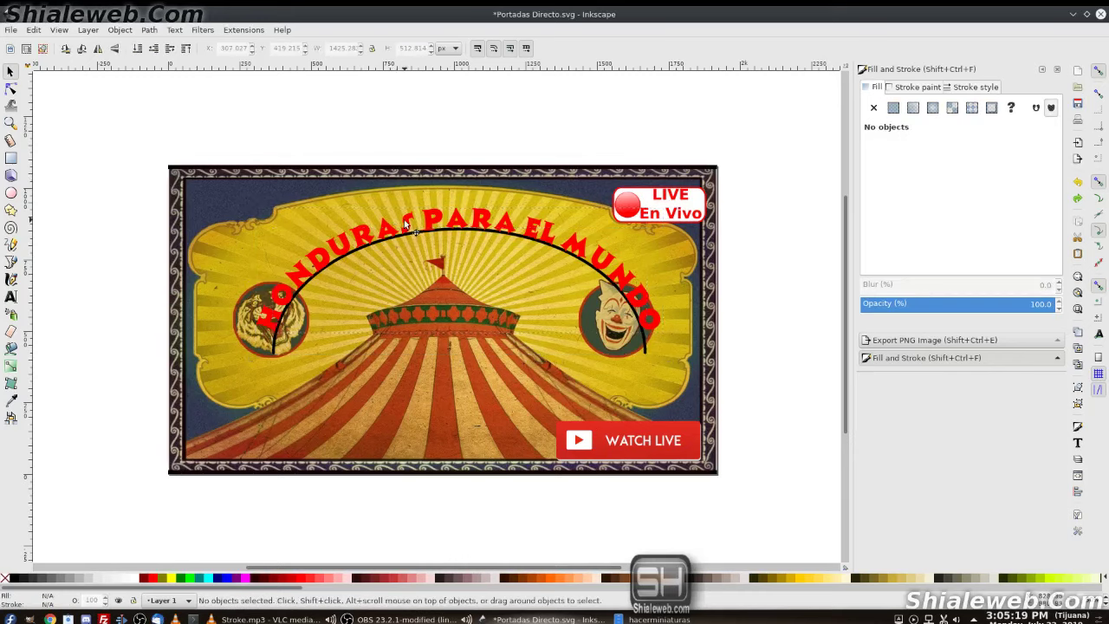
left_click(408, 226)
Step: Give the curved headline a yellow outline 7 px wide
right_click(172, 580)
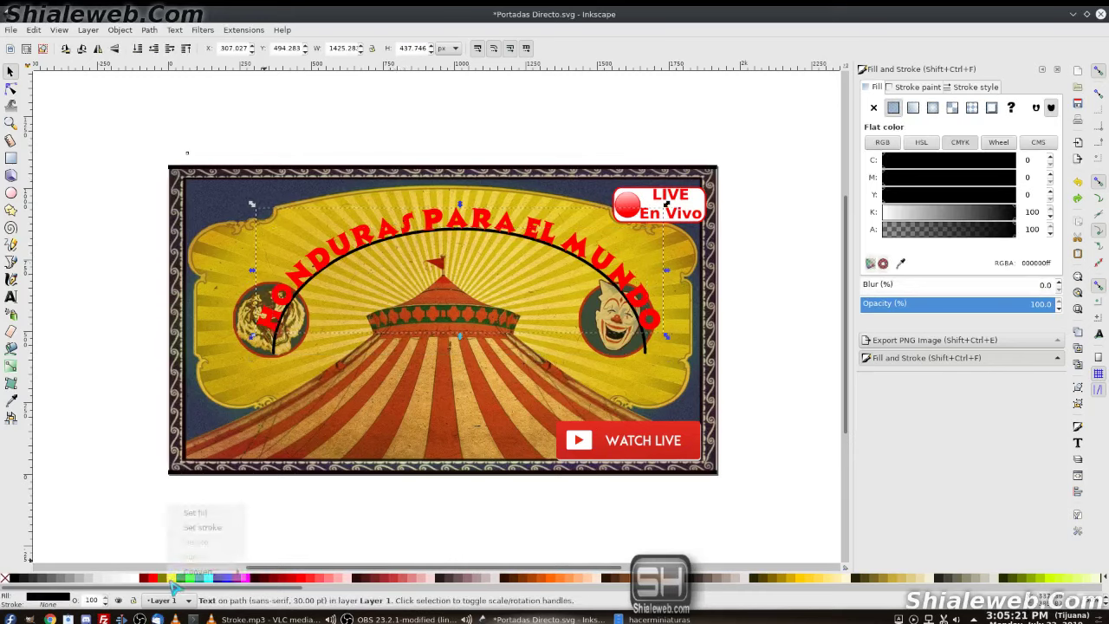
left_click(201, 527)
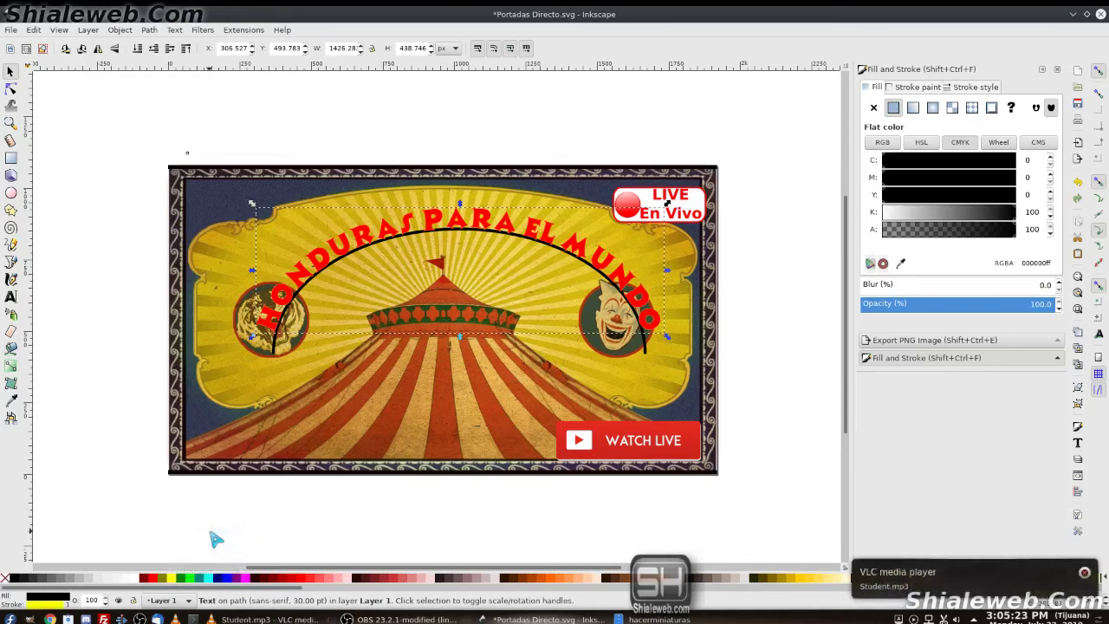
left_click(972, 87)
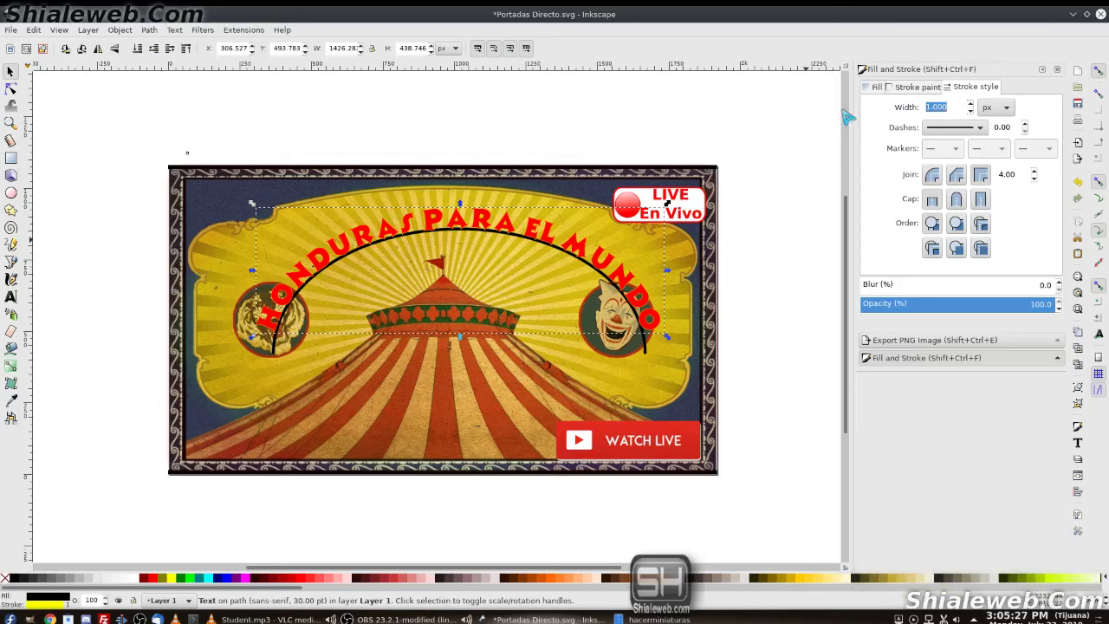
type("10.000")
key("Return")
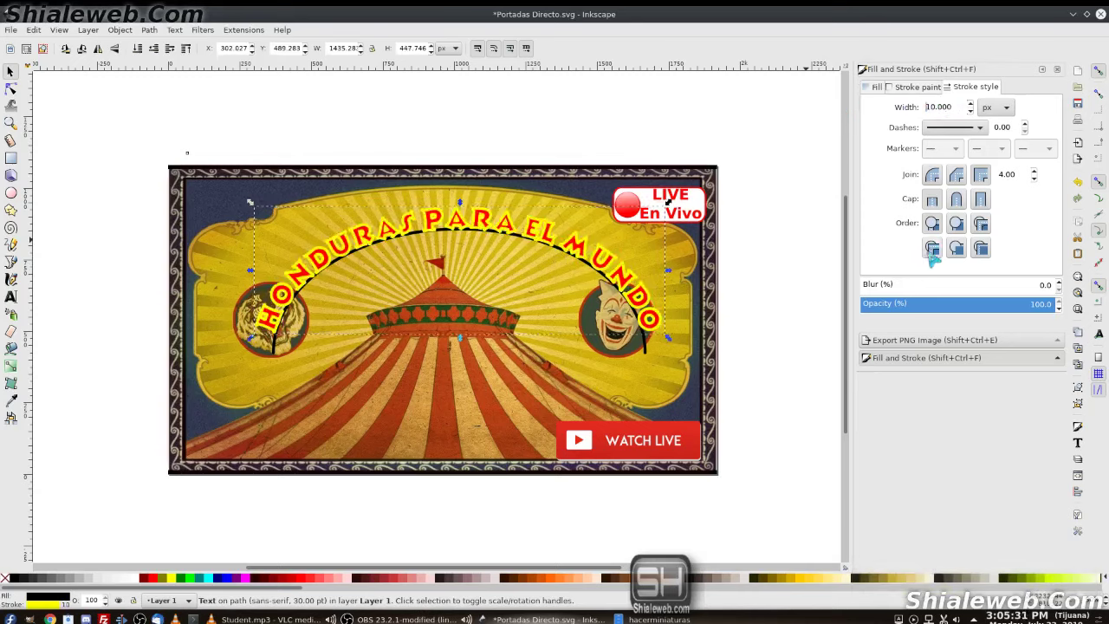
left_click_drag(958, 107, 791, 104)
type("7")
key("Return")
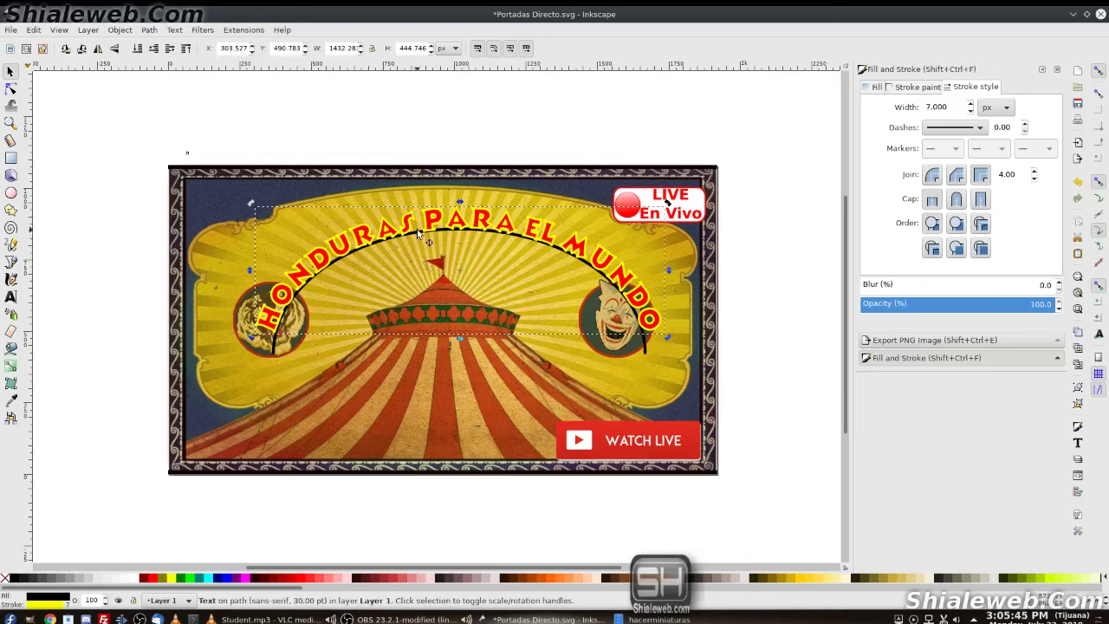
Step: Give the headline a black outline while keeping its red fill
left_click(149, 30)
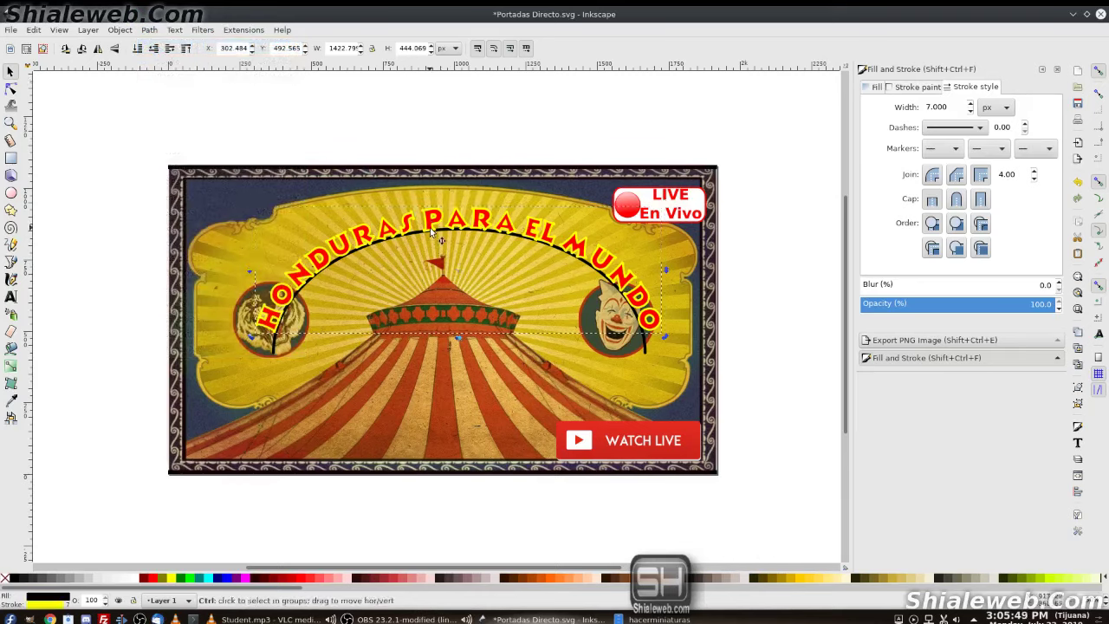
right_click(14, 580)
left_click(35, 526)
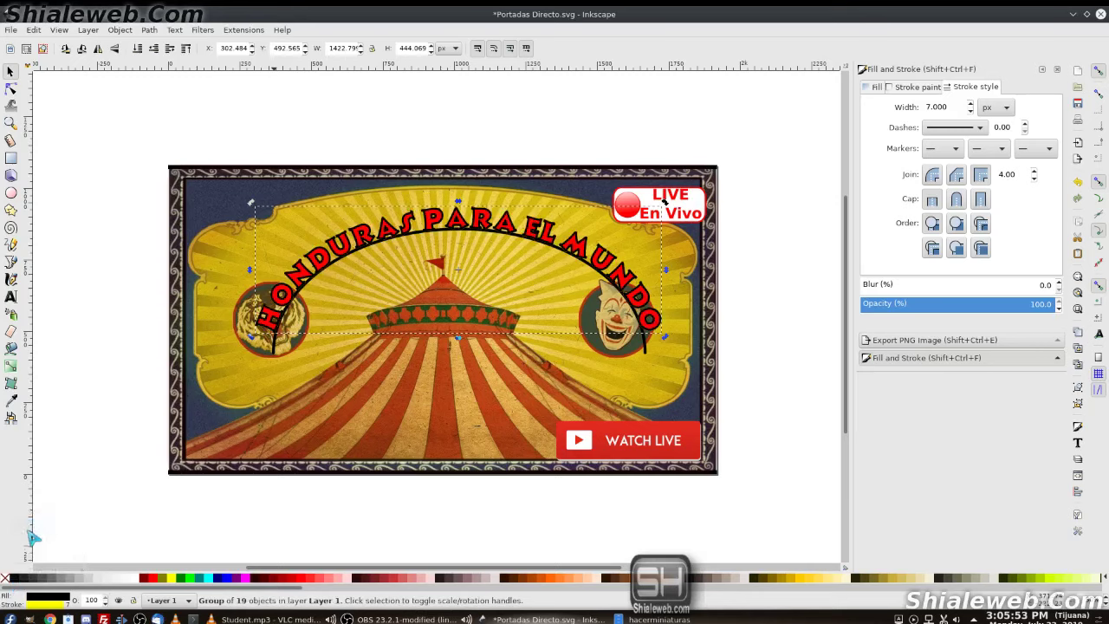
left_click(18, 578)
key("ctrl+z")
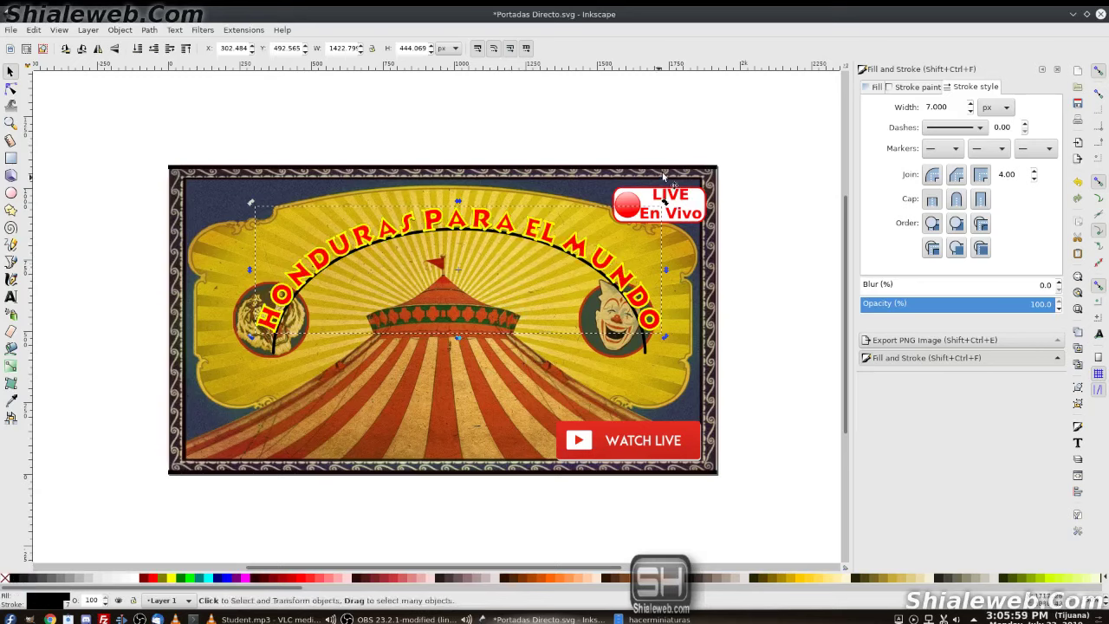
Step: Nudge the curved title group three steps down and one step right
key("Down")
key("Down")
key("Down")
key("Down")
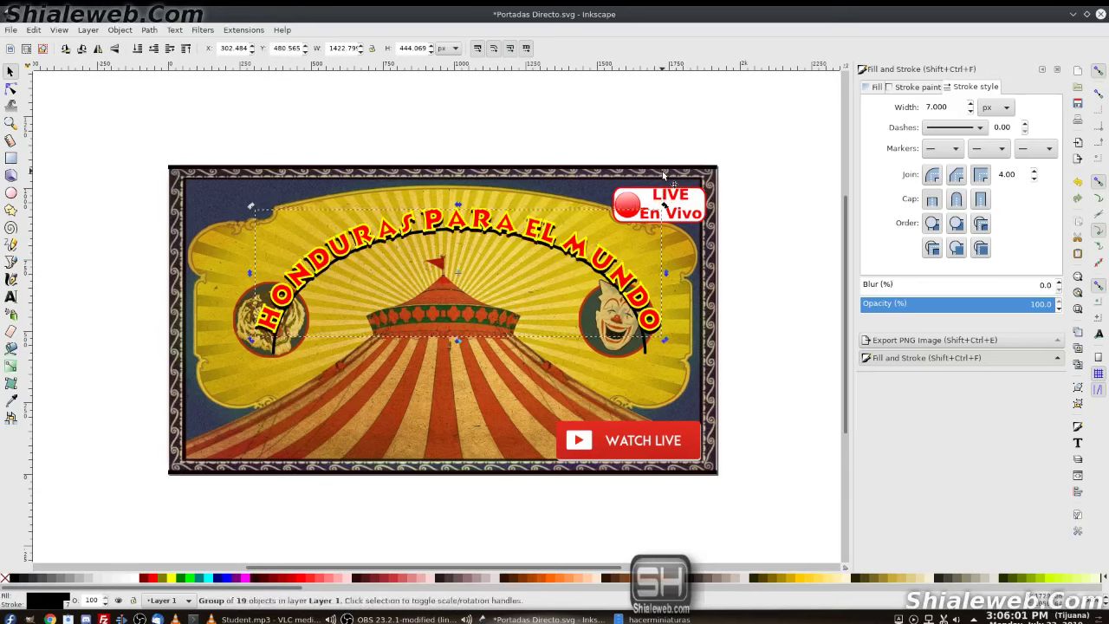
key("Down")
key("Down")
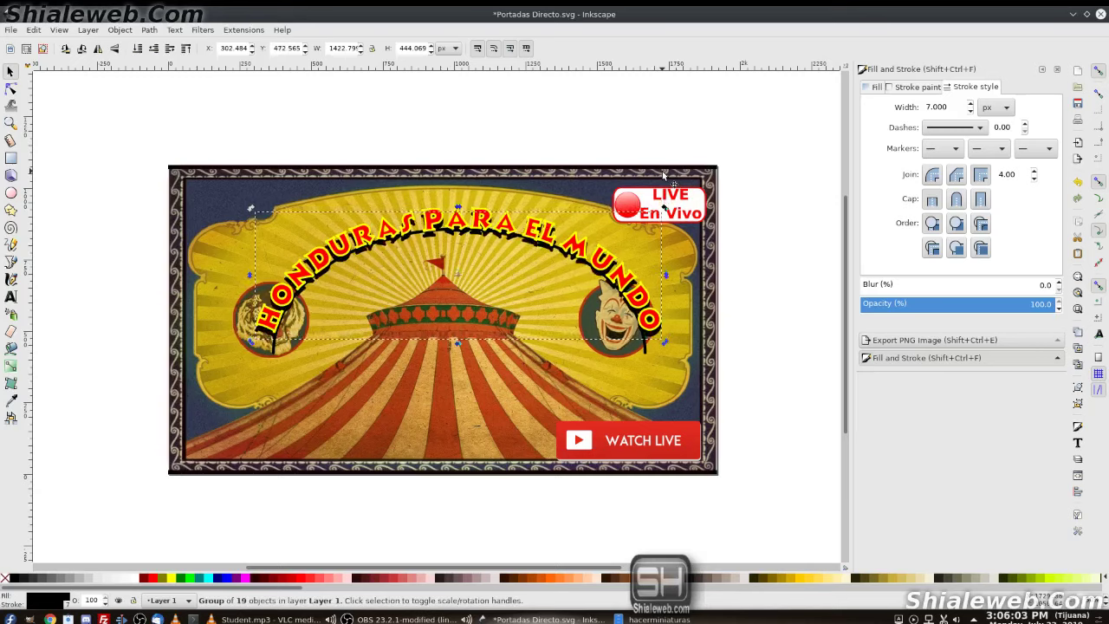
key("Down")
key("Right")
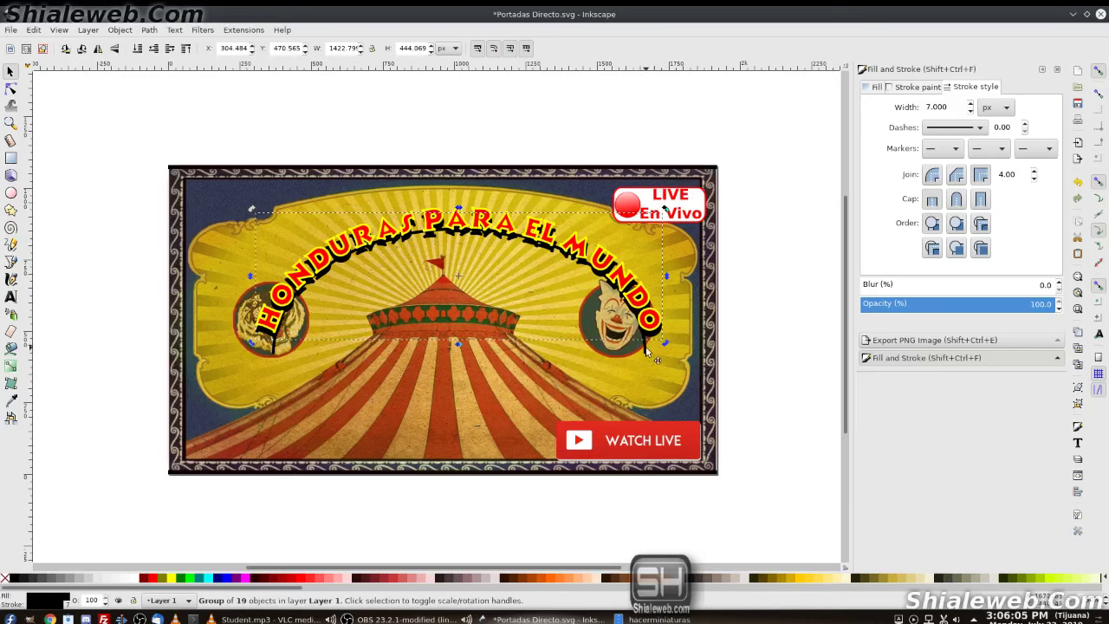
Step: Remove the stroke from the black curve under the title to hide it
left_click(646, 351)
right_click(35, 599)
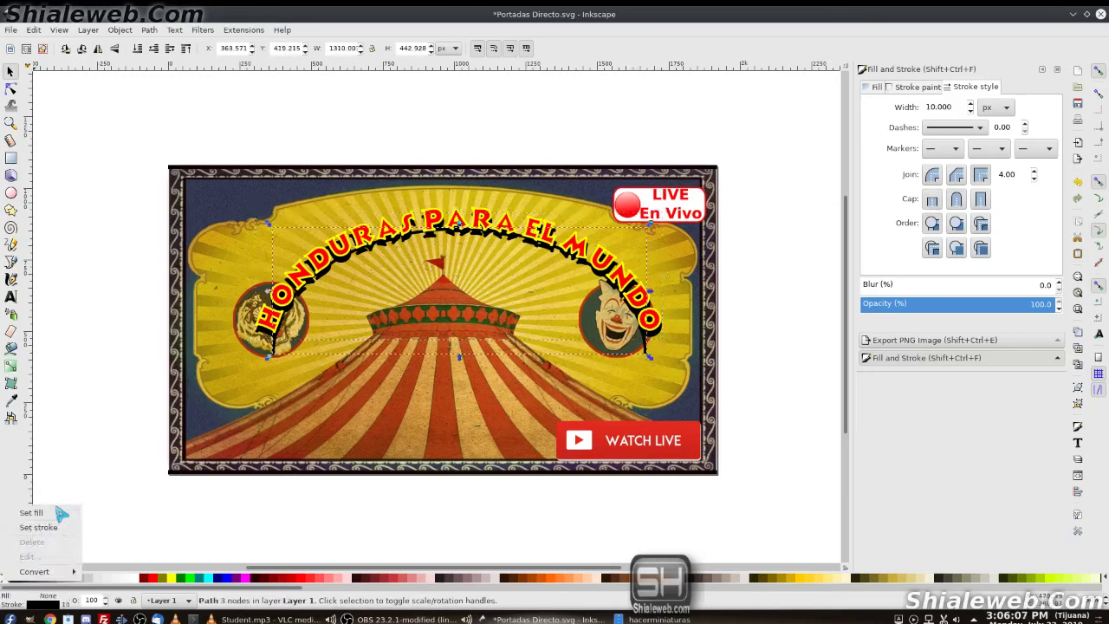
left_click(43, 527)
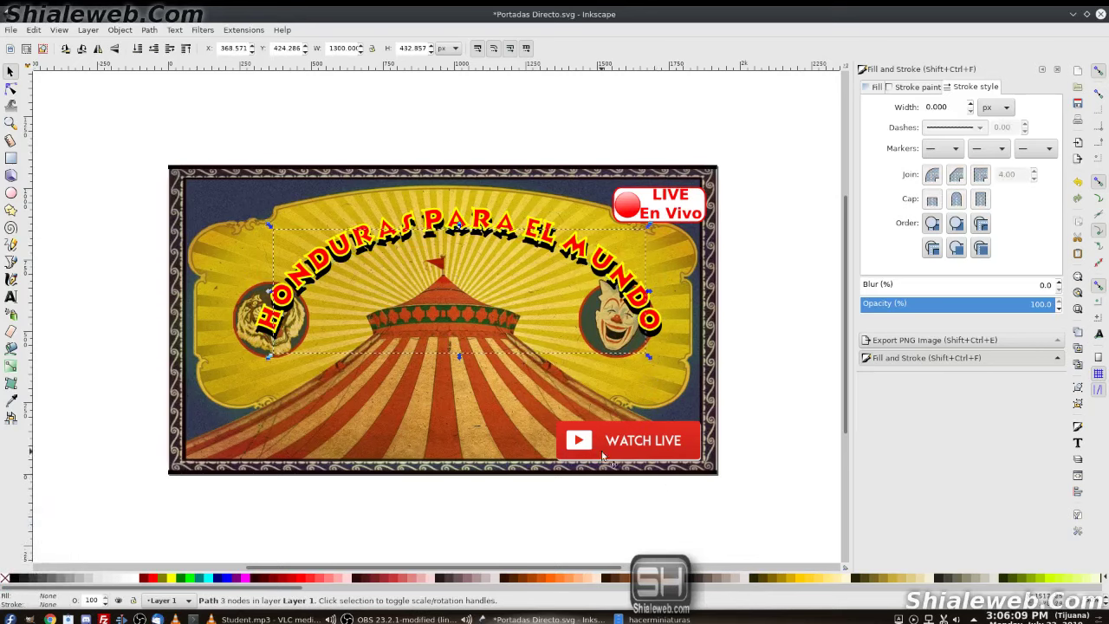
scroll(623, 290, "up", 1, "ctrl")
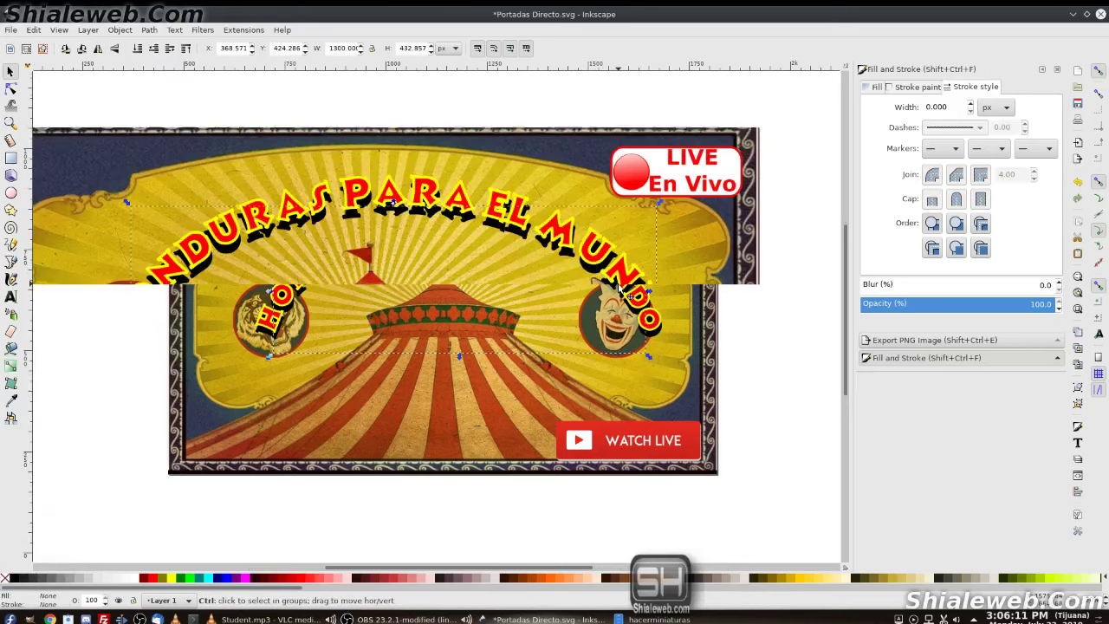
scroll(622, 291, "down", 1, "ctrl")
Step: Give the title group a blur of 1 and save the document
left_click(656, 338)
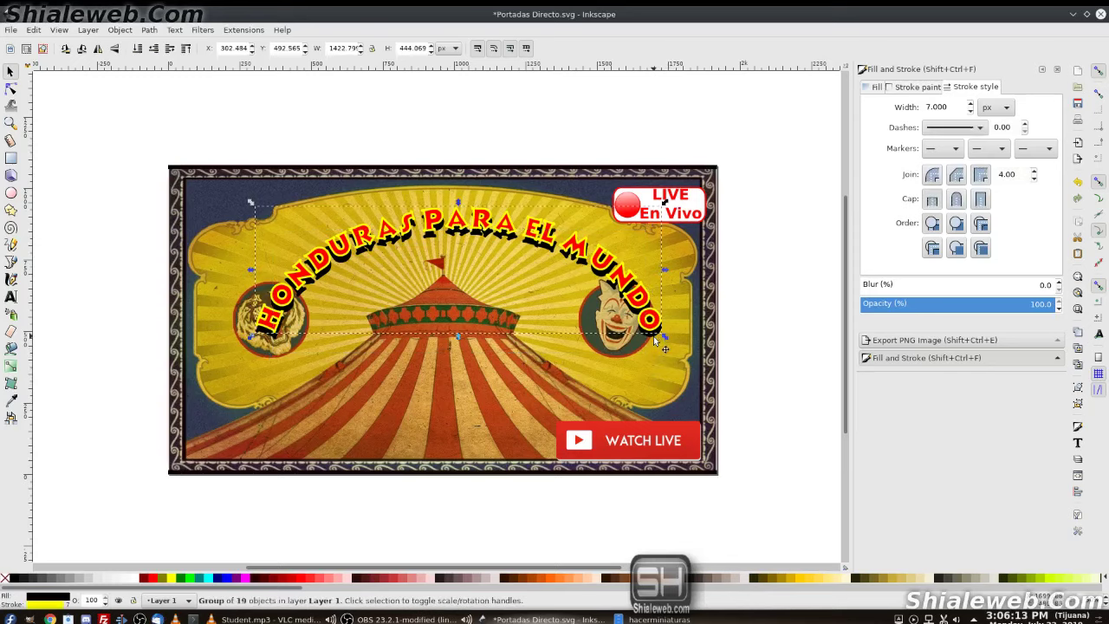
key("ctrl+z")
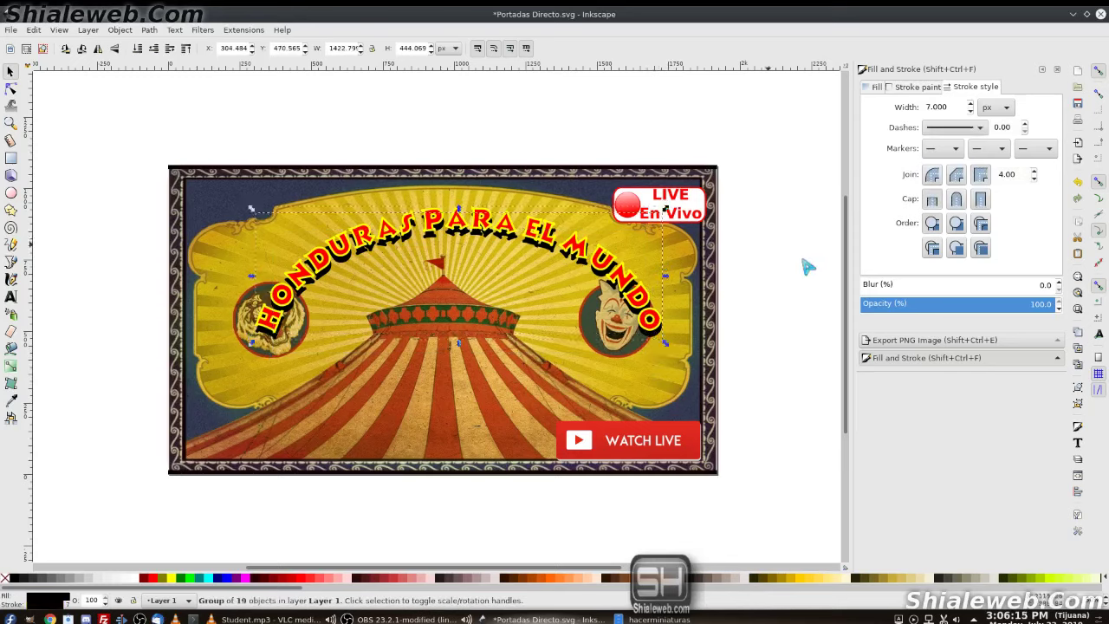
left_click(1058, 281)
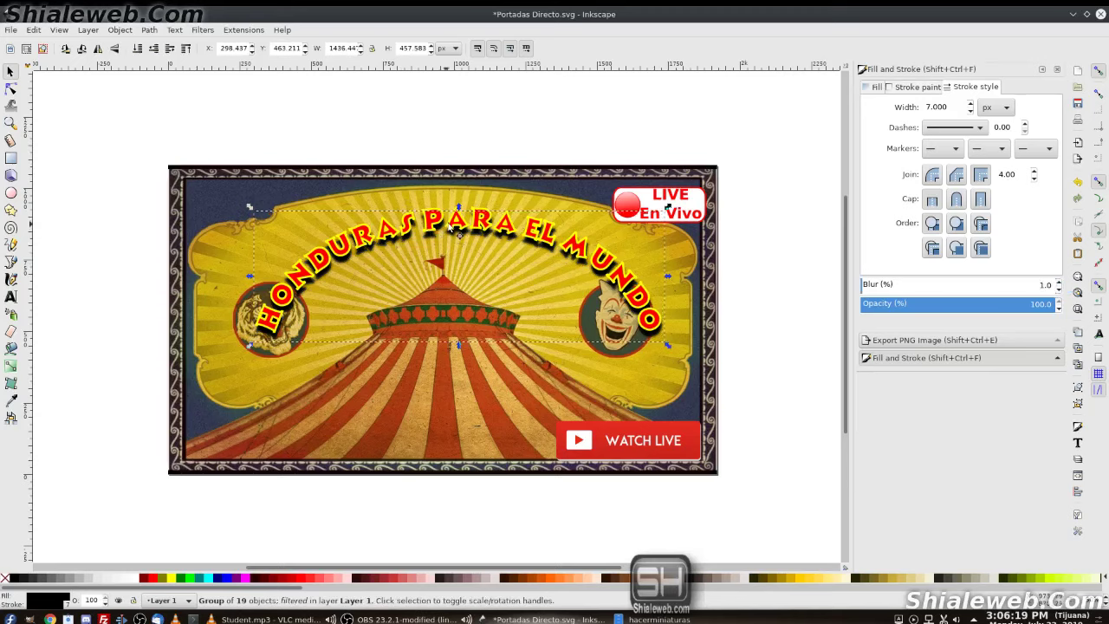
key("ctrl+s")
scroll(399, 225, "down", 1)
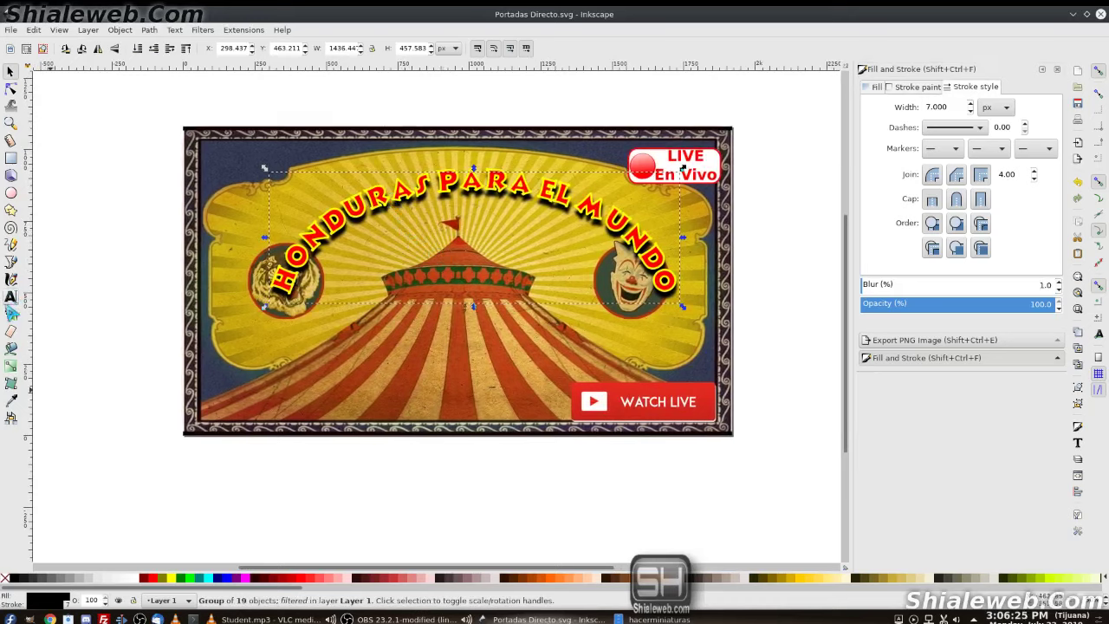
Step: Create a text object reading Shialeweb.Com below the poster
left_click(11, 298)
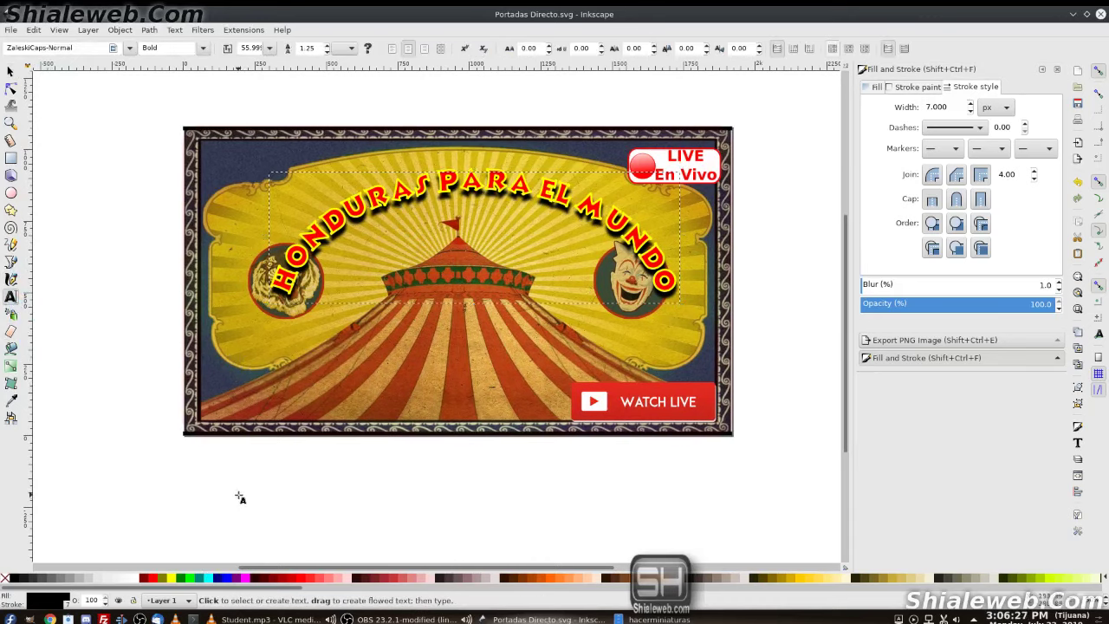
left_click(238, 491)
type("SHIA")
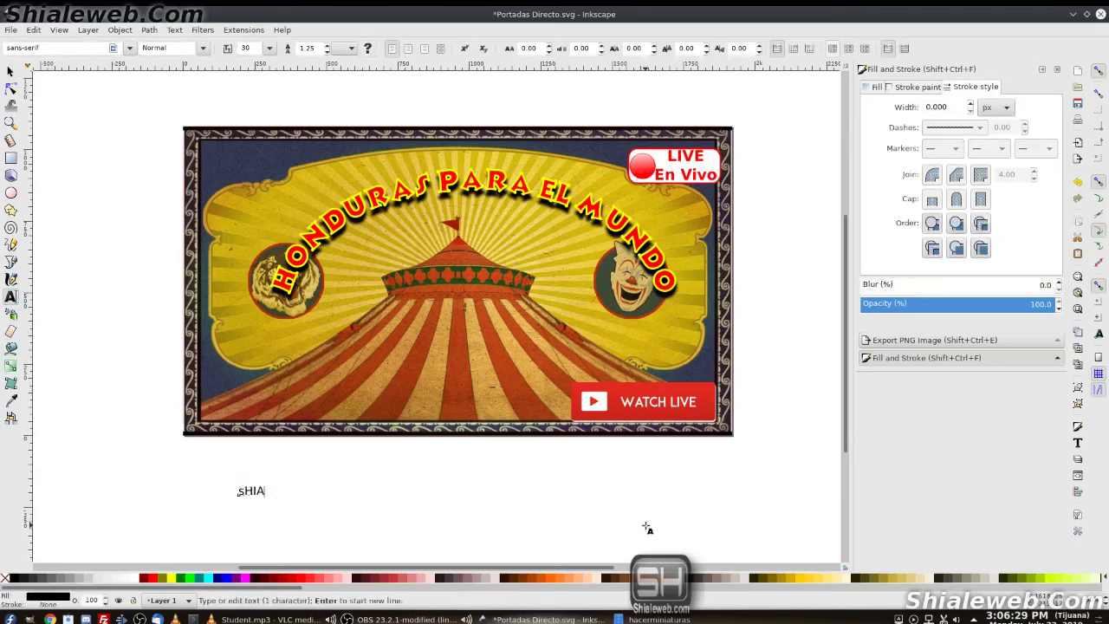
key("BackSpace")
key("BackSpace")
key("BackSpace")
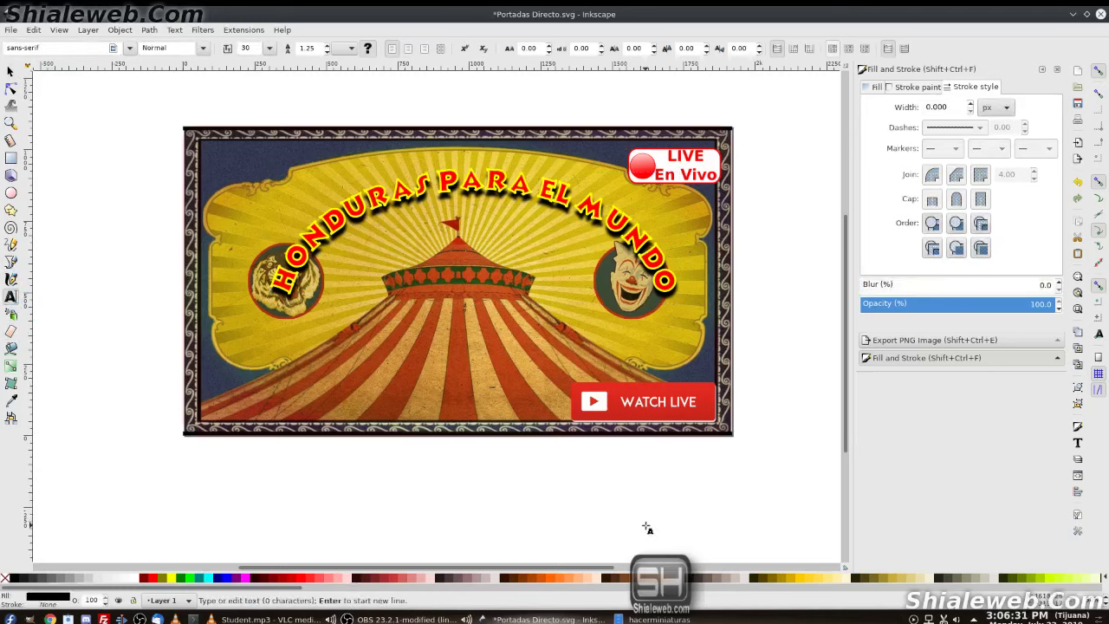
type("Shial")
type("c")
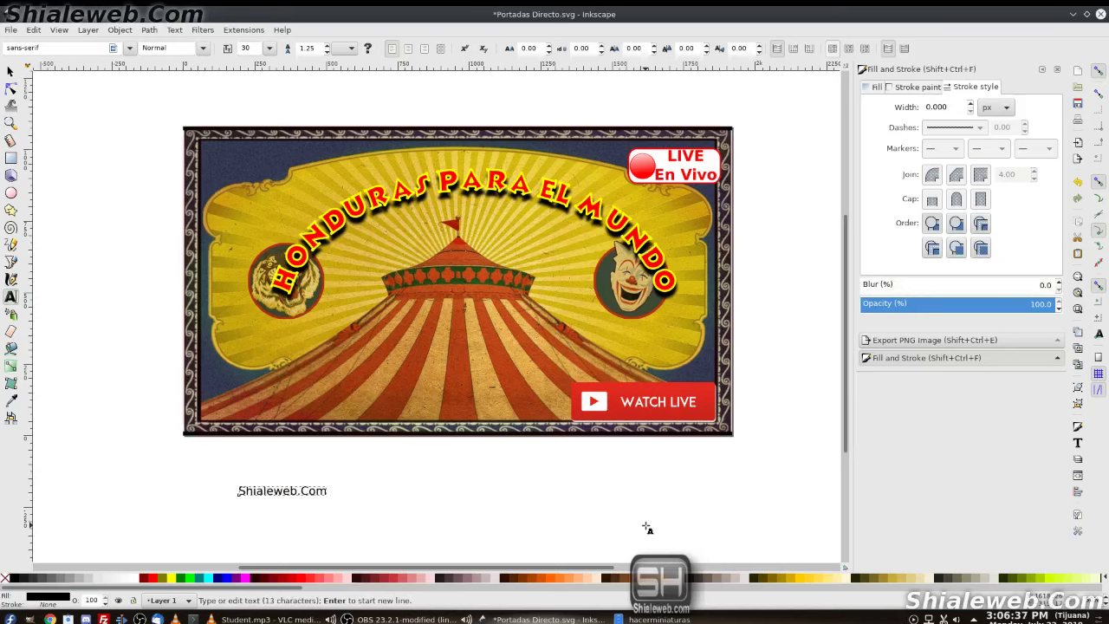
key("ctrl+a")
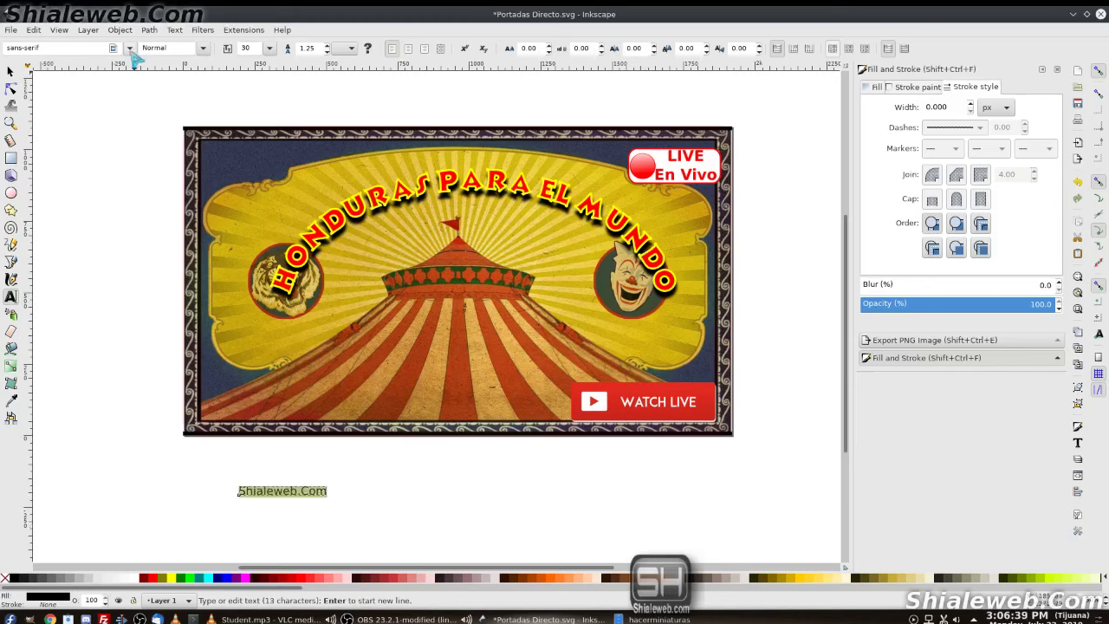
Step: Make the text Bold at size 64, enlarge it, and move it onto the banner's lower-left edge
left_click(203, 48)
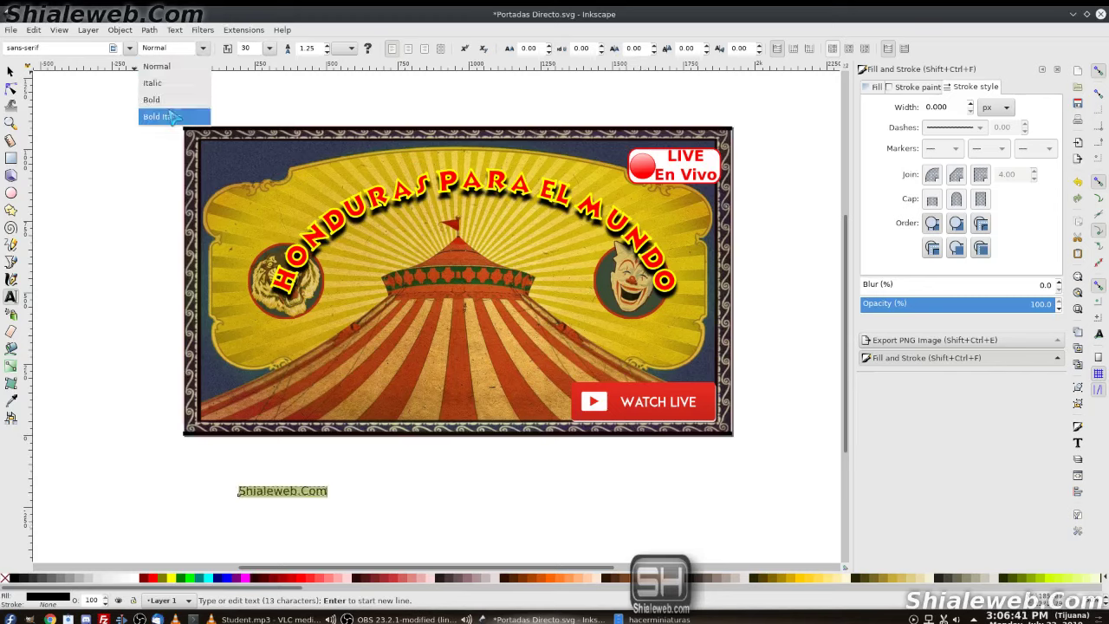
left_click(175, 100)
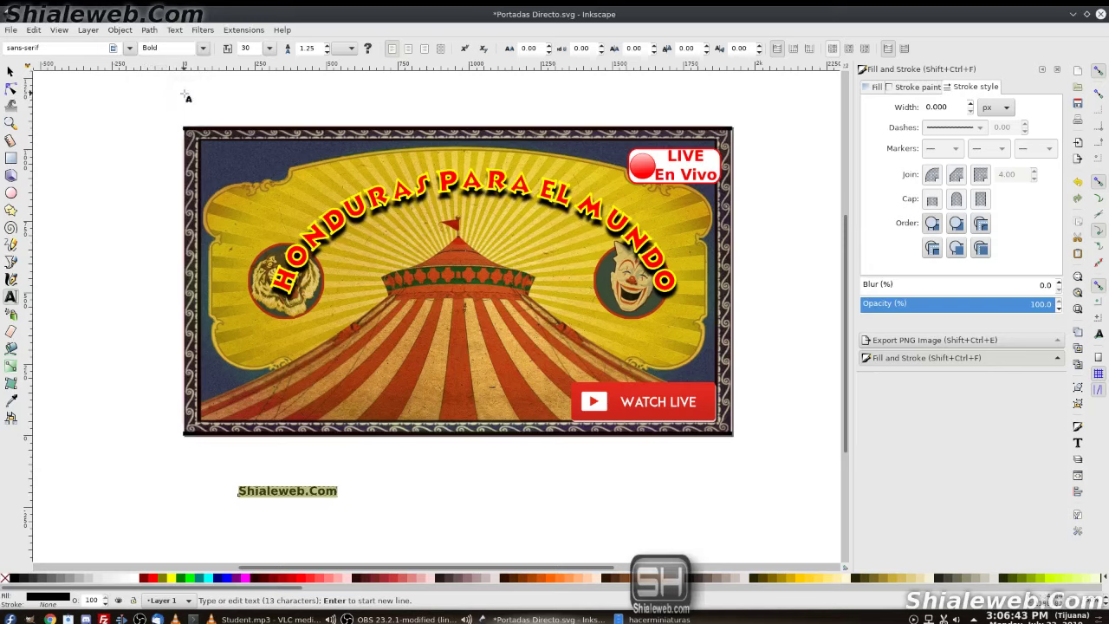
left_click(269, 48)
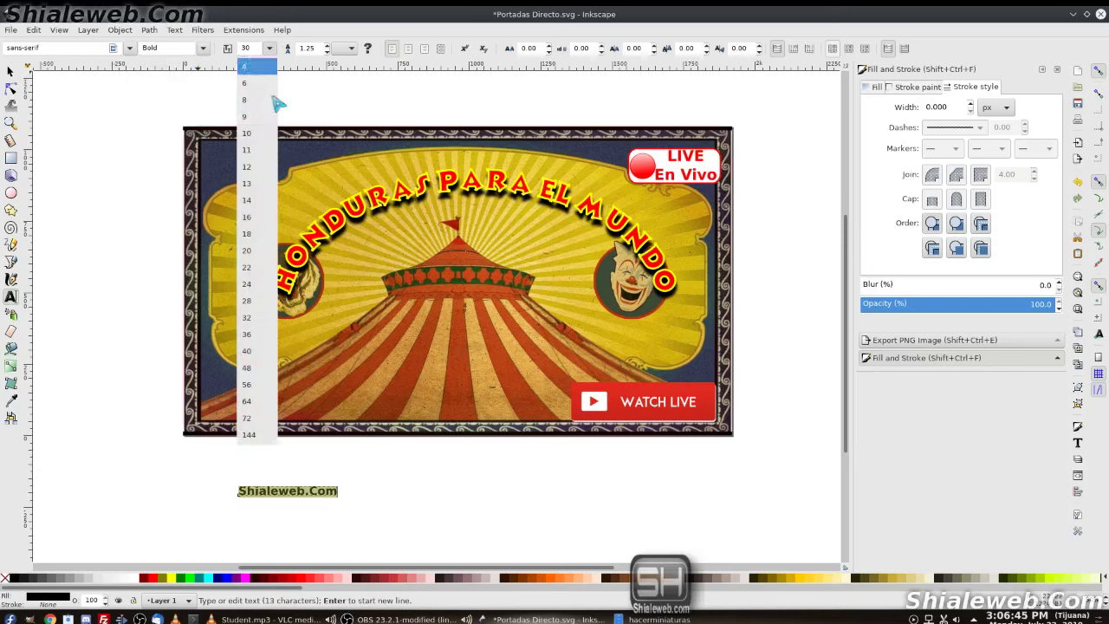
left_click(247, 401)
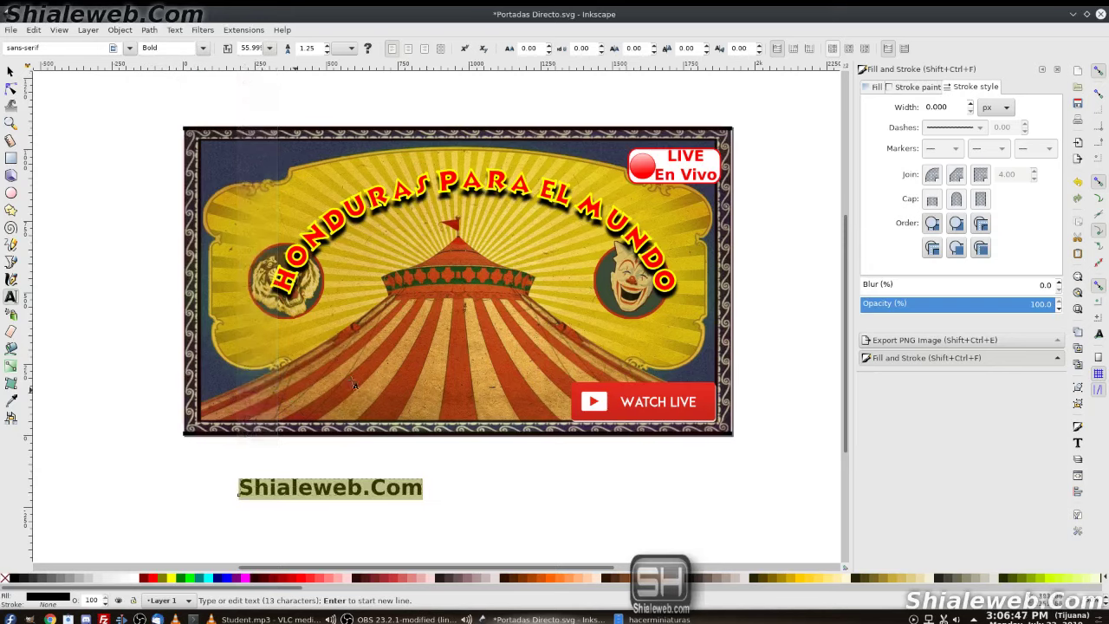
key("F1")
left_click_drag(424, 475, 501, 427)
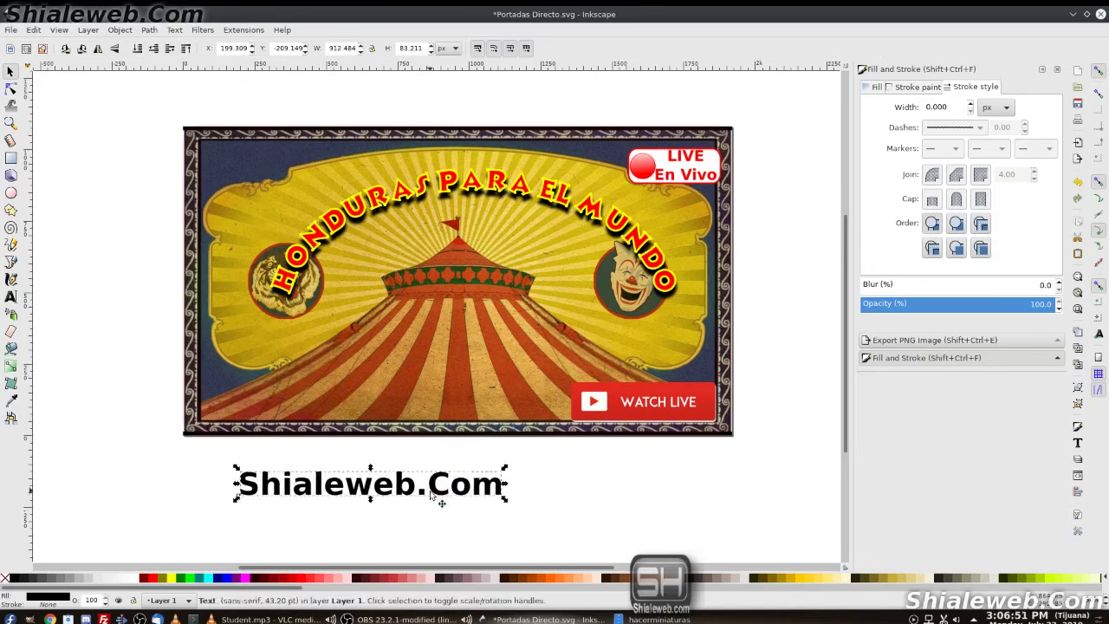
mouse_move(434, 493)
left_mouse_down()
mouse_move(398, 412)
mouse_move(390, 417)
left_mouse_up()
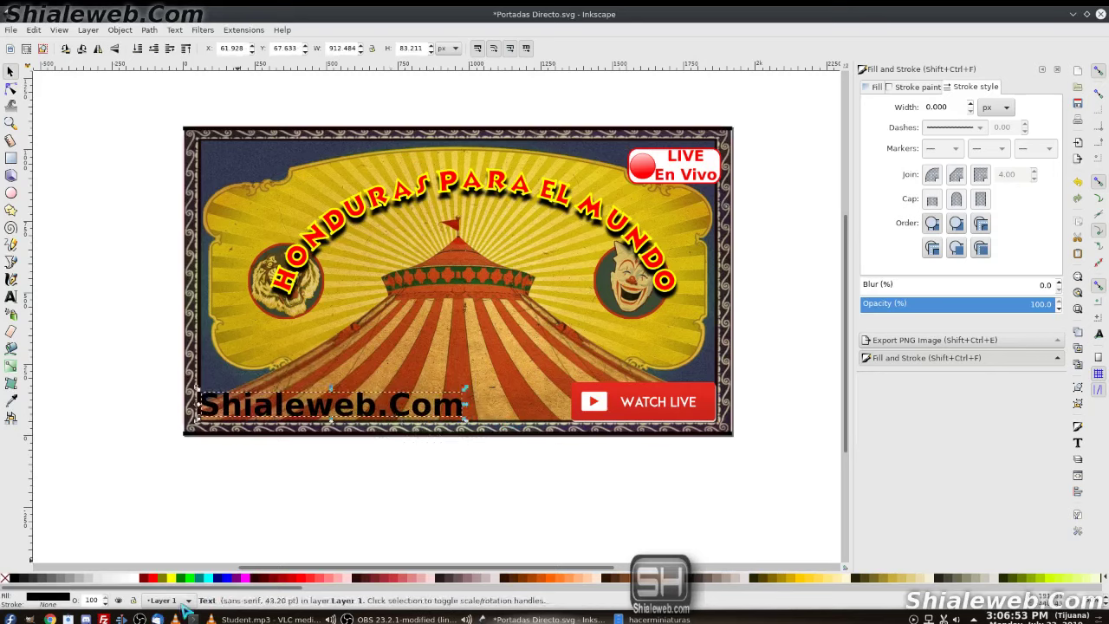
Step: Fill the Shialeweb.Com text cyan with a 5 px black outline
left_click(227, 594)
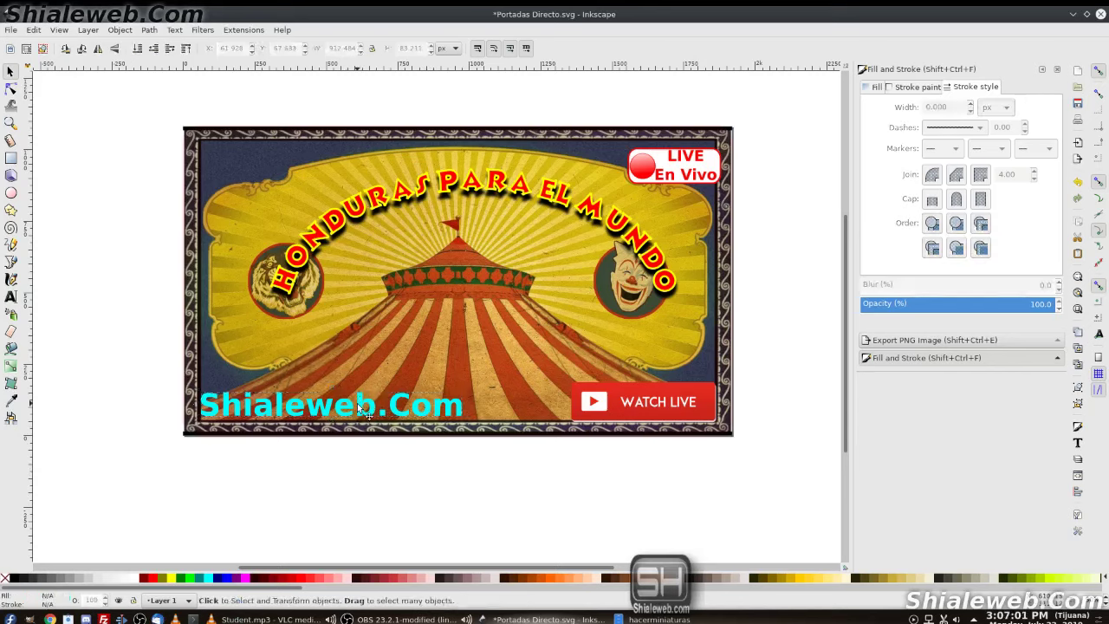
right_click(18, 582)
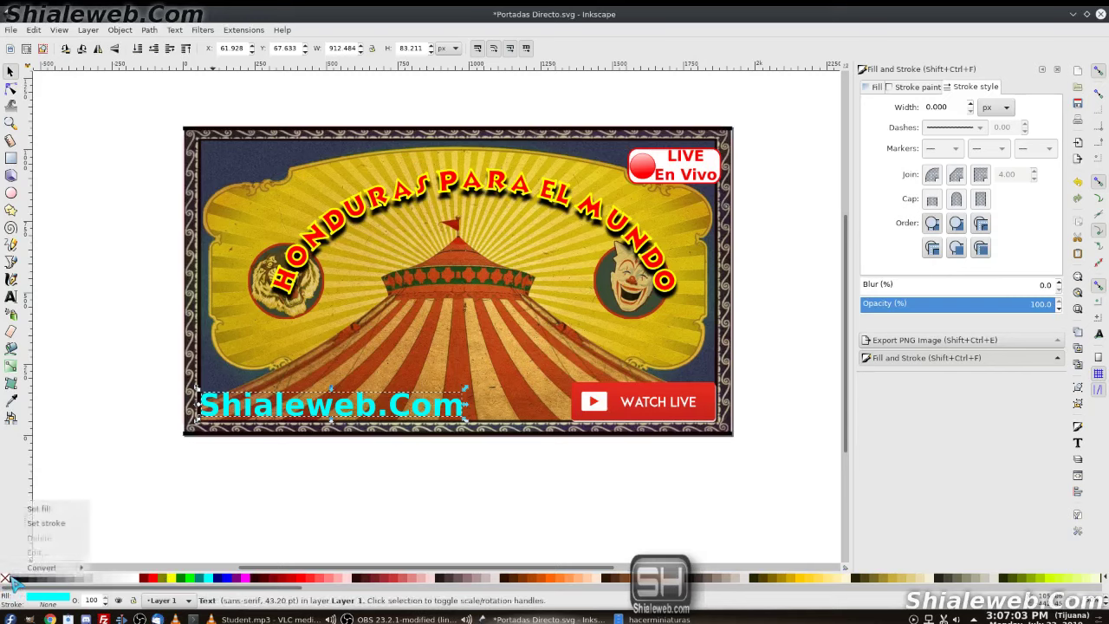
left_click(50, 525)
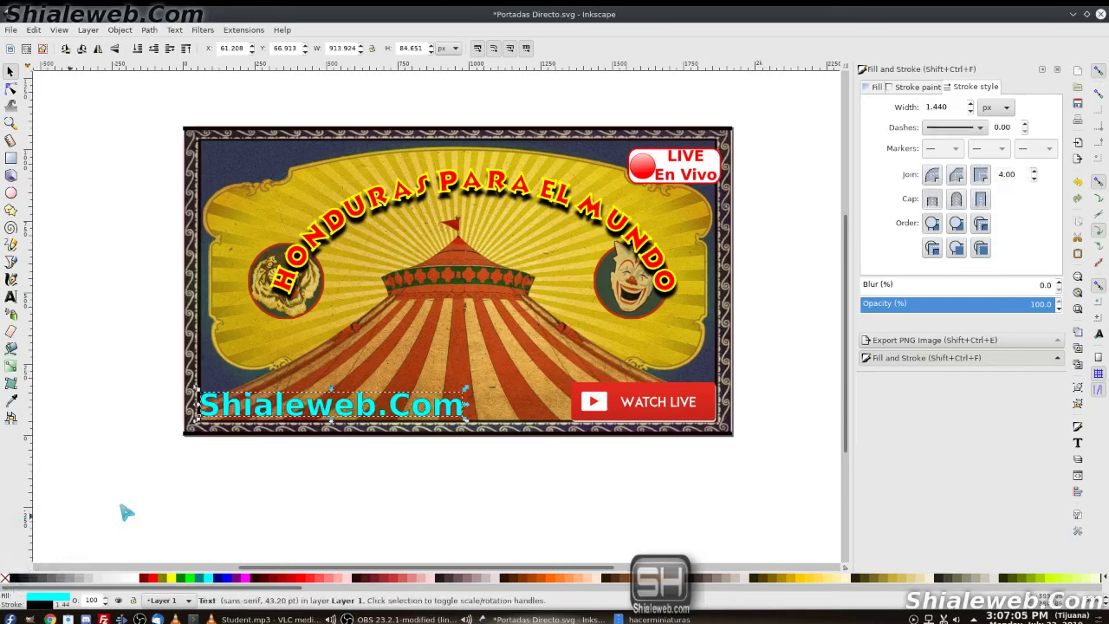
triple_click(961, 107)
type("5.000")
key("Return")
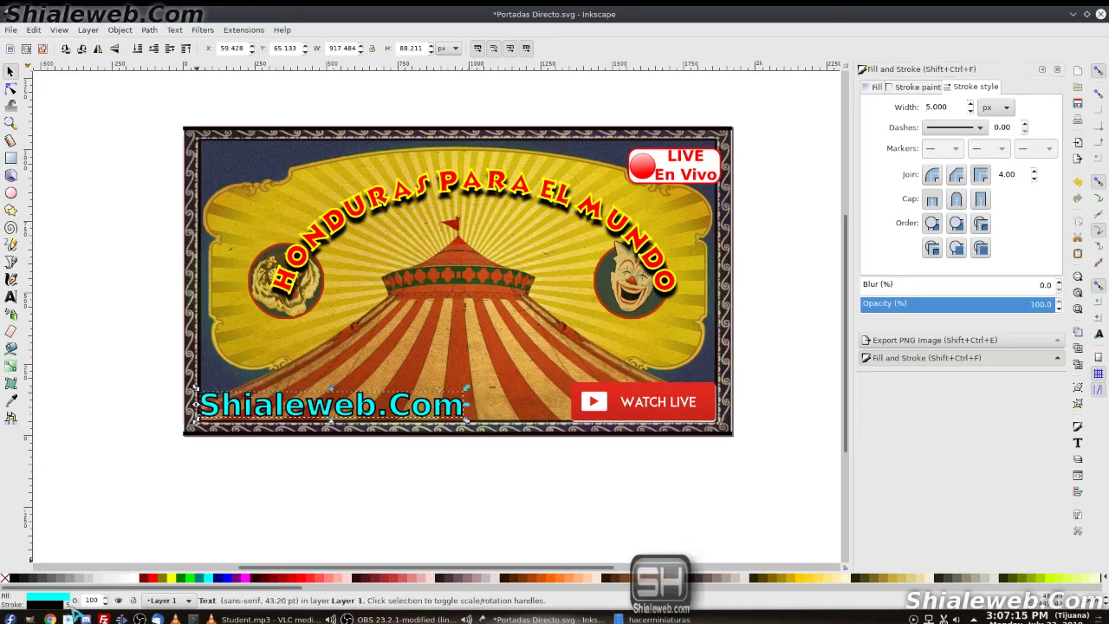
Step: Try a yellow outline and yellow fill on the text, ending with a cyan fill
right_click(177, 579)
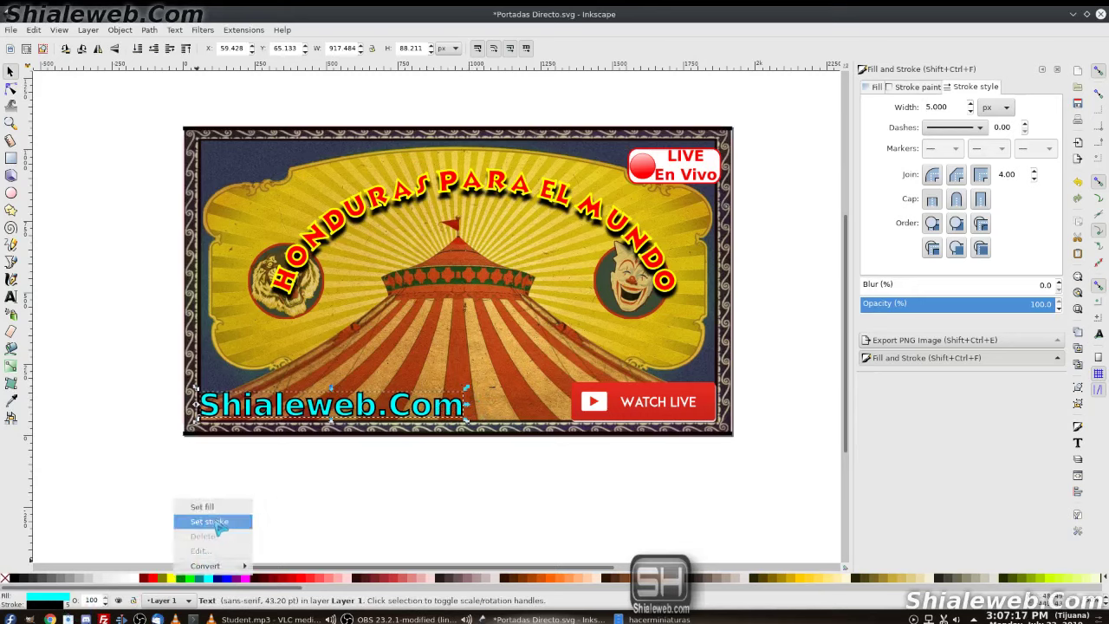
left_click(208, 521)
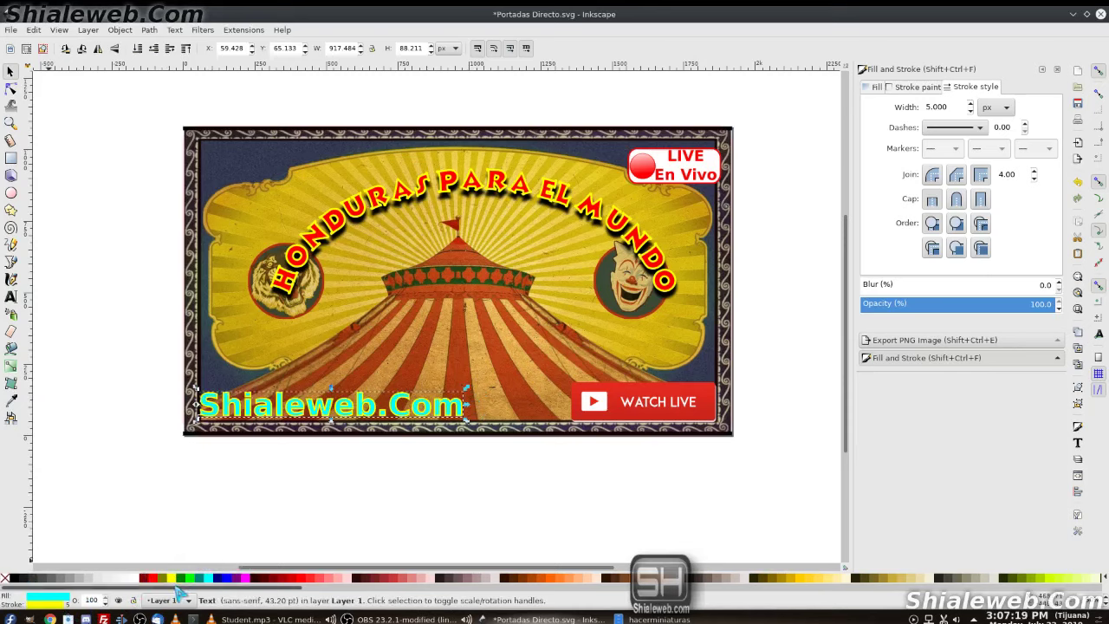
left_click(173, 578)
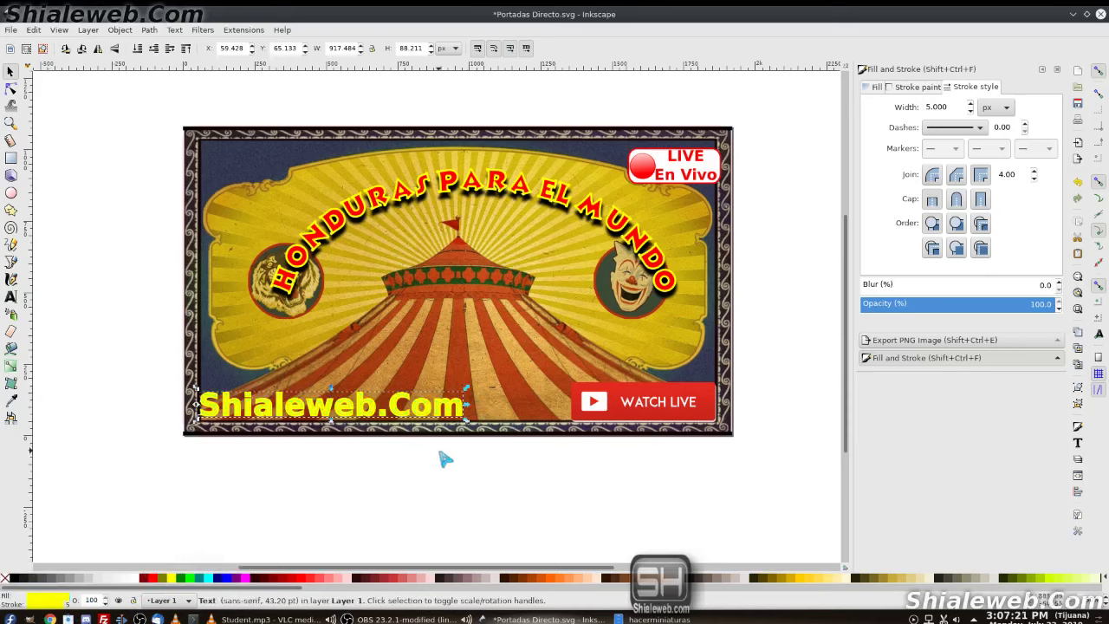
key("ctrl+z")
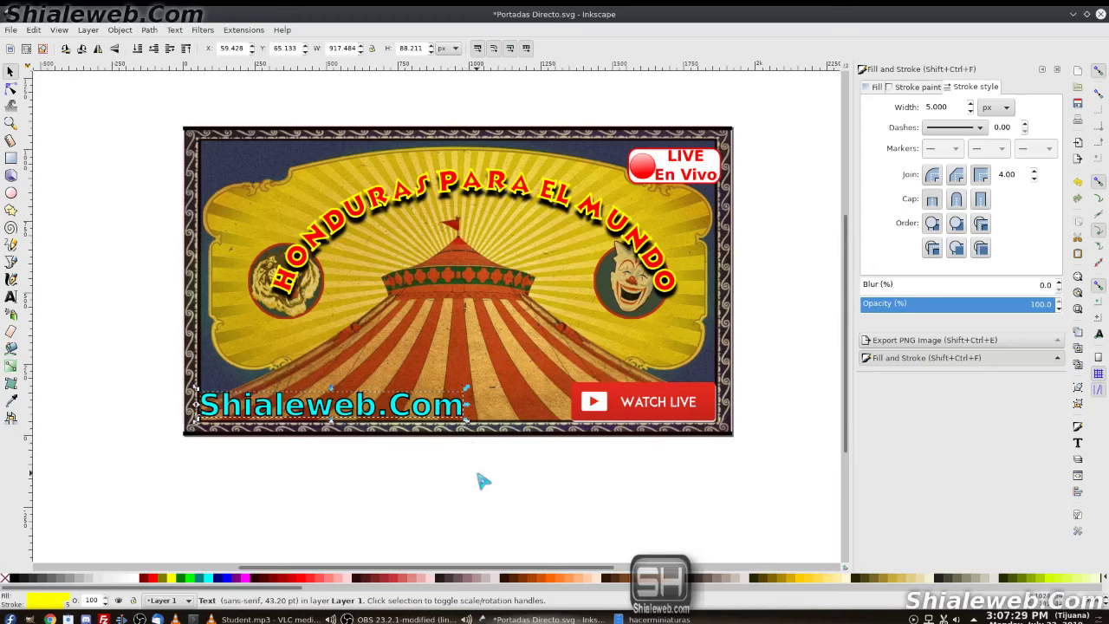
key("ctrl+shift+z")
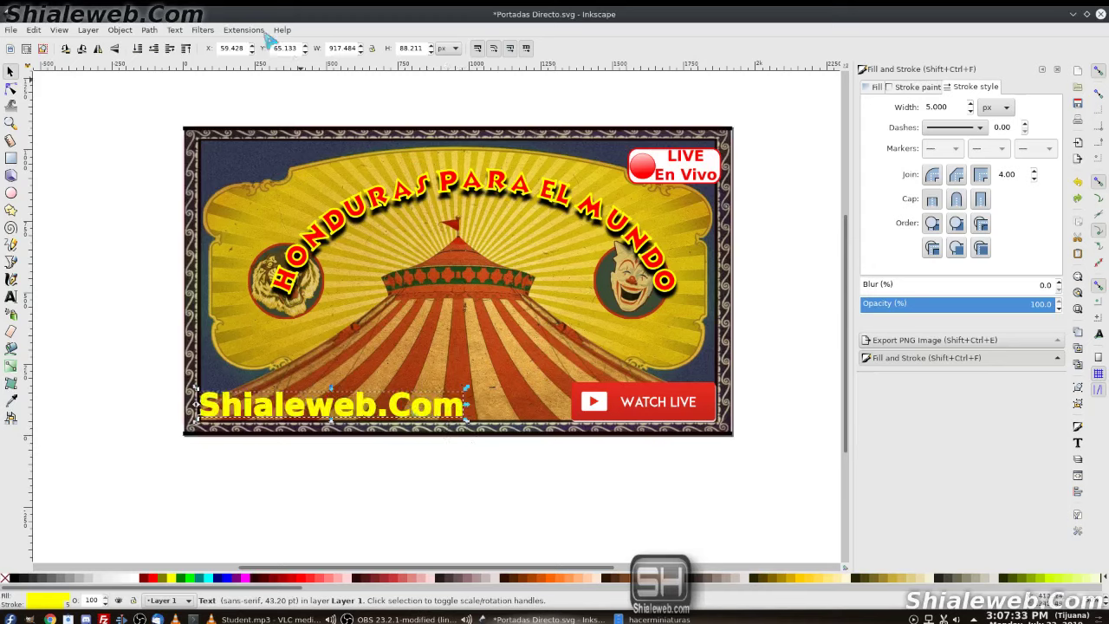
key("ctrl+shift+z")
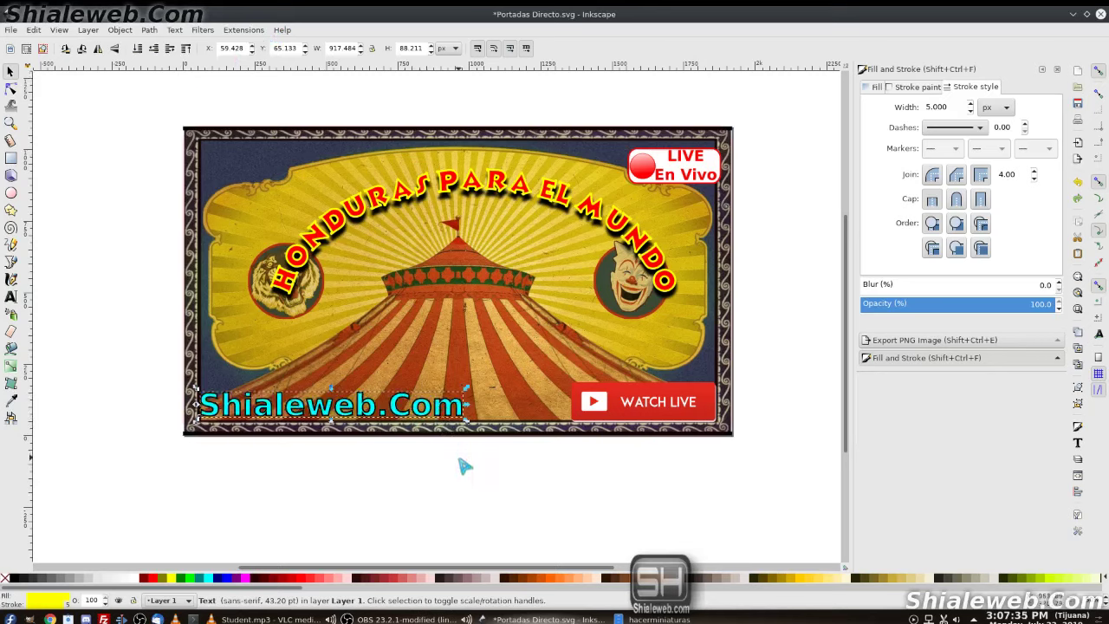
Step: Nudge the Shialeweb.Com text slightly right and up
left_click(466, 466)
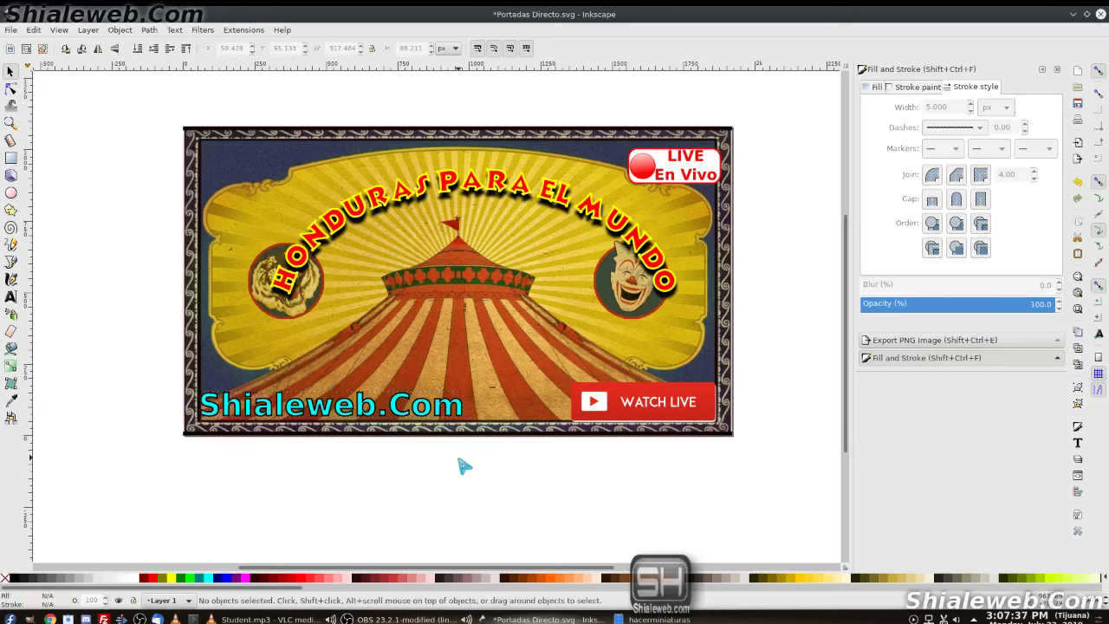
left_click(401, 411)
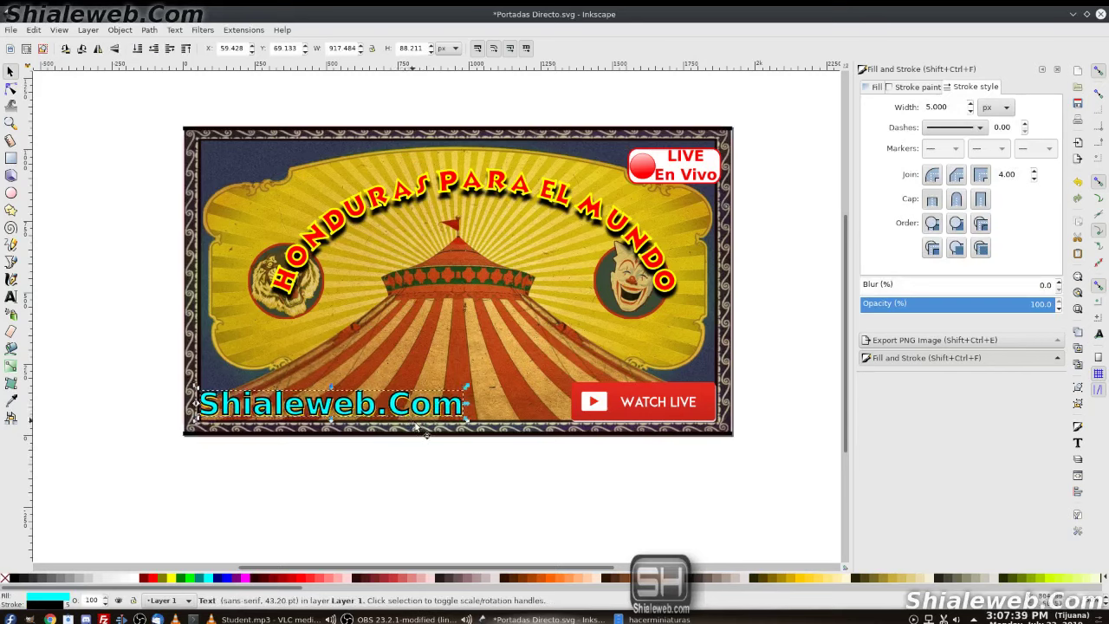
key("Left")
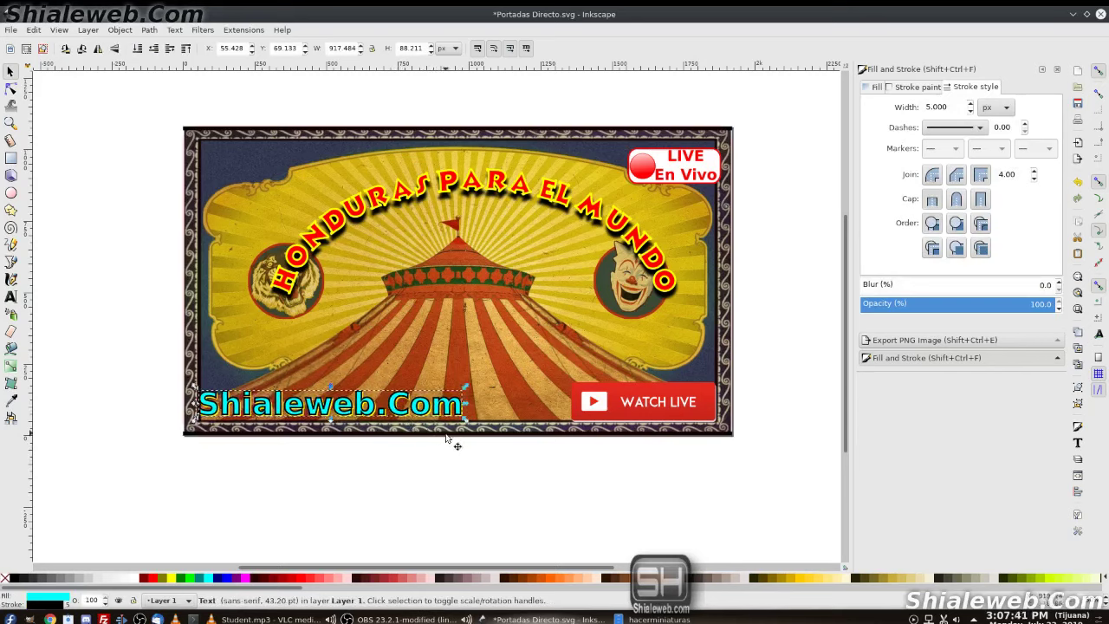
key("Right")
key("Right")
key("Right")
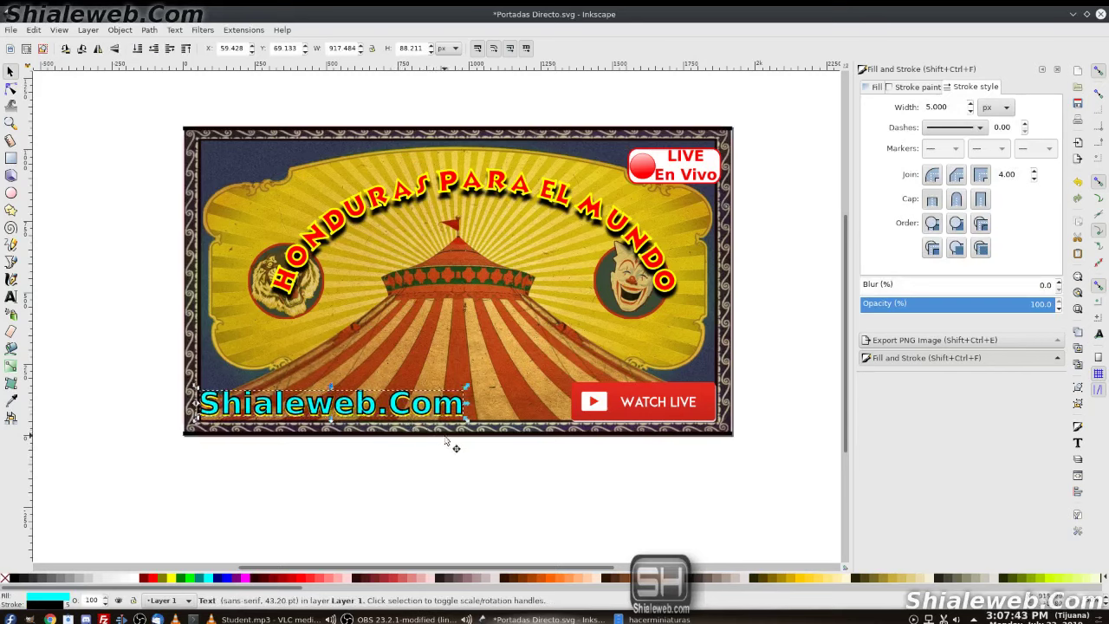
key("Right")
key("Up")
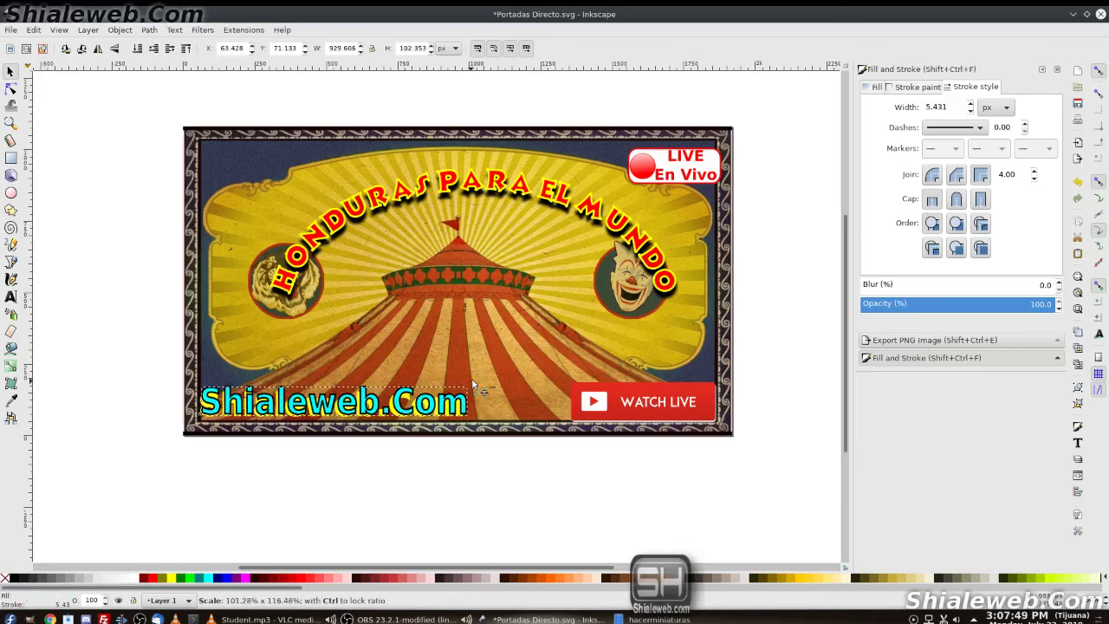
left_click_drag(470, 391, 476, 388)
key("ctrl+z")
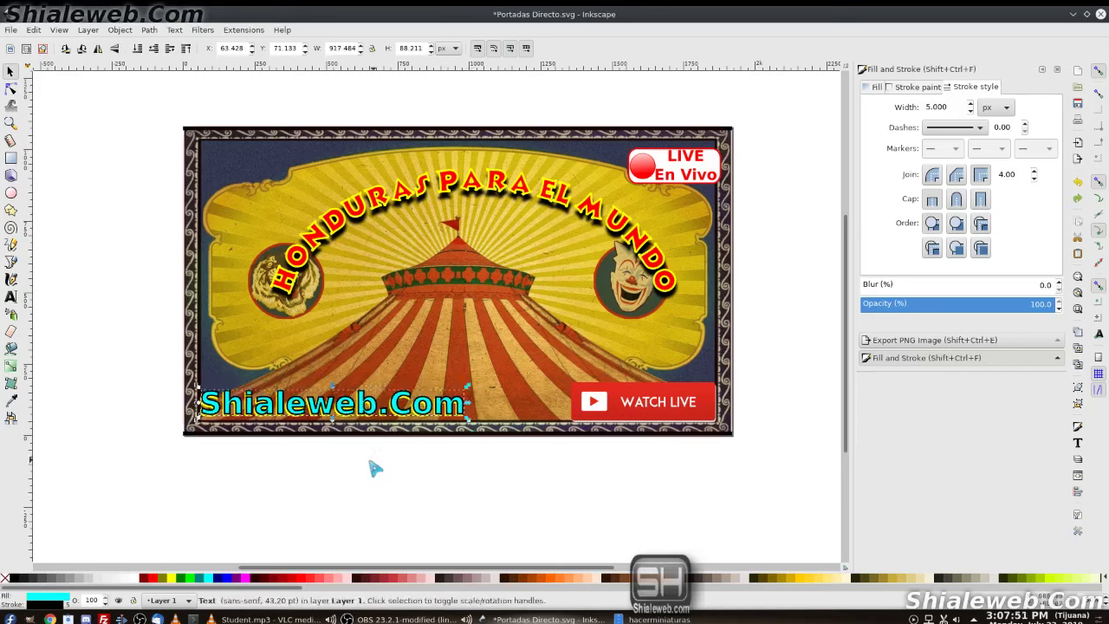
Step: Enlarge the text slightly and nudge it up two steps
left_click(231, 429)
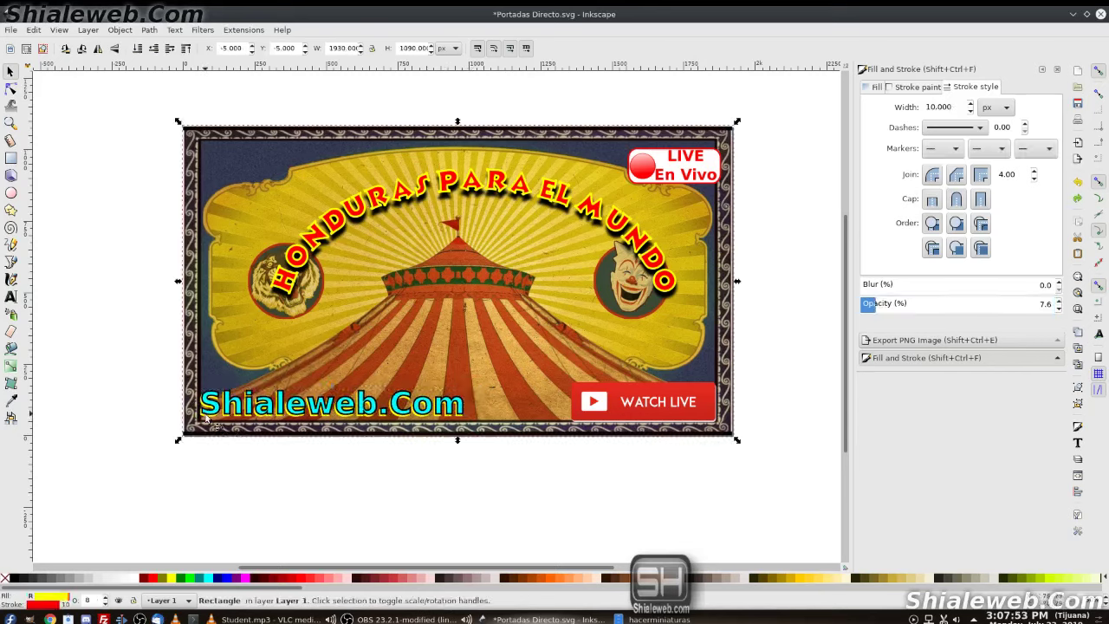
left_click(208, 418)
left_click_drag(460, 389, 468, 390)
key("Up")
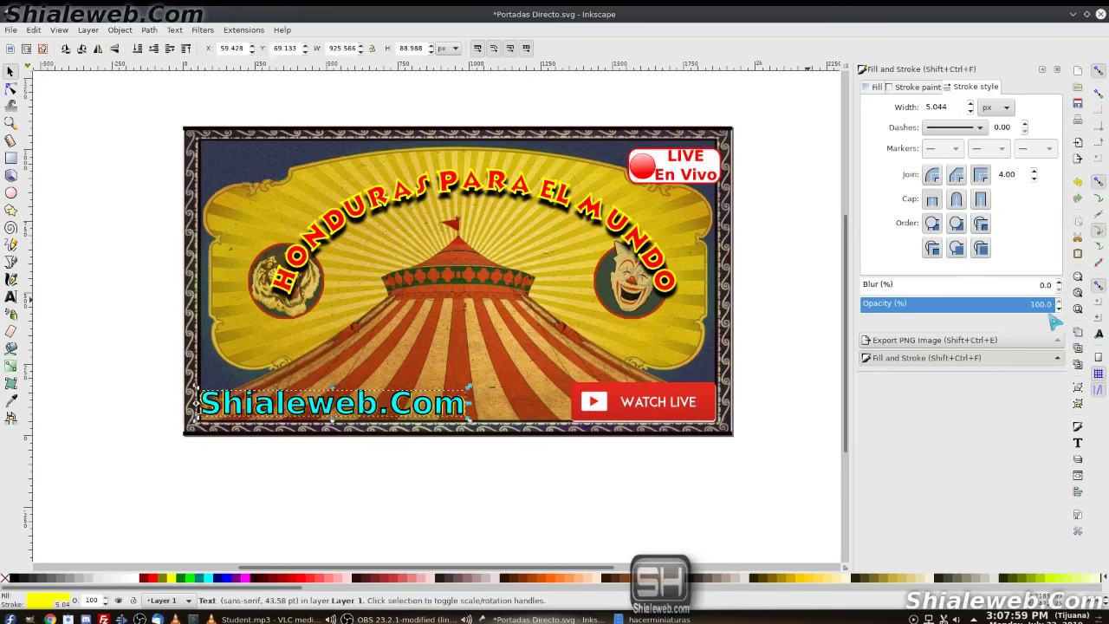
key("Up")
Step: Test blur on the text, settling on a 1% blur
left_click(1059, 282)
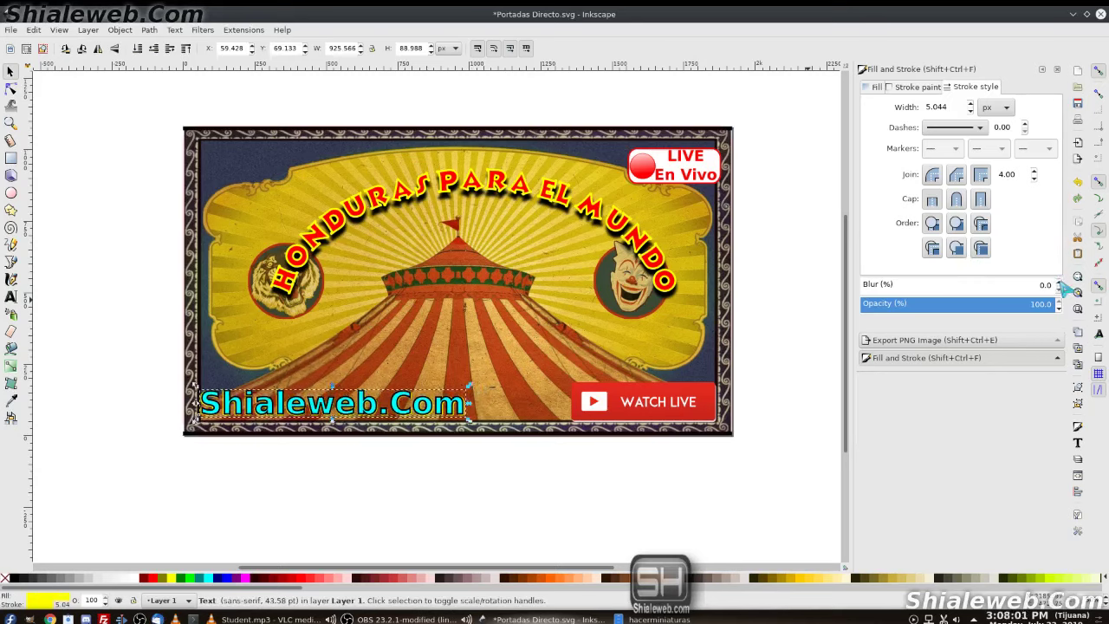
left_click(1059, 288)
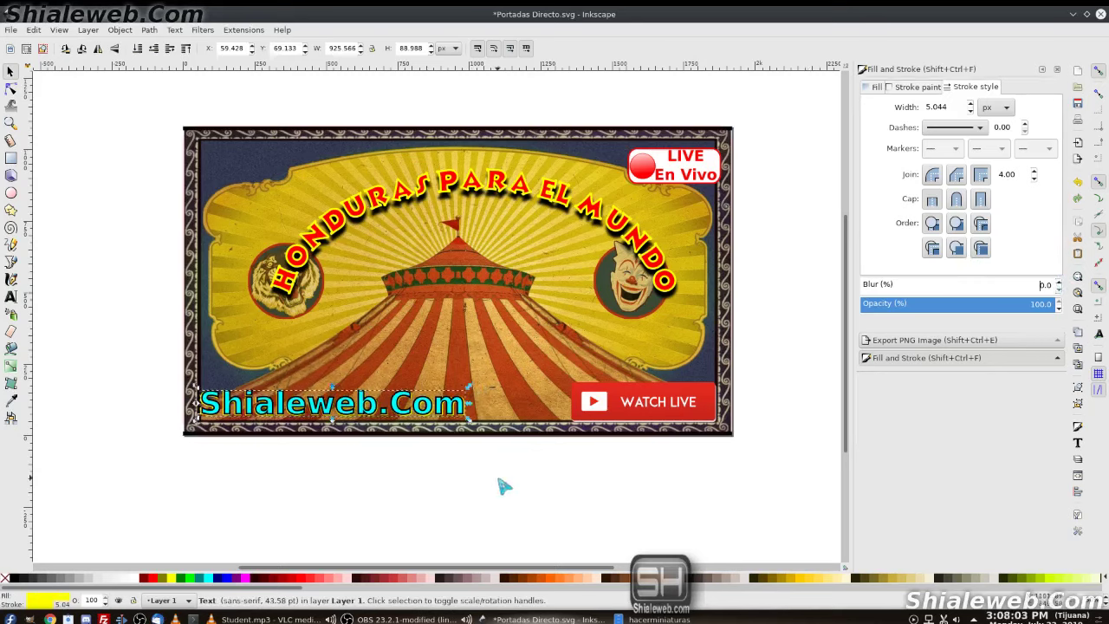
left_click(507, 486)
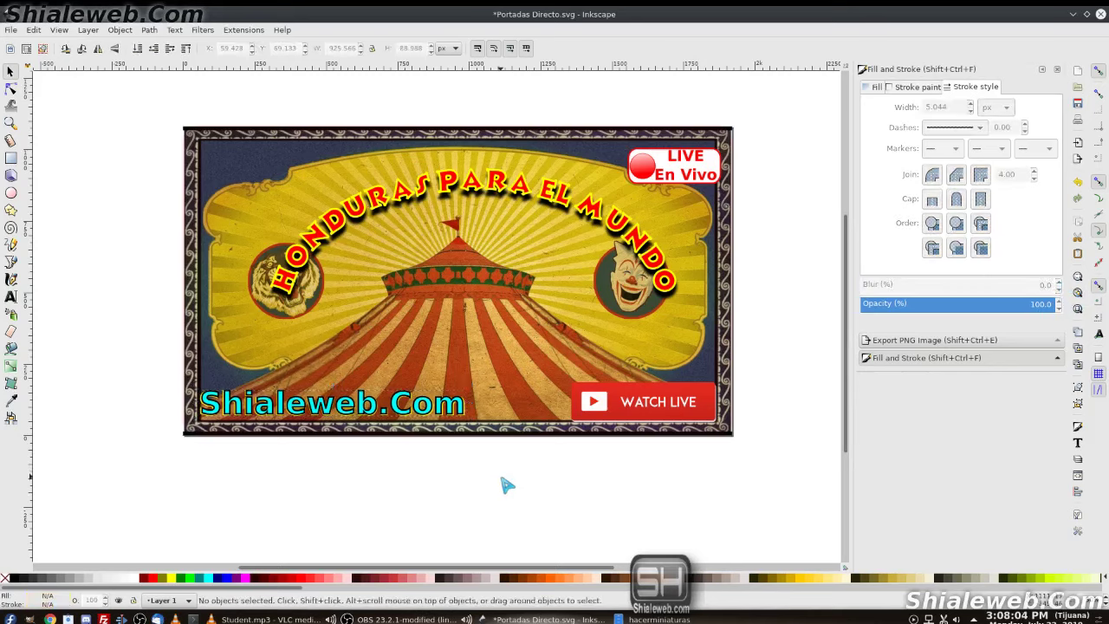
left_click(462, 405)
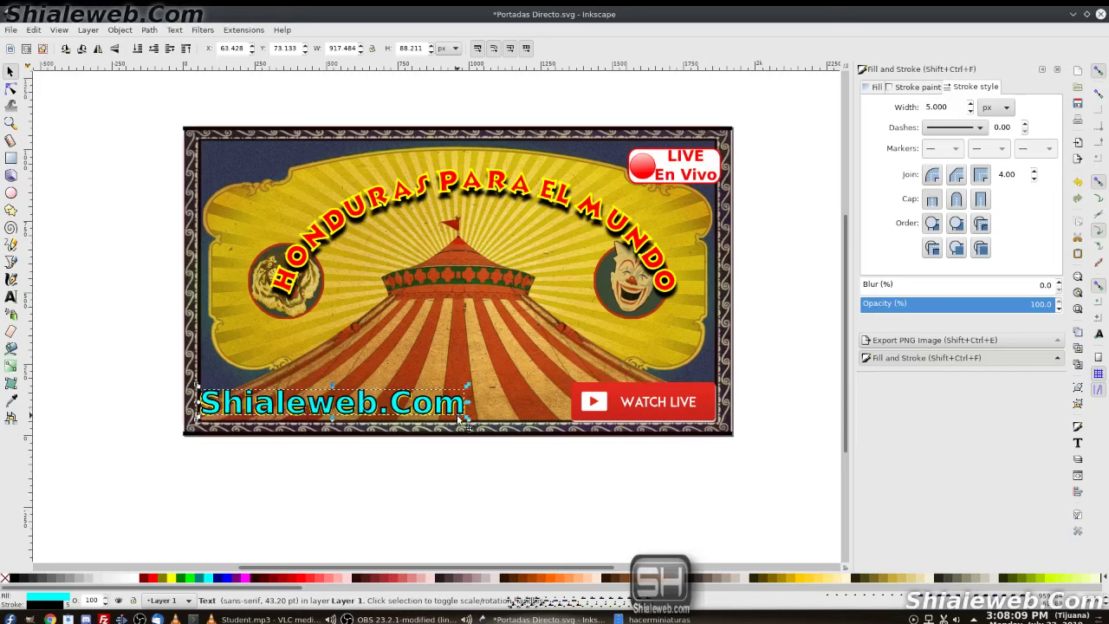
key("ctrl+z")
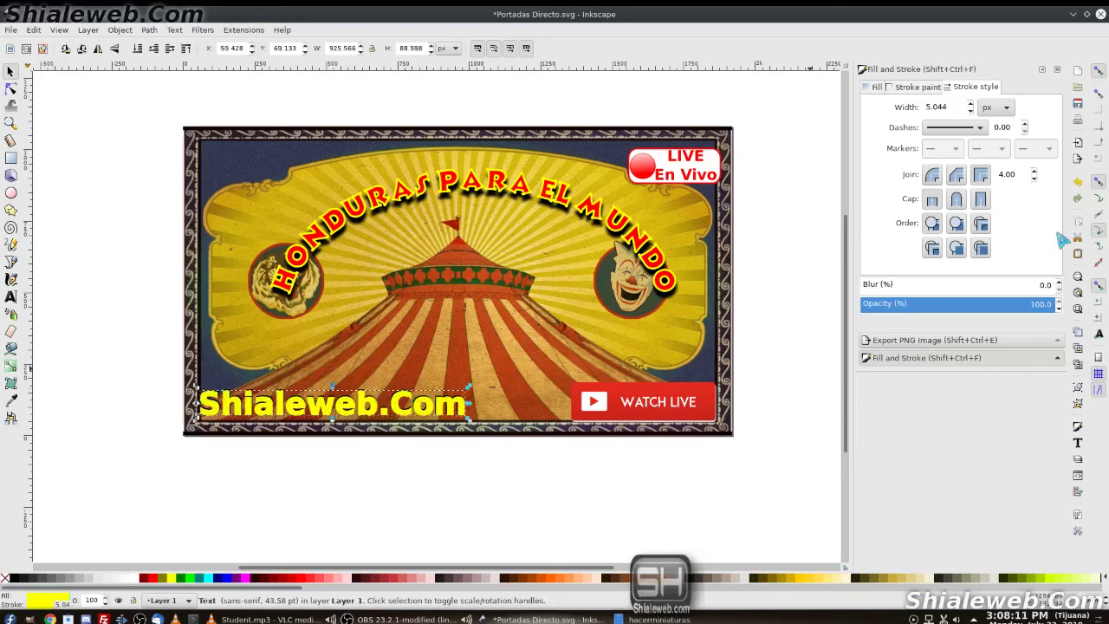
left_click(1059, 284)
left_click(479, 509)
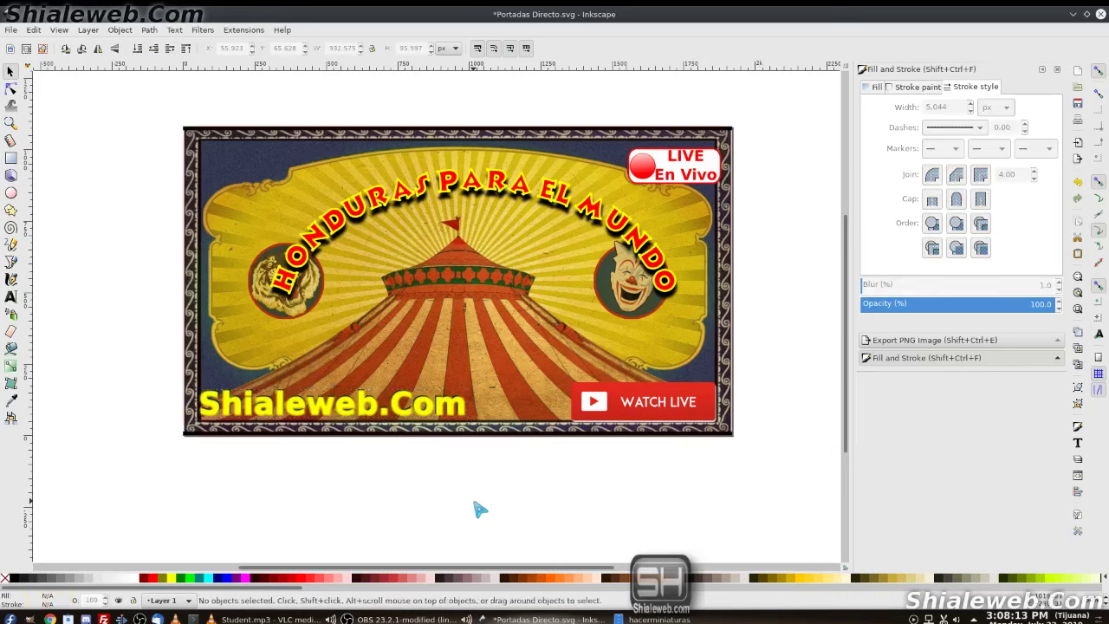
left_click(436, 419)
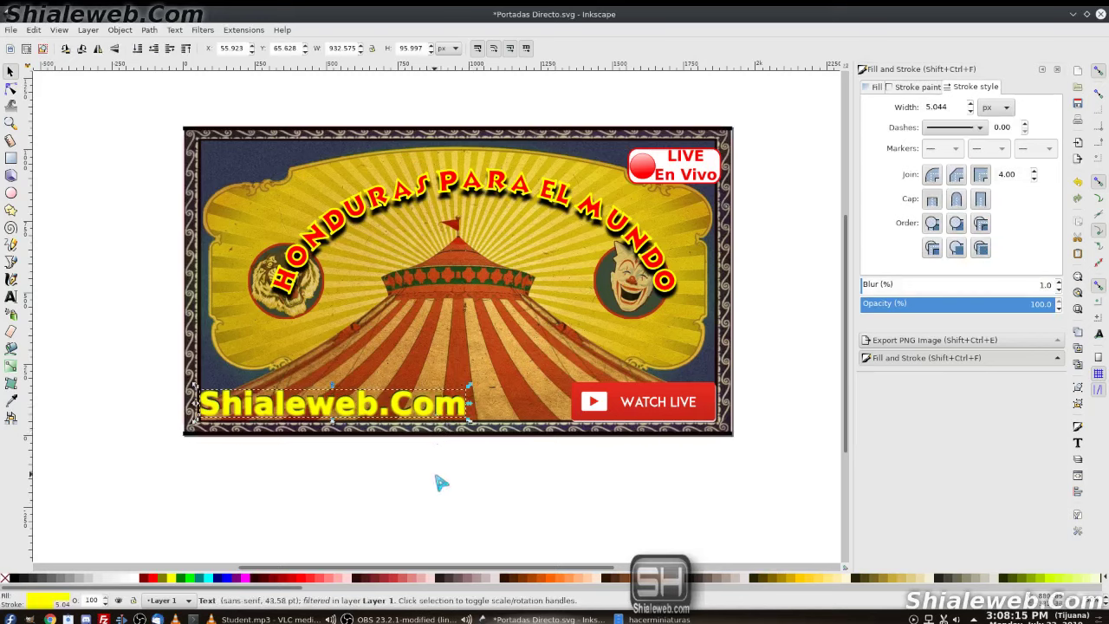
left_click(437, 478)
left_click(442, 417)
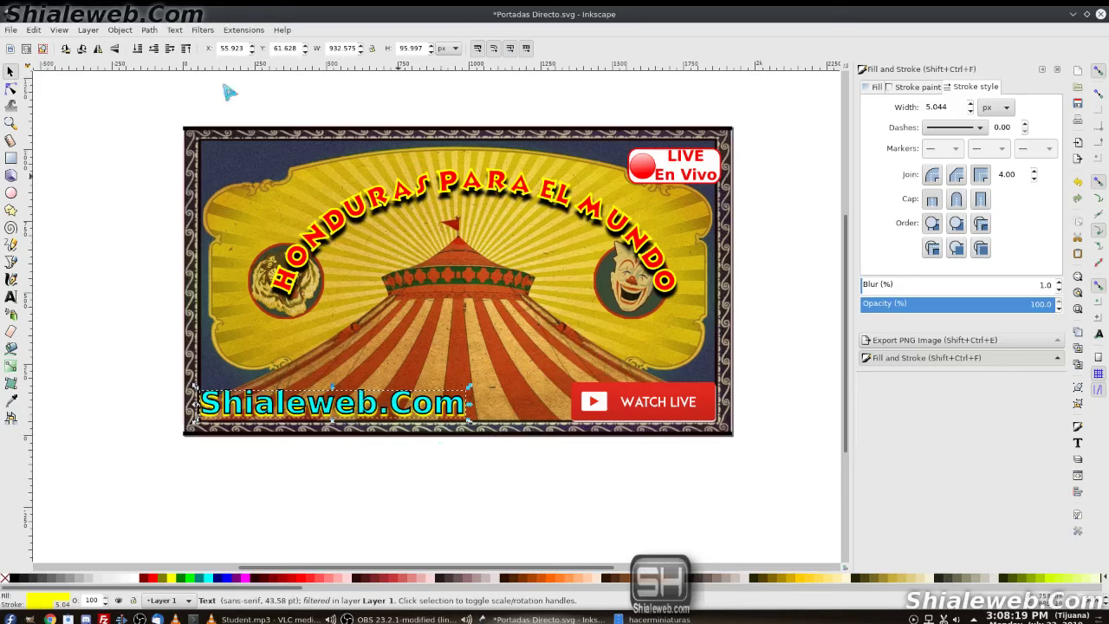
Step: Save the cover, recolour the text yellow from the palette, and save again
left_click(12, 29)
left_click(33, 128)
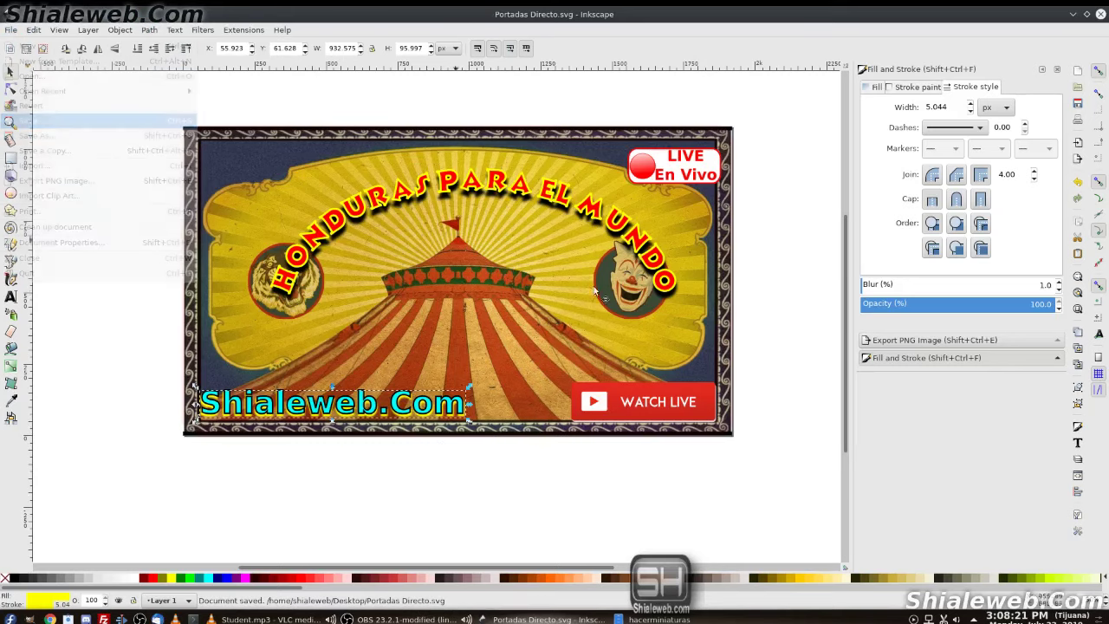
scroll(471, 358, "down", 4)
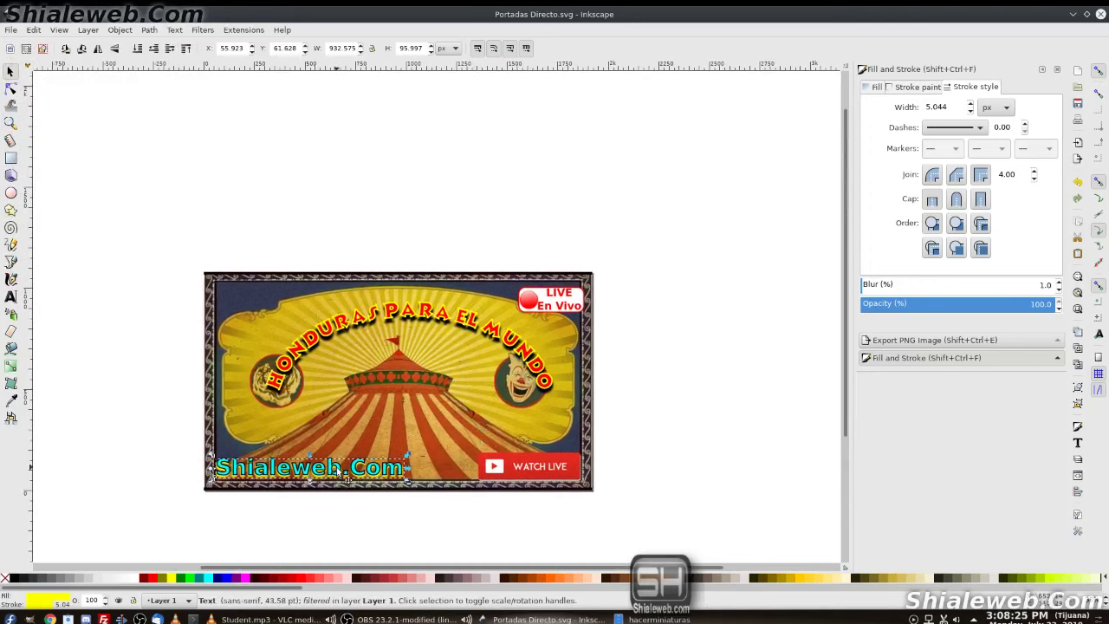
left_click(149, 578)
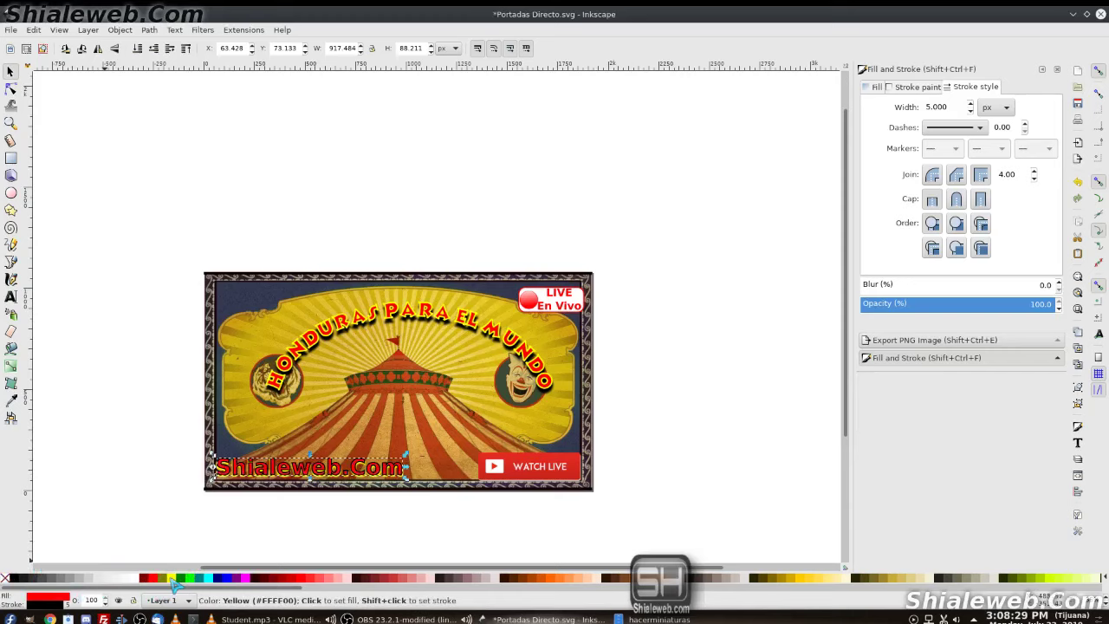
left_click(171, 578)
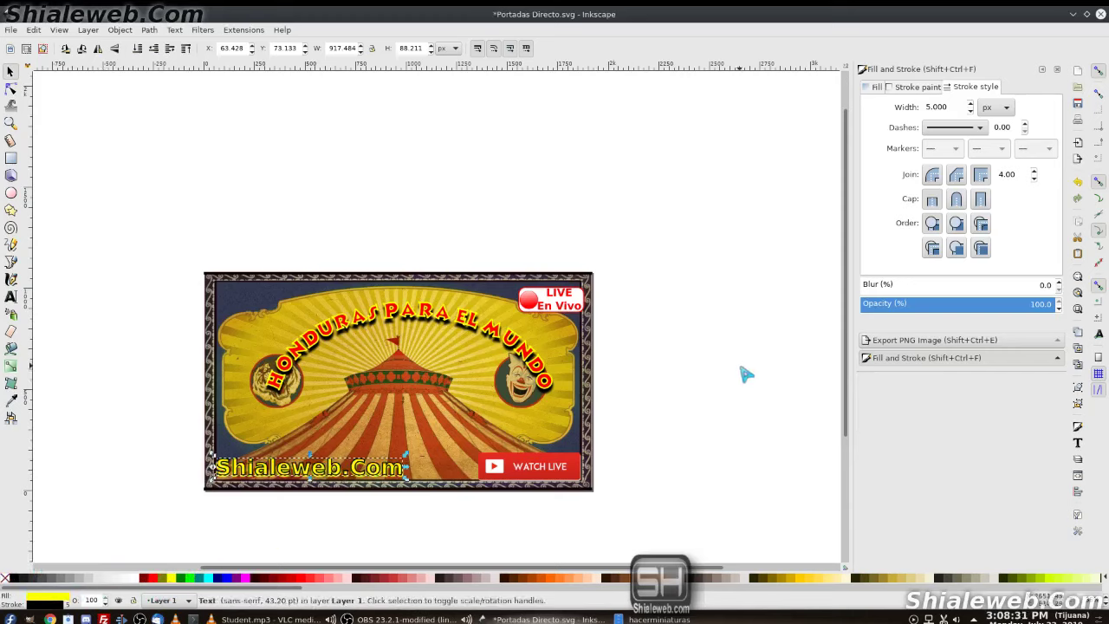
left_click(735, 438)
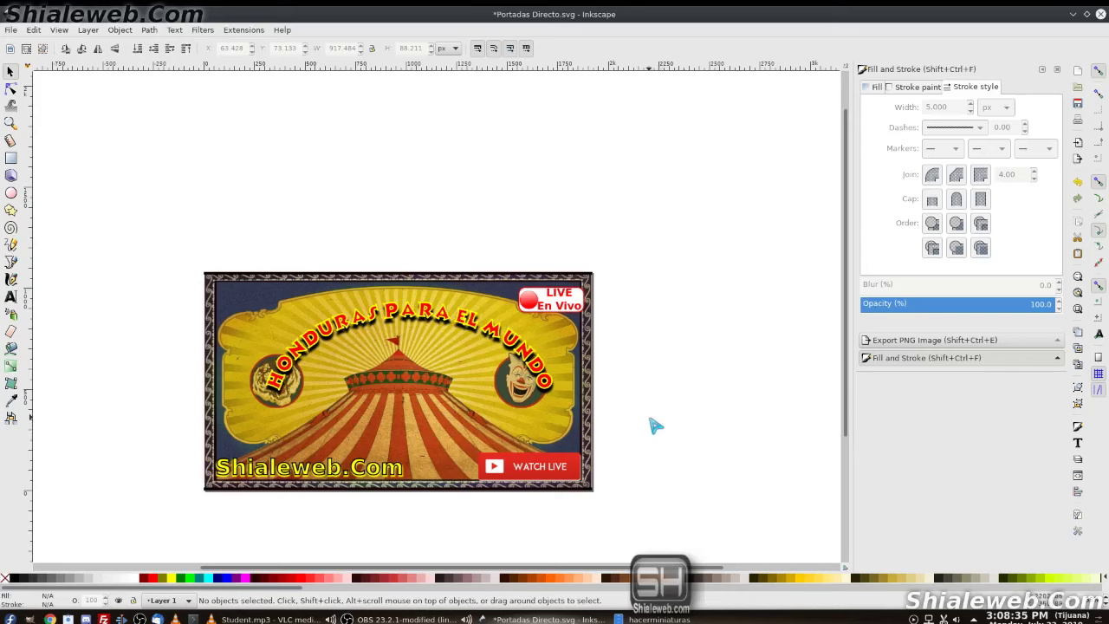
scroll(646, 360, "down", 1)
scroll(644, 351, "down", 1)
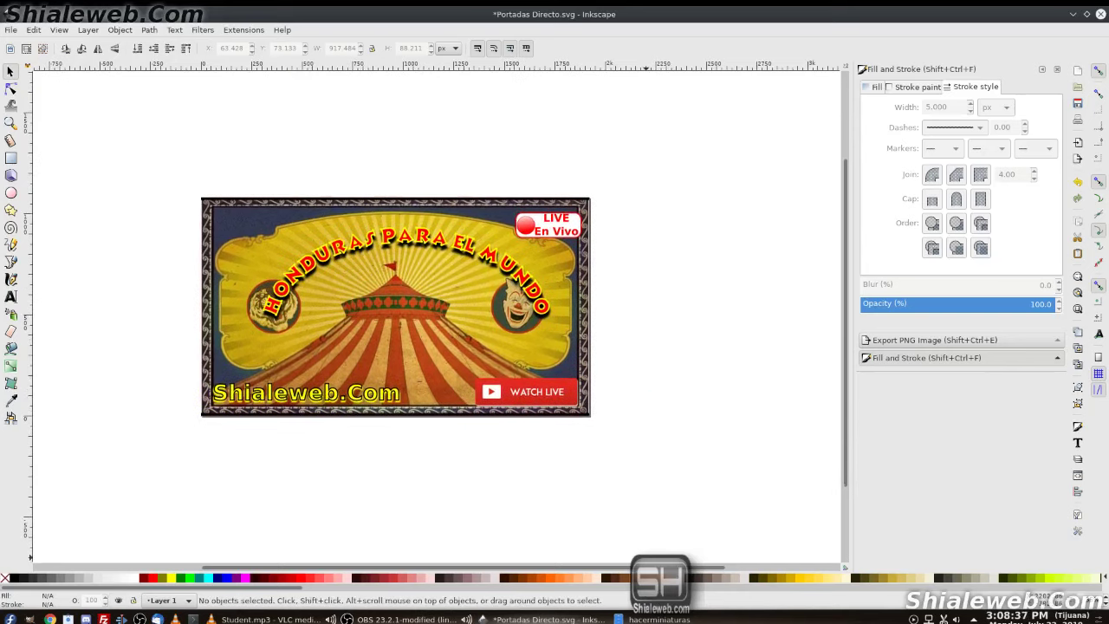
key("ctrl+s")
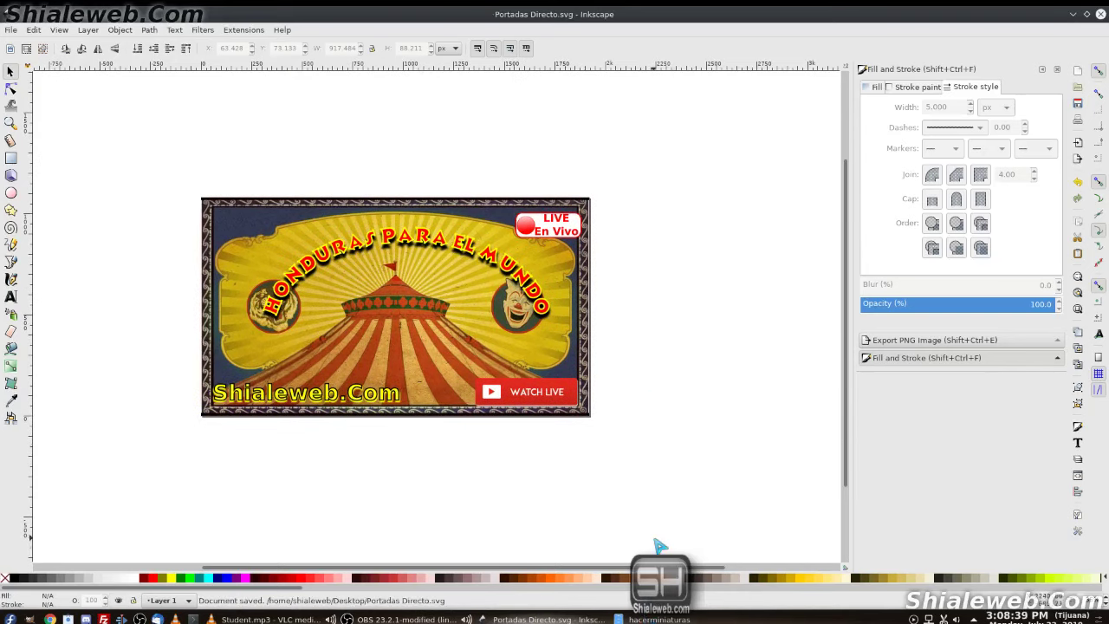
Step: Group the curved title with the two round emblems
left_click(545, 310)
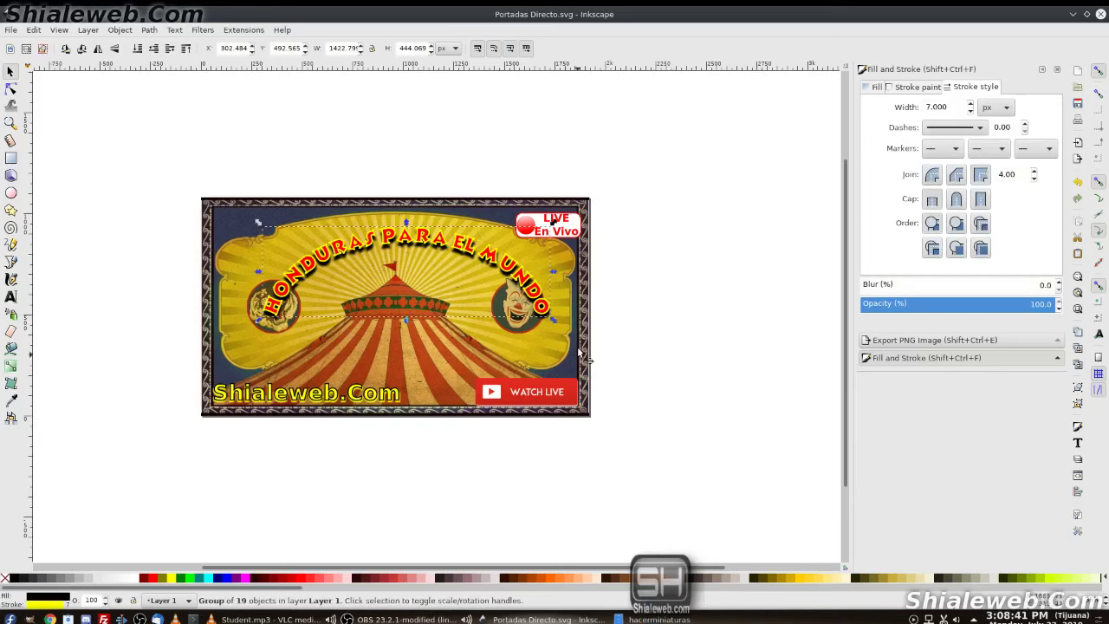
left_click_drag(564, 331, 595, 379)
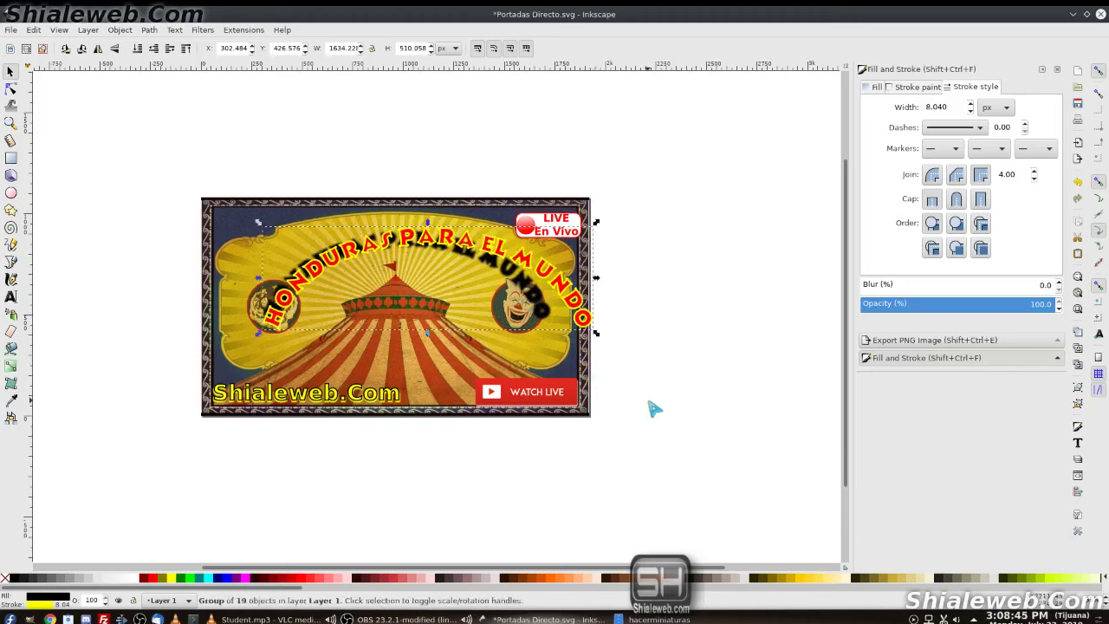
key("ctrl+z")
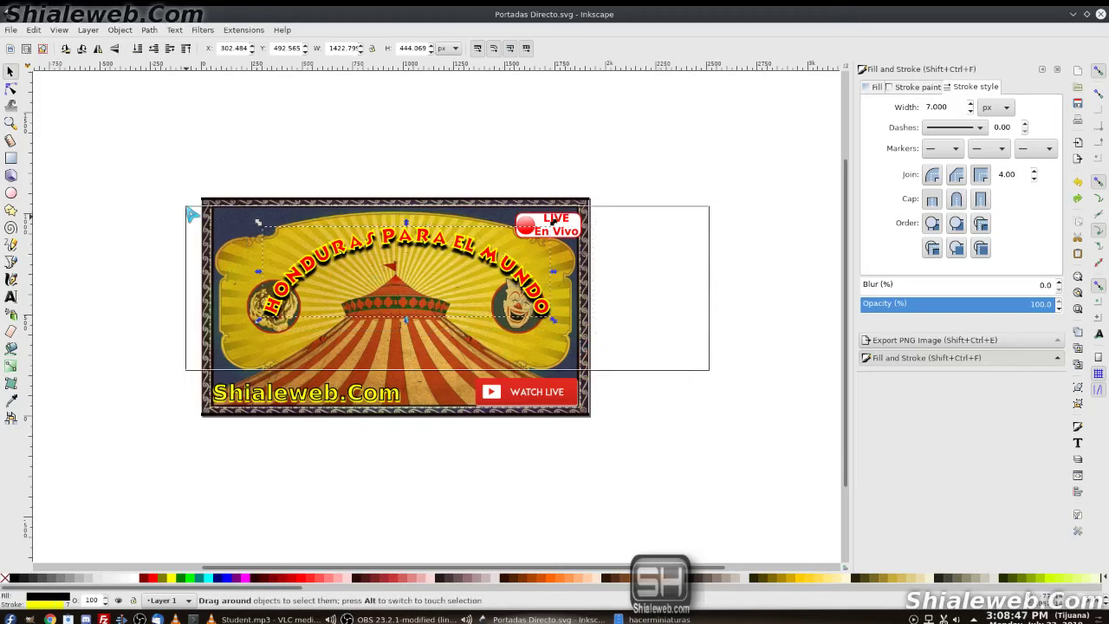
left_click_drag(711, 371, 193, 217)
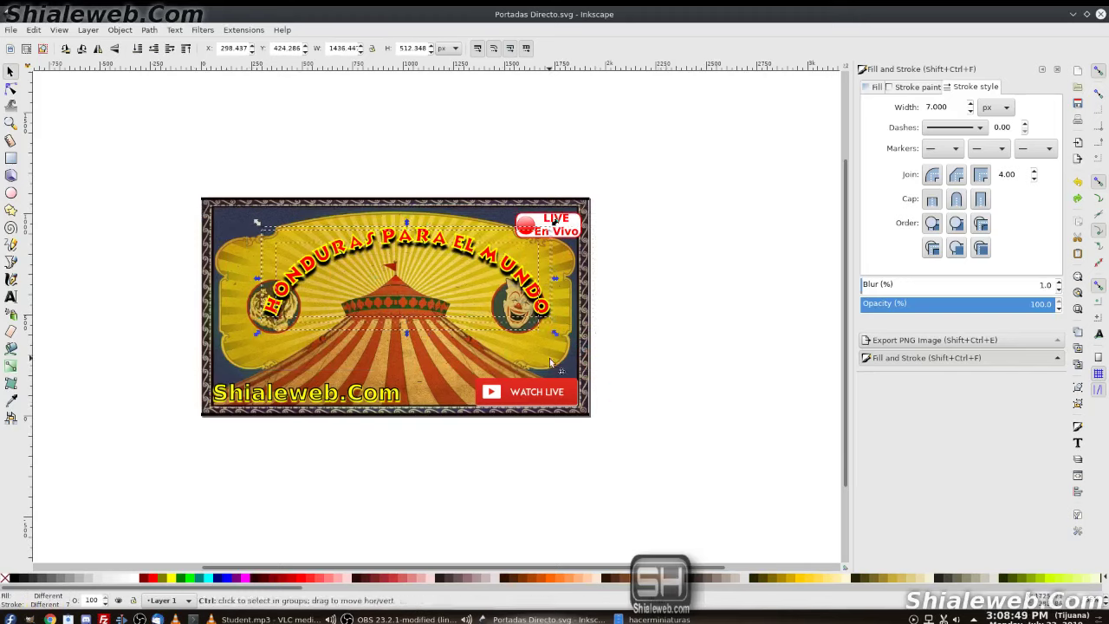
key("ctrl+g")
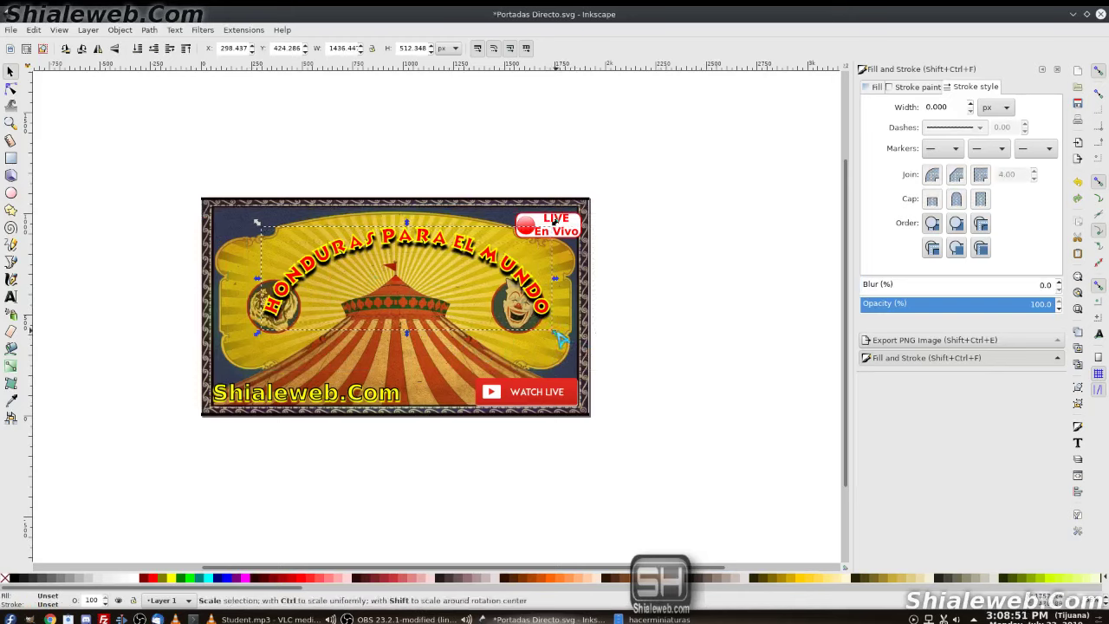
Step: Enlarge the title-and-emblems group and nudge it into its final position
left_click_drag(556, 344, 627, 392)
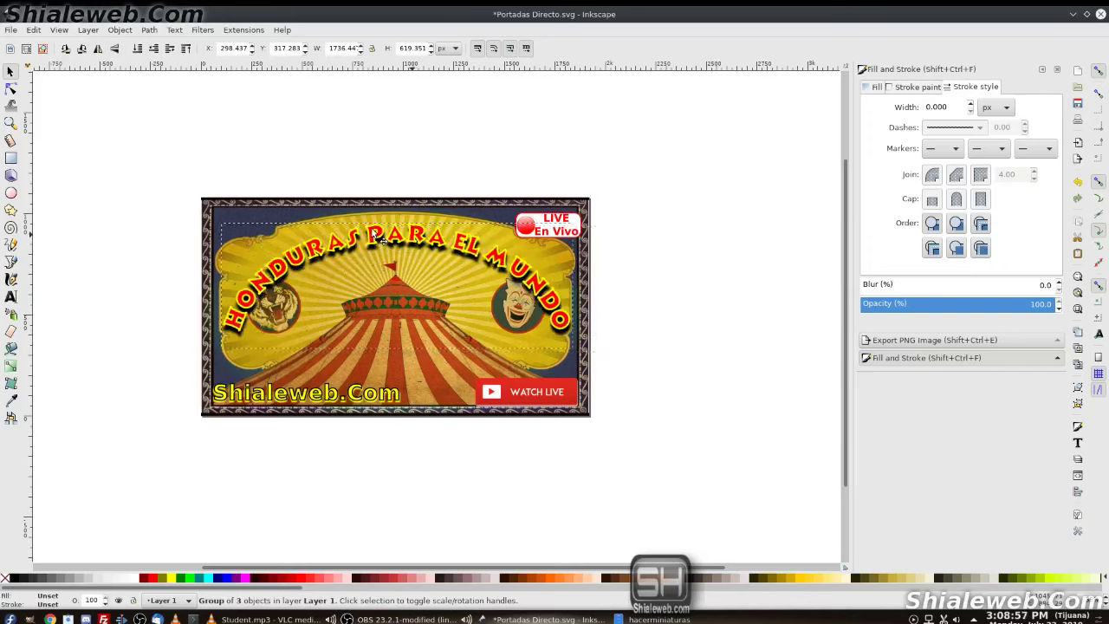
left_click_drag(375, 234, 379, 222)
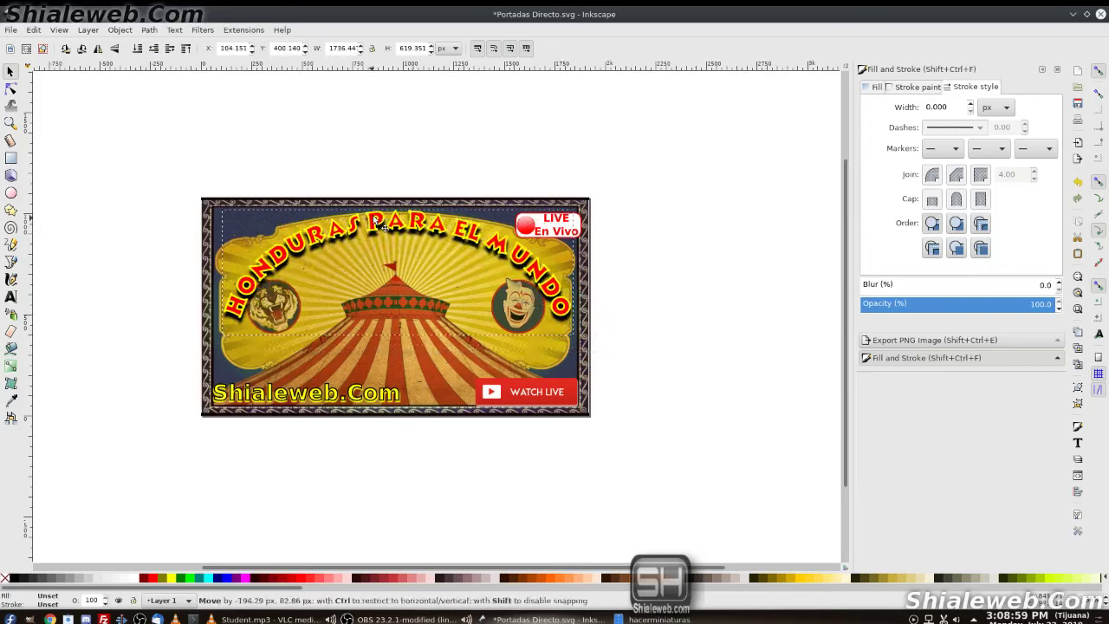
left_click_drag(378, 223, 380, 225)
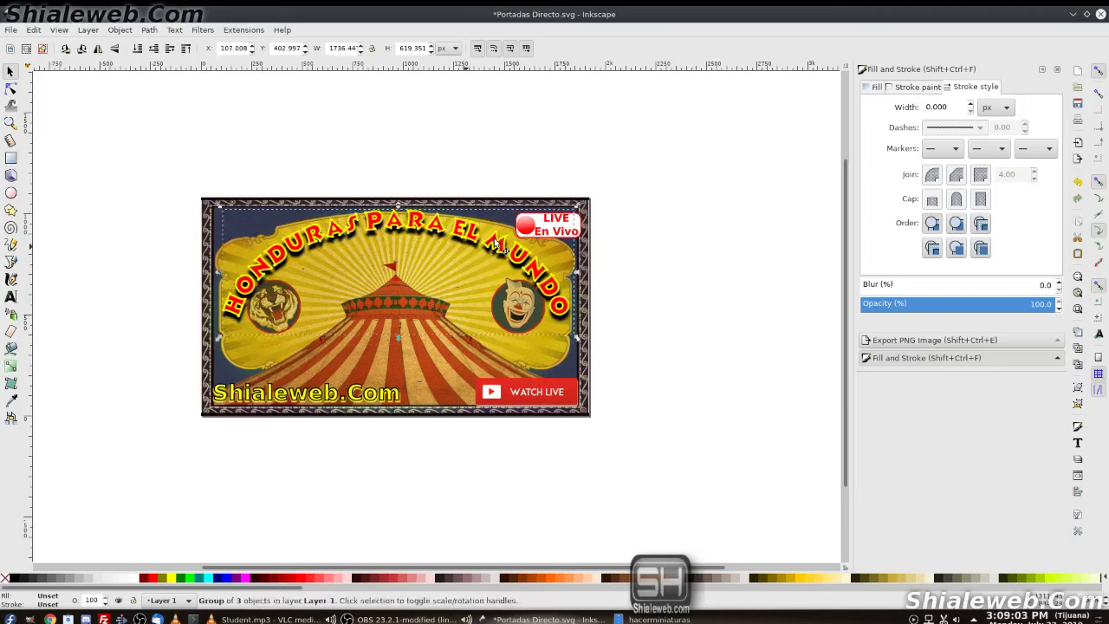
key("Left")
key("Left")
key("Left")
key("Down")
key("Down")
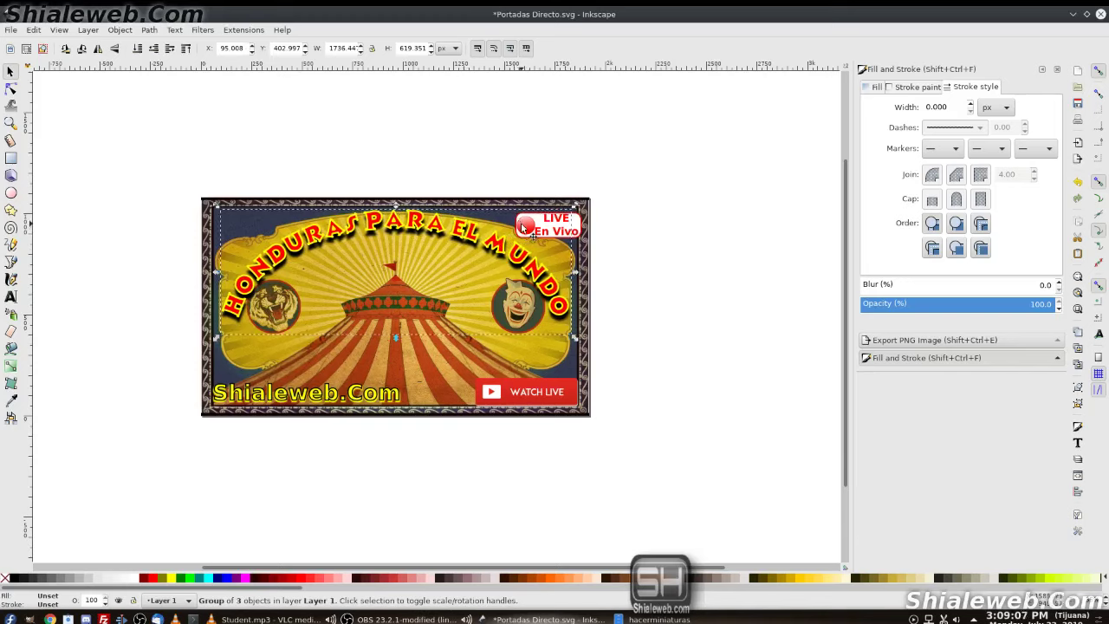
key("Up")
key("Up")
key("Down")
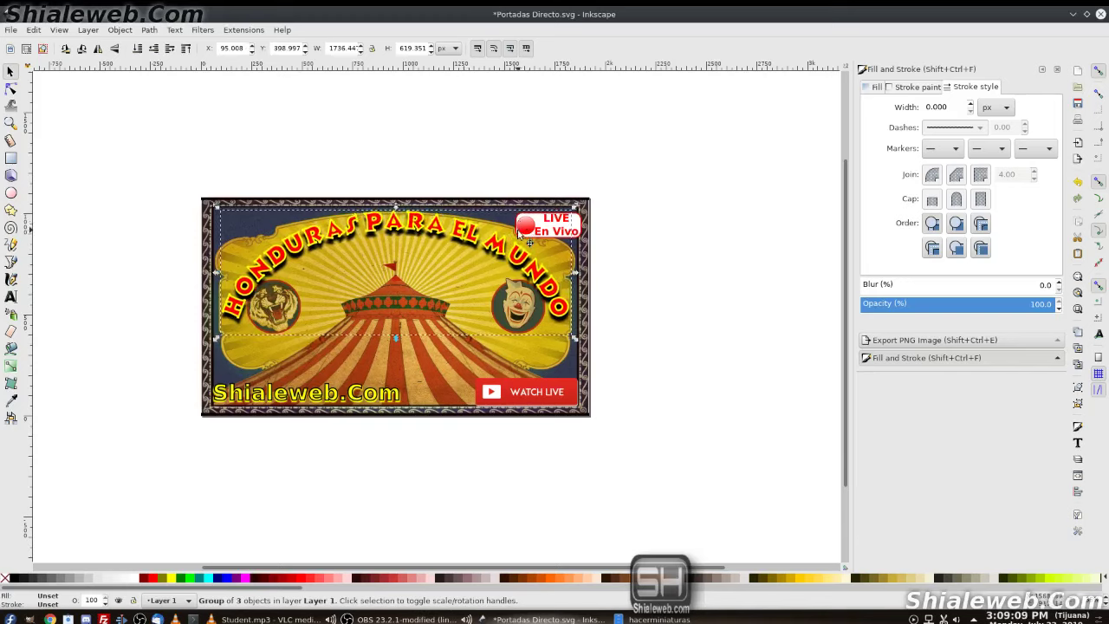
key("Down")
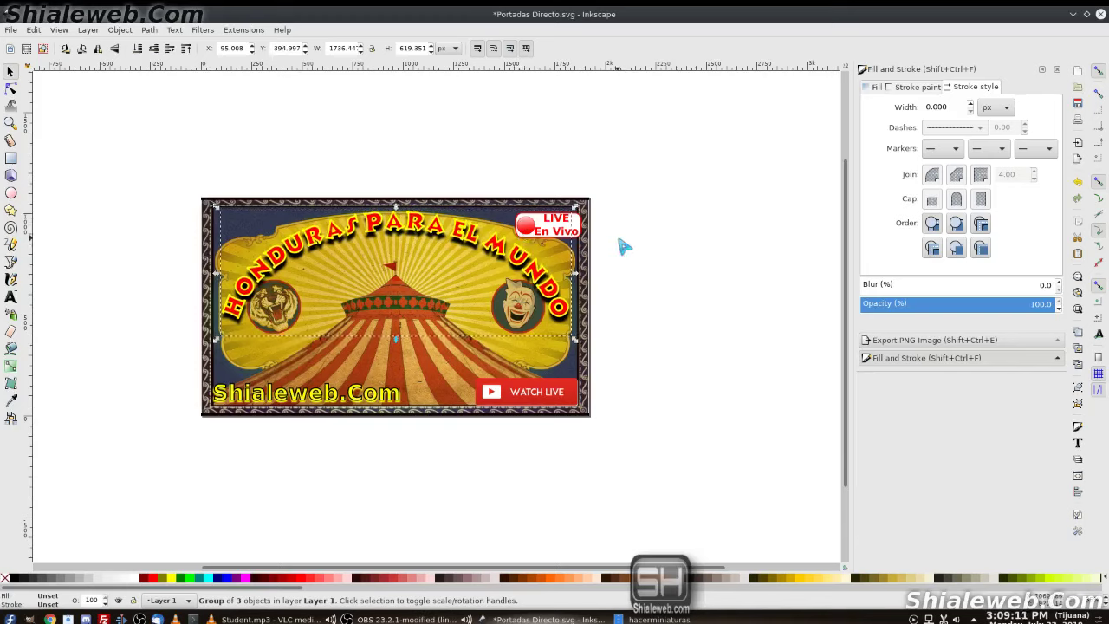
key("Down")
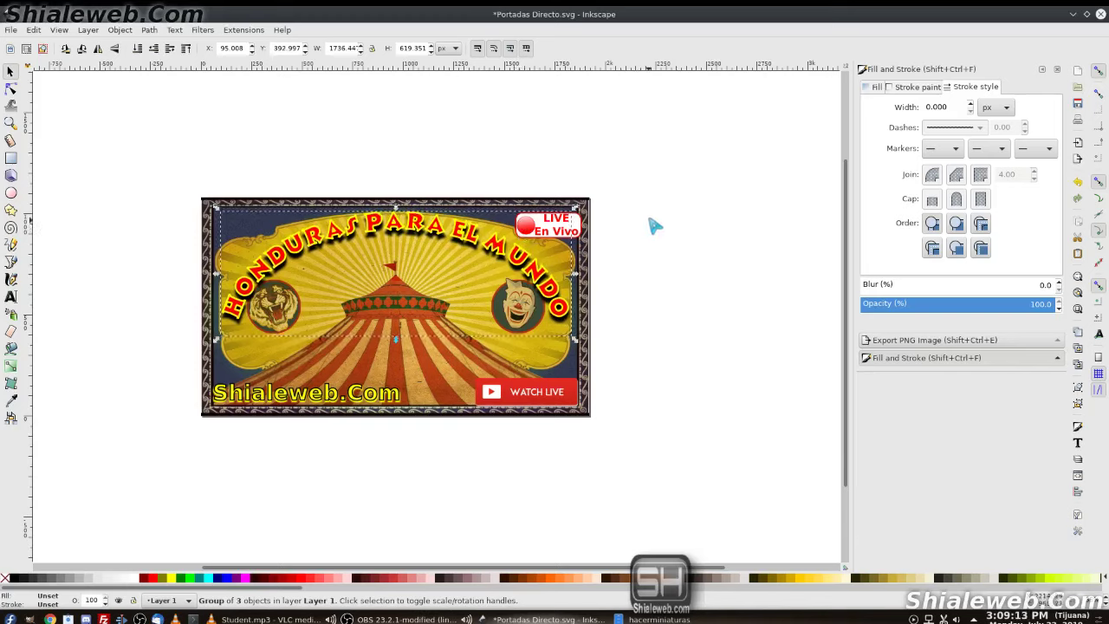
key("Down")
key("Down")
key("Down")
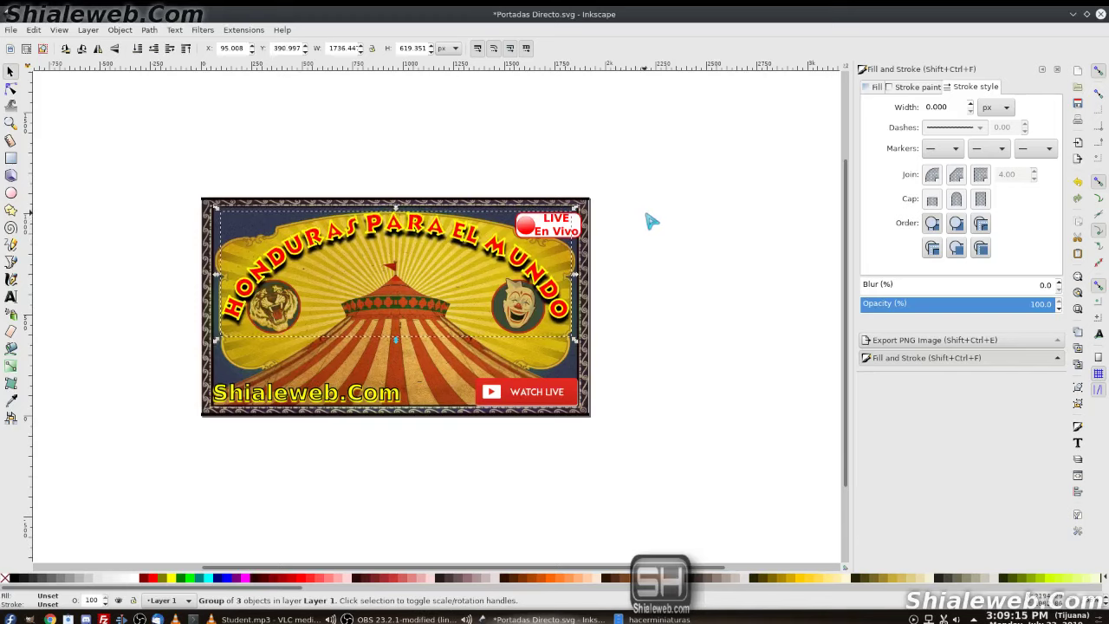
key("Down")
key("Down")
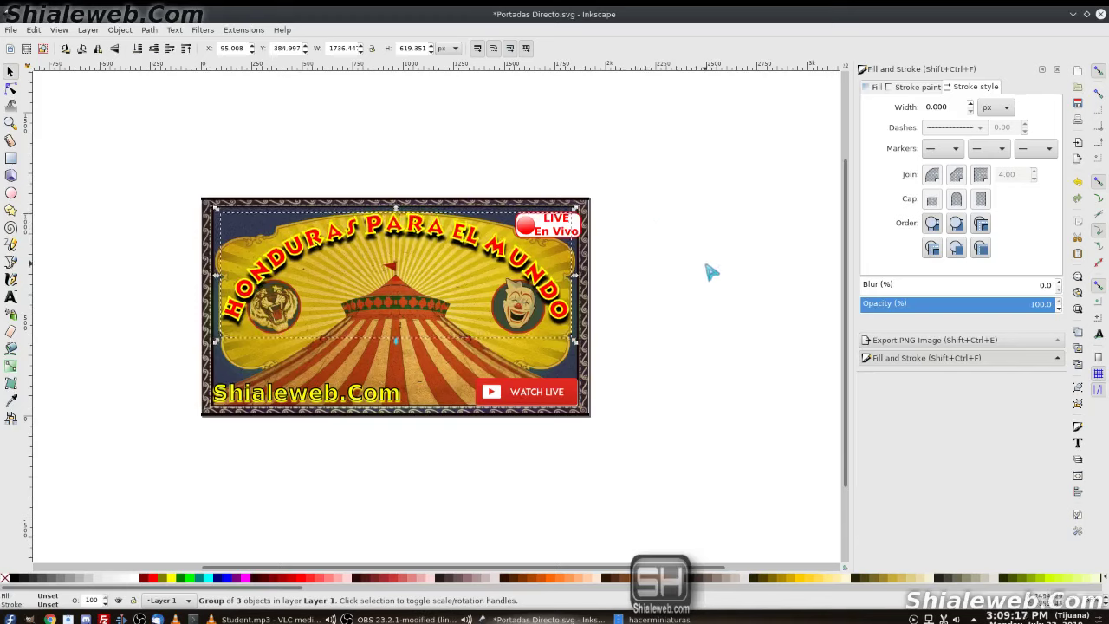
key("Escape")
Step: Save Portadas Directo.svg from the File menu
left_click(11, 30)
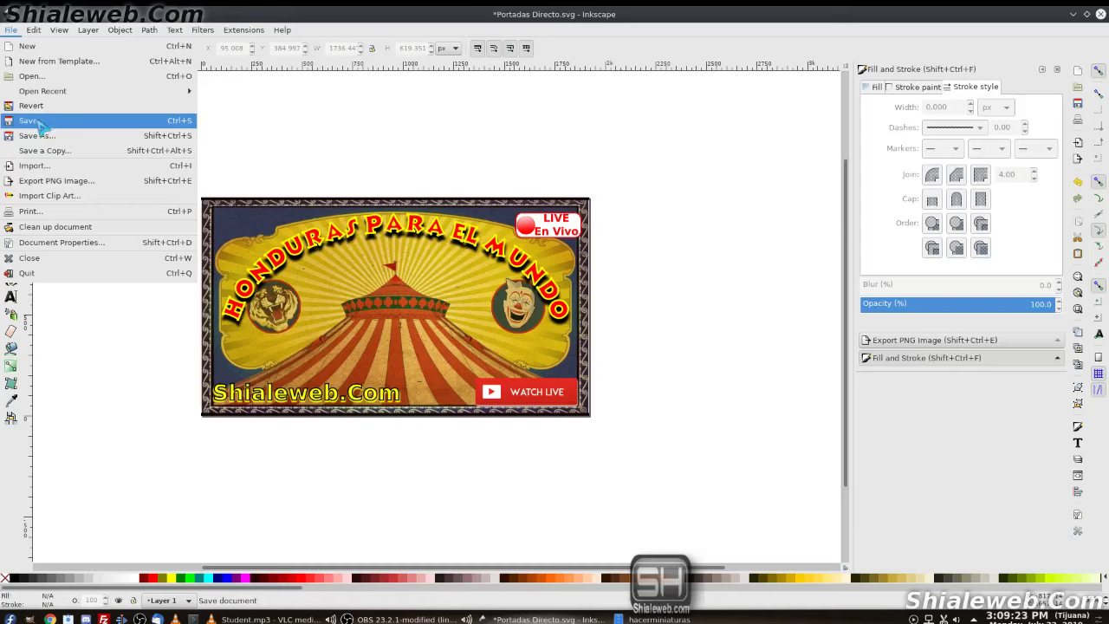
left_click(38, 123)
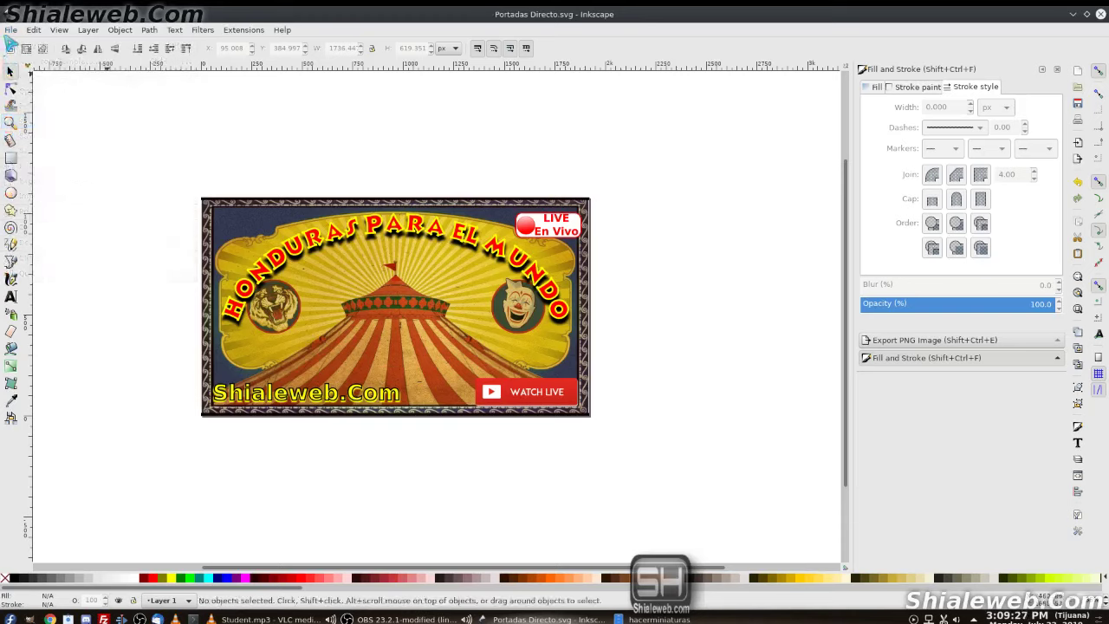
left_click(11, 29)
left_click(38, 123)
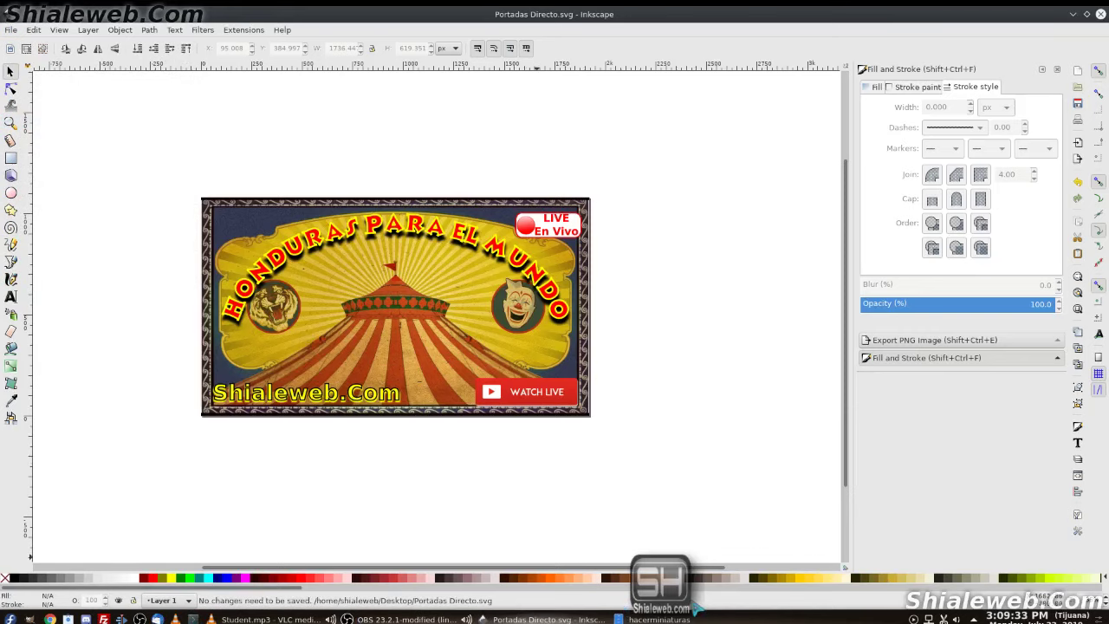
Step: In the image folder, choose Open With Other Application for the protester photo
left_click(657, 619)
scroll(267, 227, "up", 1)
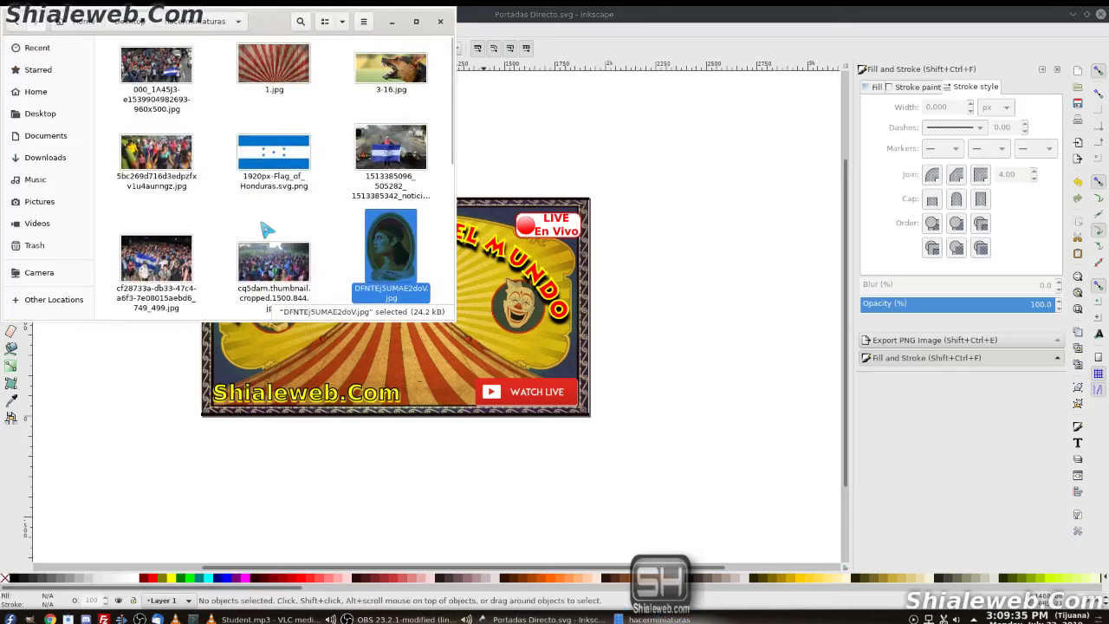
right_click(399, 138)
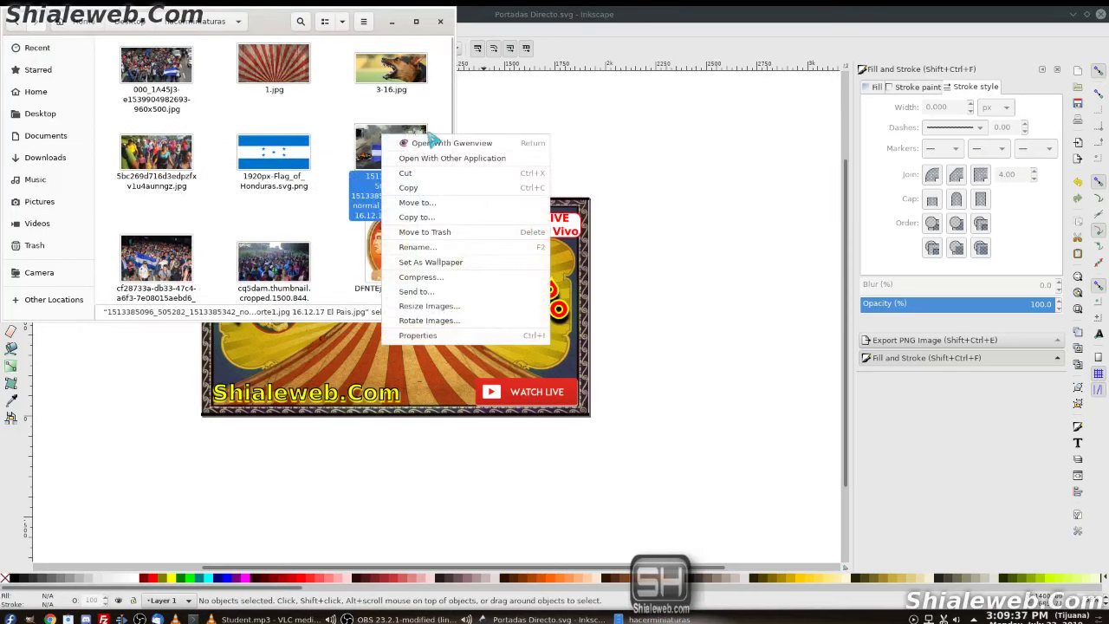
left_click(431, 158)
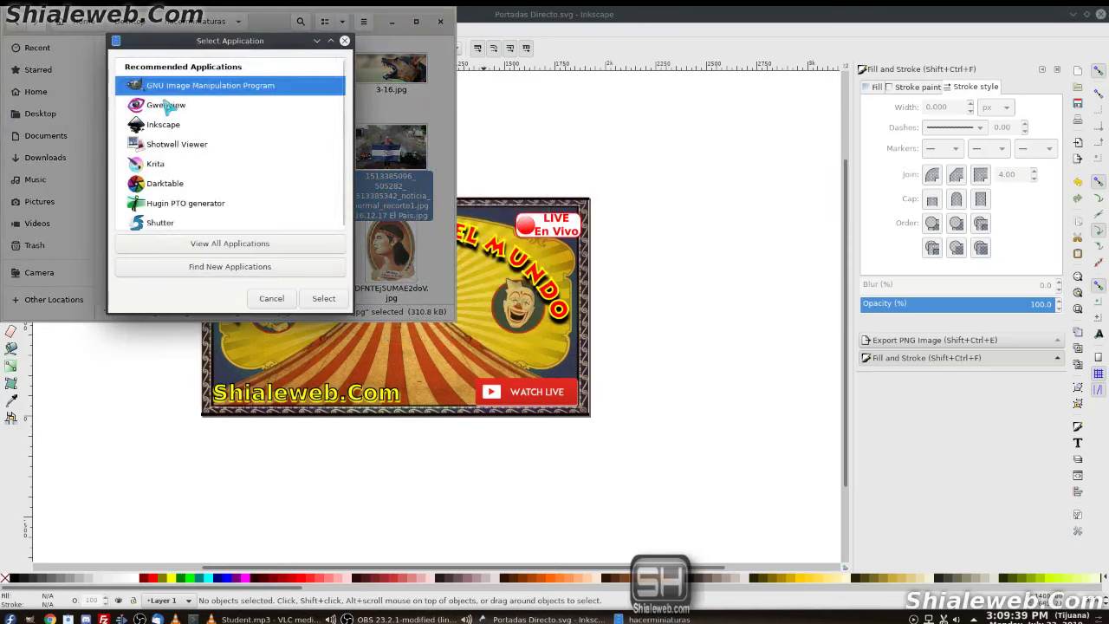
scroll(185, 175, "down", 1)
scroll(186, 175, "up", 1)
Step: Open the photo in GIMP, then resave the Inkscape cover and minimize Inkscape
left_click(314, 300)
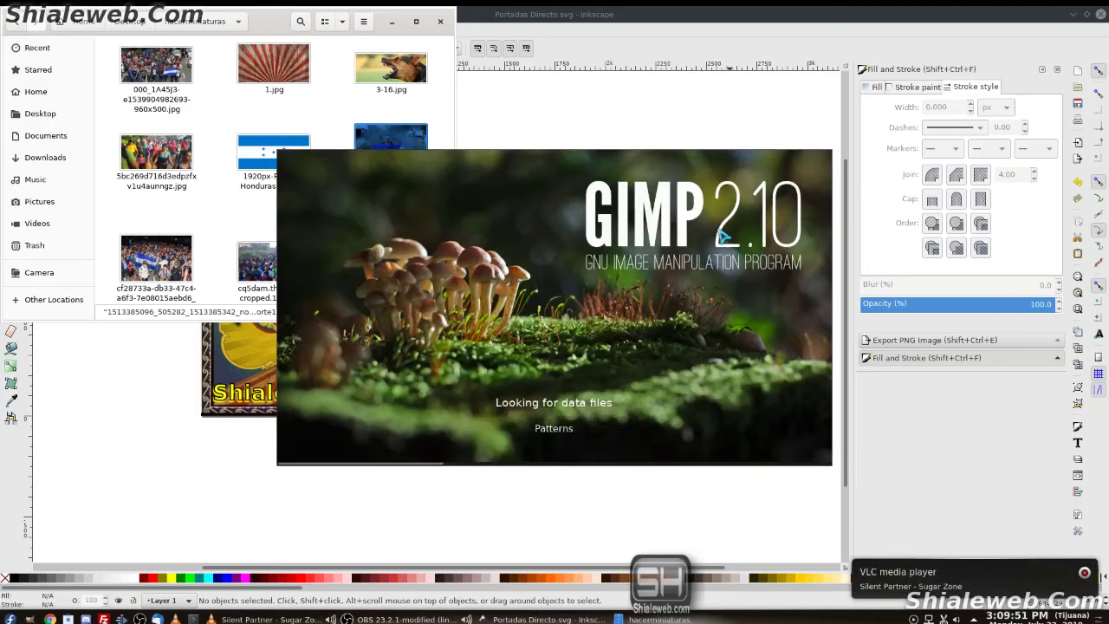
left_click(583, 26)
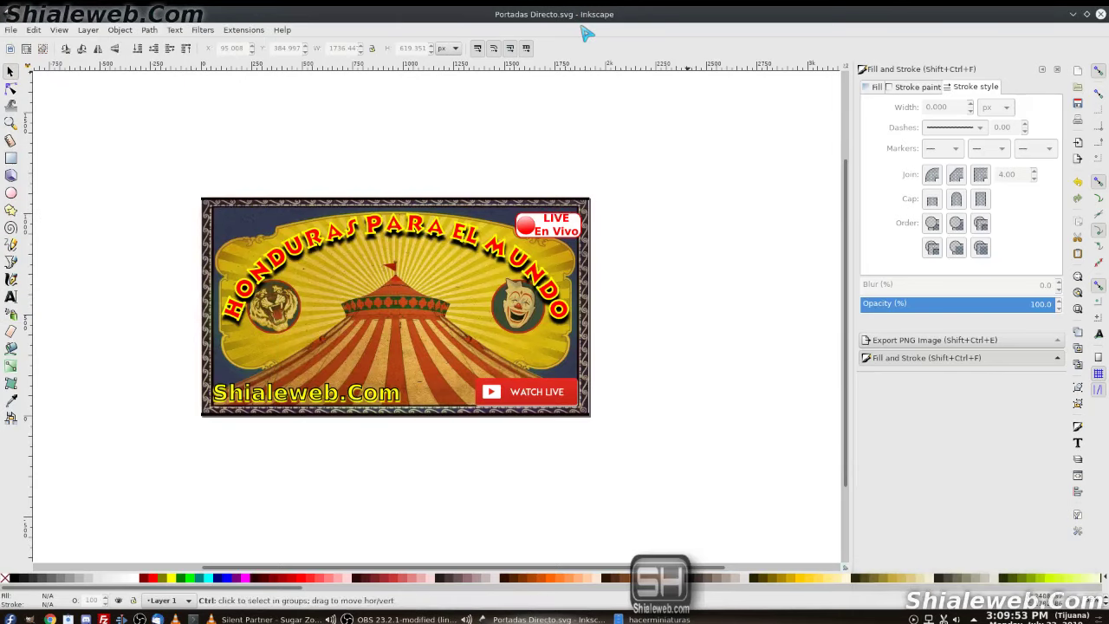
key("ctrl+s")
left_click(544, 618)
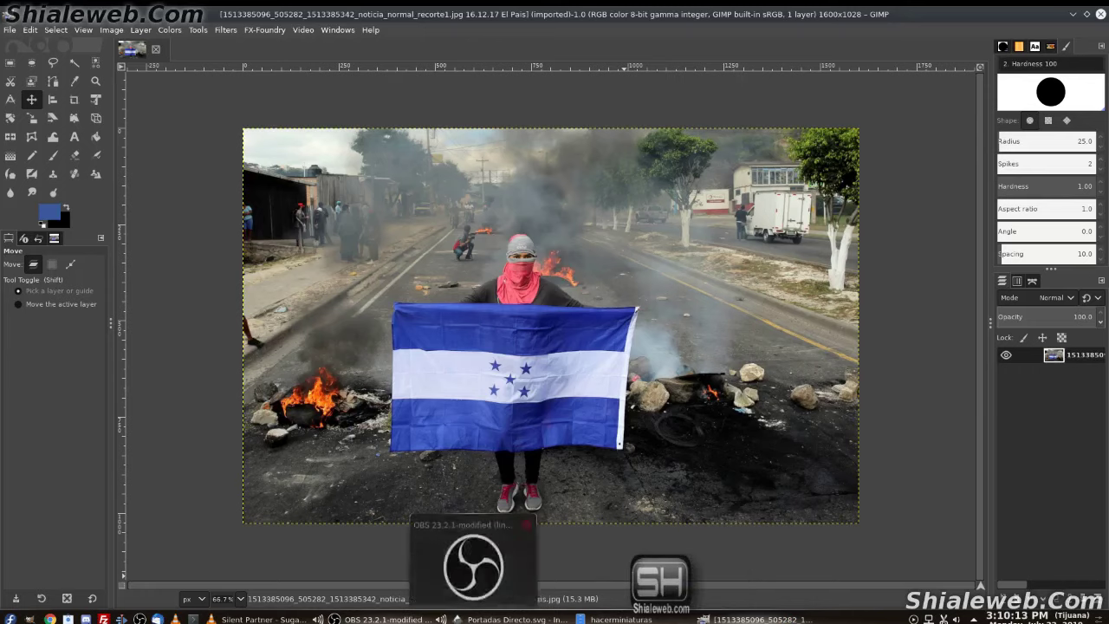
Step: Return to the Inkscape cover and hide the Fill and Stroke dock
left_click(515, 618)
scroll(468, 358, "left", 4)
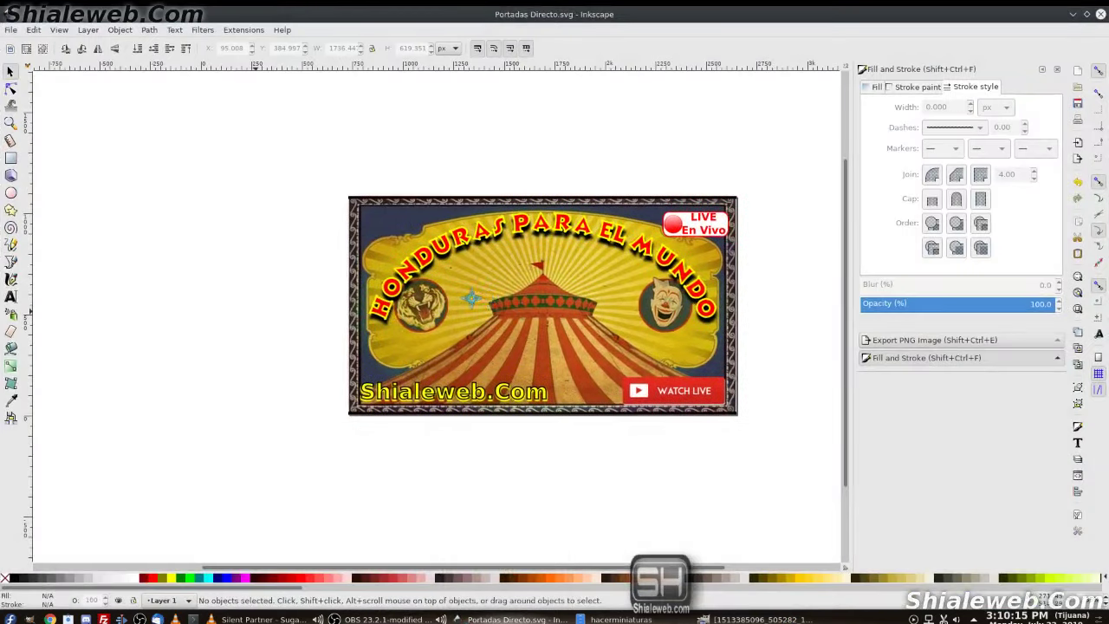
scroll(477, 342, "left", 2)
key("F12")
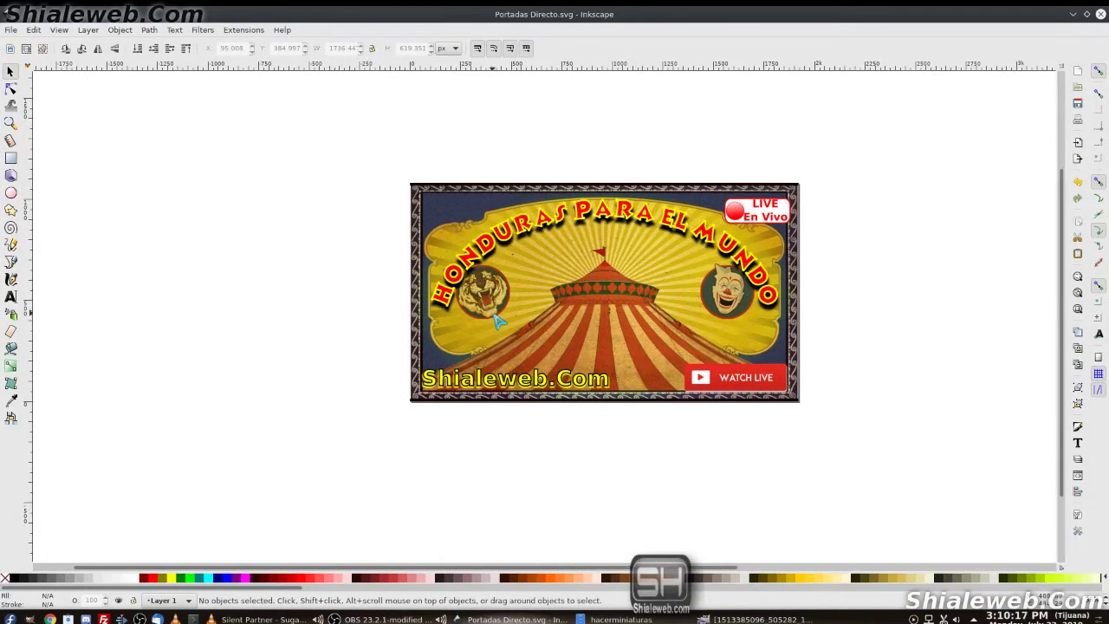
Step: Draw a straight-segment half-shield outline with the Bezier pen left of the cover
left_click(11, 262)
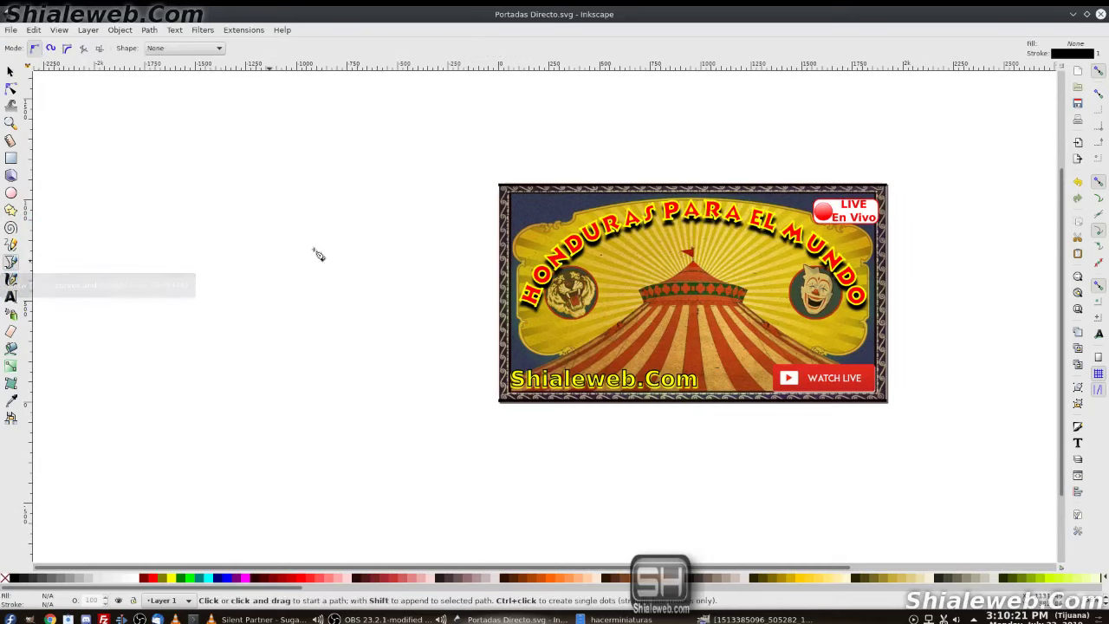
left_click(413, 221)
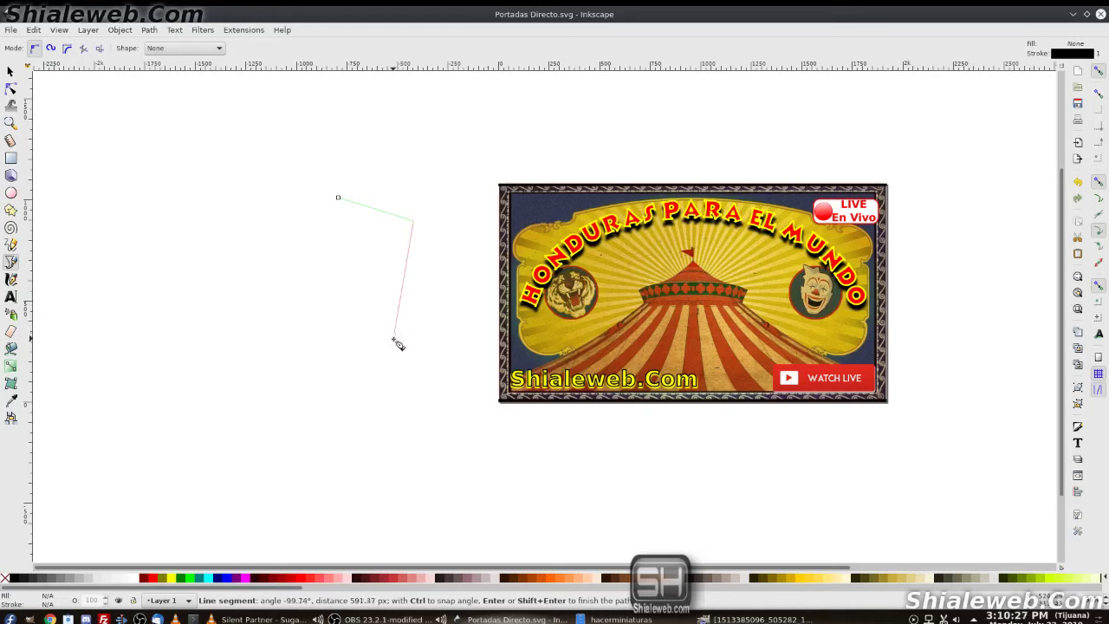
left_click(394, 338)
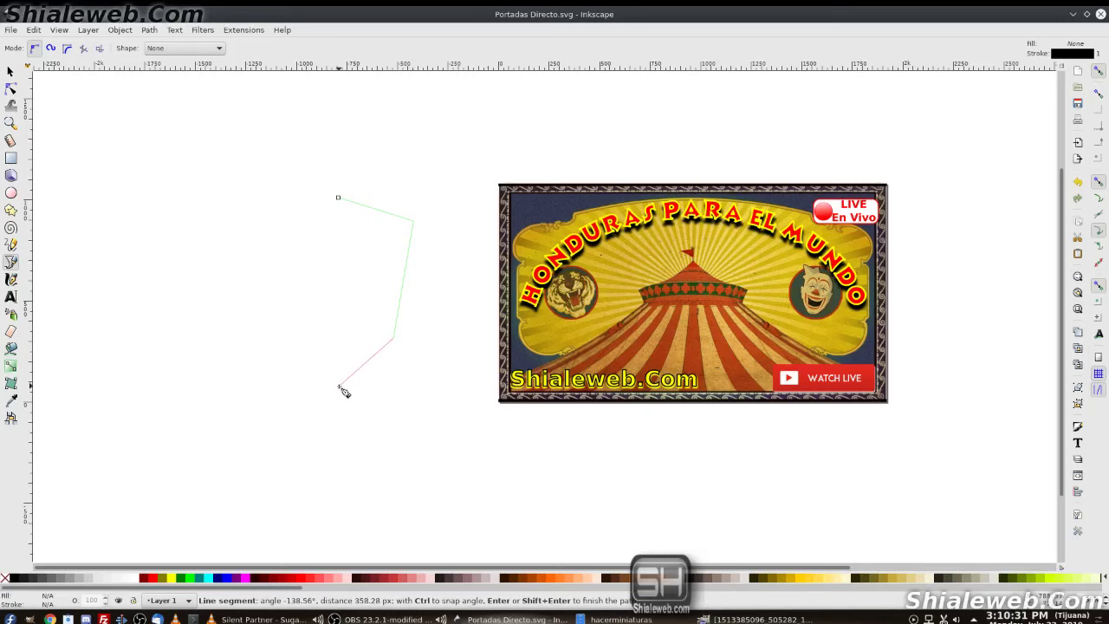
left_click(340, 386)
double_click(314, 388)
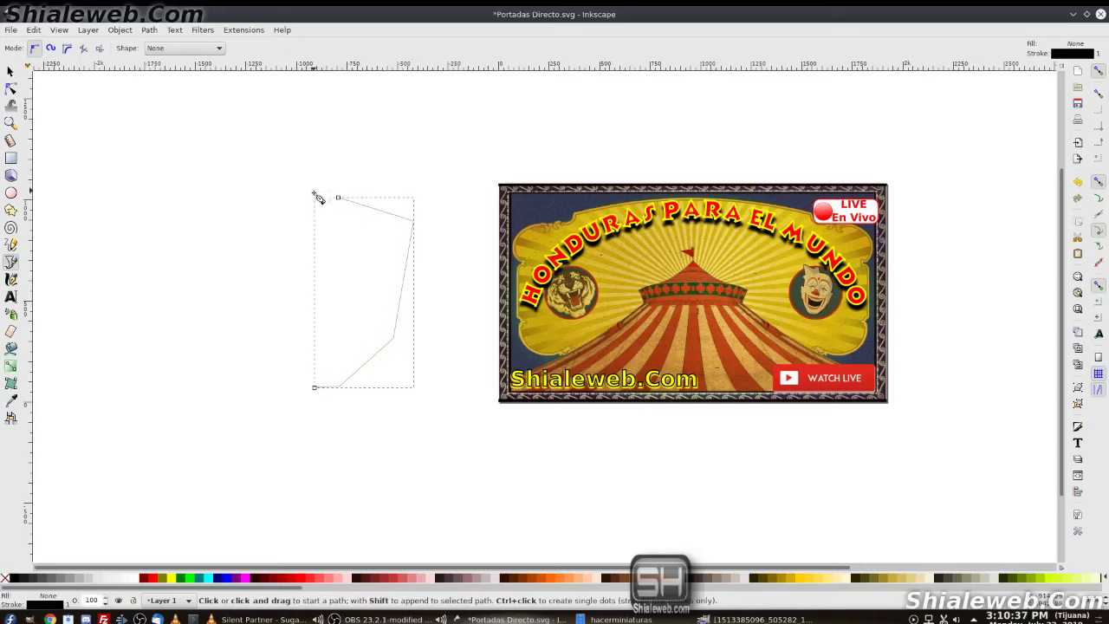
key("s")
key("n")
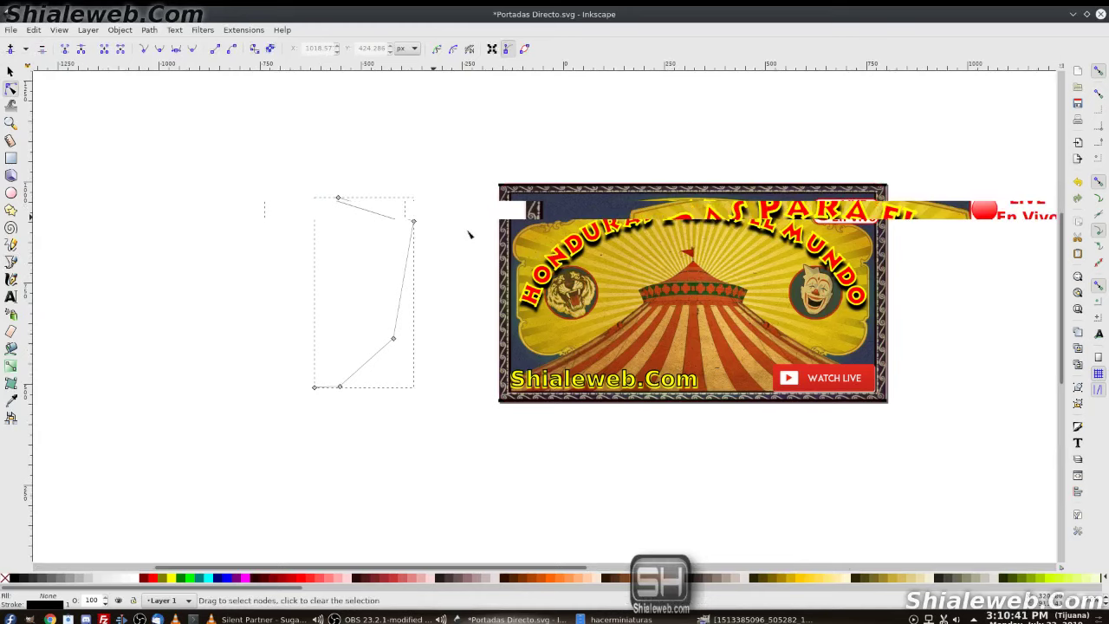
Step: Bend the outline's top, right and lower edges into curves
scroll(520, 218, "up", 2)
left_click_drag(348, 149, 475, 216)
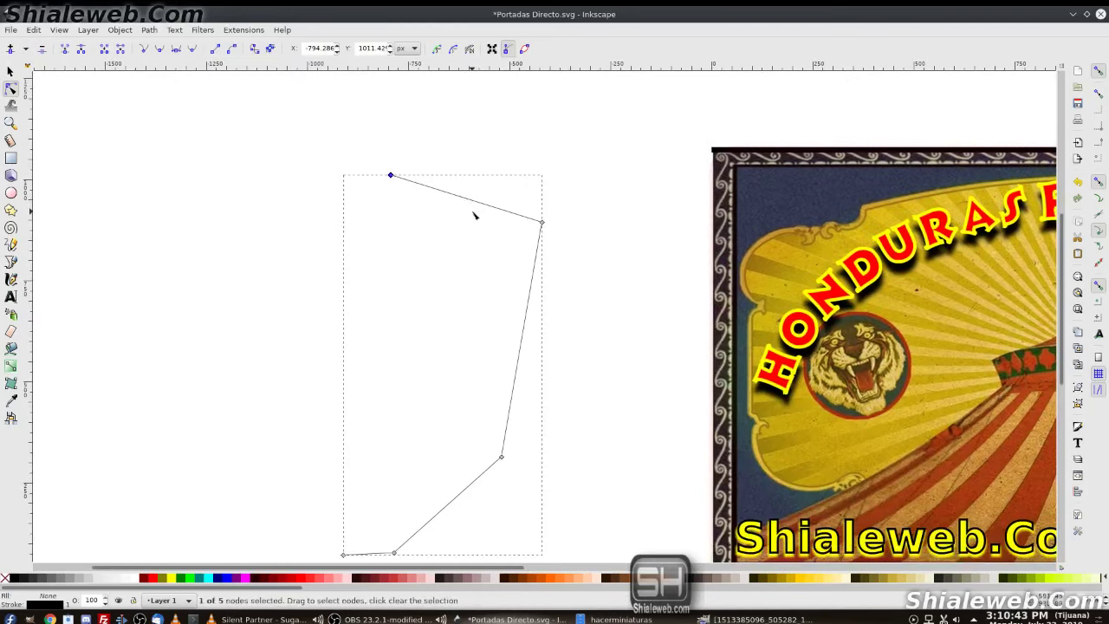
key("Left")
key("Left")
key("Left")
key("Left")
key("Left")
key("Left")
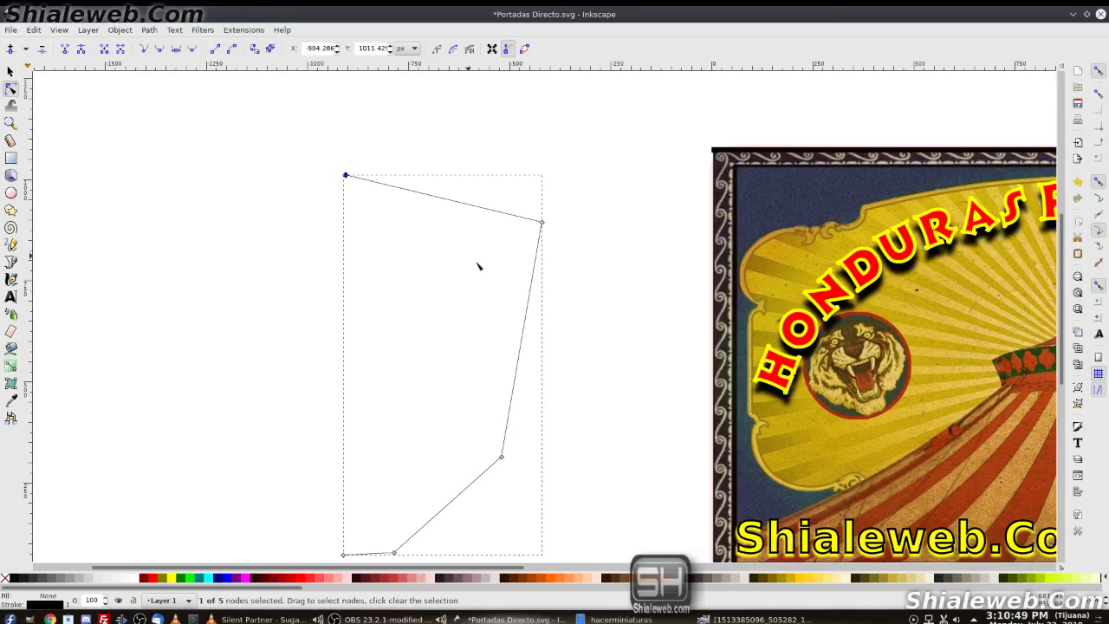
left_click_drag(478, 266, 509, 201)
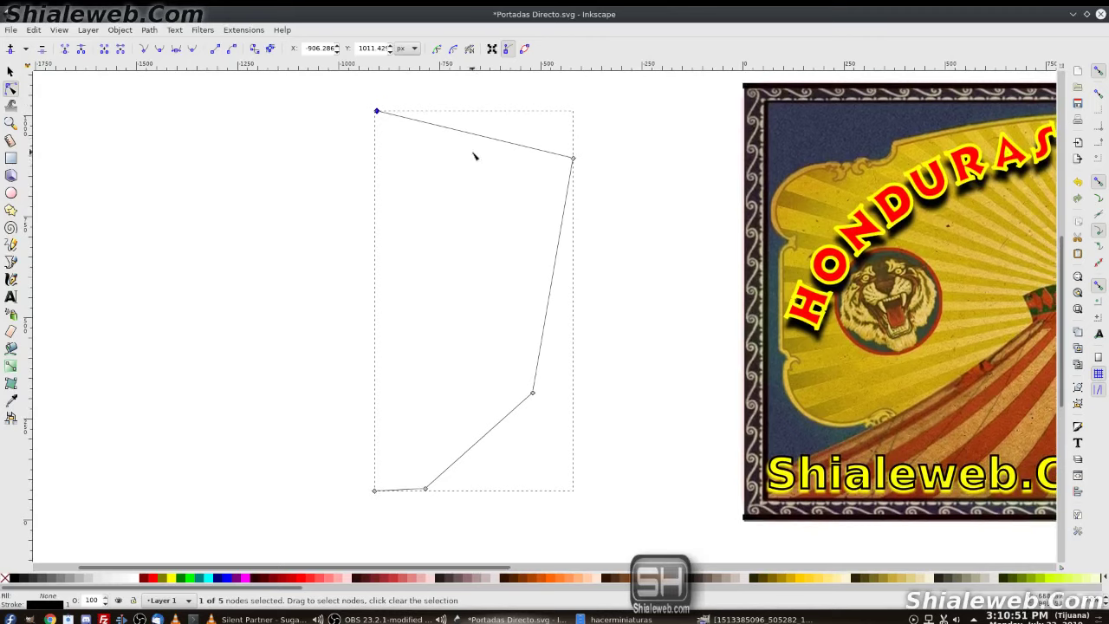
left_click_drag(479, 137, 467, 159)
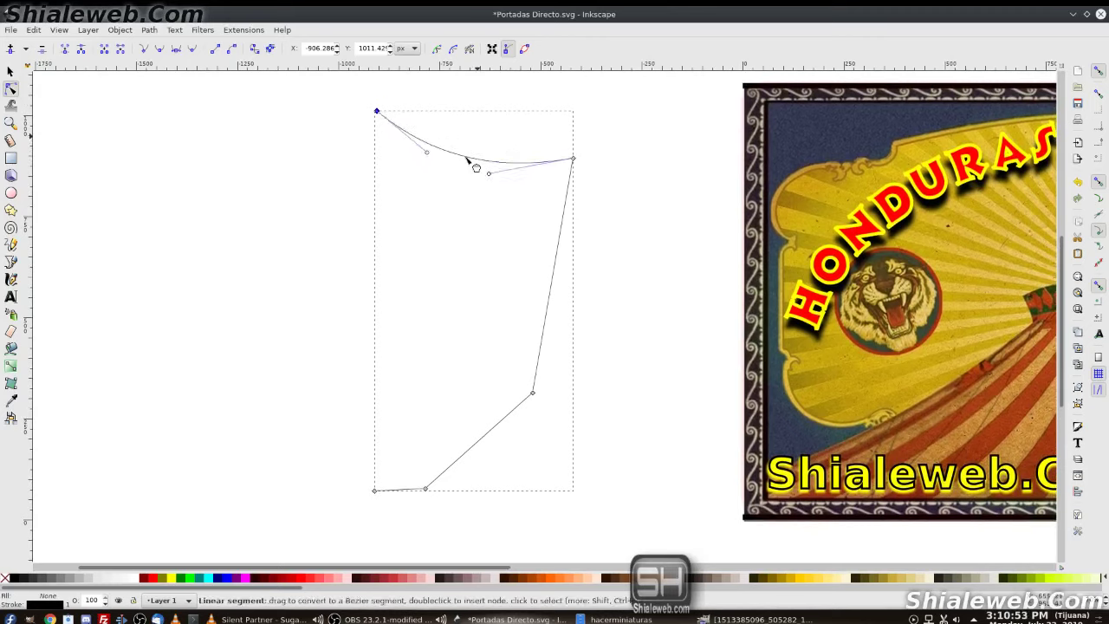
left_click_drag(563, 221, 549, 227)
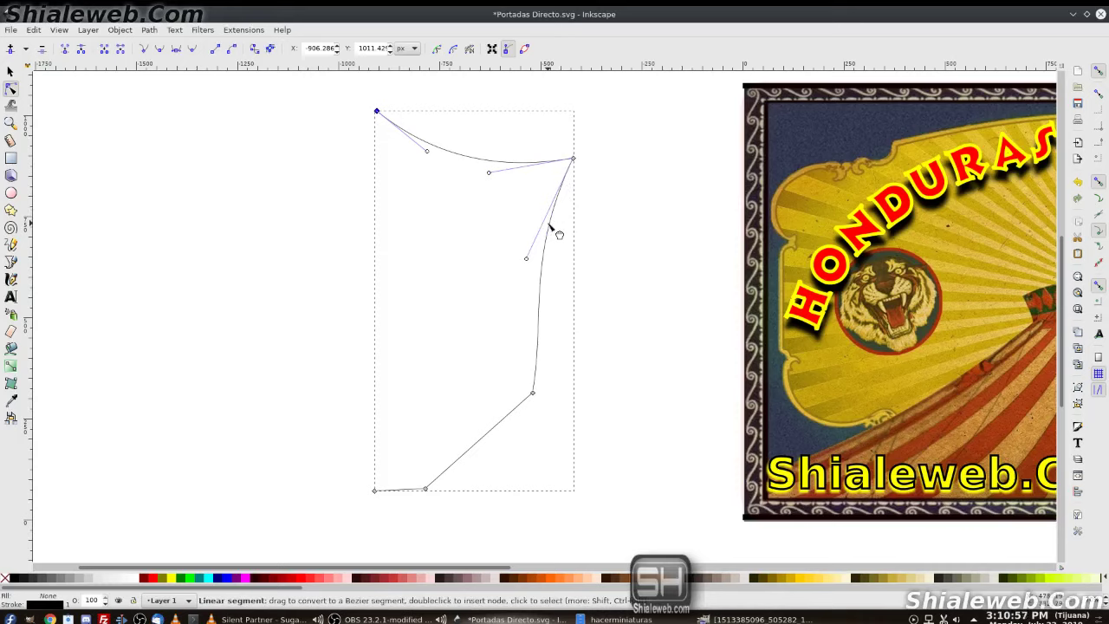
left_click_drag(535, 351, 547, 358)
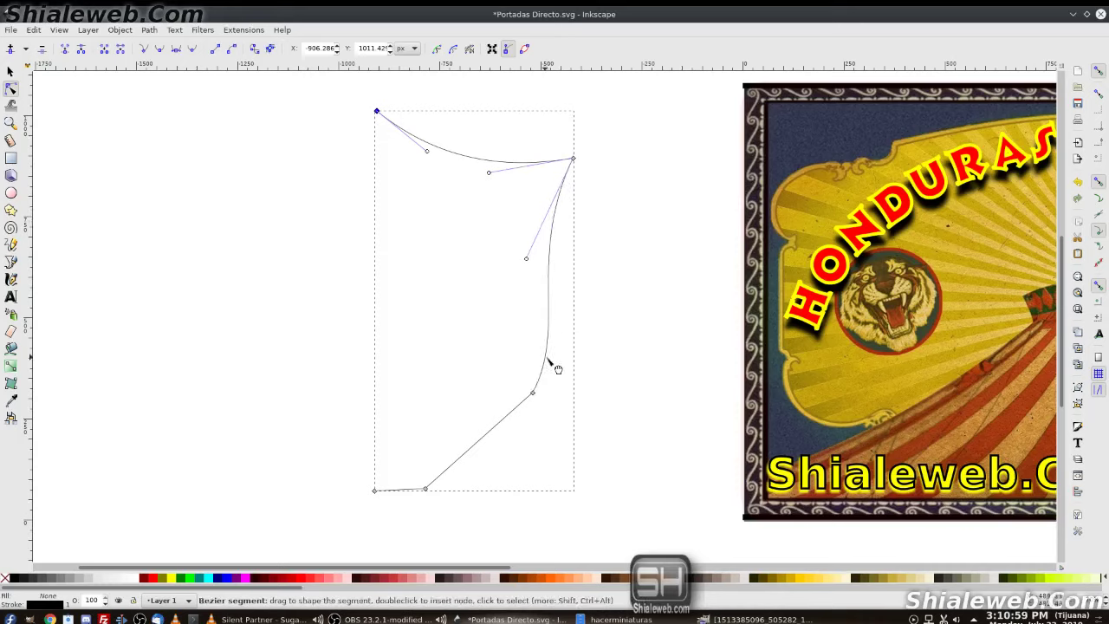
left_click_drag(490, 445, 501, 468)
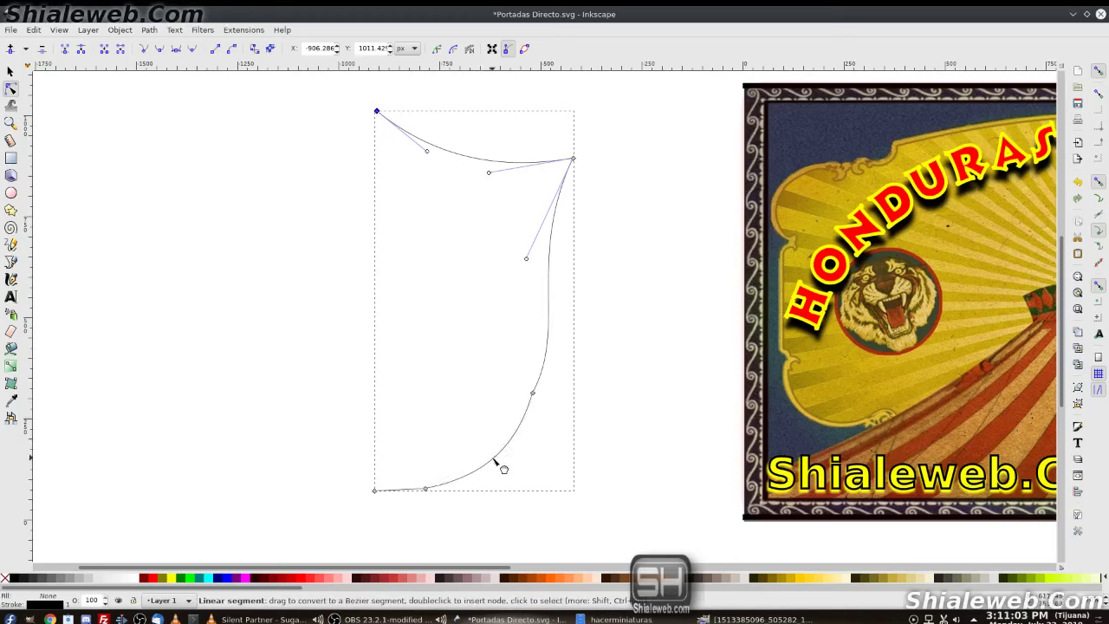
Step: Make the lower curve's middle node smooth and save the document
left_click(532, 393)
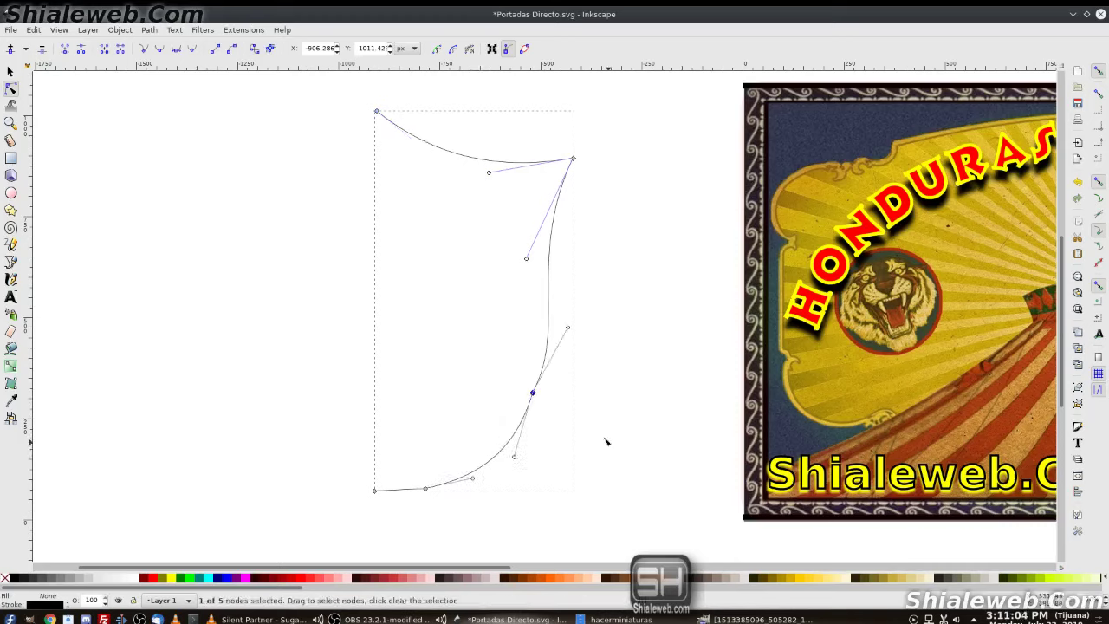
left_click(193, 49)
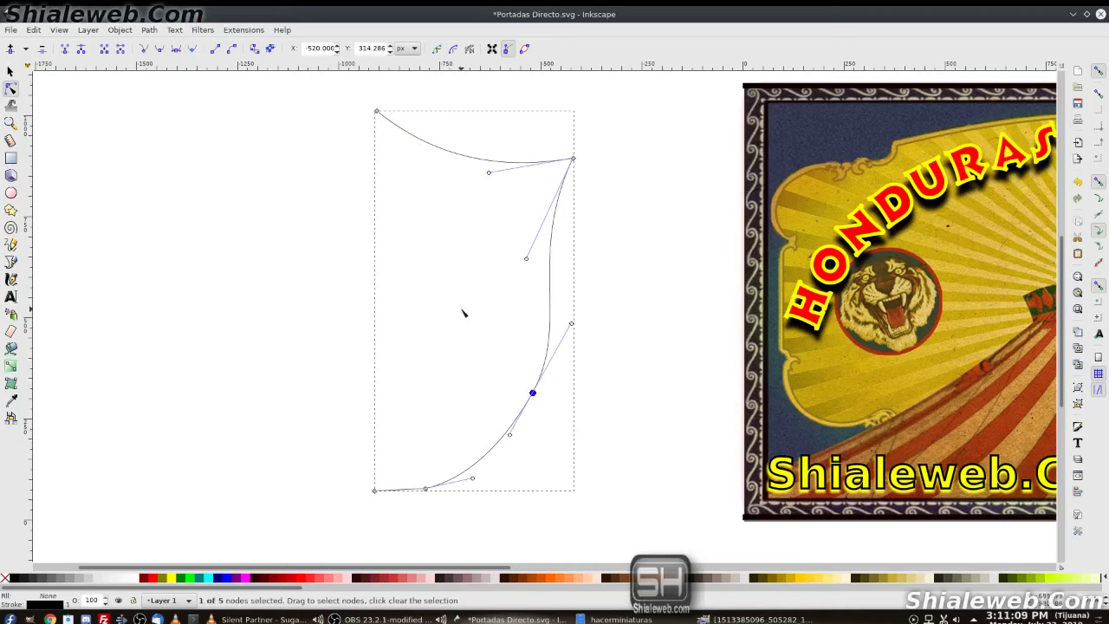
key("ctrl+s")
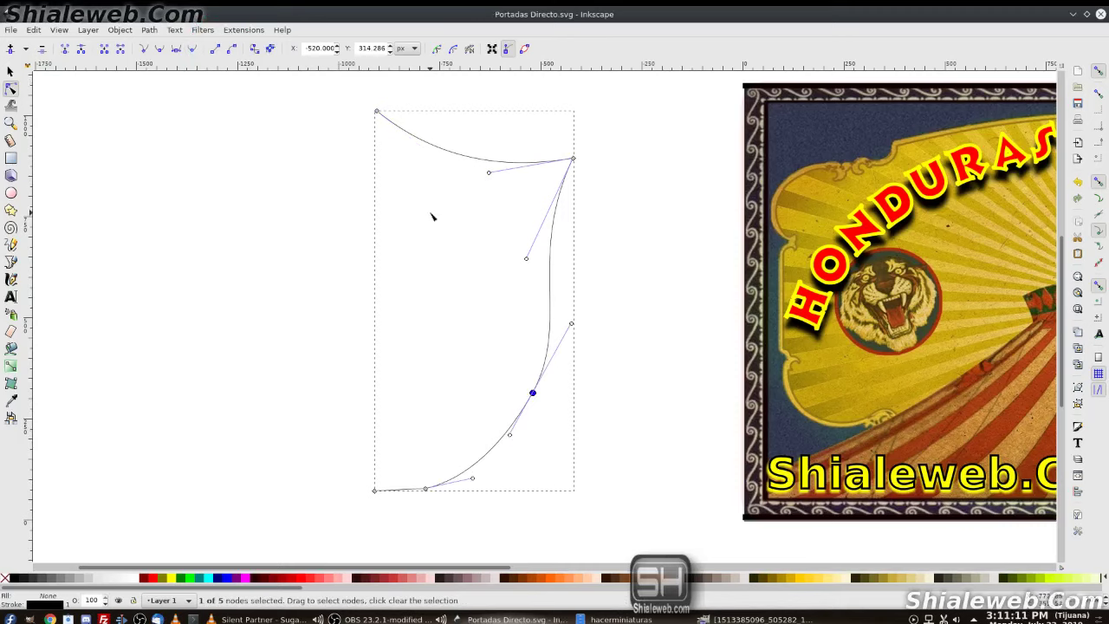
Step: Duplicate the half-shield, flip the copy horizontally, and nudge it left until it meets the original
key("s")
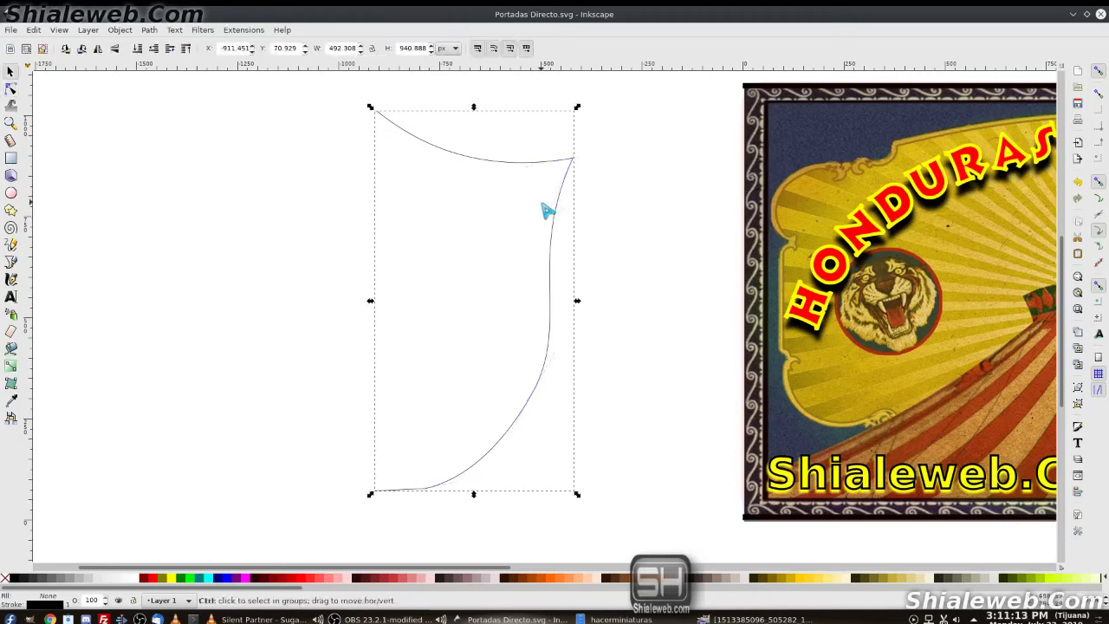
key("ctrl+d")
key("h")
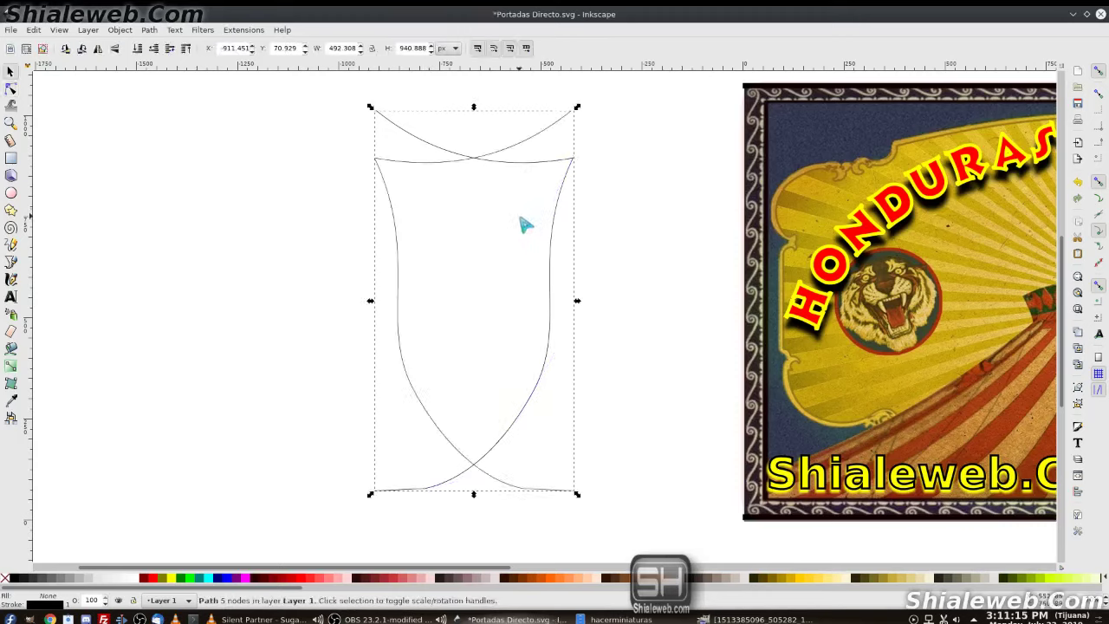
key("Left")
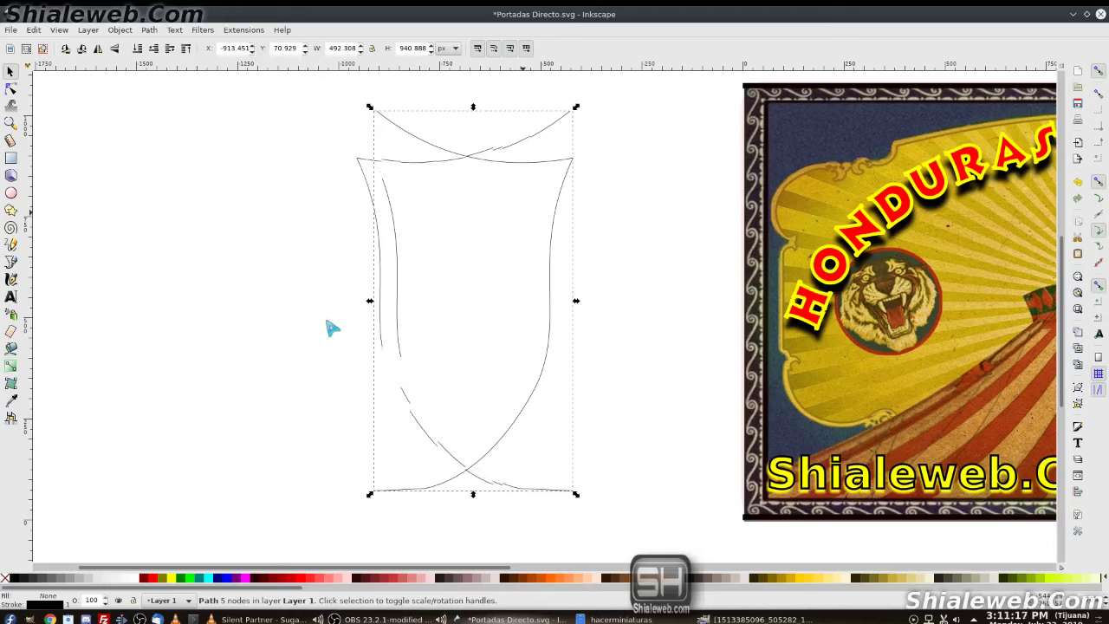
left_click_drag(342, 284, 214, 295)
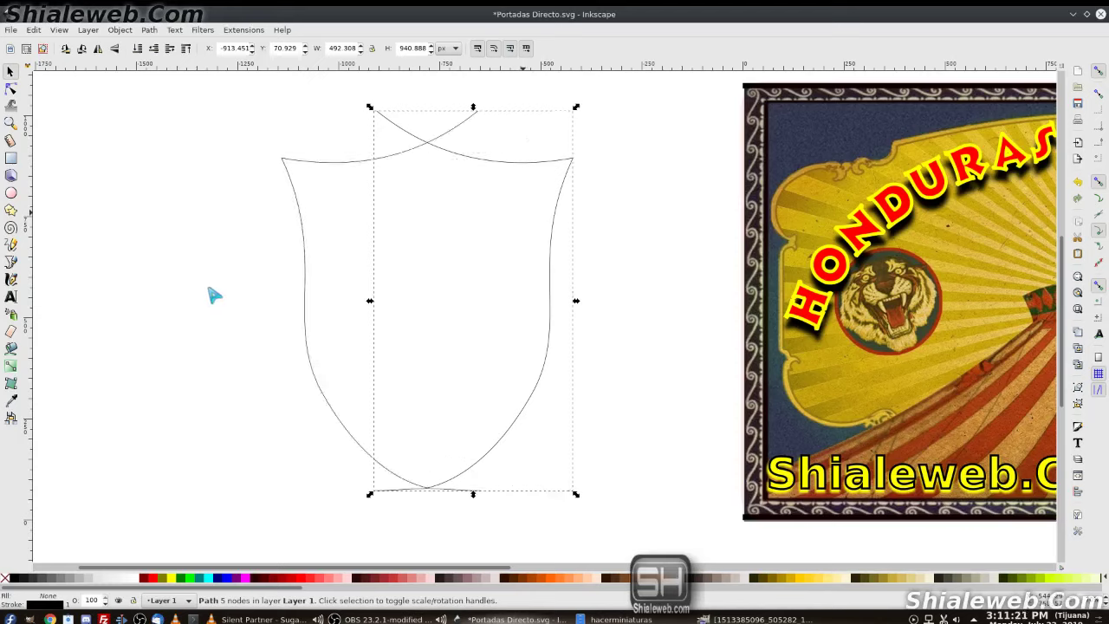
key("Left")
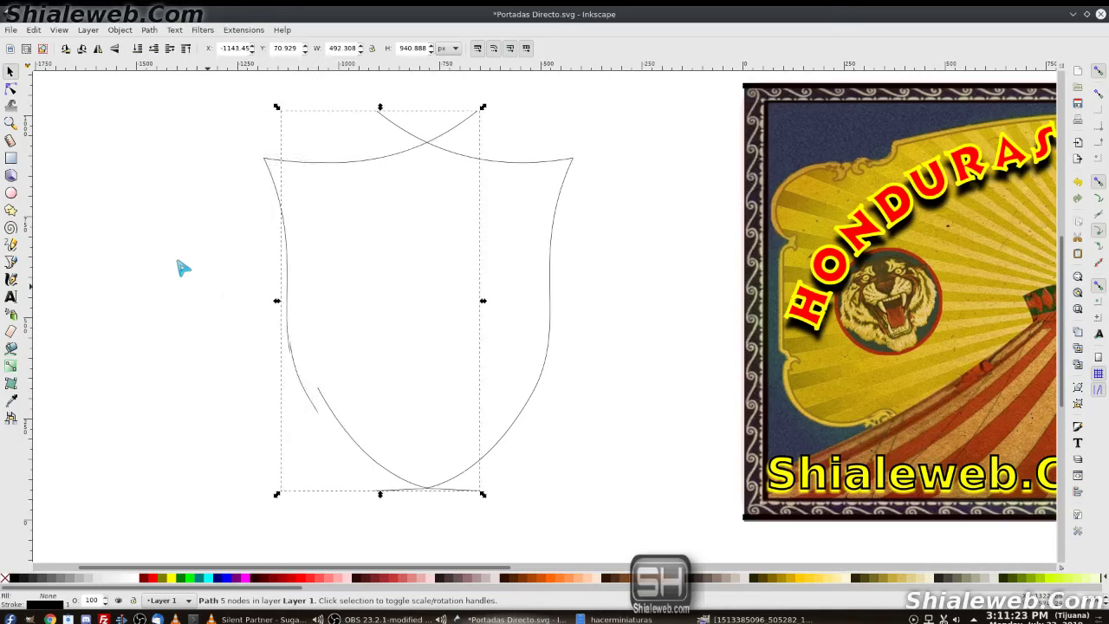
key("Left")
key("Left")
key("Left")
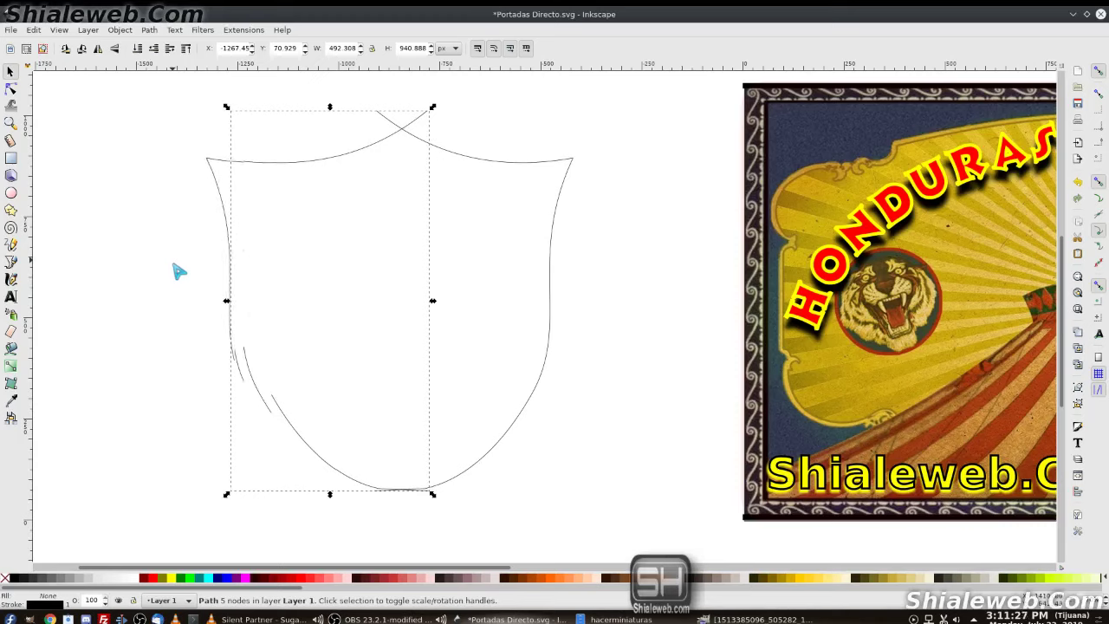
key("Left")
key("Left")
key("Left")
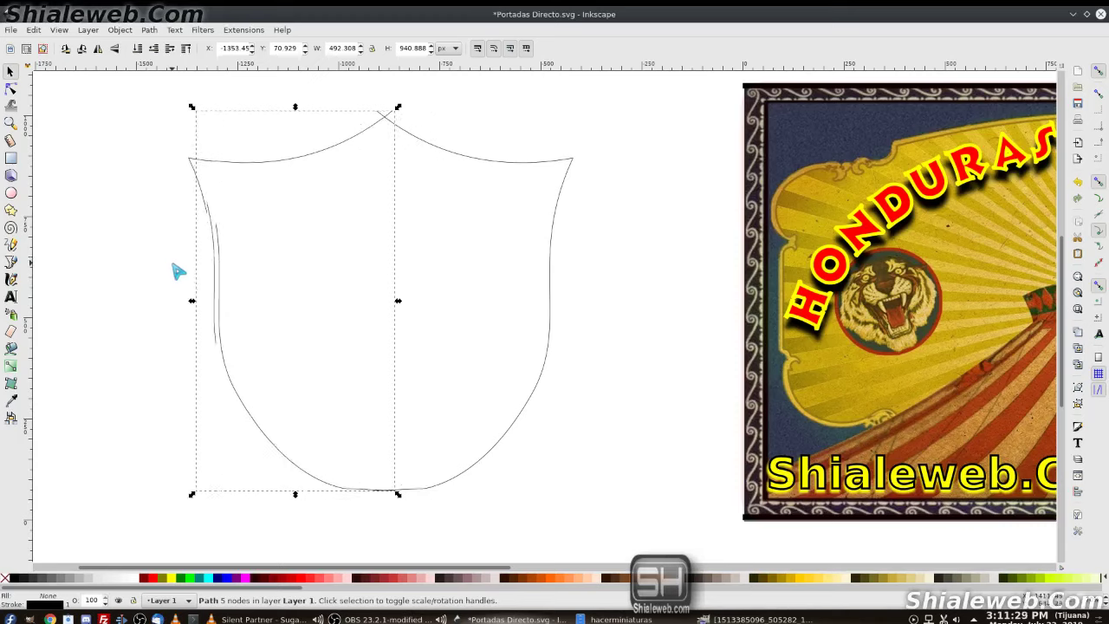
key("Left")
key("Left")
key("Left")
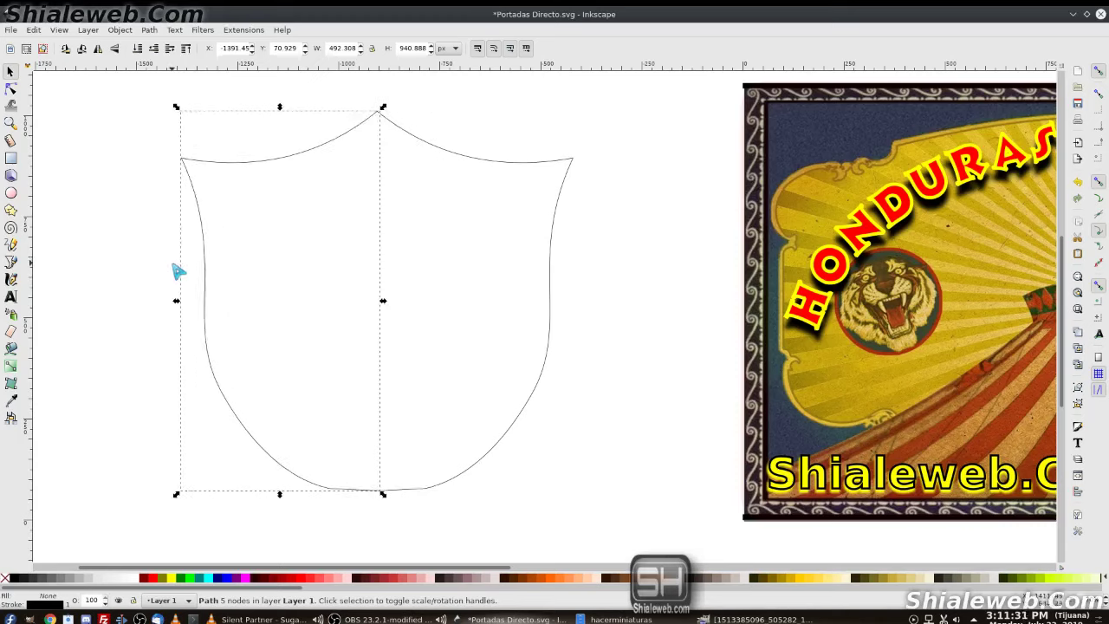
key("Left")
key("Left")
key("Left")
key("Left")
key("Left")
key("Left")
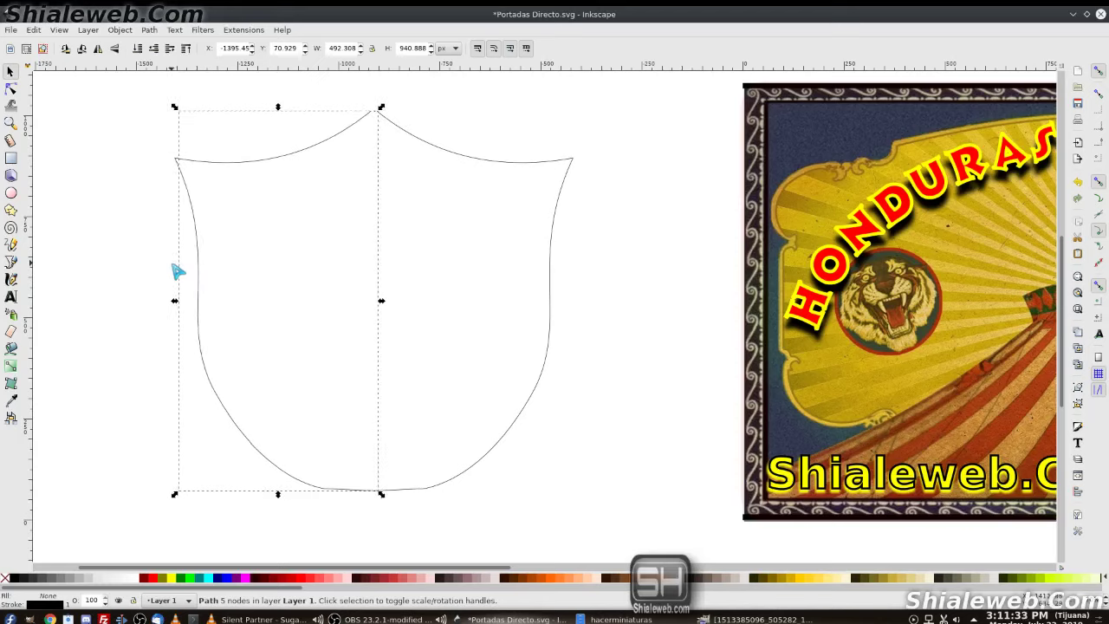
key("Left")
key("Left")
key("Left")
key("Left")
key("Left")
key("Left")
key("Left")
key("Left")
key("Left")
key("Left")
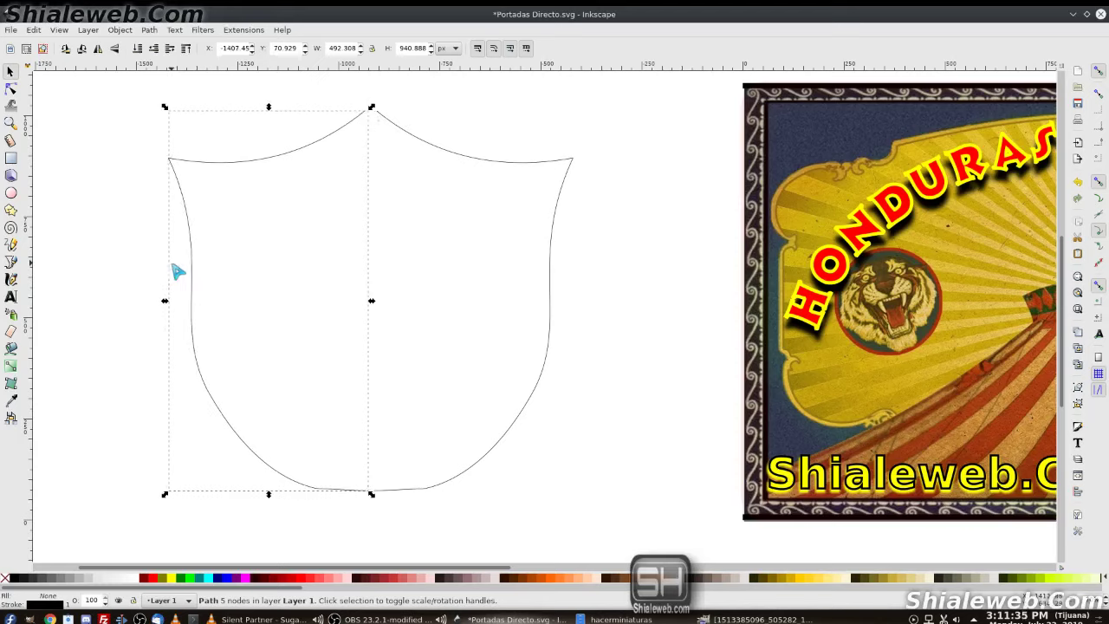
key("Left")
key("Left")
key("Left")
key("Left")
key("Left")
key("Left")
key("Left")
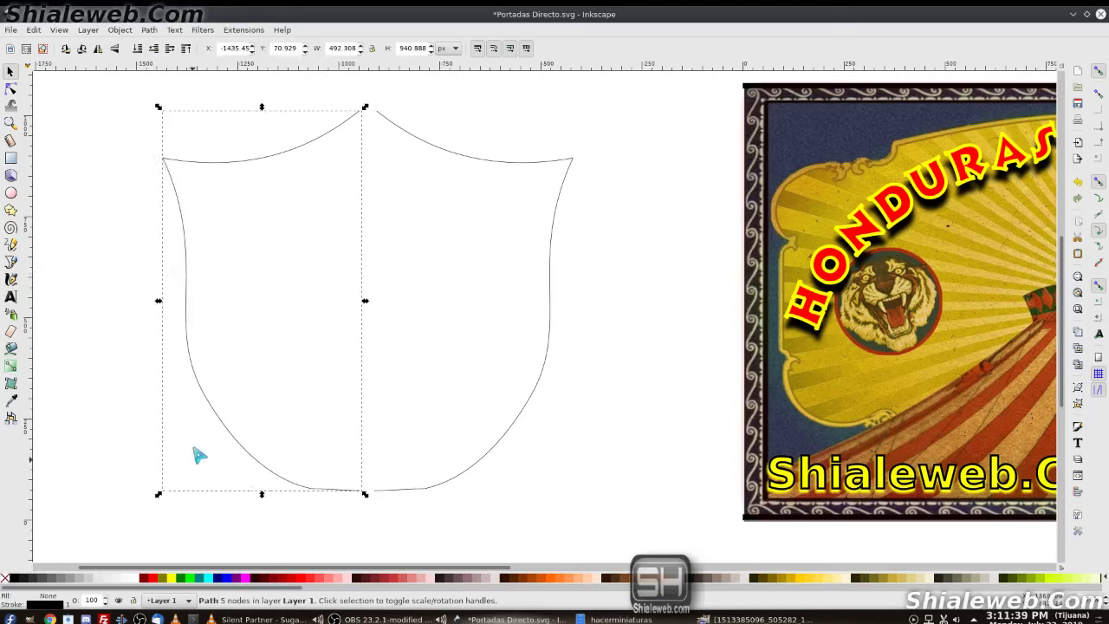
Step: Fill the left half with a light grey swatch, dropper-copy it to the right half, and select both halves
left_click(99, 579)
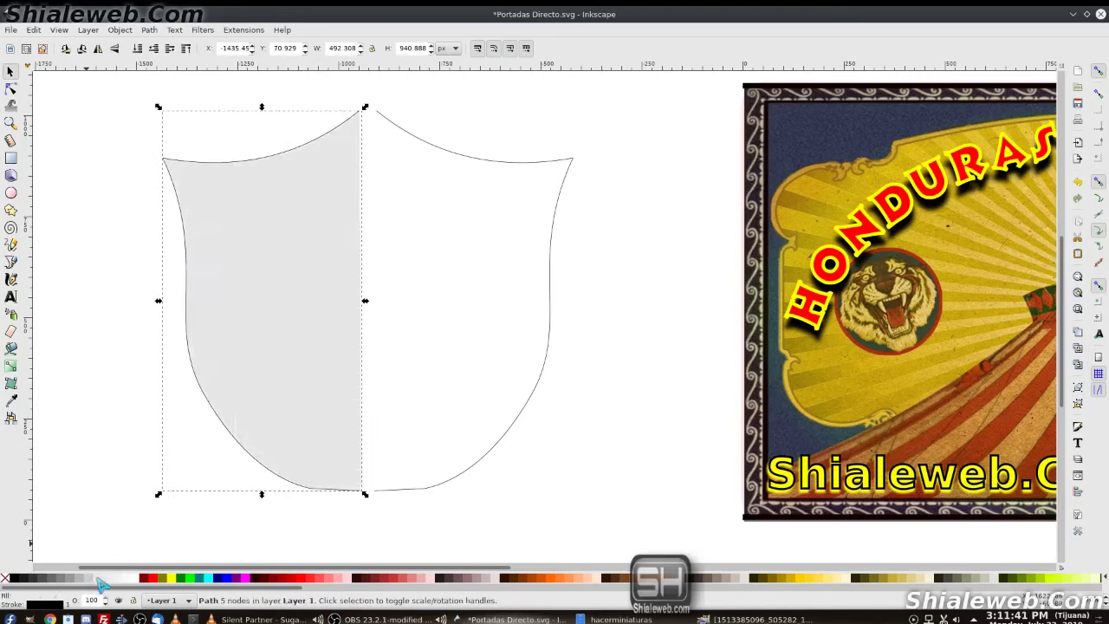
left_click(491, 172)
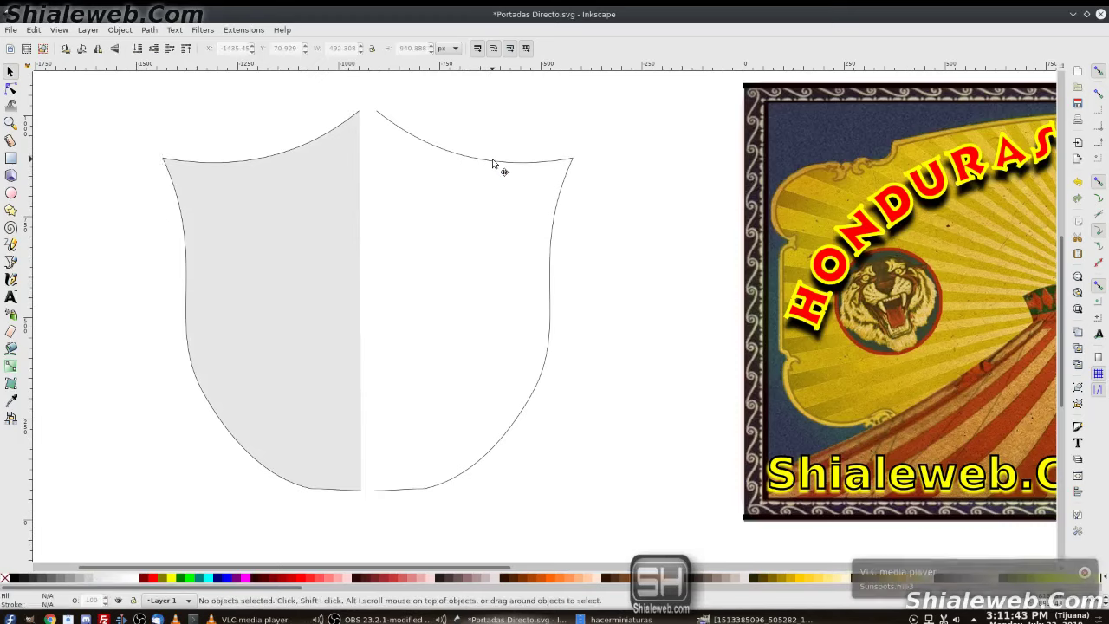
left_click(12, 402)
left_click(312, 305)
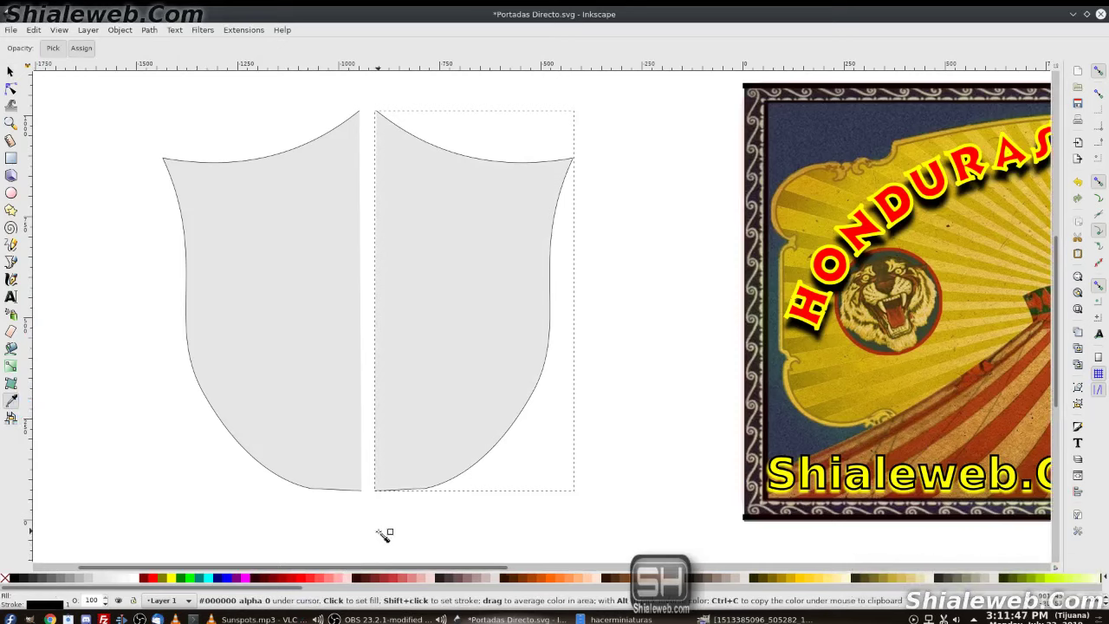
key("ctrl+shift+f")
key("ctrl+shift+f")
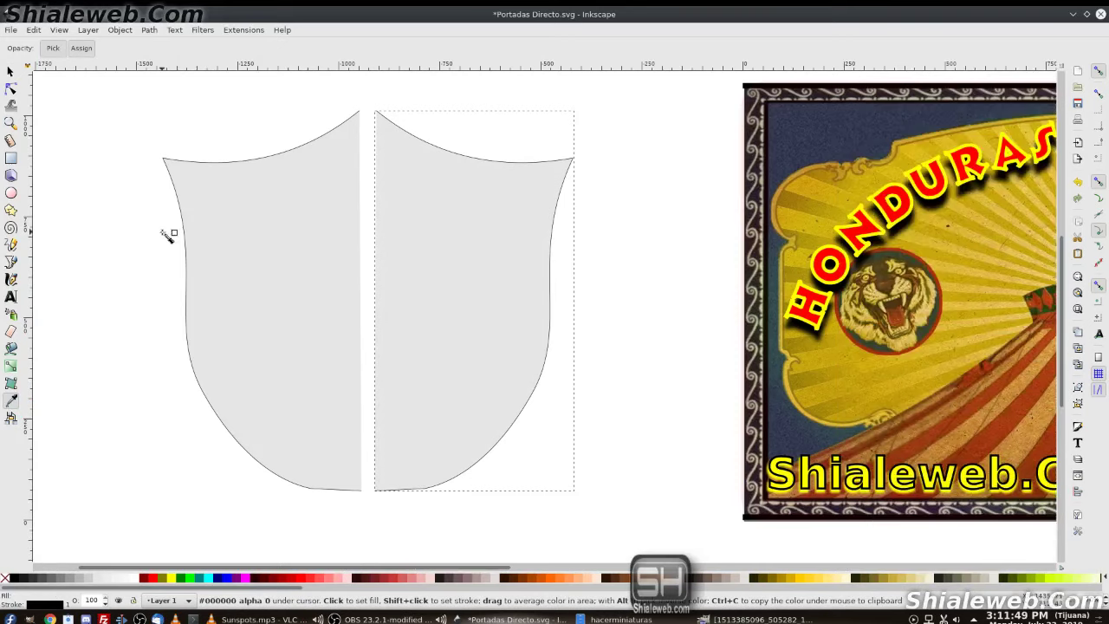
key("s")
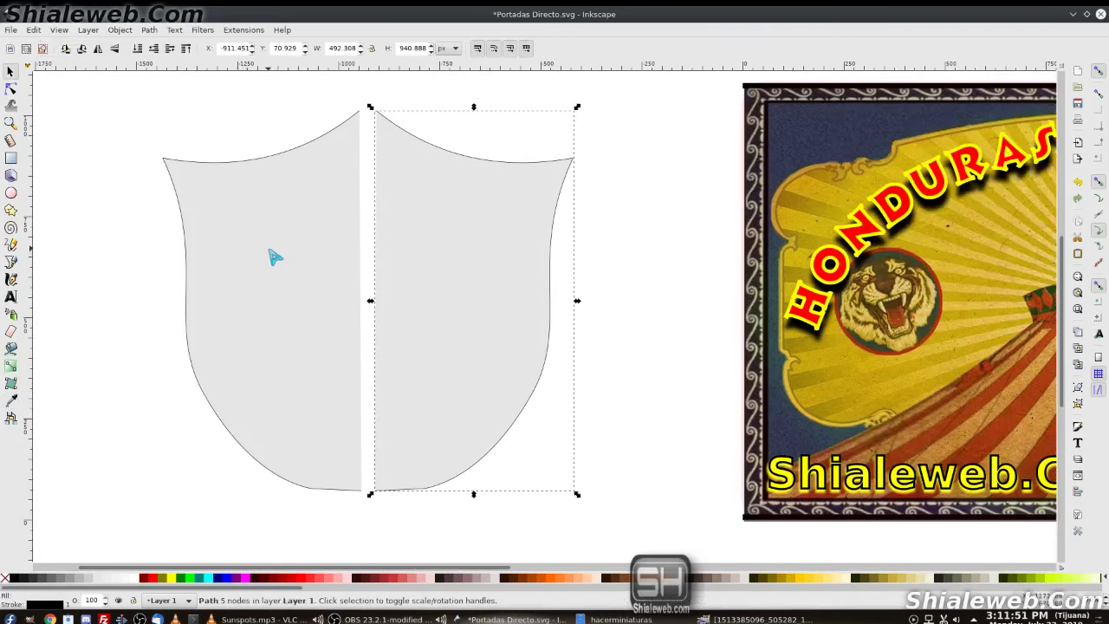
left_click(274, 257, "shift")
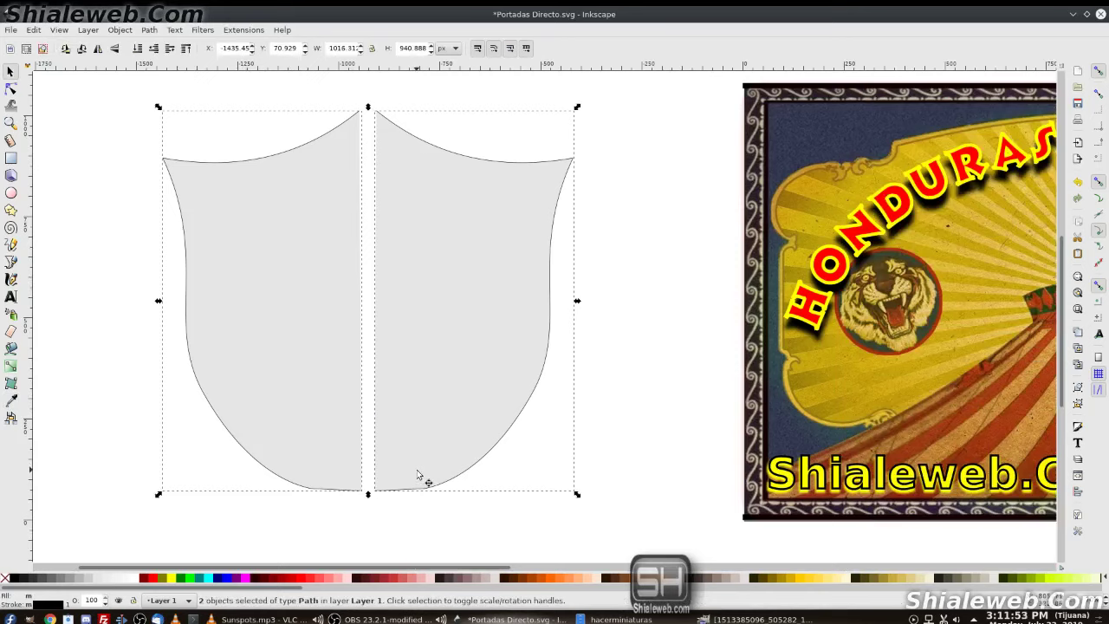
Step: Union the two grey halves into one path and select the left half's seam nodes
left_click(149, 30)
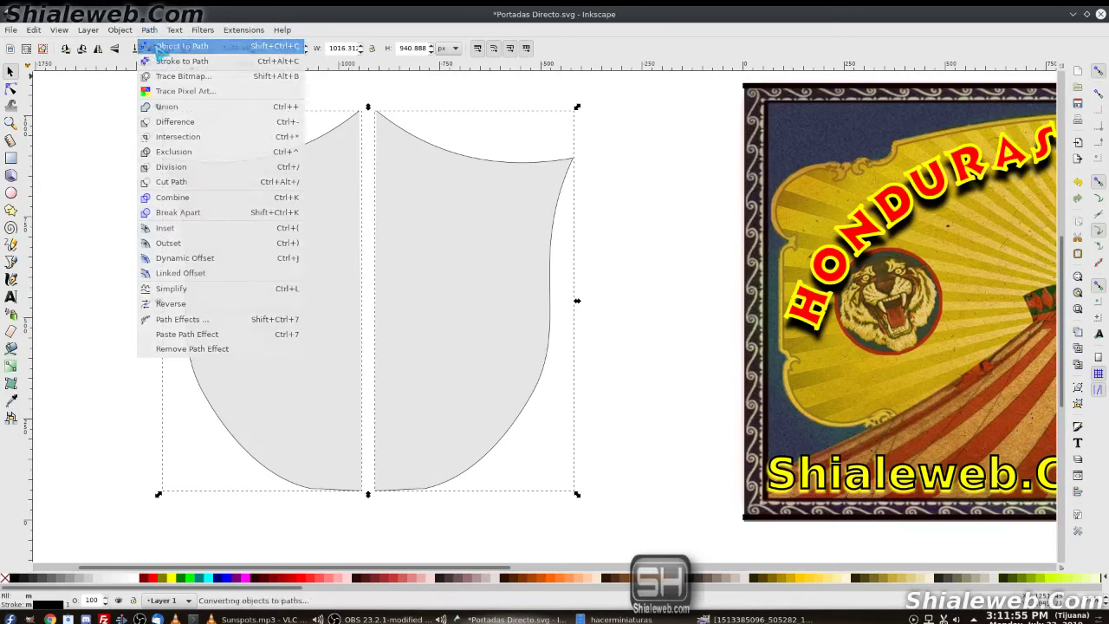
left_click(150, 29)
left_click(169, 110)
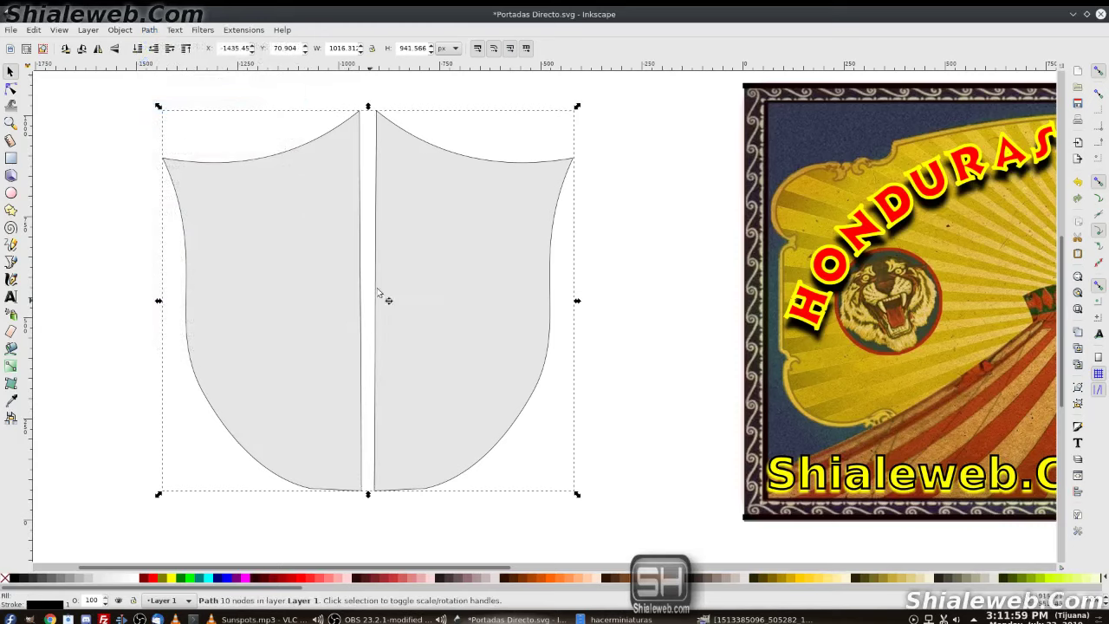
scroll(404, 337, "up", 2)
scroll(409, 309, "down", 1)
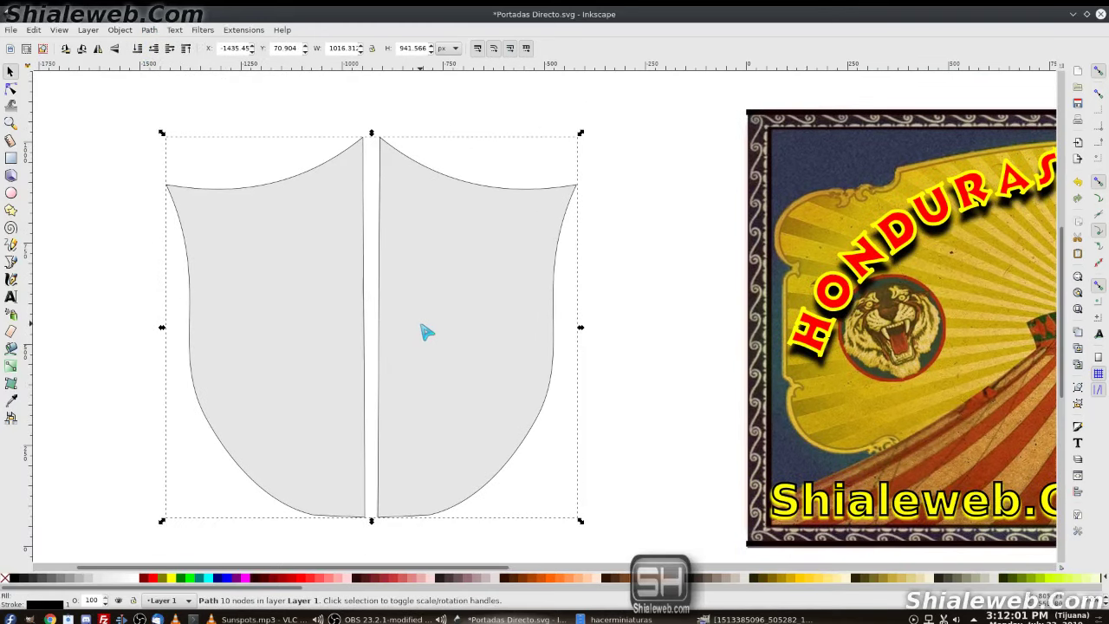
key("n")
left_click_drag(333, 110, 373, 538)
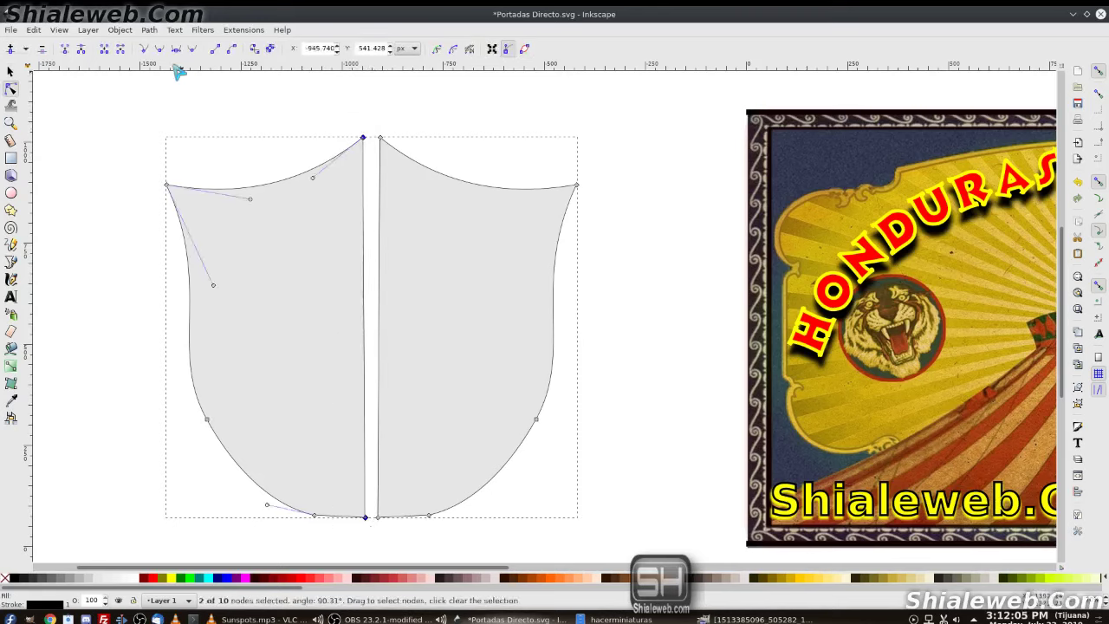
Step: Delete both seam segments and join the two top peak nodes to close the centre gap
left_click(123, 49)
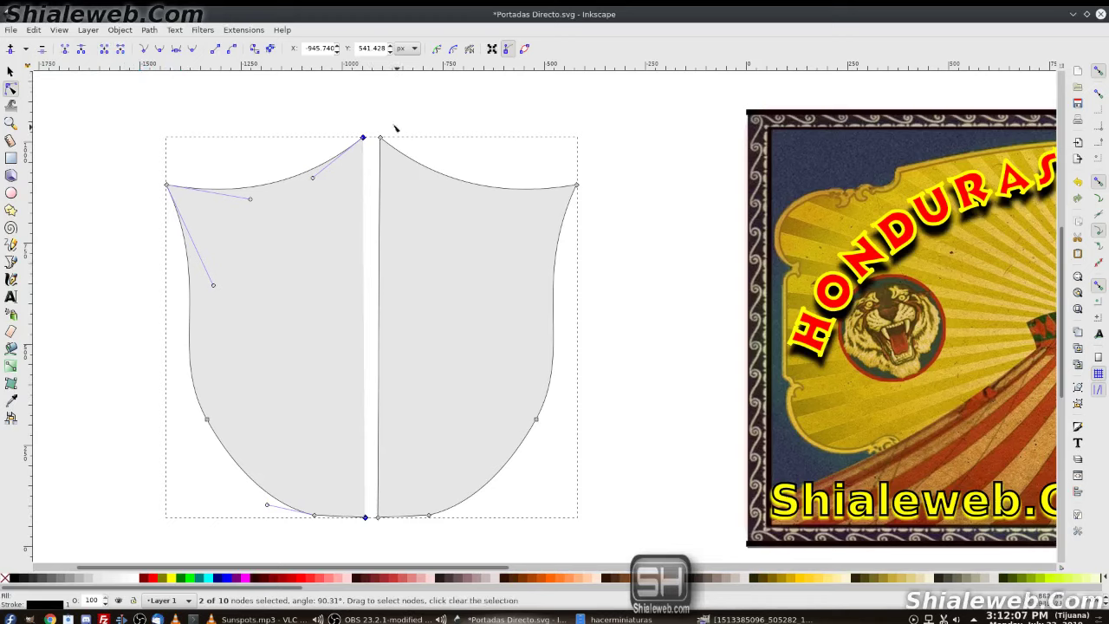
left_click_drag(378, 128, 401, 536)
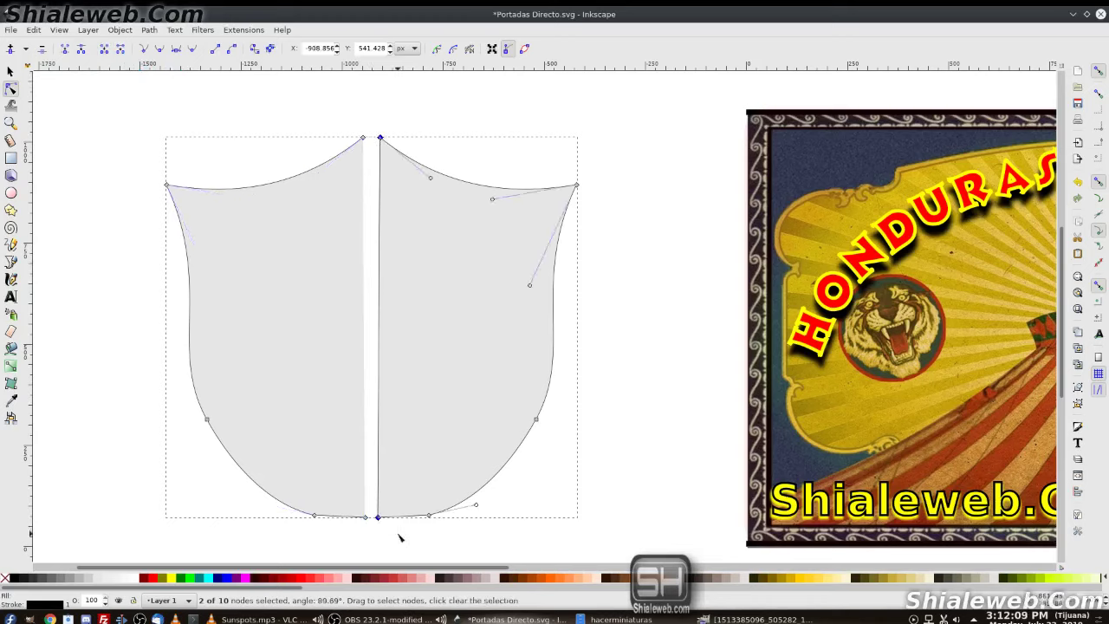
left_click(122, 49)
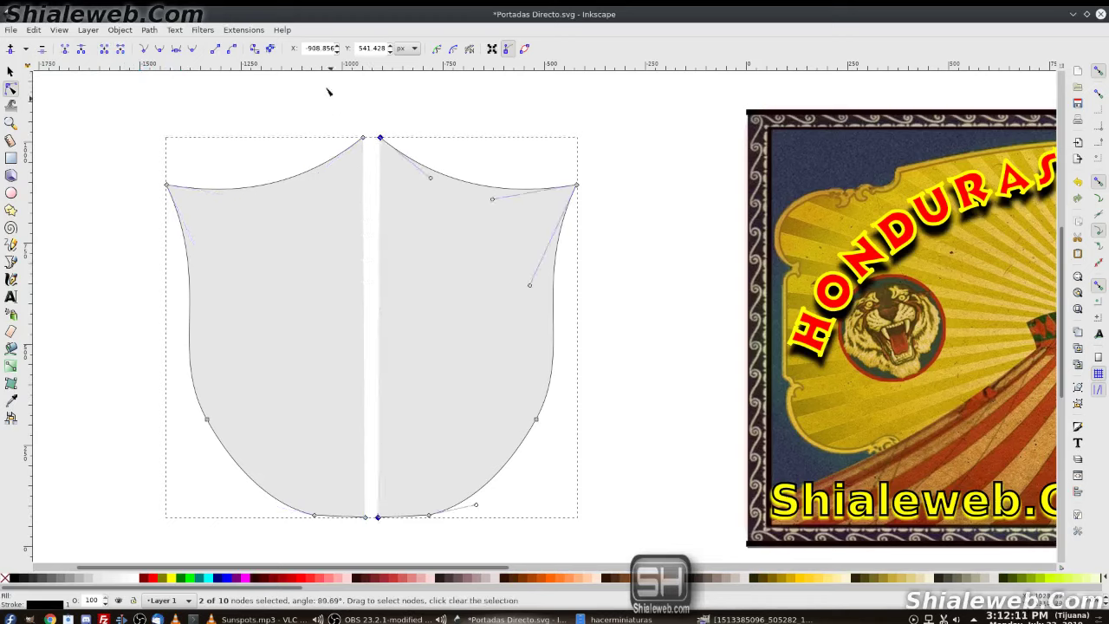
left_click_drag(327, 100, 432, 190)
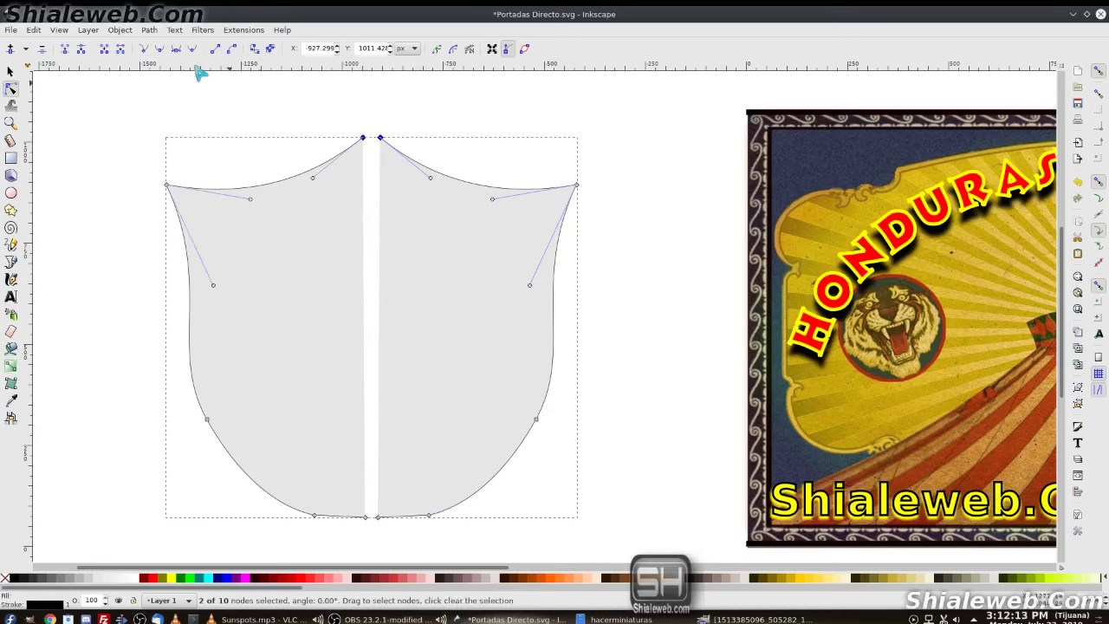
left_click(106, 49)
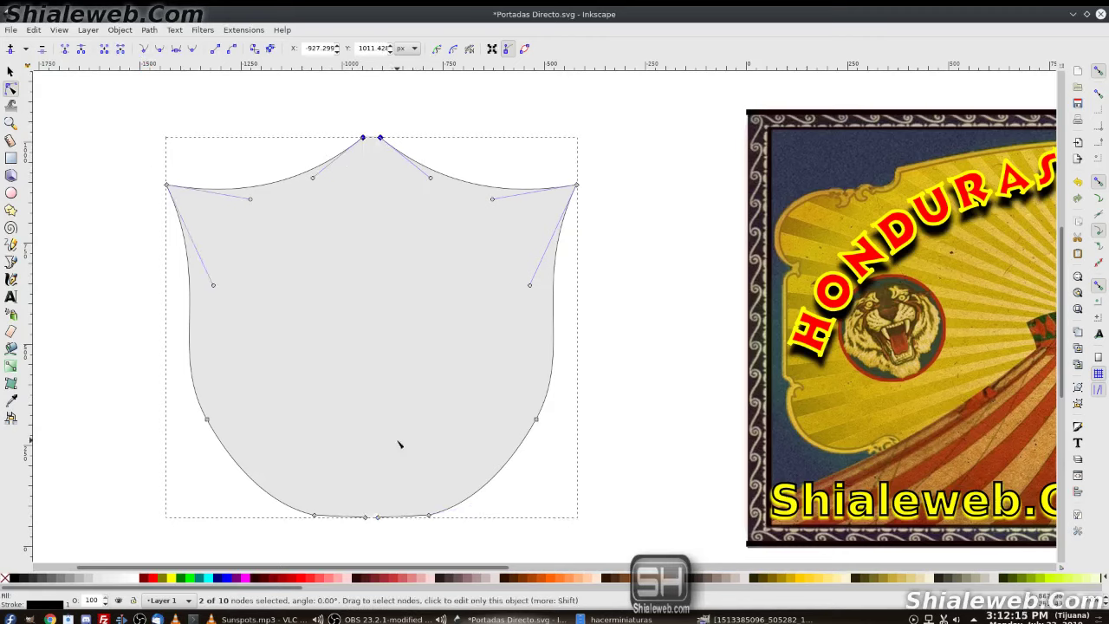
left_click_drag(370, 512, 359, 507)
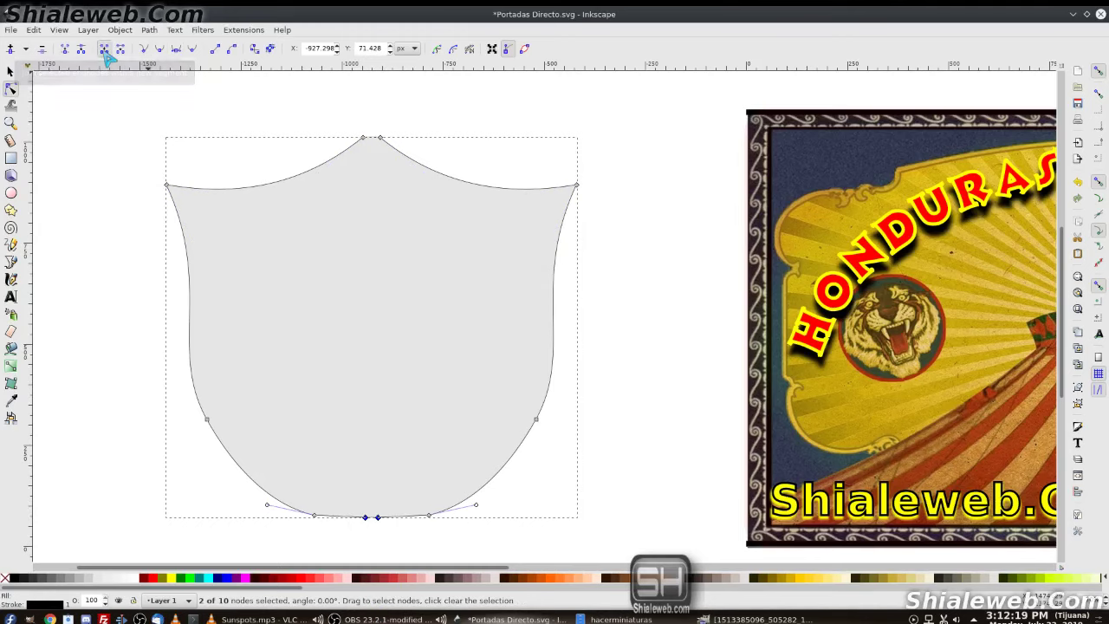
scroll(397, 436, "down", 1)
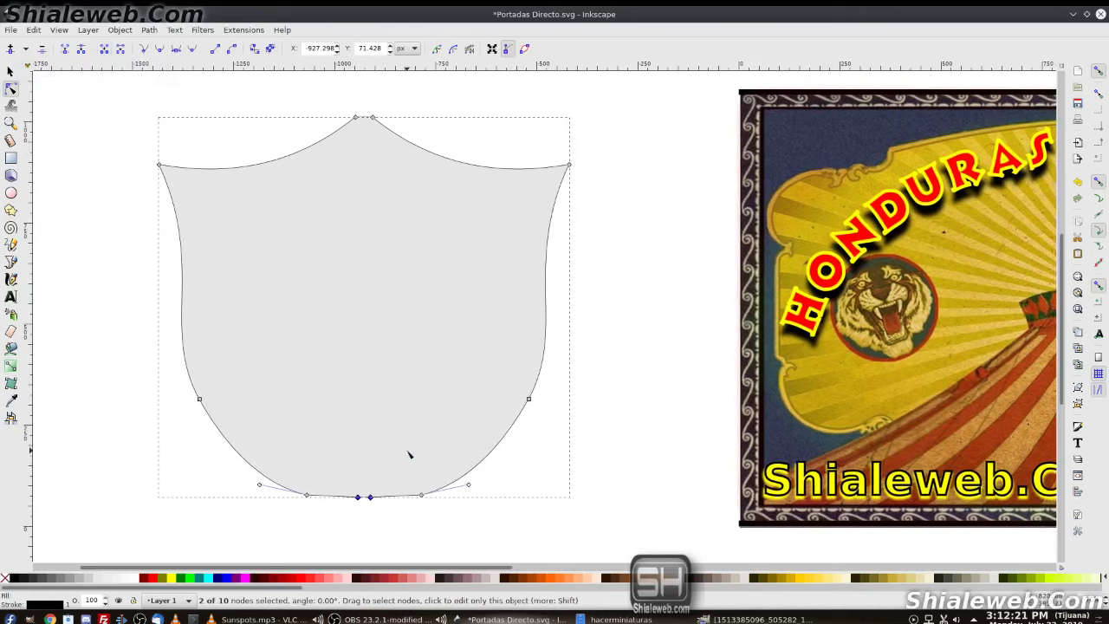
Step: Duplicate the shield and place the copy to the left of the original
key("s")
scroll(520, 442, "down", 1)
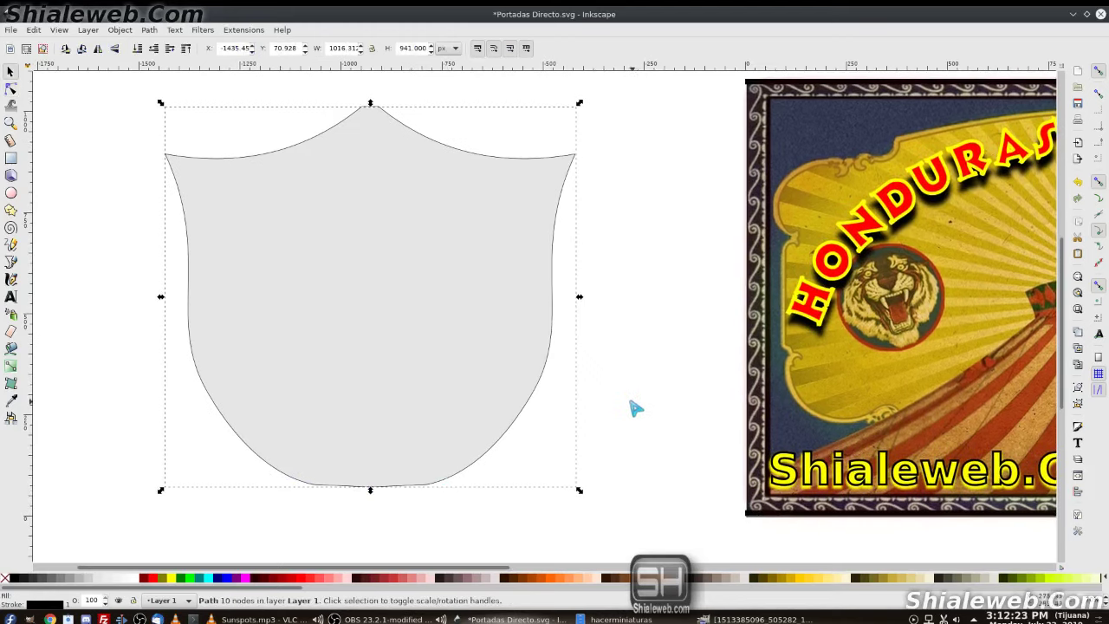
left_click(646, 424)
scroll(549, 359, "down", 3, "ctrl")
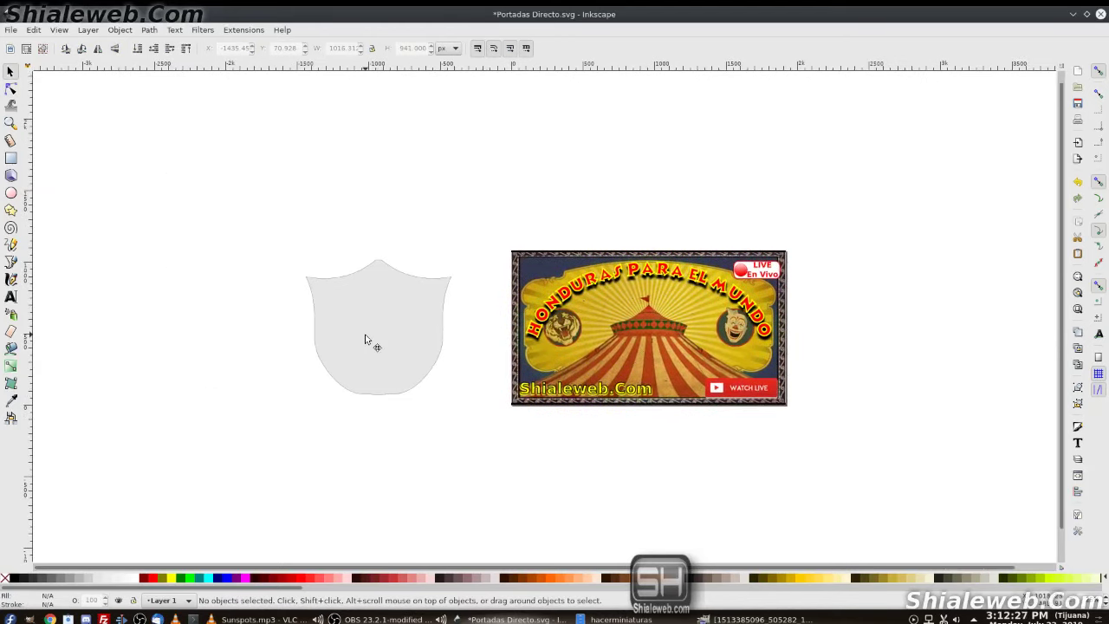
left_click(368, 342)
key("ctrl+d")
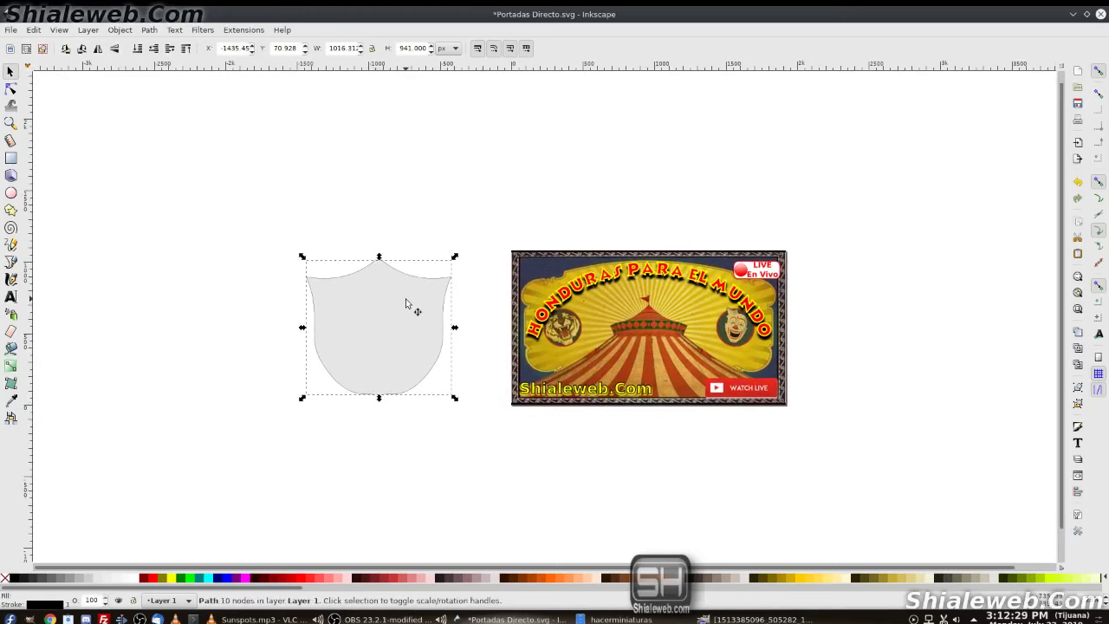
left_click_drag(410, 307, 238, 309)
Step: Stretch the left shield copy taller and wider, to about 1138 × 1273 px
scroll(572, 317, "left", 4)
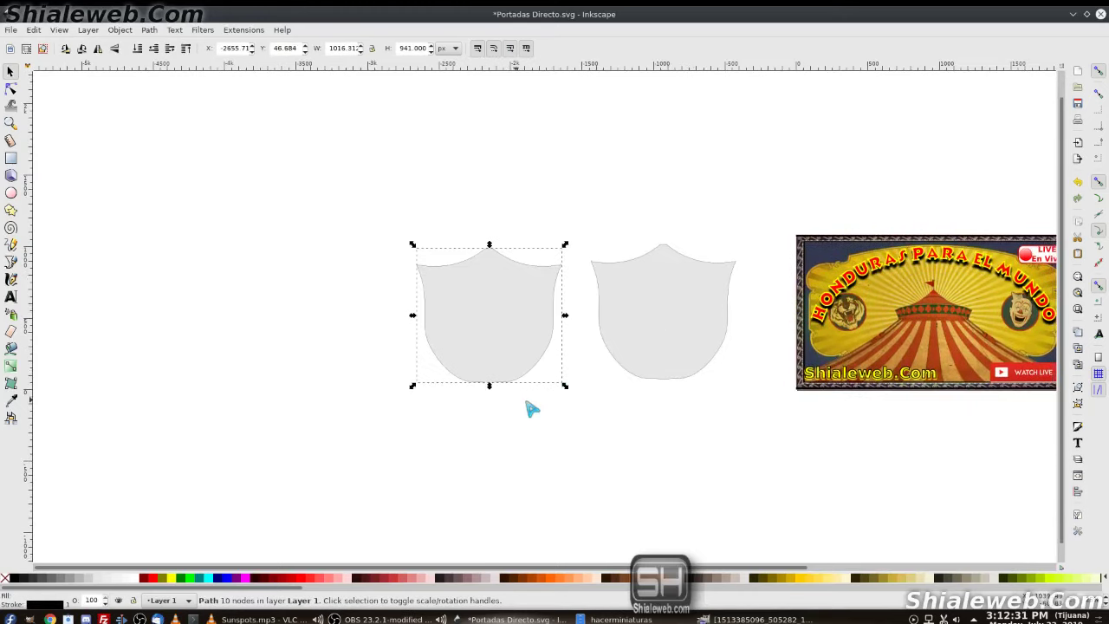
left_click_drag(565, 386, 564, 428)
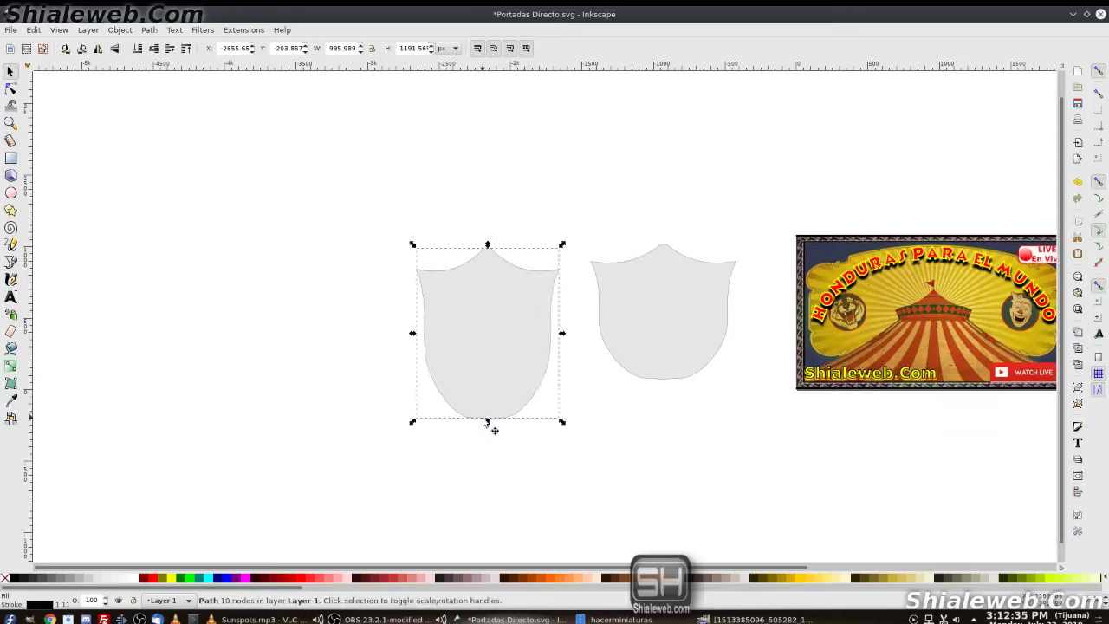
left_click_drag(486, 421, 492, 433)
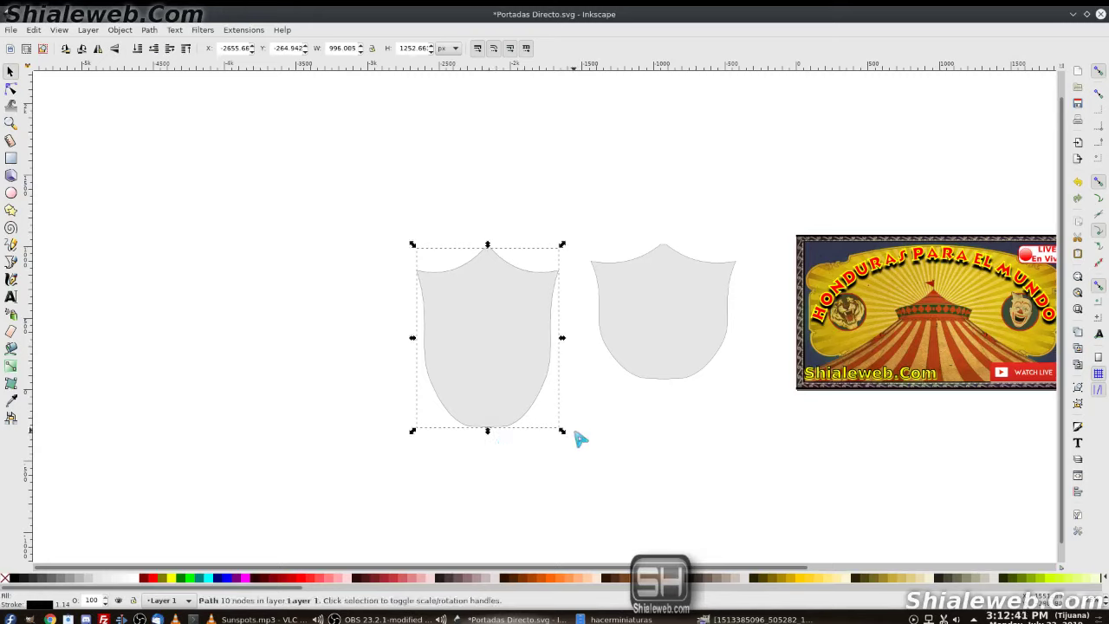
left_click_drag(565, 344, 580, 346)
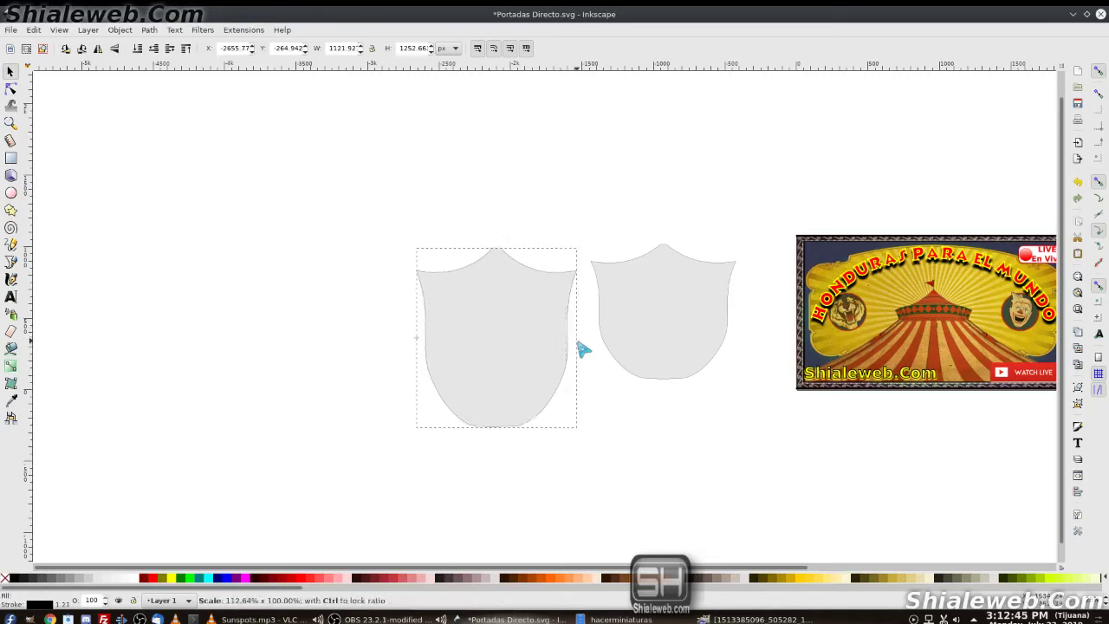
left_click_drag(583, 350, 585, 350)
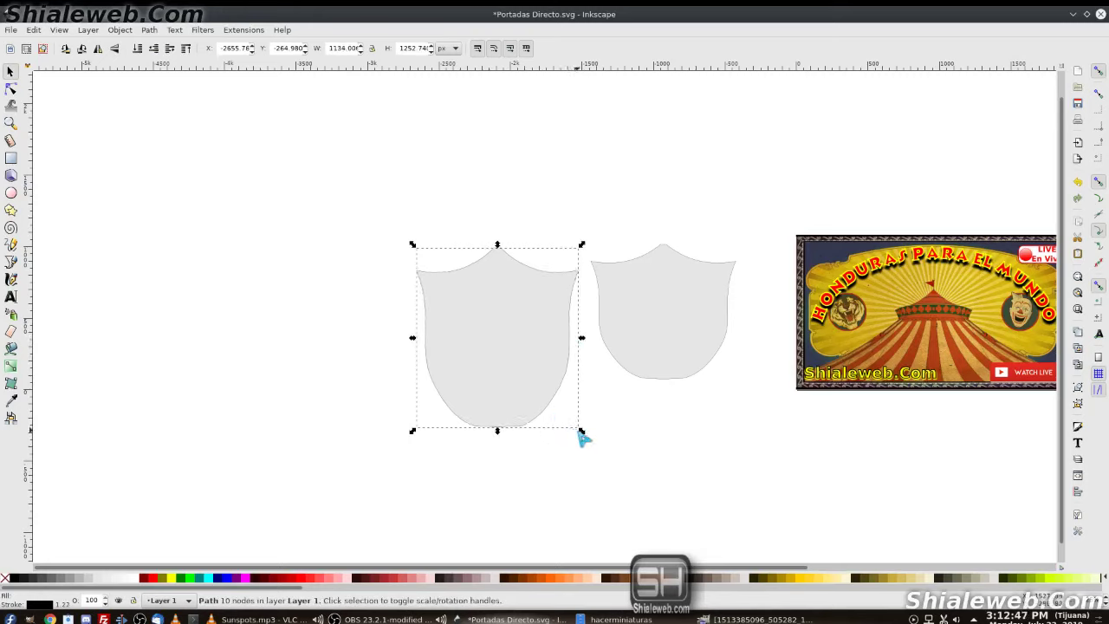
left_click_drag(583, 440, 586, 442)
Step: Export the selected shield as path1027.png at 2371 × 2652 px and save the document
left_click(11, 30)
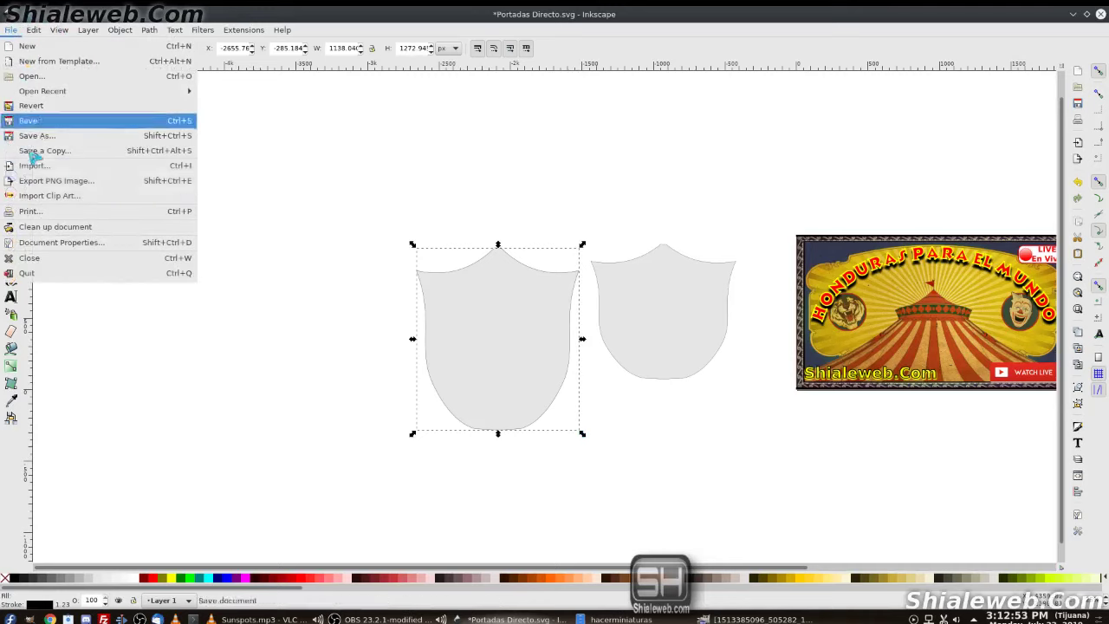
left_click(50, 187)
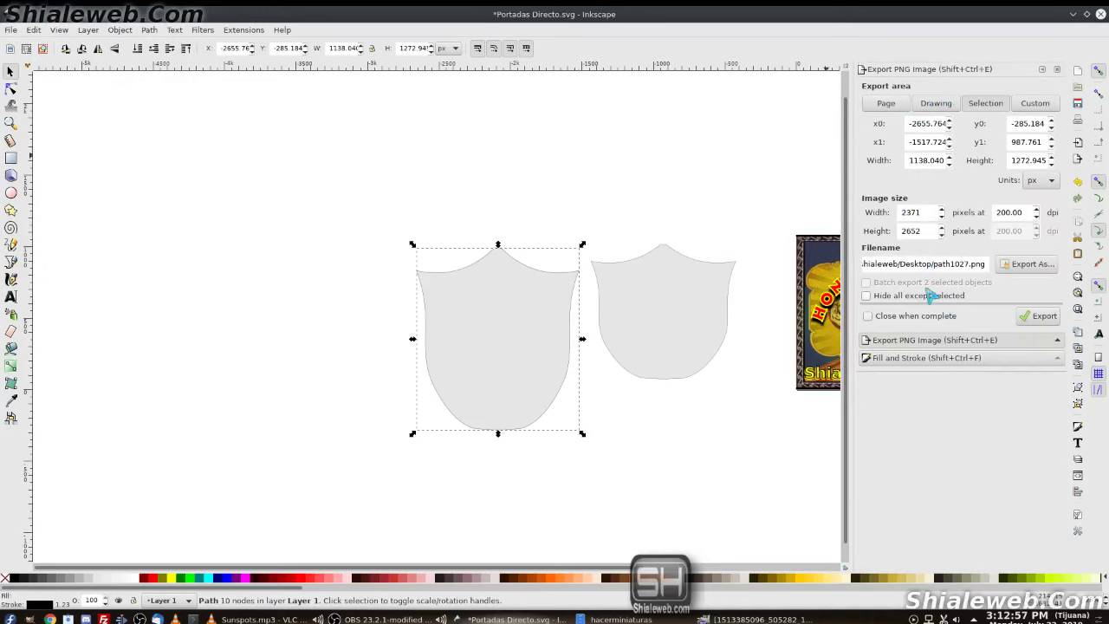
left_click(1044, 316)
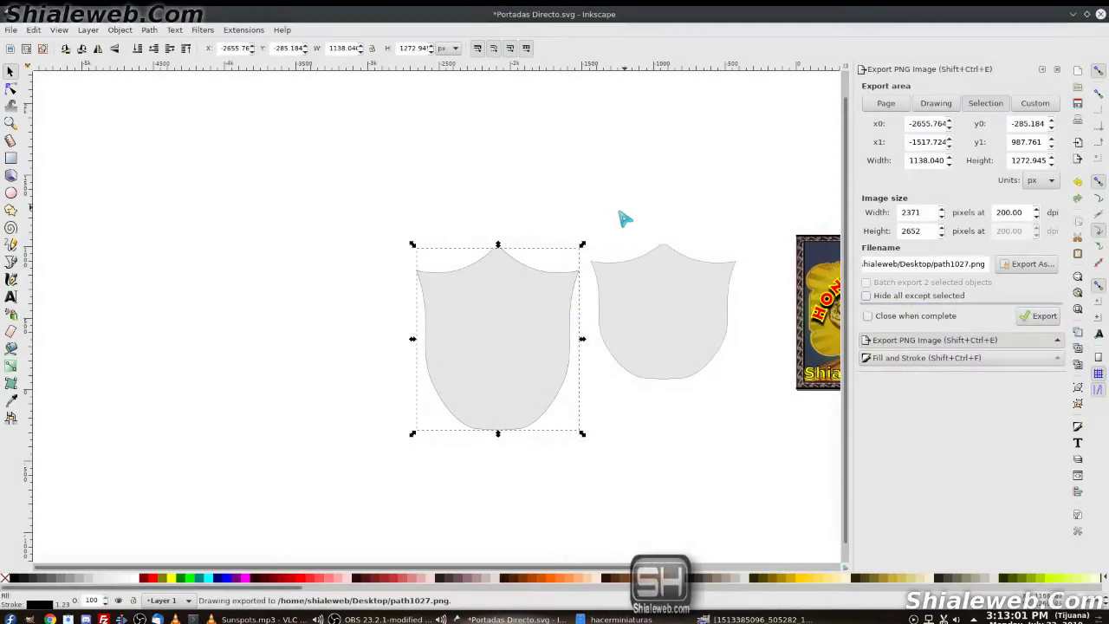
key("shift+ctrl+e")
key("ctrl+s")
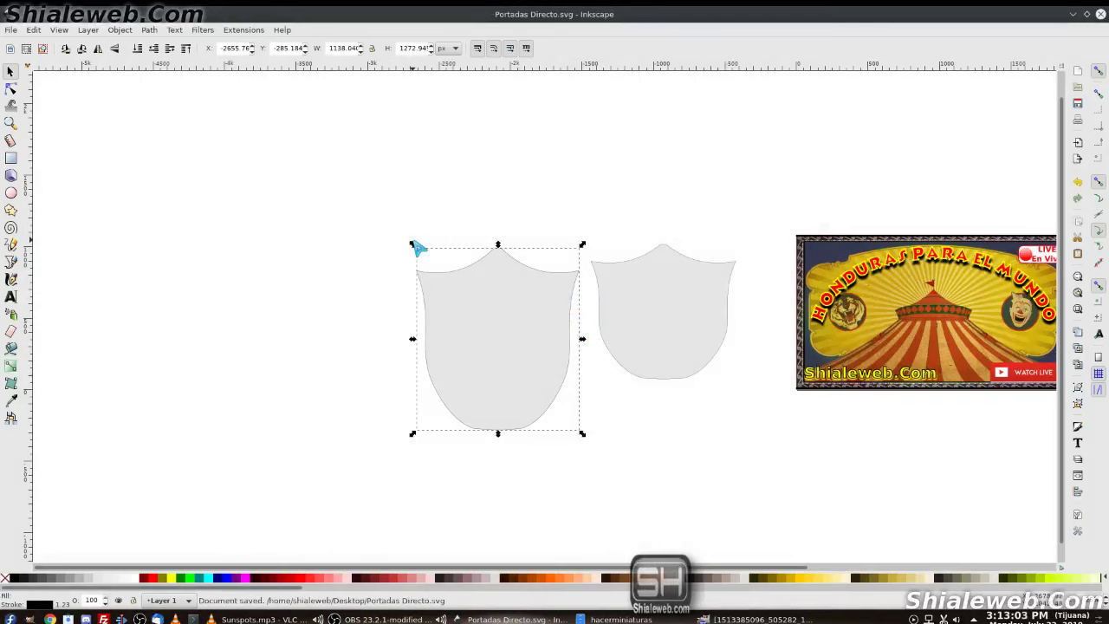
Step: Drag path1027.png from the Desktop folder onto the GIMP photo as a new layer
double_click(633, 14)
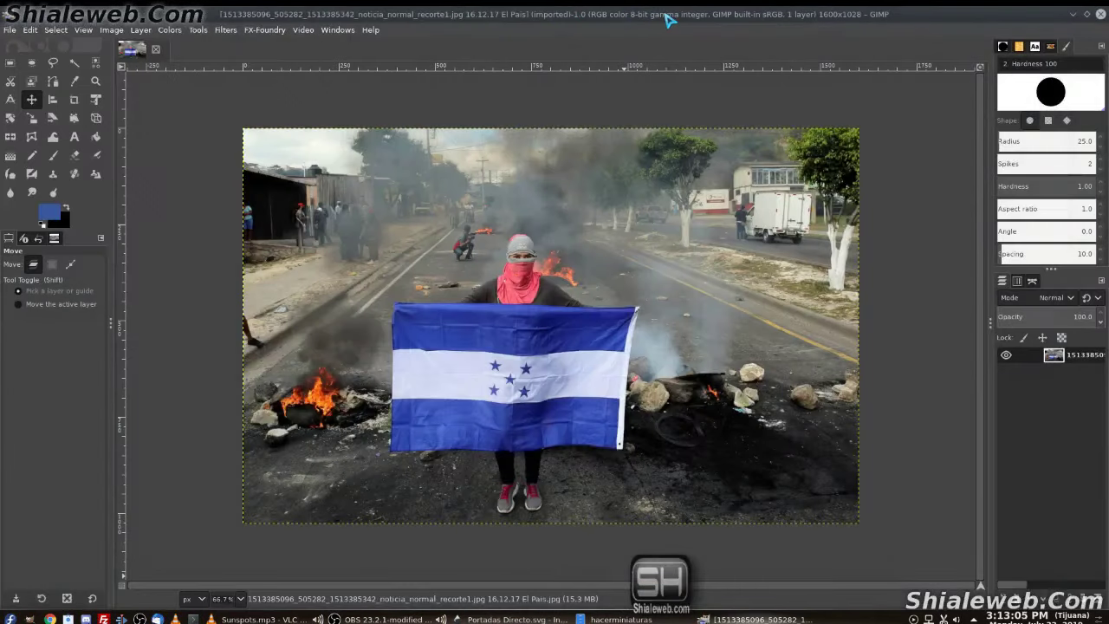
left_click(622, 619)
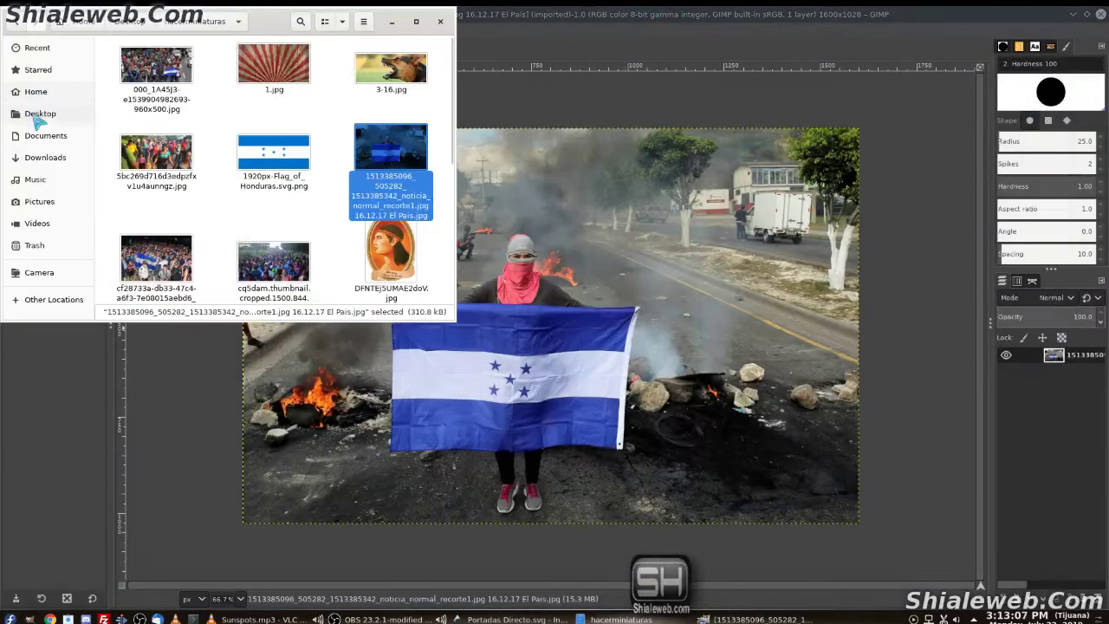
left_click(40, 113)
scroll(317, 195, "down", 2)
scroll(295, 221, "down", 3)
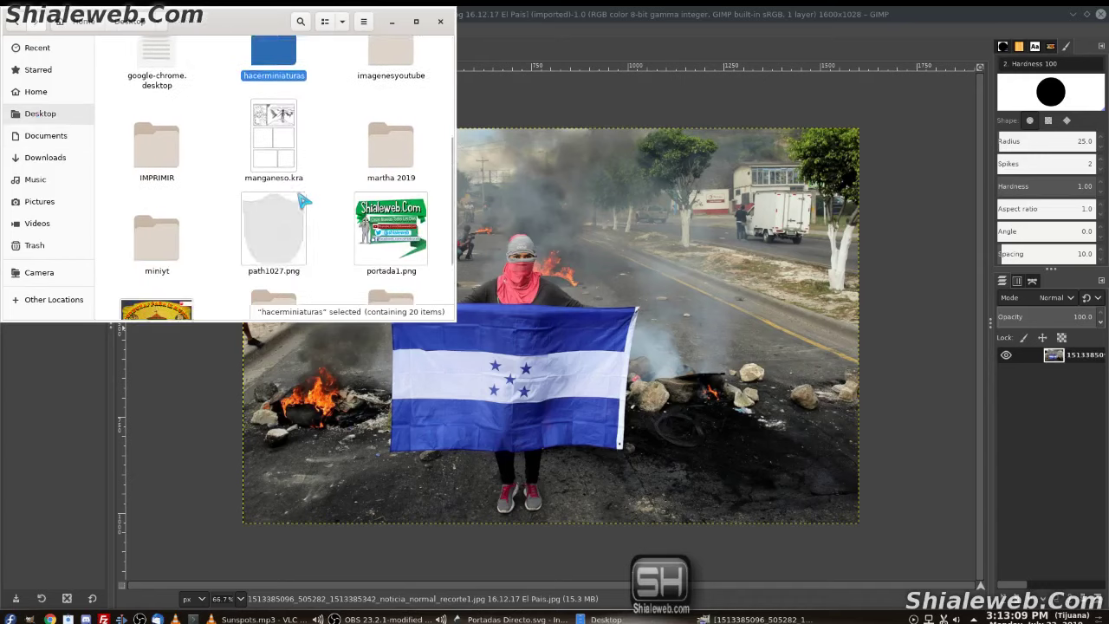
left_click_drag(269, 235, 590, 303)
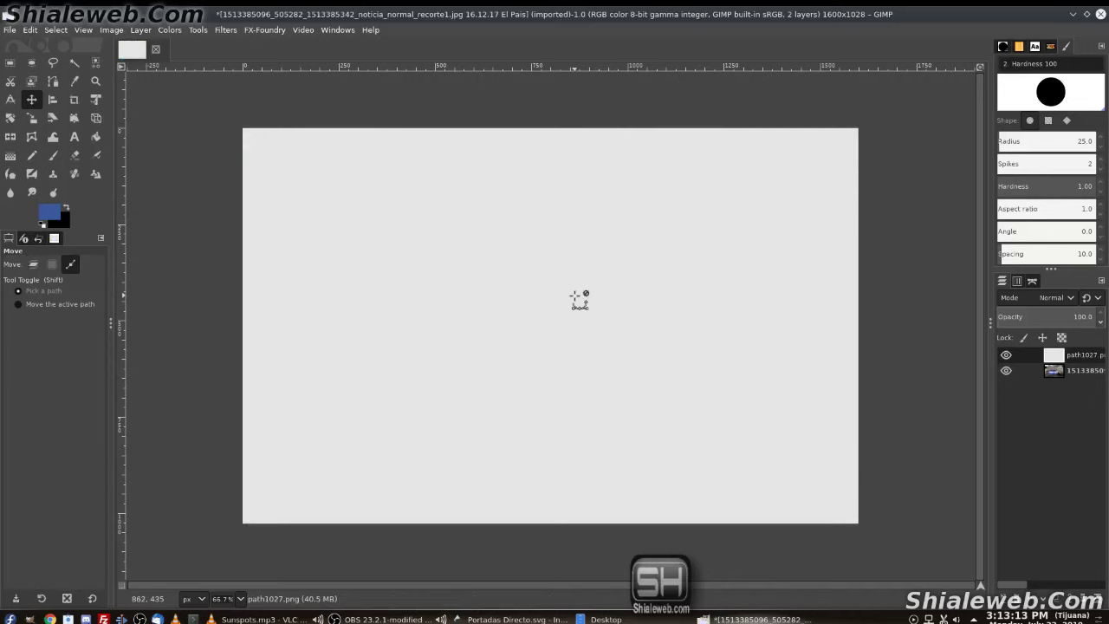
scroll(576, 299, "down", 4, "ctrl")
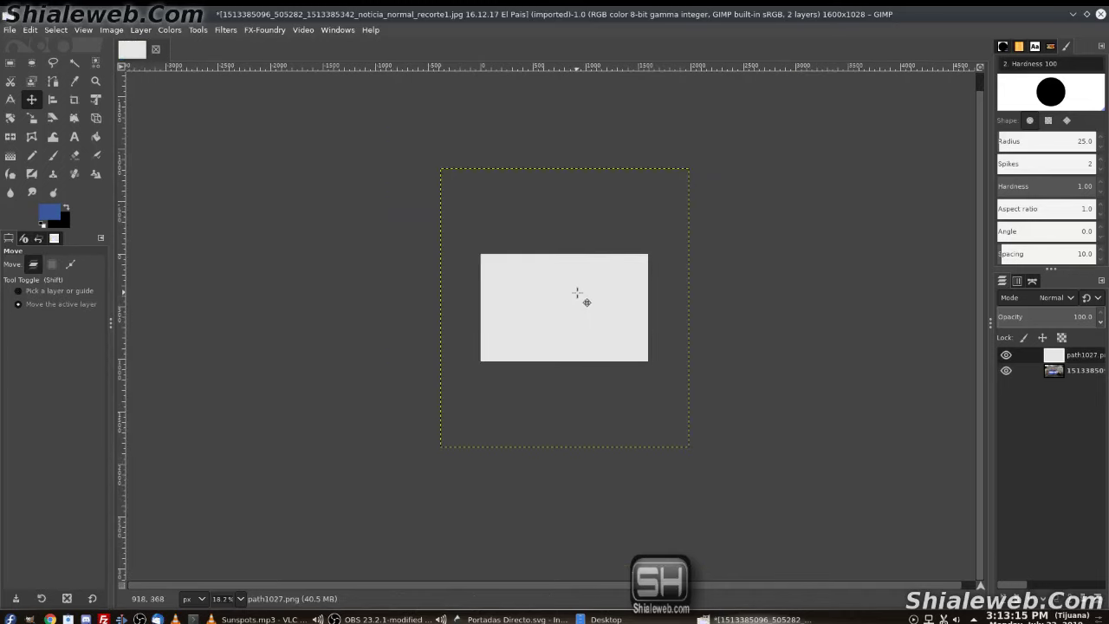
Step: Scale the shield layer to about 37% and move it left over the protester
key("shift+t")
left_click(577, 293)
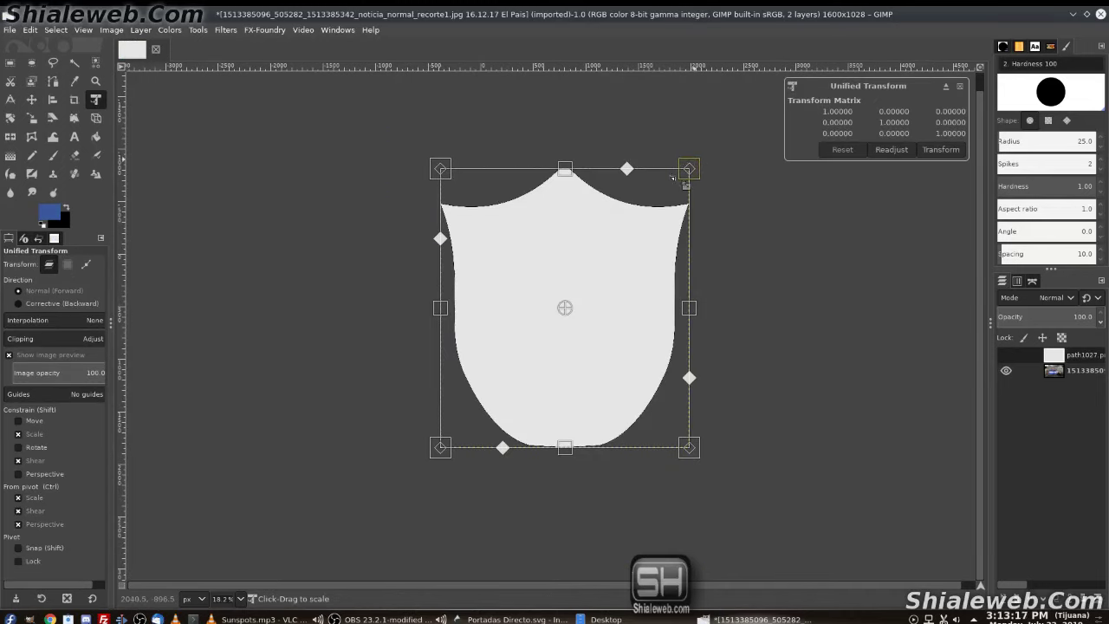
mouse_move(672, 178)
left_mouse_down()
mouse_move(544, 344)
mouse_move(562, 346)
left_mouse_up()
scroll(577, 333, "up", 1, "ctrl")
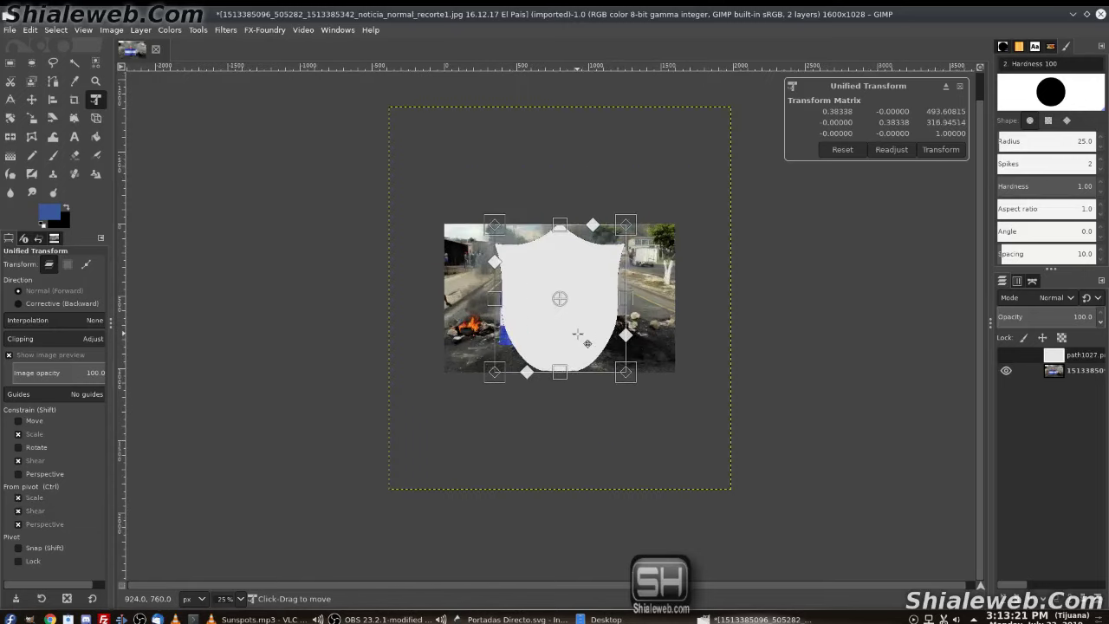
scroll(577, 334, "up", 1, "ctrl")
scroll(577, 333, "up", 1, "ctrl")
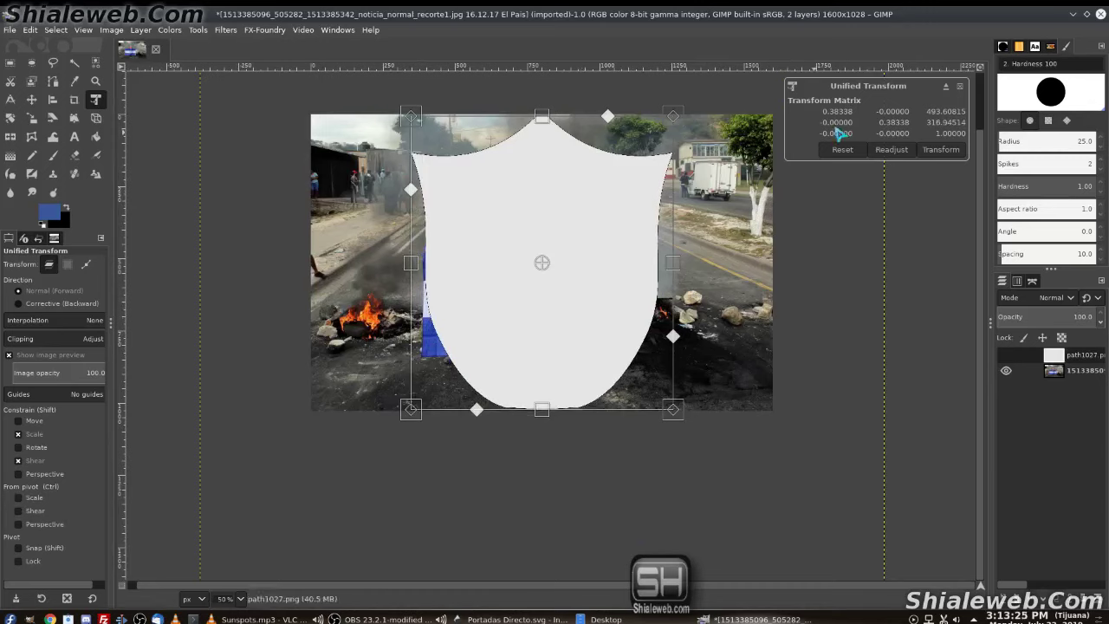
left_click(940, 150)
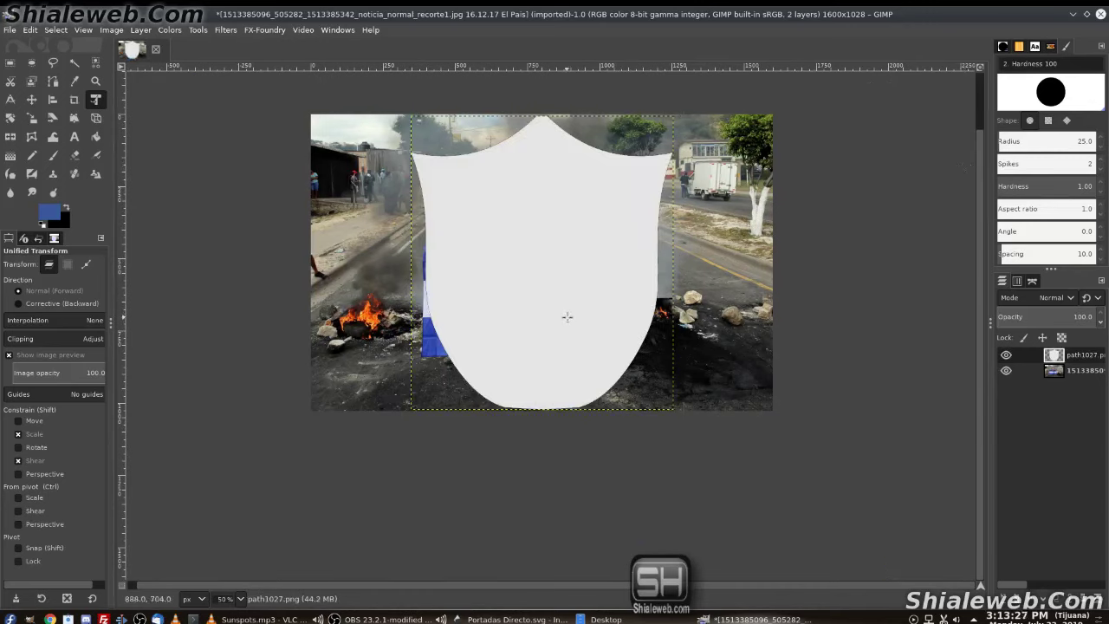
key("m")
left_click_drag(518, 296, 492, 295)
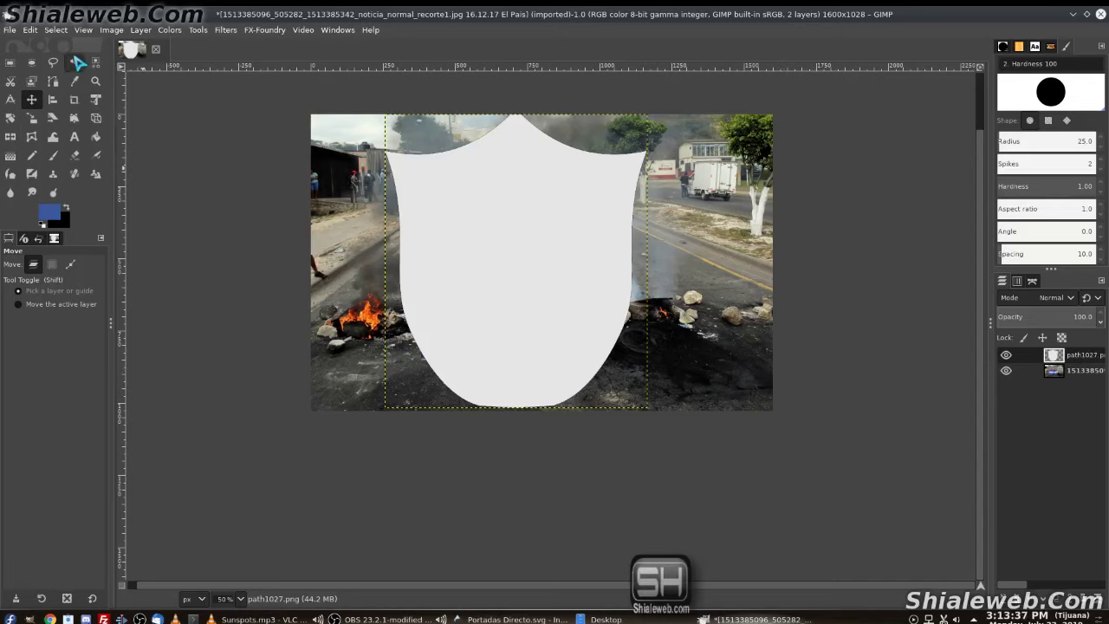
Step: Fuzzy-select the white shield, add an alpha channel to the photo layer, and hide the shield layer
left_click(74, 62)
left_click(528, 233)
left_click(1057, 373)
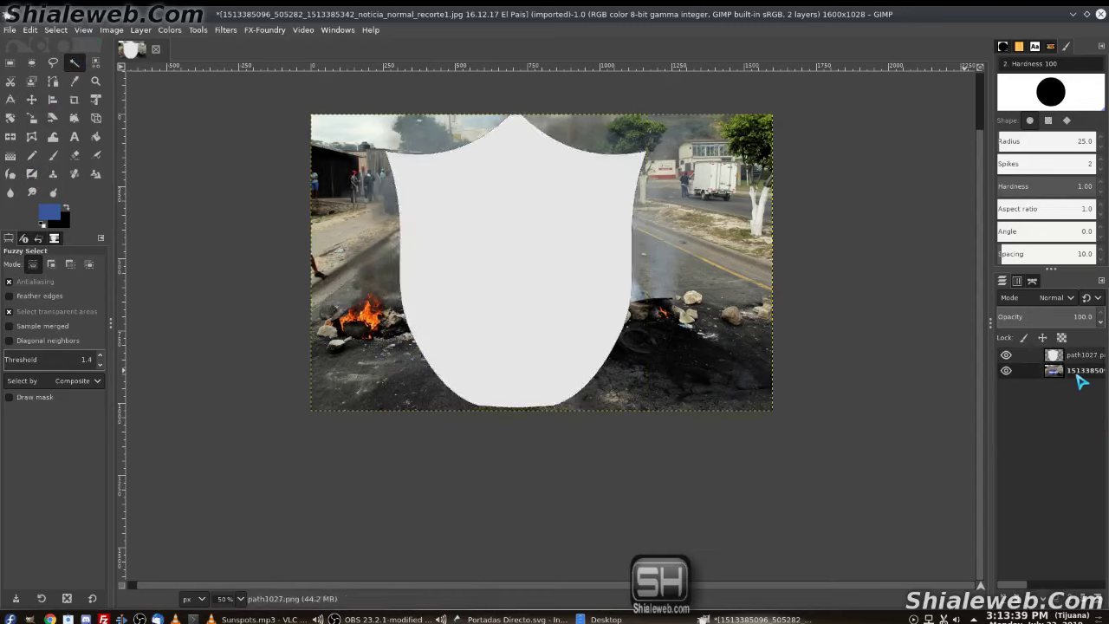
right_click(1058, 381)
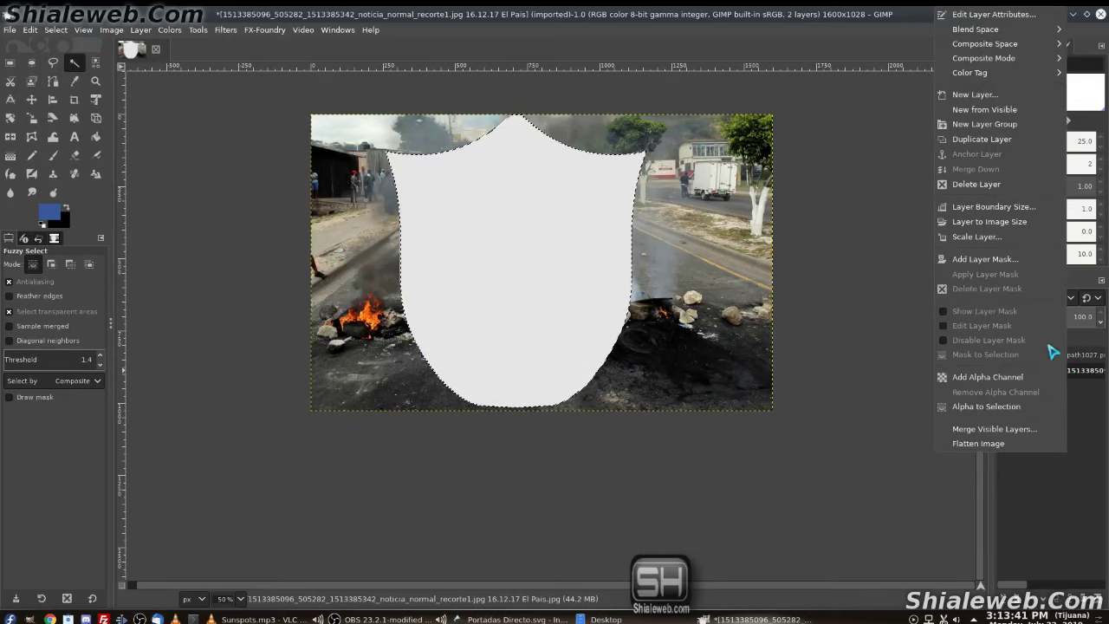
left_click(1013, 382)
left_click(1006, 355)
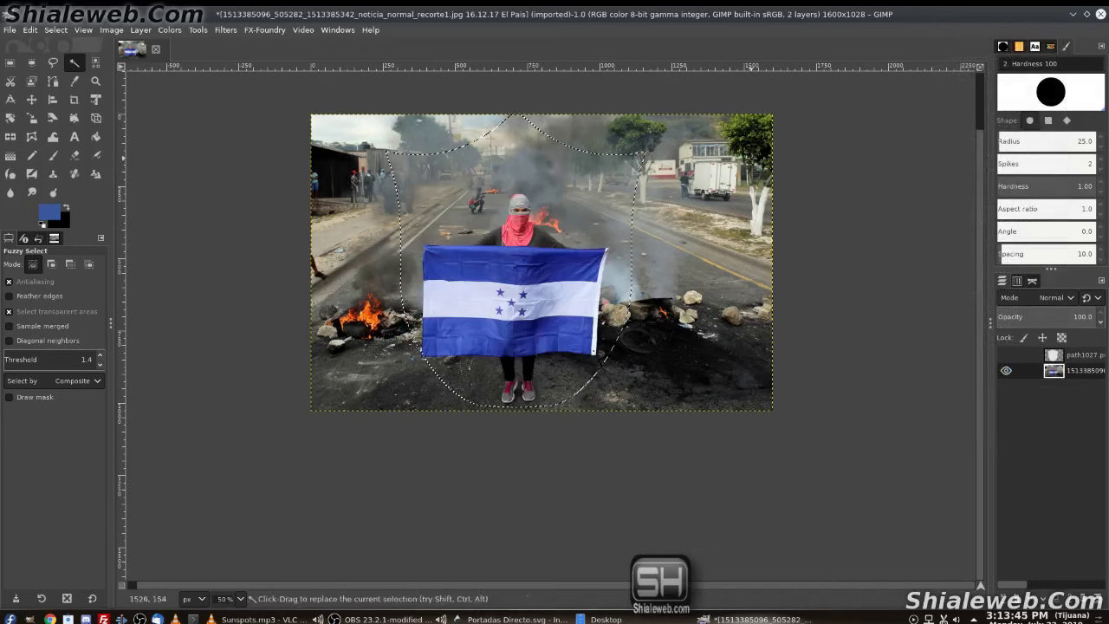
Step: Invert the selection, cut away the photo outside the shield, and deselect
left_click(57, 29)
left_click(83, 76)
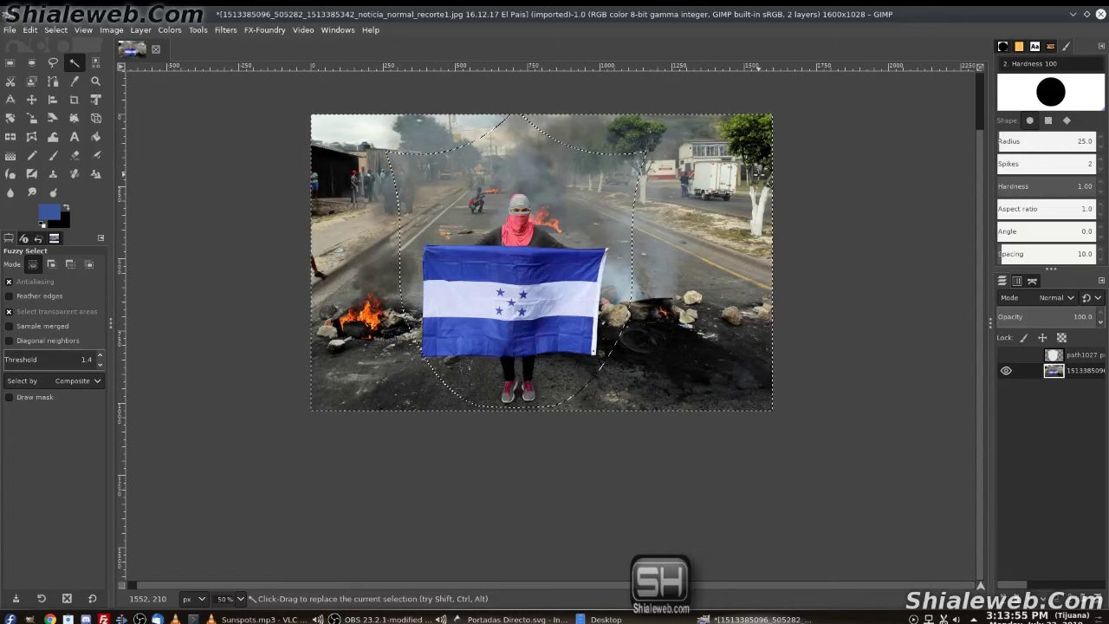
key("ctrl+x")
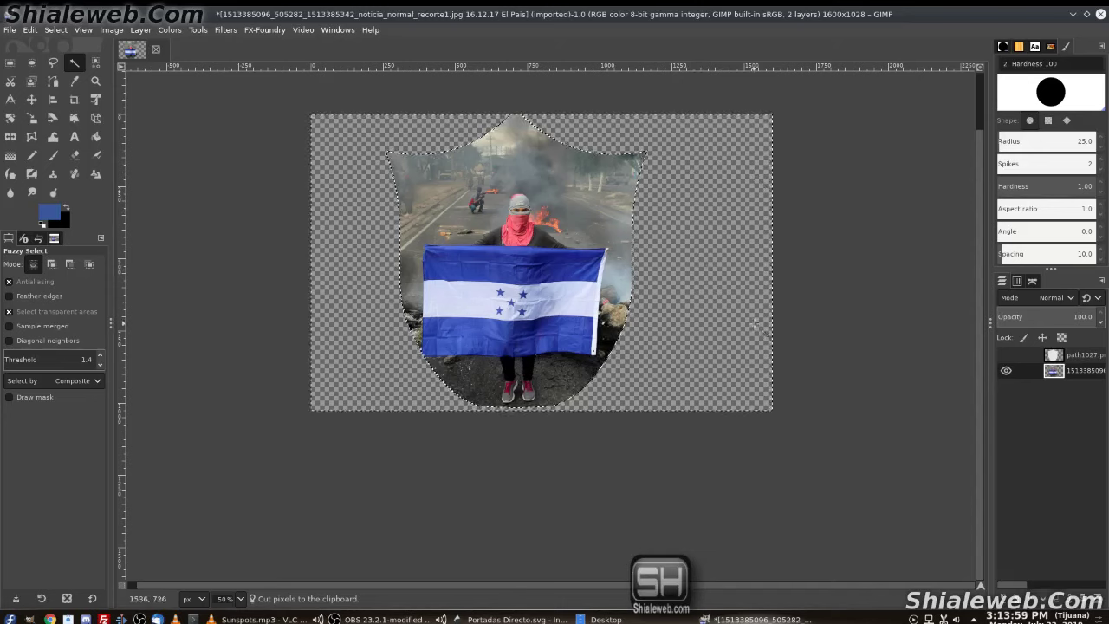
key("r")
left_click(783, 214)
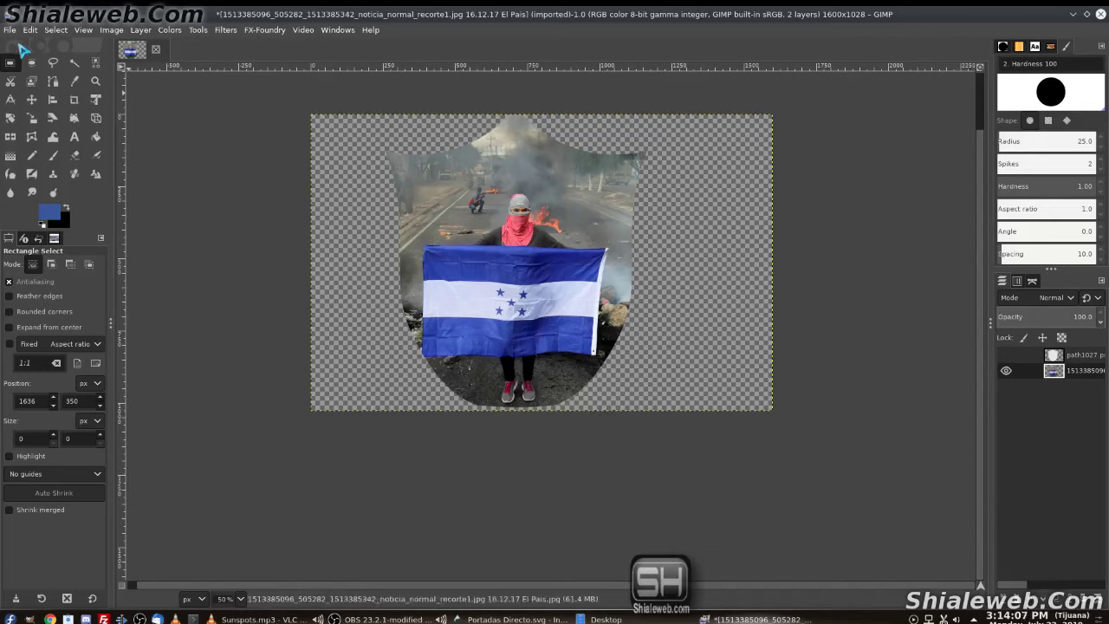
left_click(11, 30)
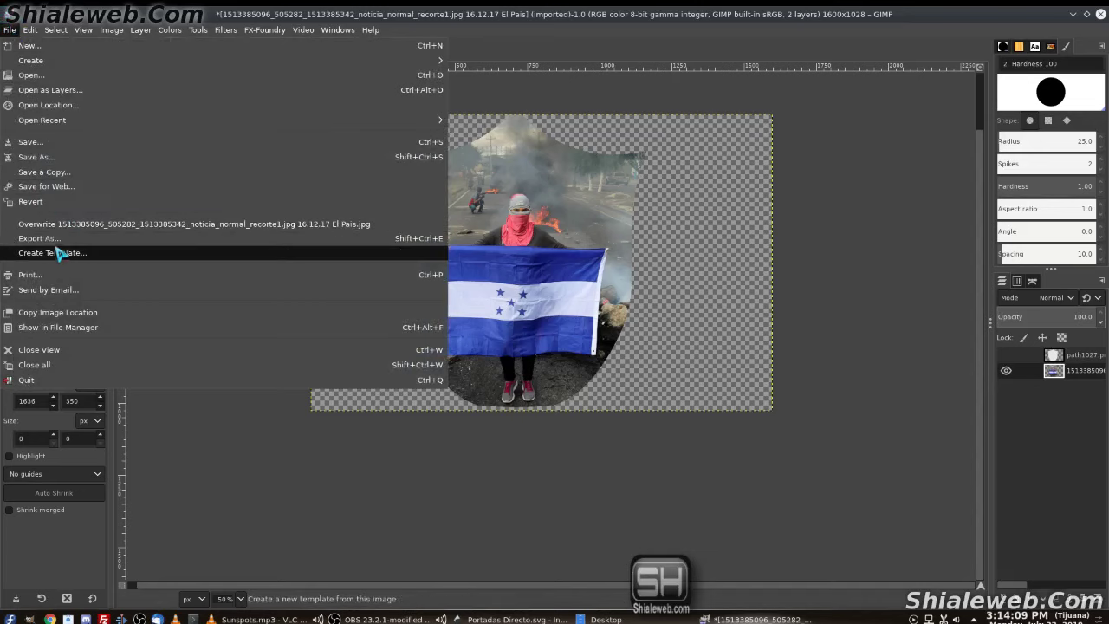
Step: Export the cutout as coneja.png into Desktop/hacerminiaturas with the default PNG settings
left_click(55, 243)
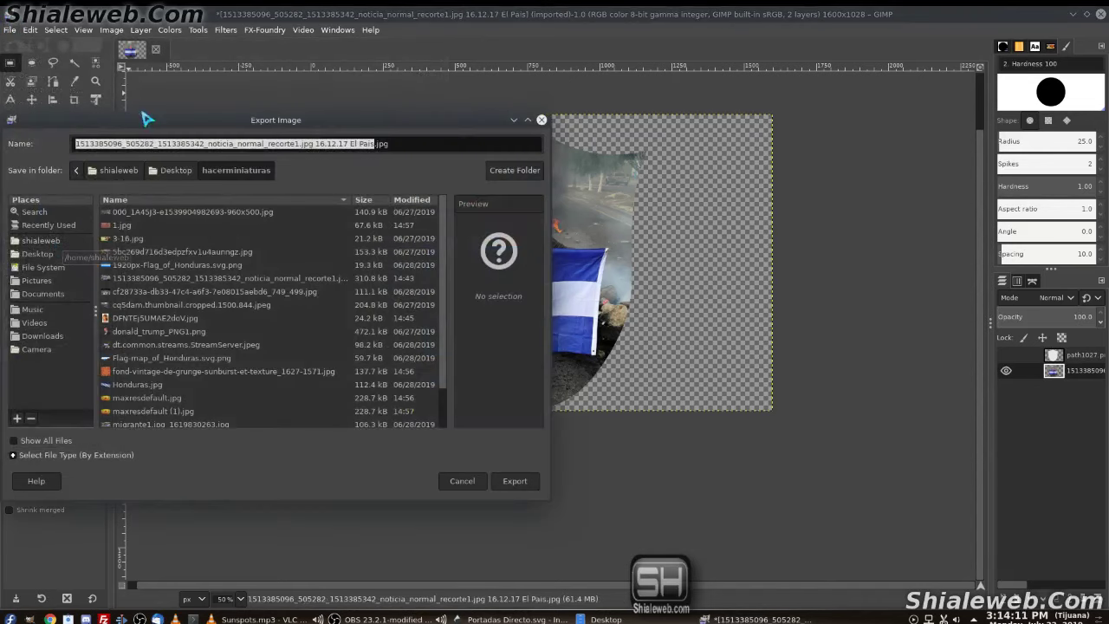
type("coneja")
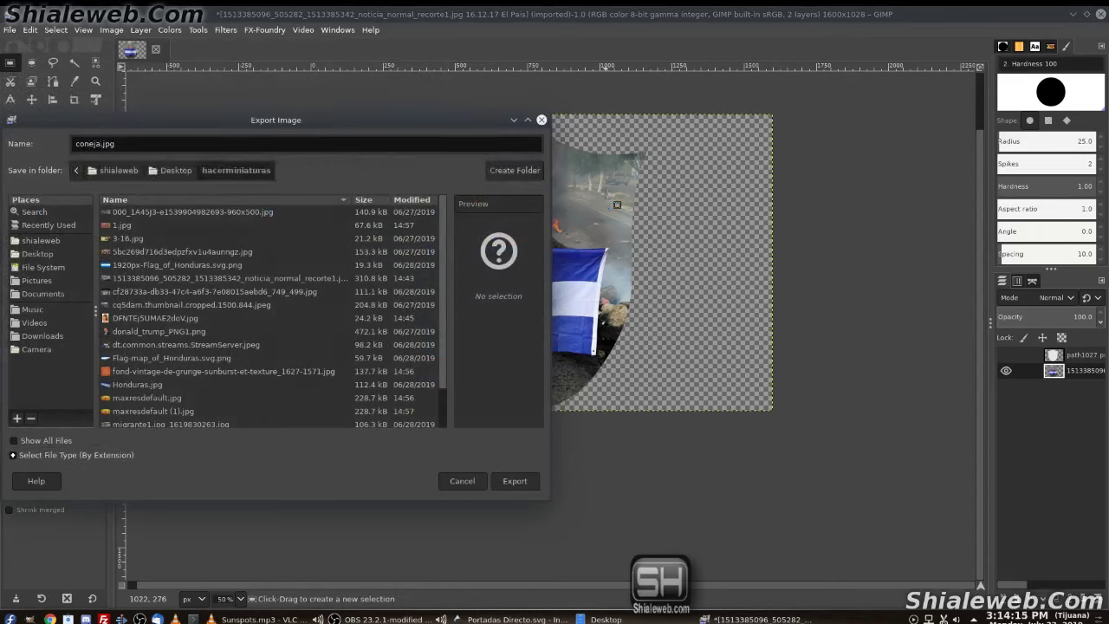
key("Return")
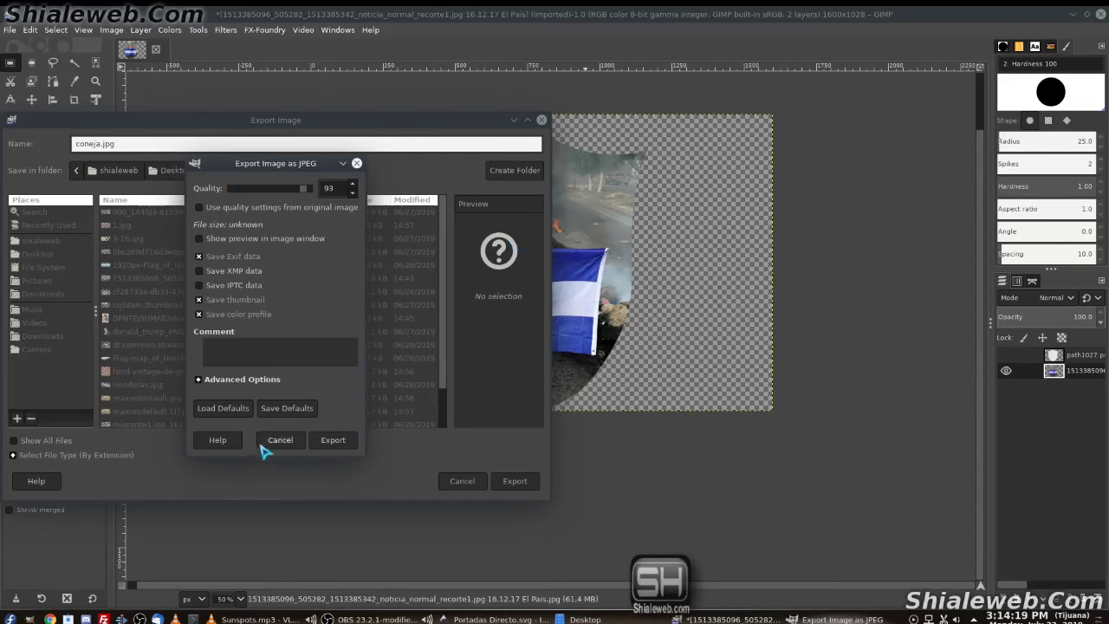
left_click(280, 443)
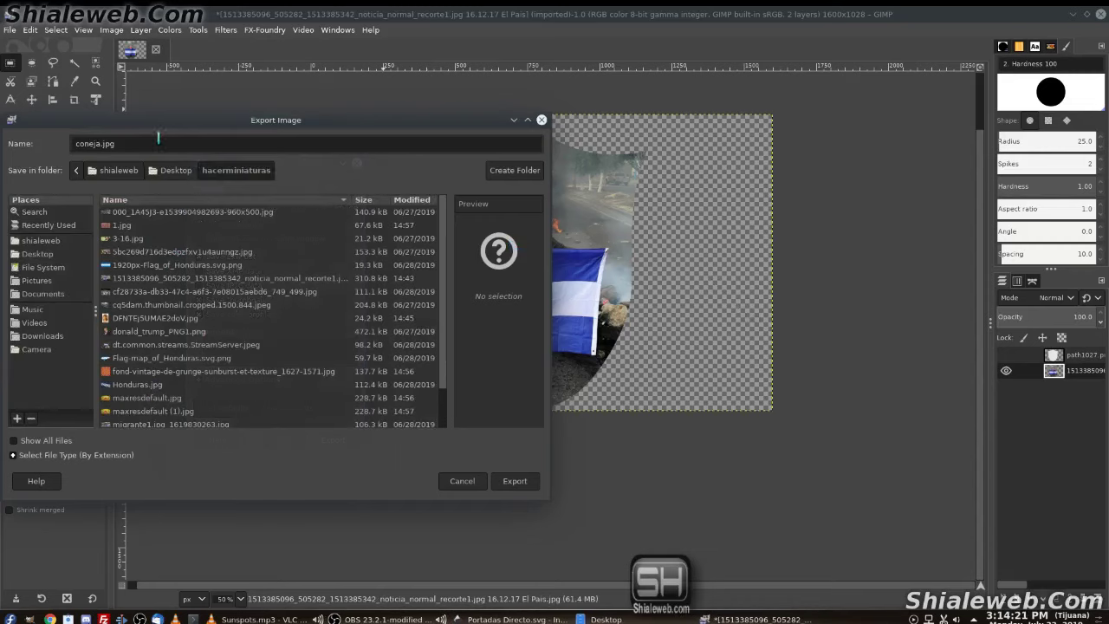
left_click(135, 144)
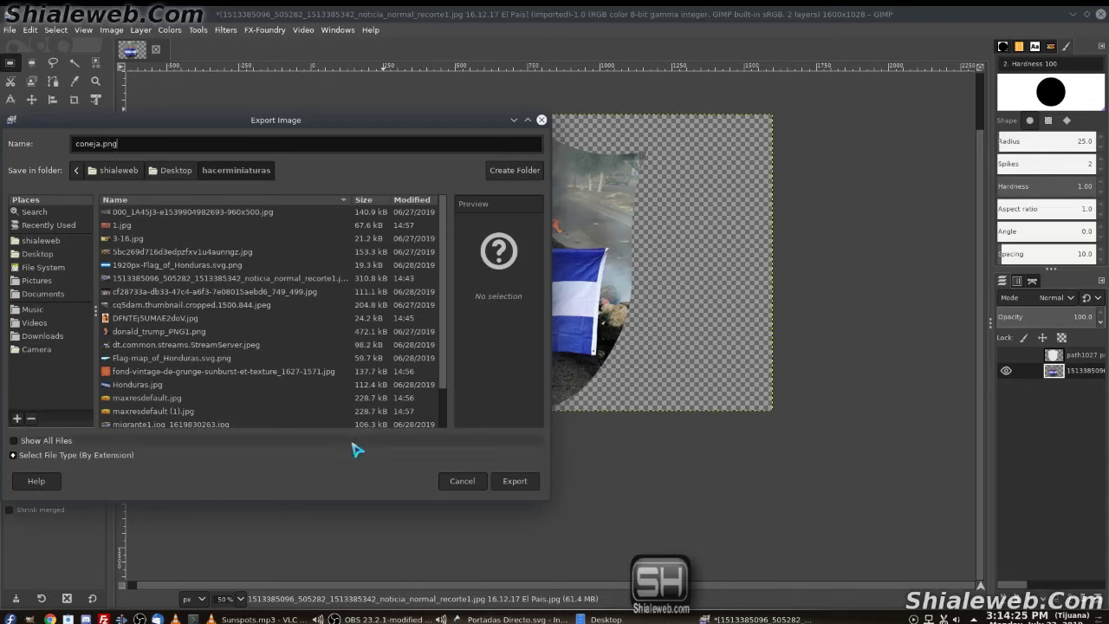
left_click(520, 481)
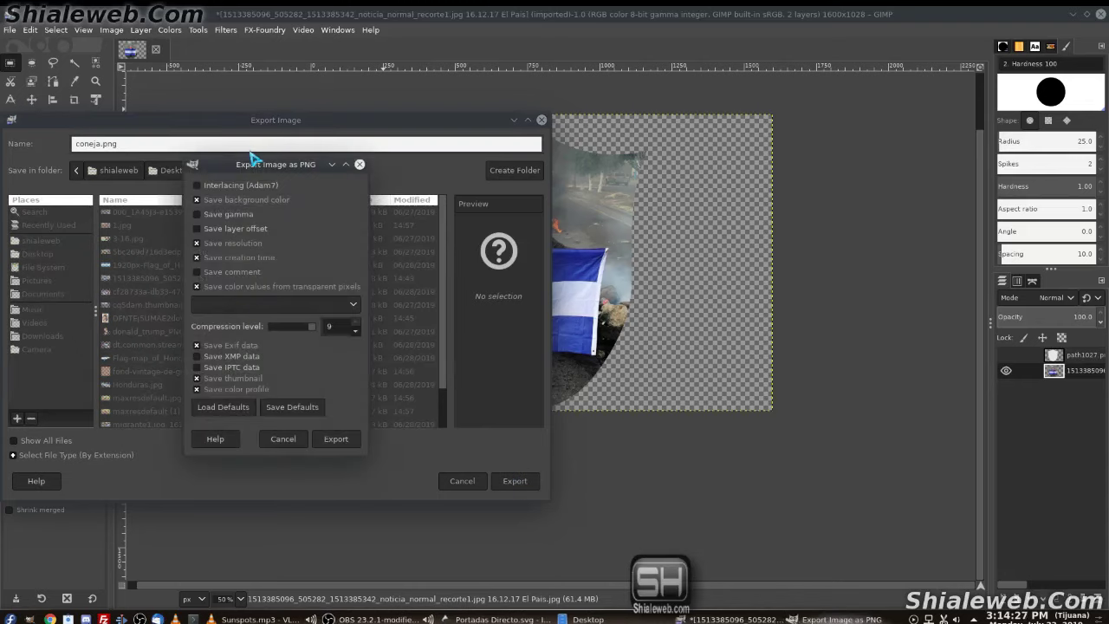
left_click(336, 439)
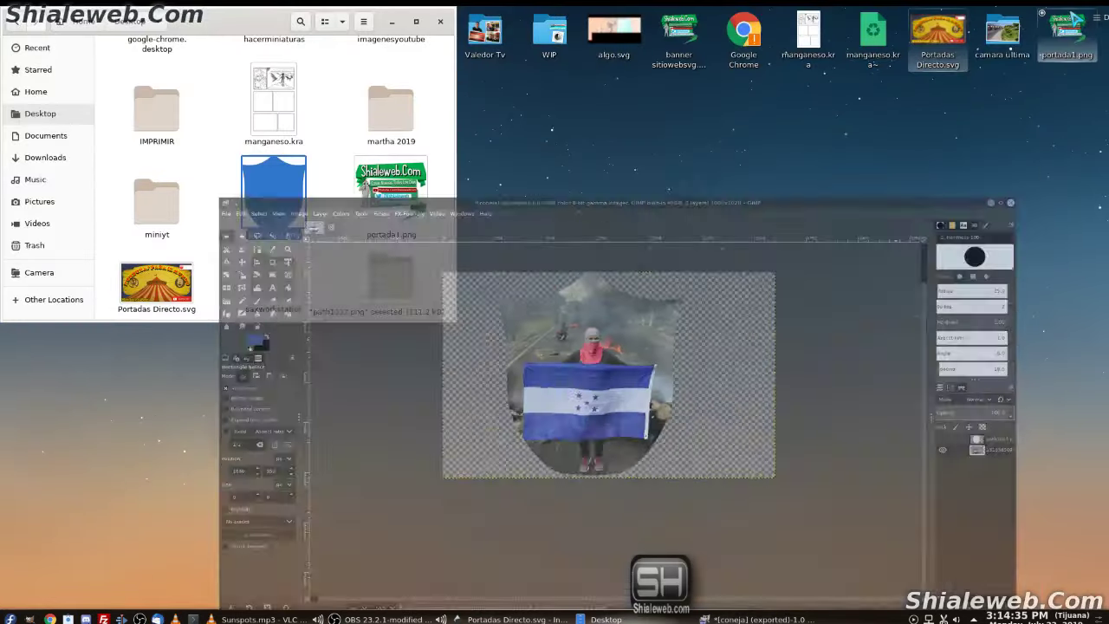
Step: Minimize GIMP and bring the Inkscape cover document back, maximized
left_click(1073, 14)
left_click(499, 619)
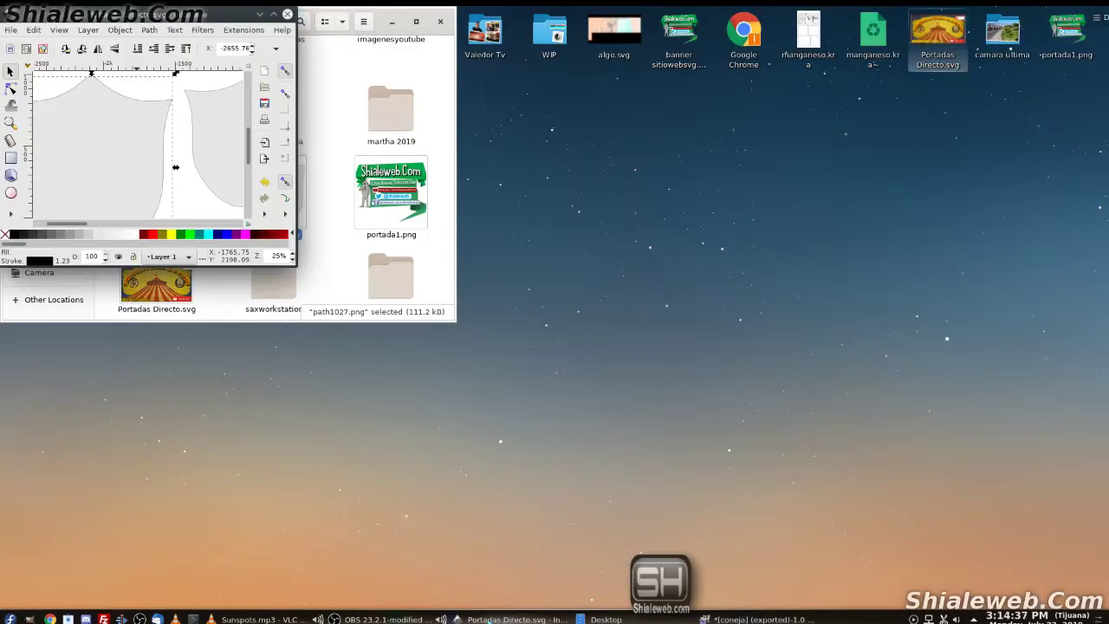
double_click(140, 19)
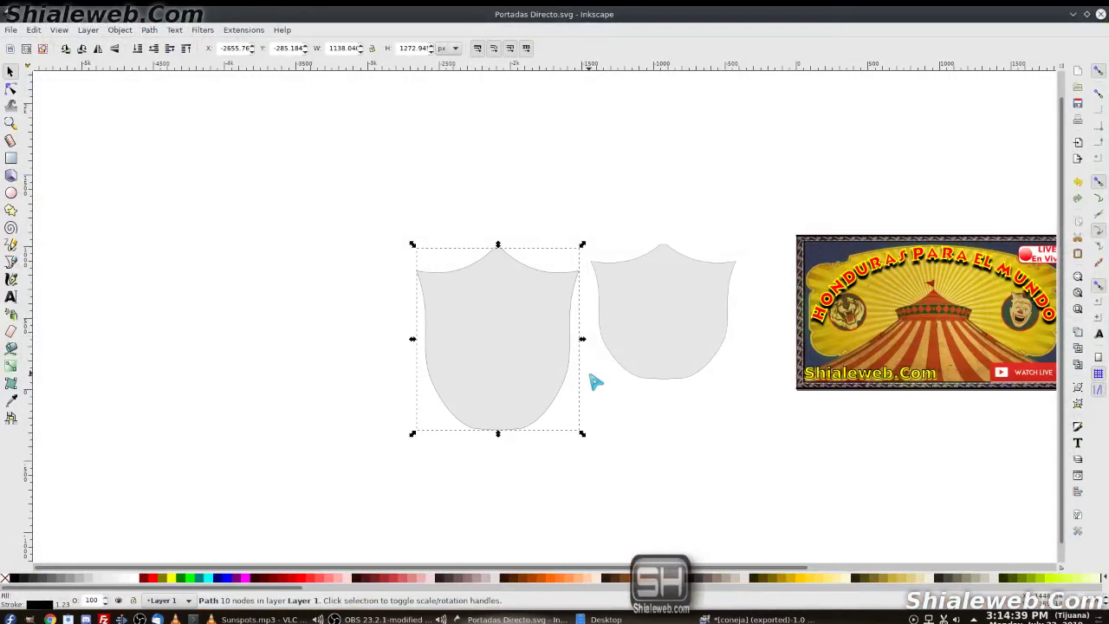
Step: Delete the larger shield, then undo so both shields remain
key("Delete")
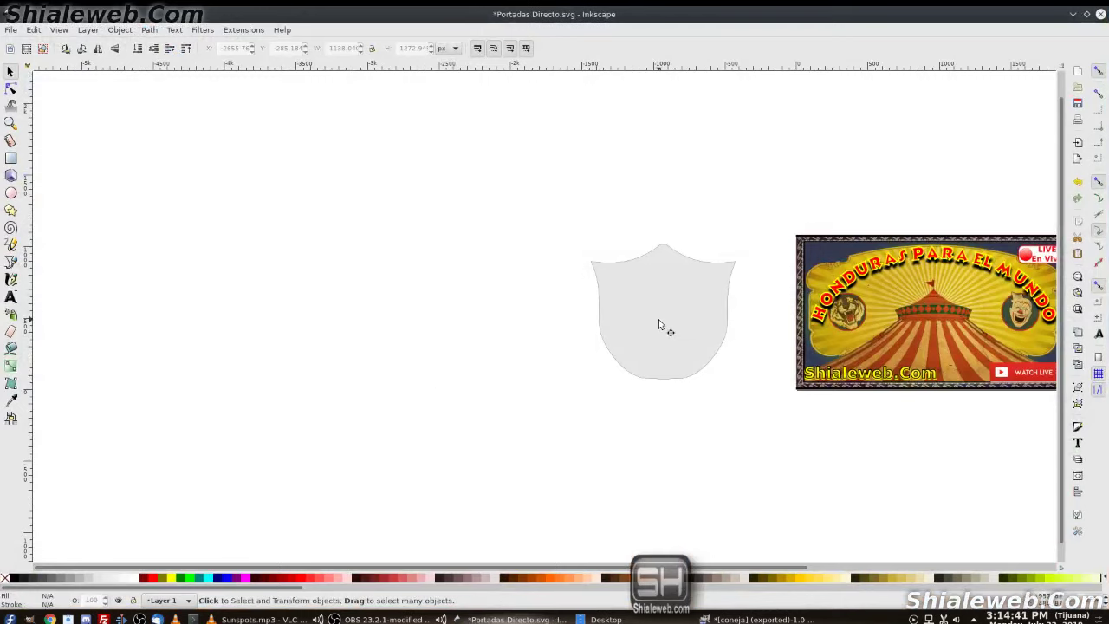
left_click(660, 325)
scroll(660, 325, "right", 10)
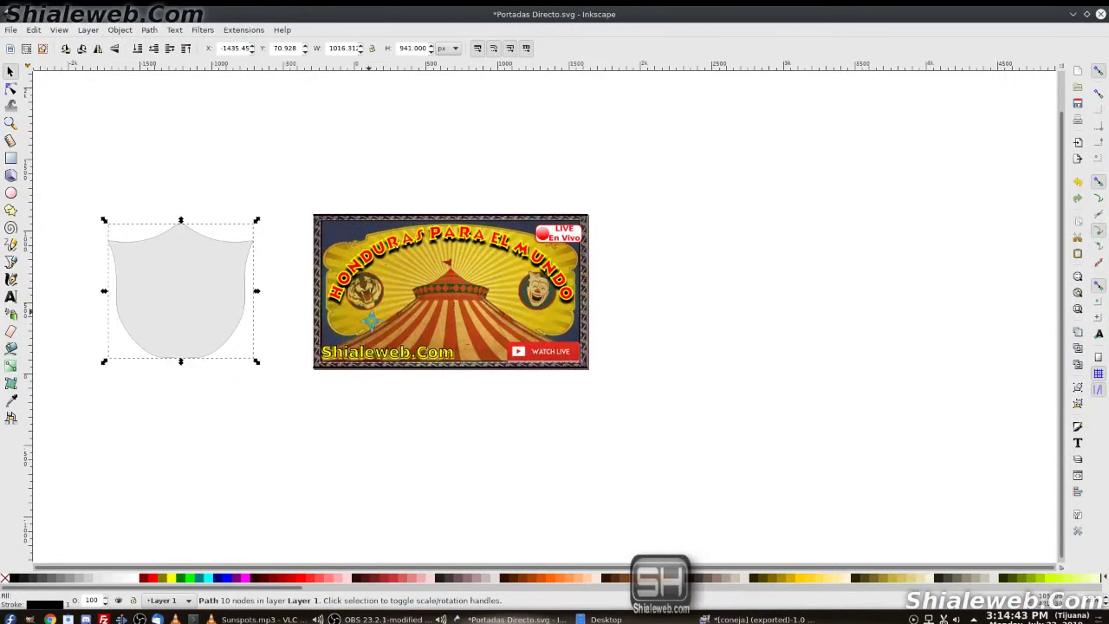
scroll(372, 321, "left", 2)
key("ctrl+z")
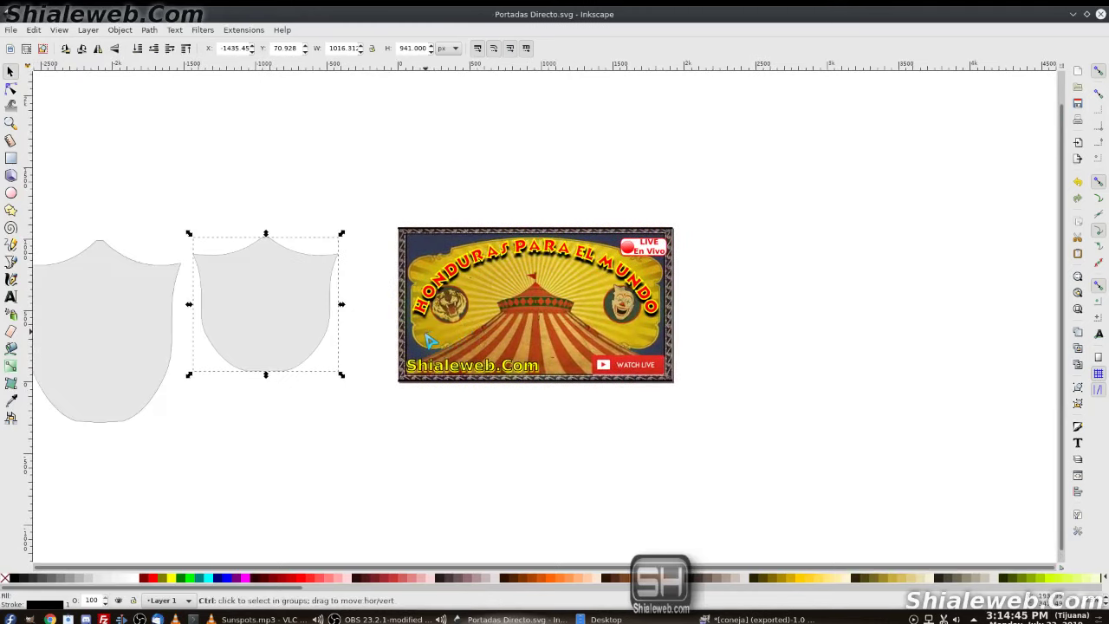
Step: Save the Portadas Directo.svg document and return the file manager's Desktop folder to the front
left_click(11, 29)
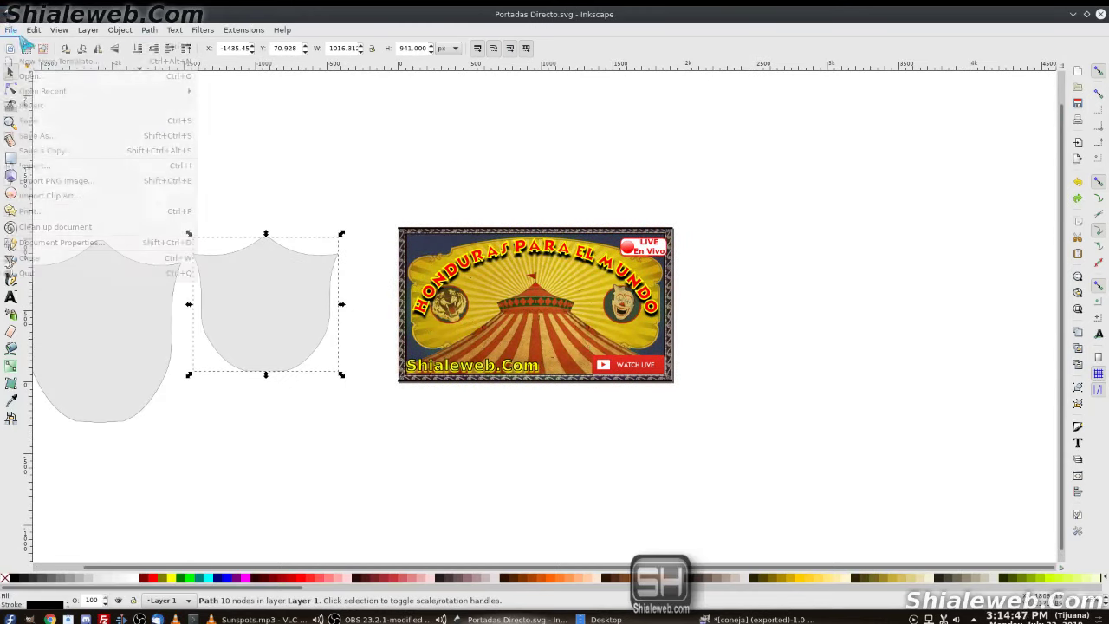
left_click(52, 118)
left_click(603, 620)
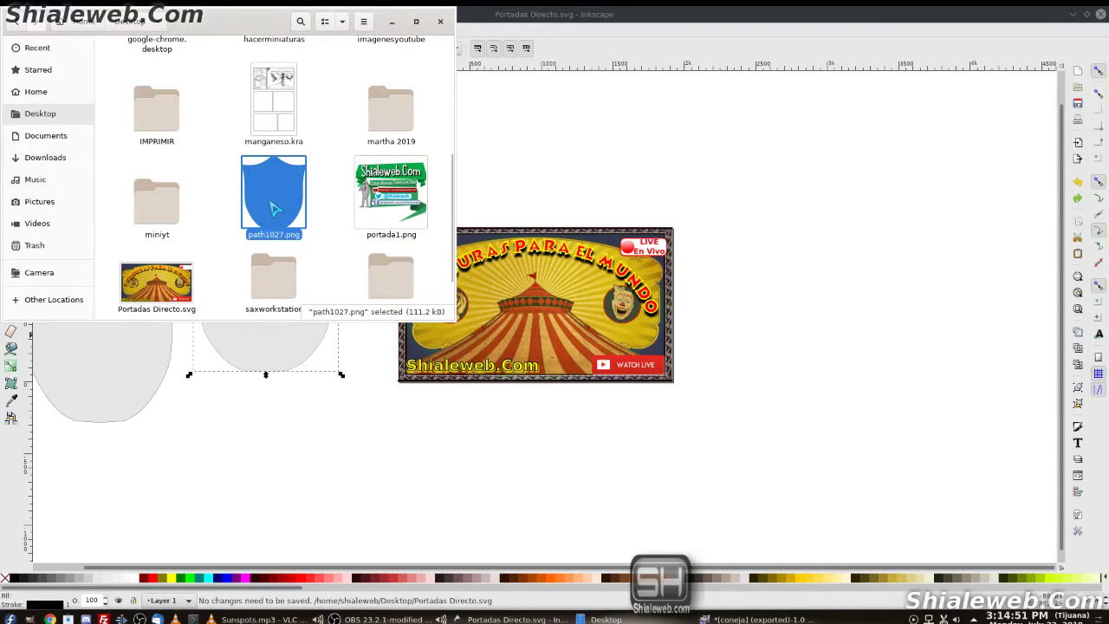
Step: Import coneja.png from Desktop/hacerminiaturas into the Inkscape cover as an embedded image
scroll(274, 208, "down", 2)
scroll(286, 208, "up", 3)
scroll(381, 166, "up", 2)
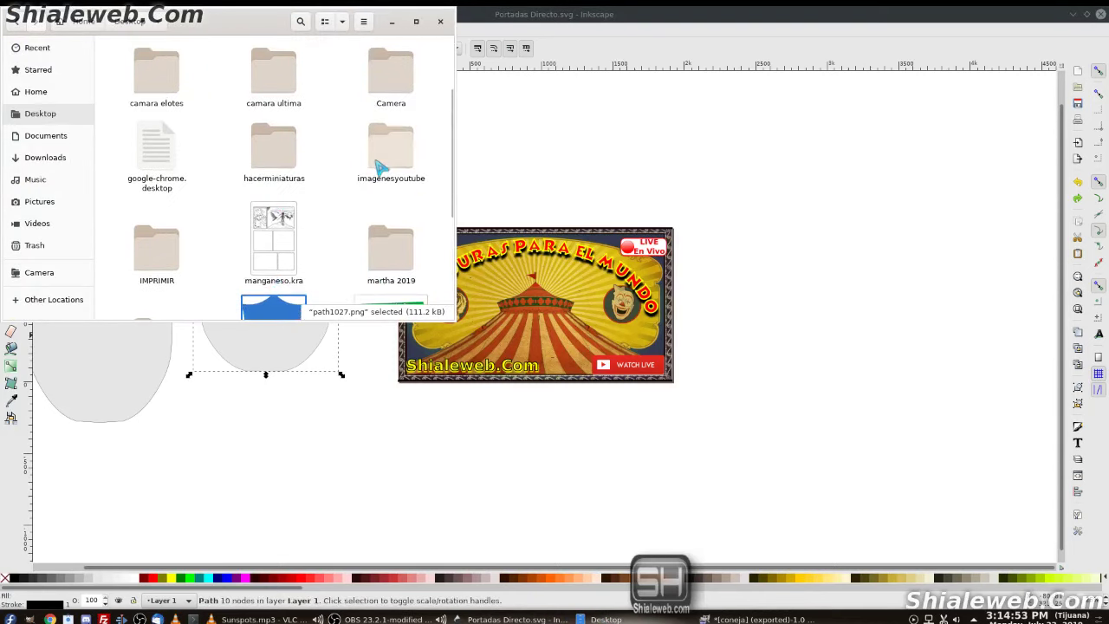
double_click(386, 159)
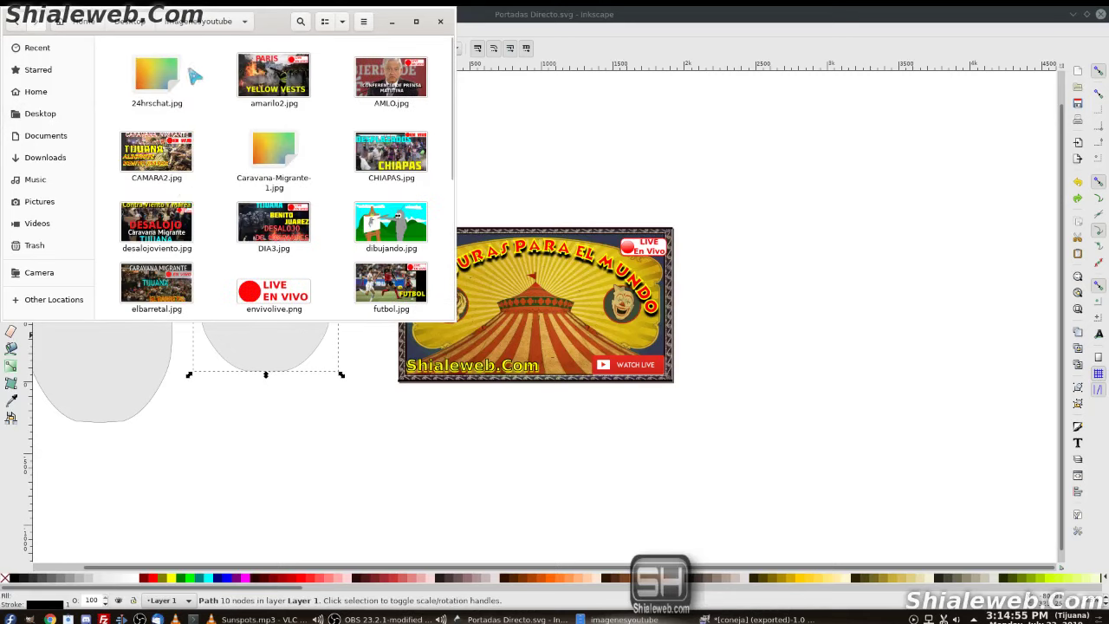
left_click(132, 22)
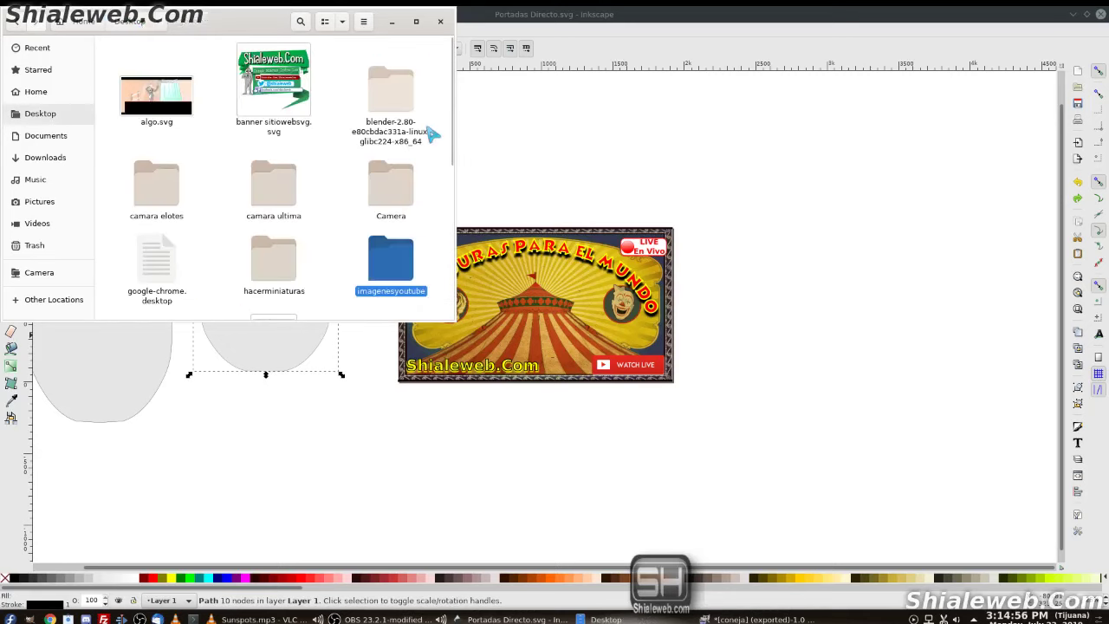
double_click(290, 270)
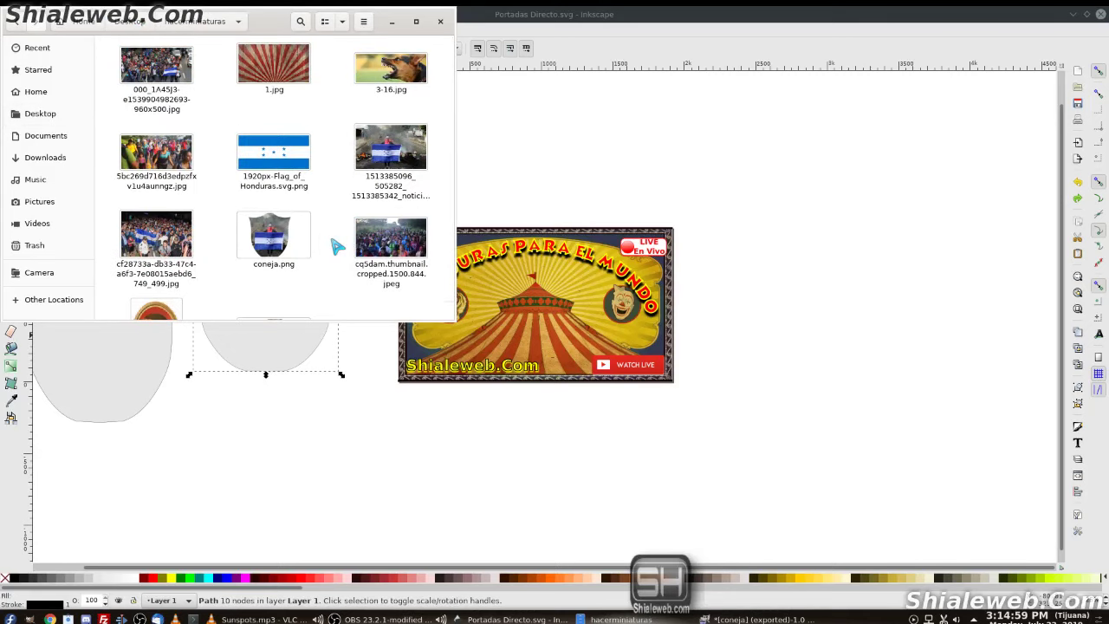
scroll(336, 247, "down", 1)
left_click_drag(273, 201, 554, 304)
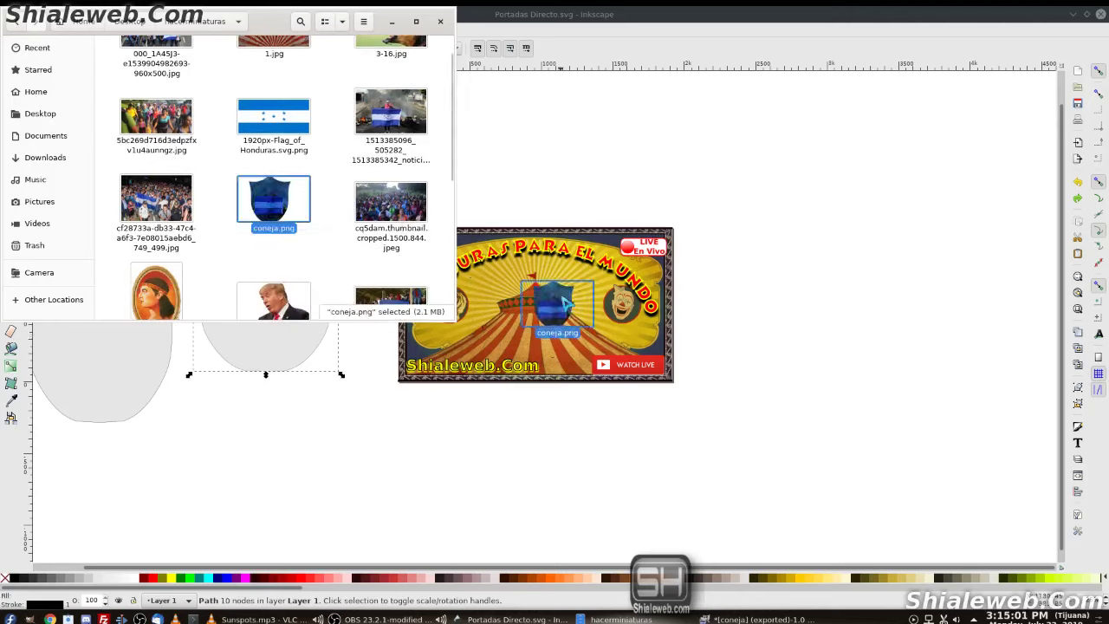
left_click(631, 376)
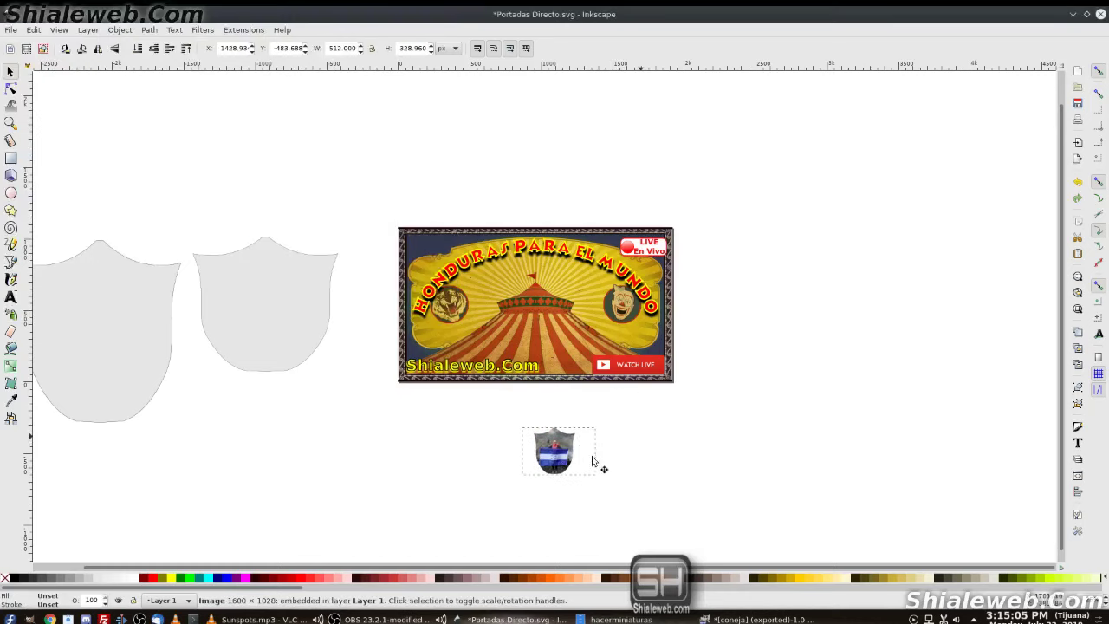
Step: Enlarge the shield photo about fourfold to roughly 1994 × 1281 px and move it over the banner
left_click_drag(641, 442, 564, 466)
mouse_move(599, 424)
left_mouse_down()
mouse_move(842, 180)
mouse_move(815, 266)
left_mouse_up()
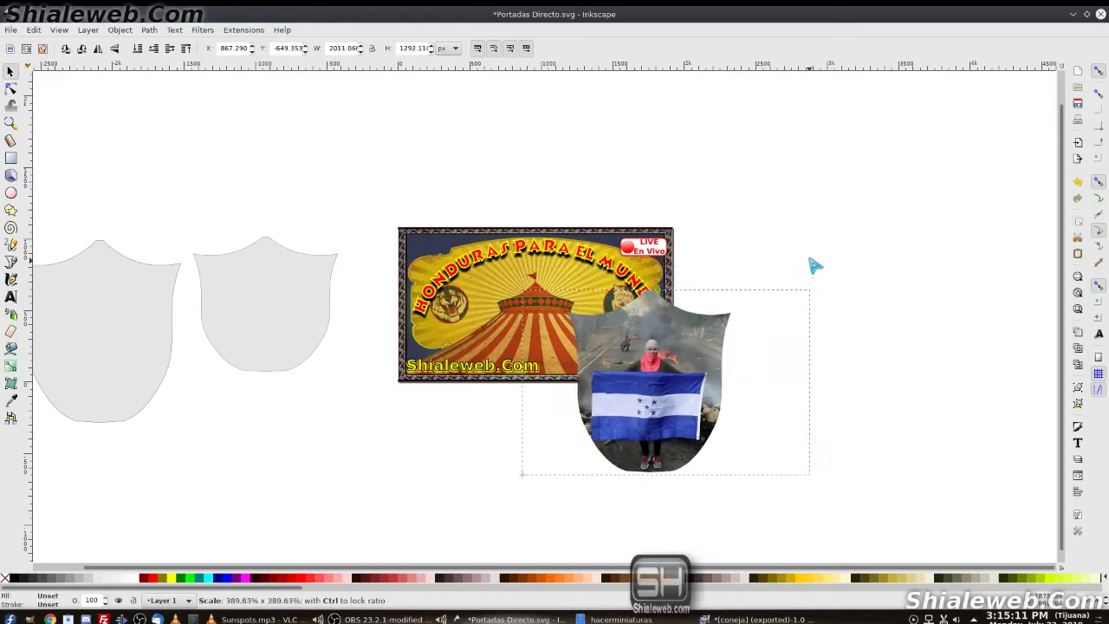
left_click_drag(742, 303, 629, 230)
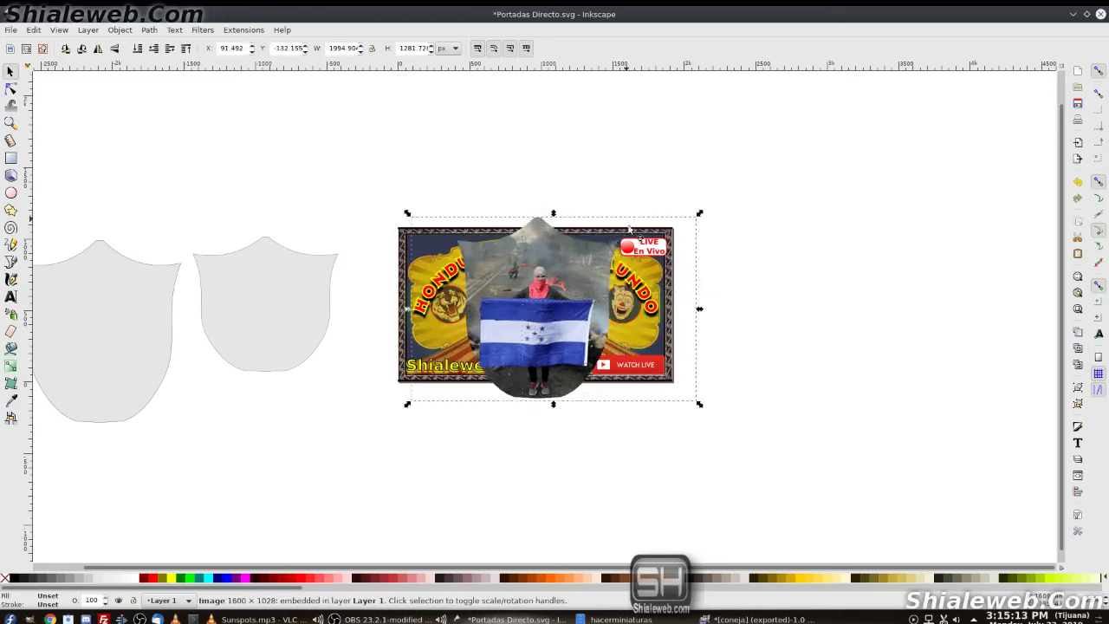
Step: Shrink the photo to about 1284 × 825 px, centre it on the banner, and give it a yellow stroke
left_click_drag(408, 414, 514, 329)
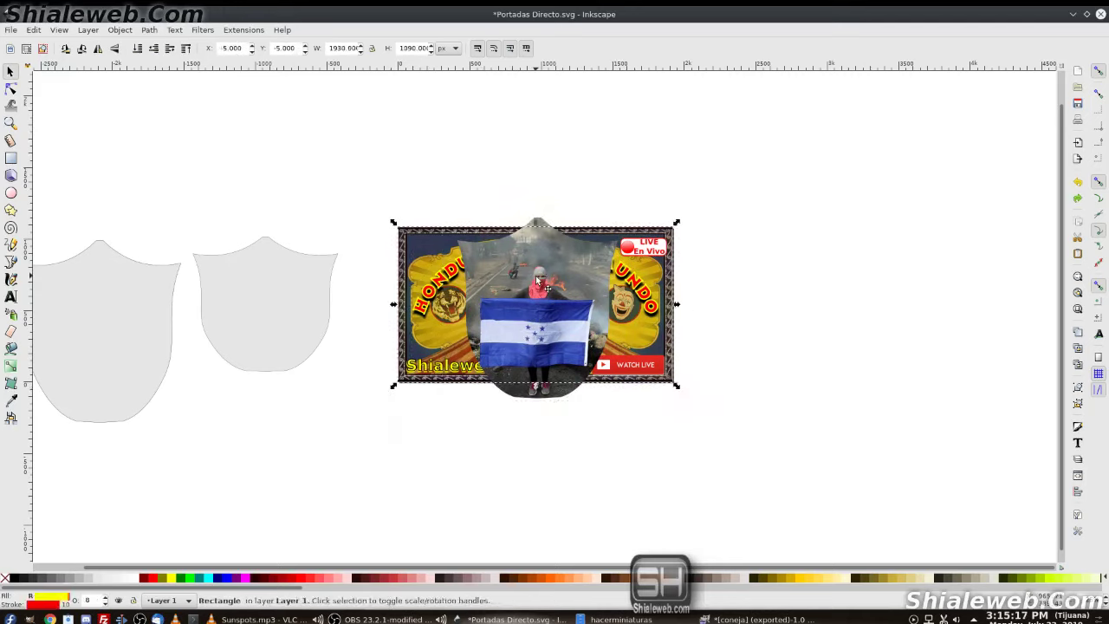
left_click(541, 322)
left_click_drag(704, 216, 648, 281)
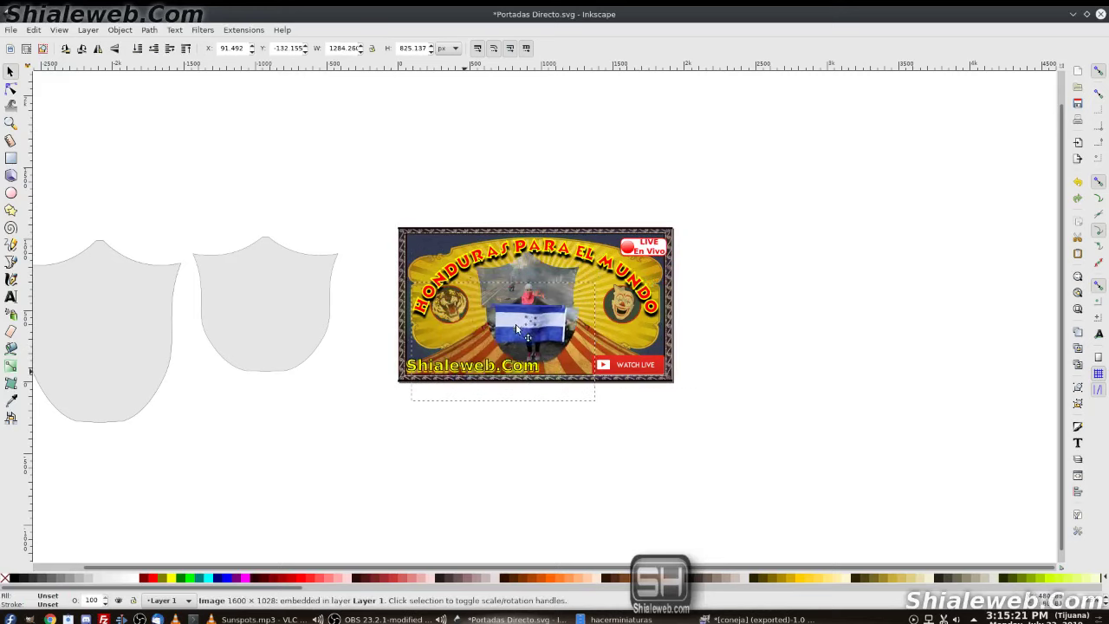
mouse_move(473, 371)
left_mouse_down()
mouse_move(520, 329)
mouse_move(537, 355)
left_mouse_up()
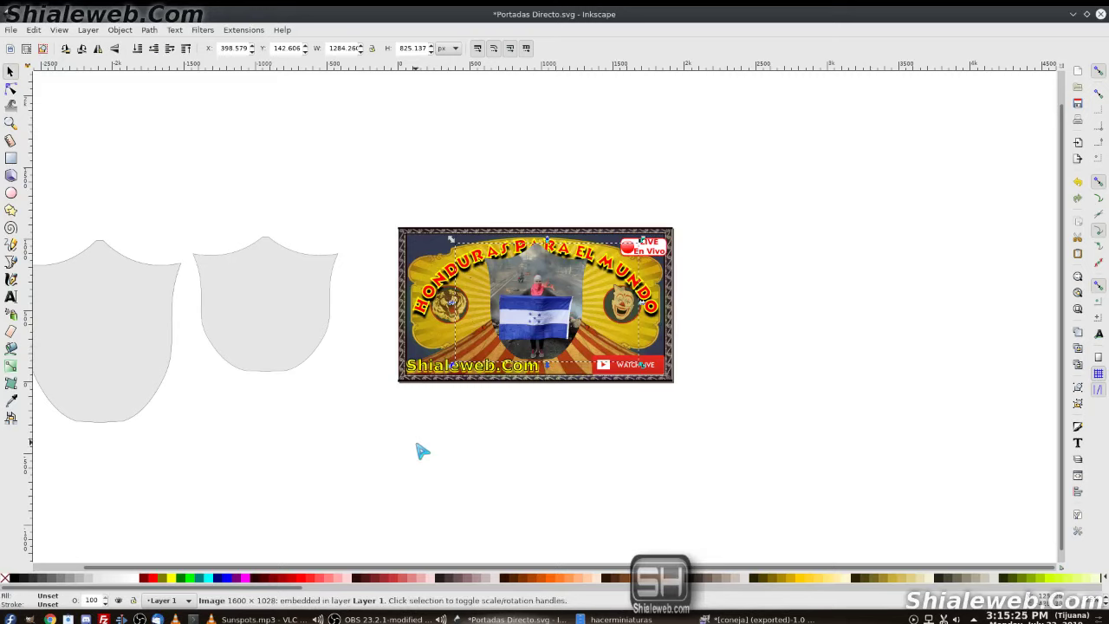
right_click(173, 578)
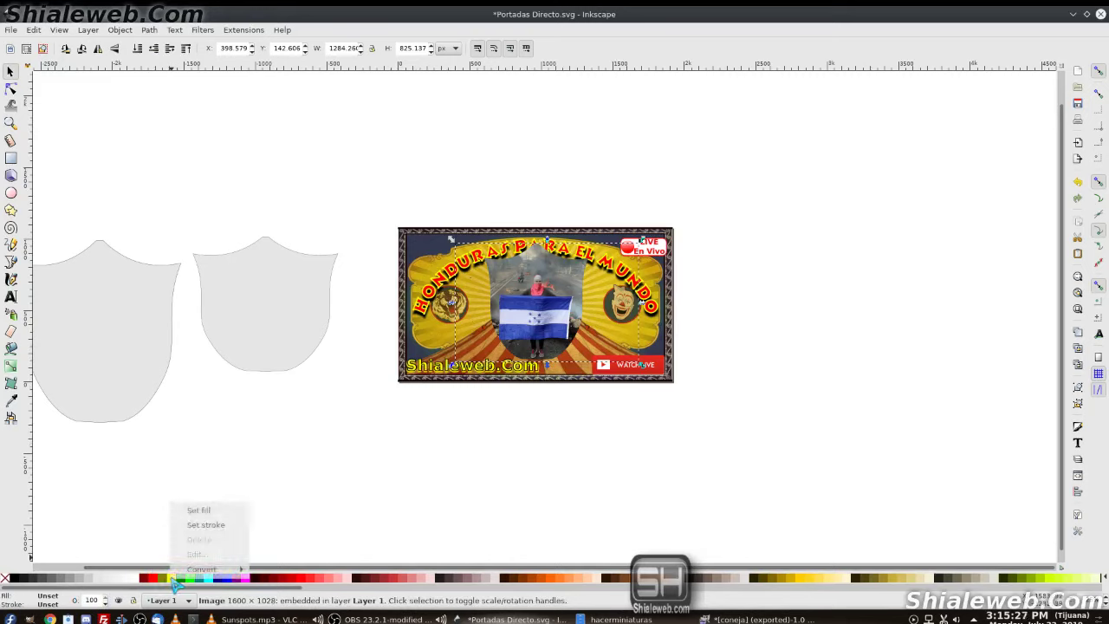
left_click(205, 525)
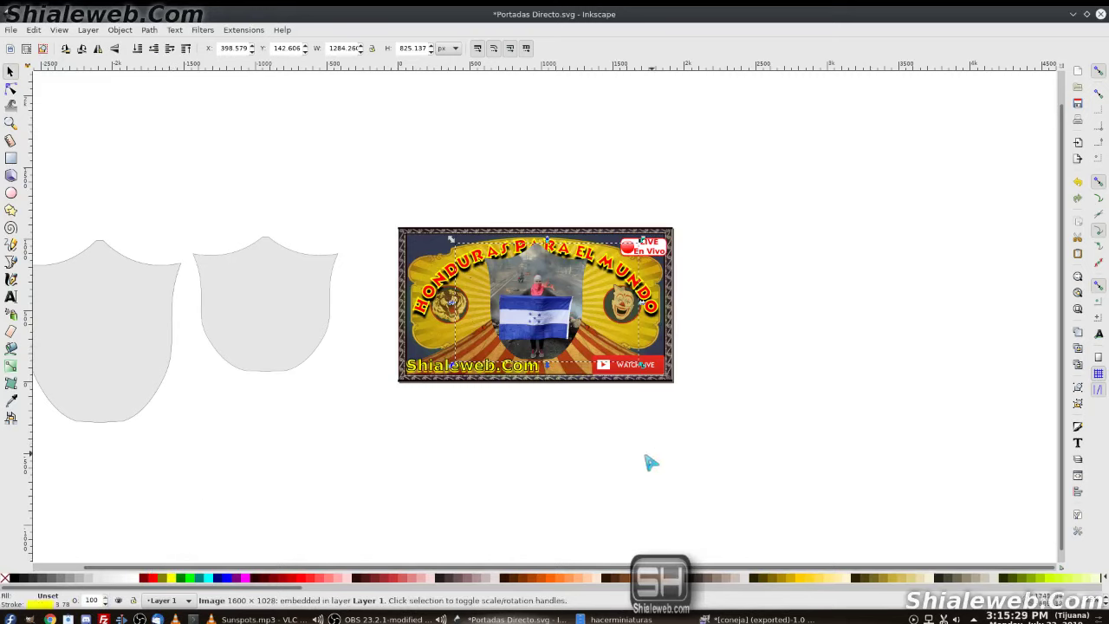
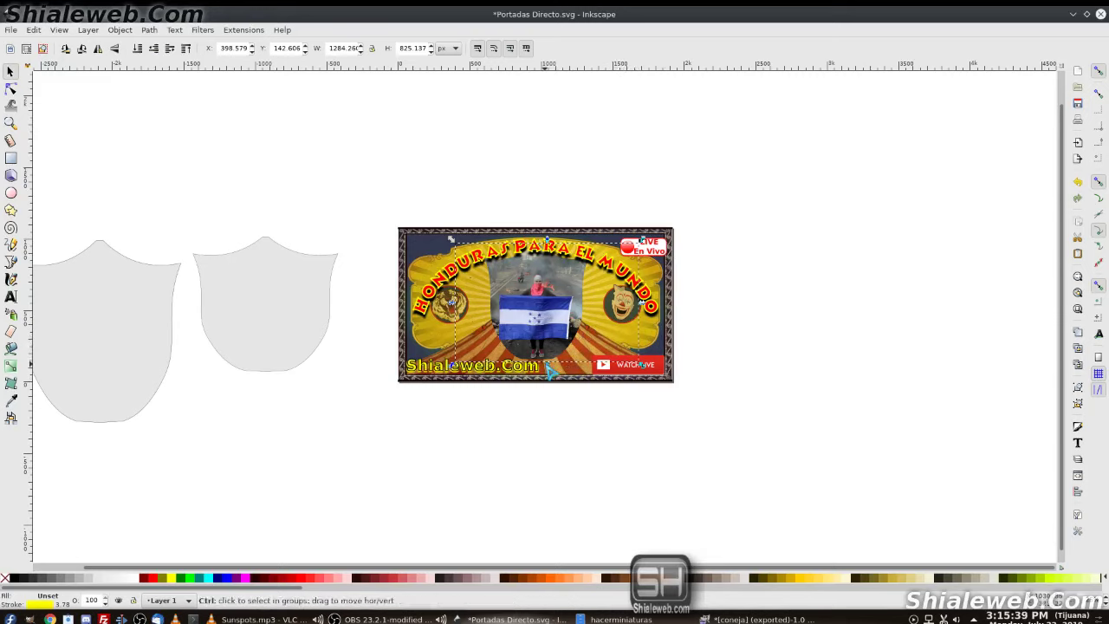
Step: Scale the flag photo up to fill the frame, shift it slightly right, and save
left_click_drag(453, 366, 453, 386)
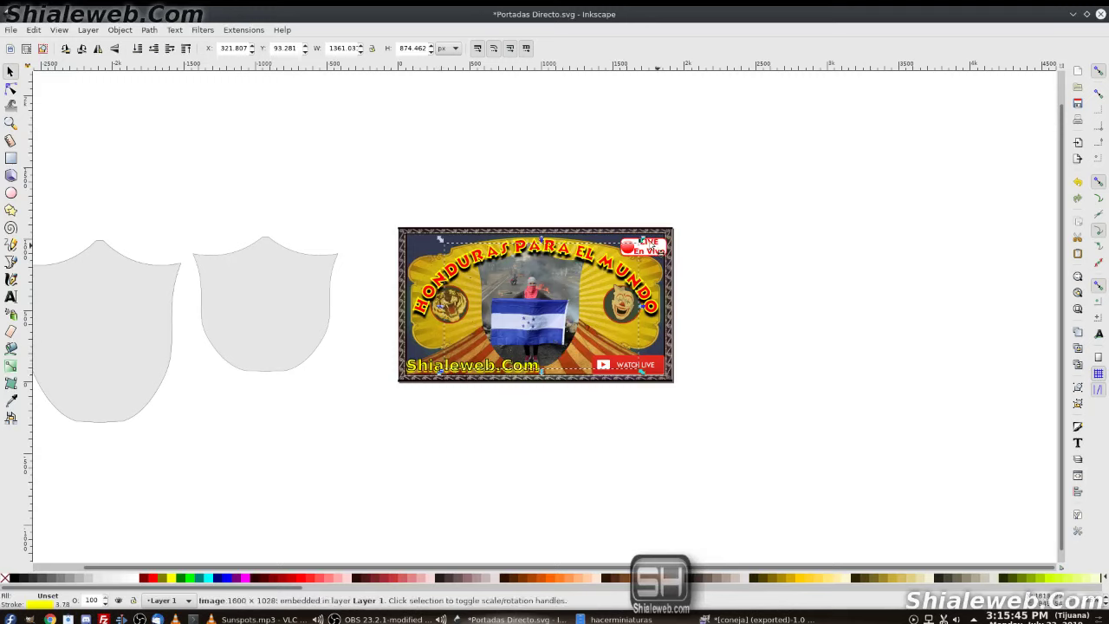
left_click_drag(644, 243, 662, 239)
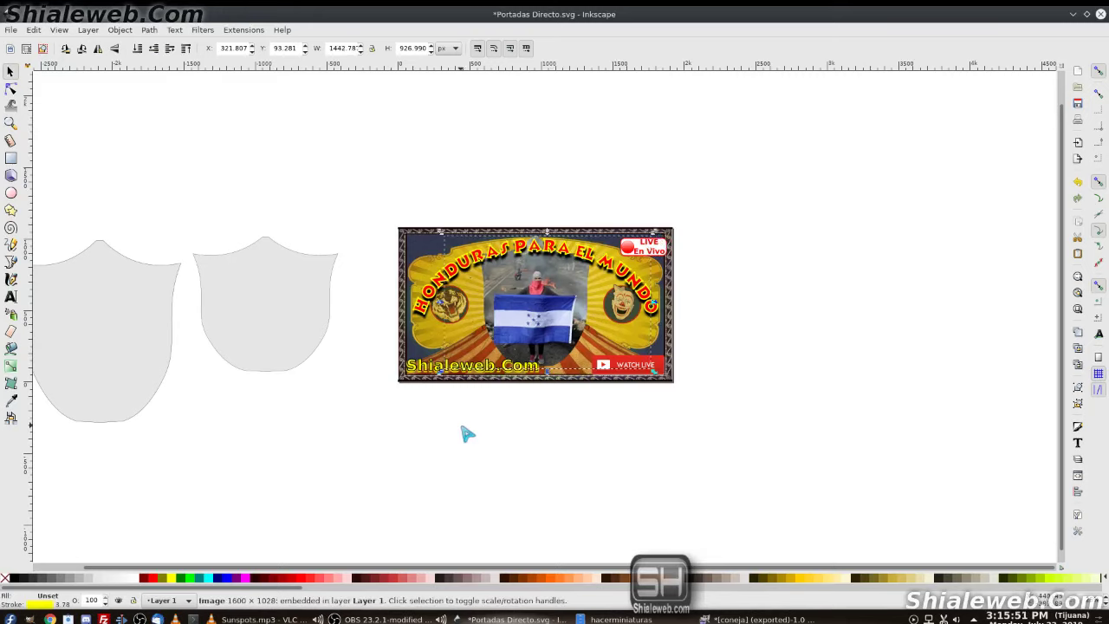
mouse_move(442, 377)
left_mouse_down()
mouse_move(436, 391)
mouse_move(433, 378)
left_mouse_up()
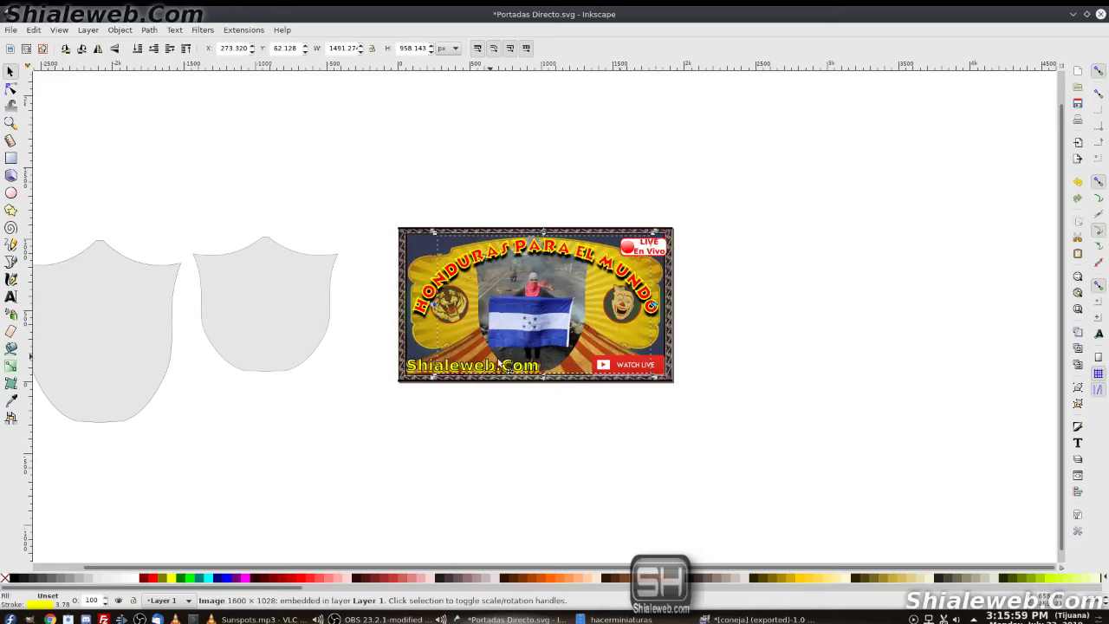
left_click_drag(568, 332, 570, 332)
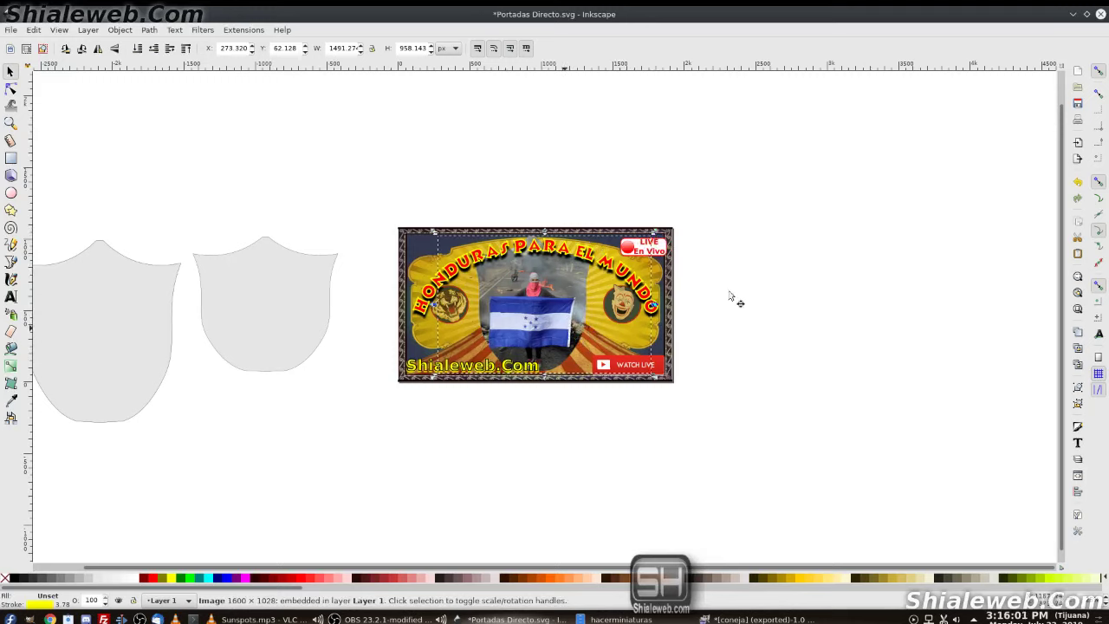
key("ctrl+s")
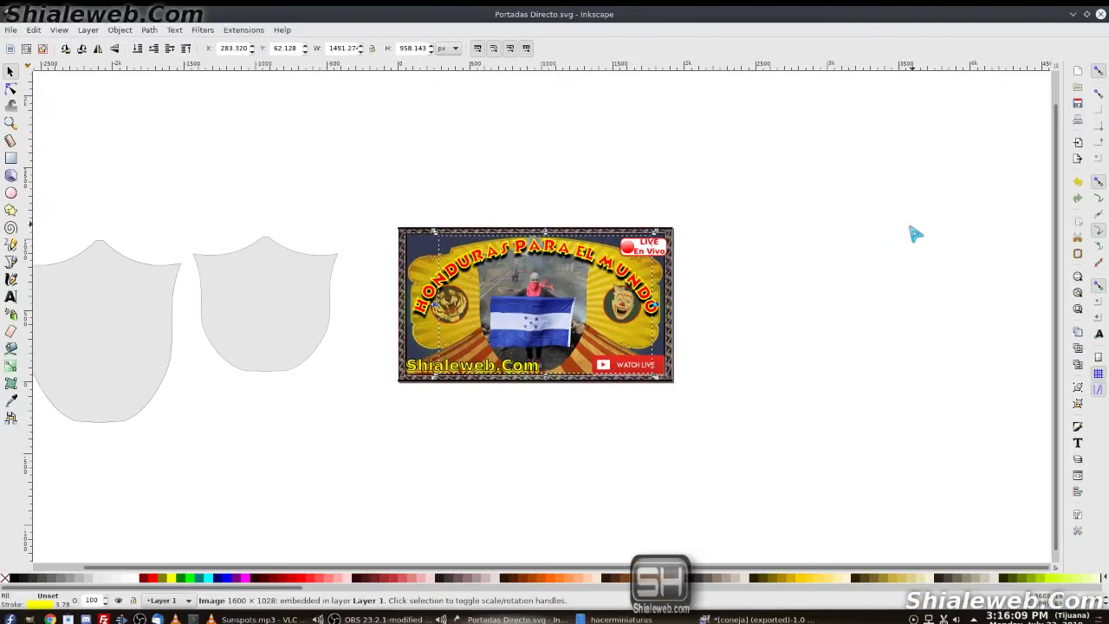
Step: Test the flag photo's opacity at about 57% and 79% in Fill and Stroke, then deselect it
key("ctrl+shift+f")
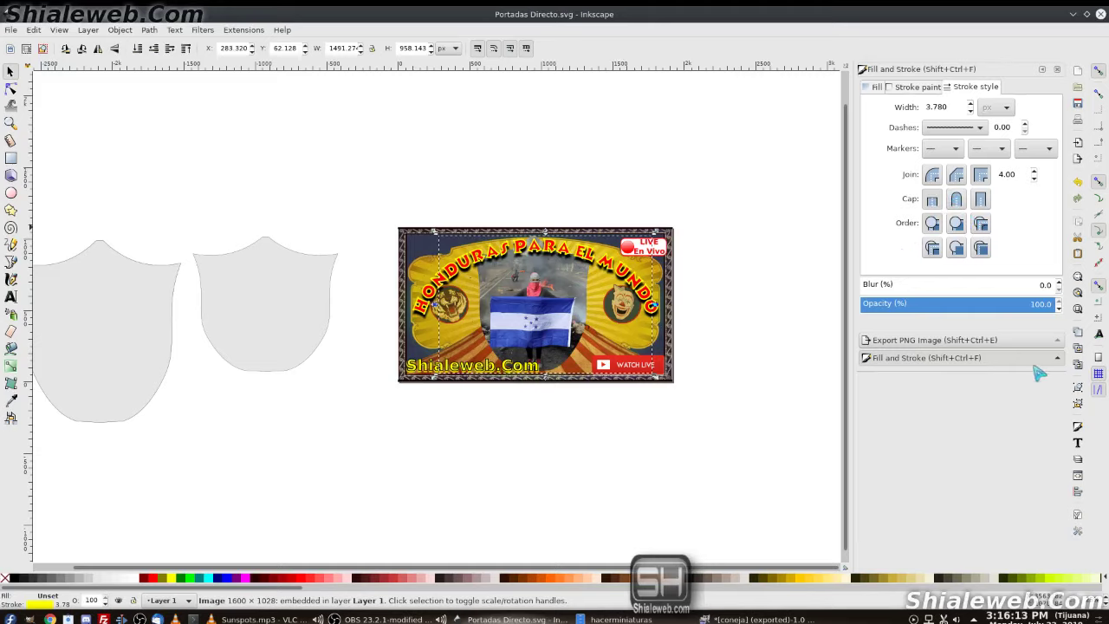
left_click(875, 88)
left_click(912, 88)
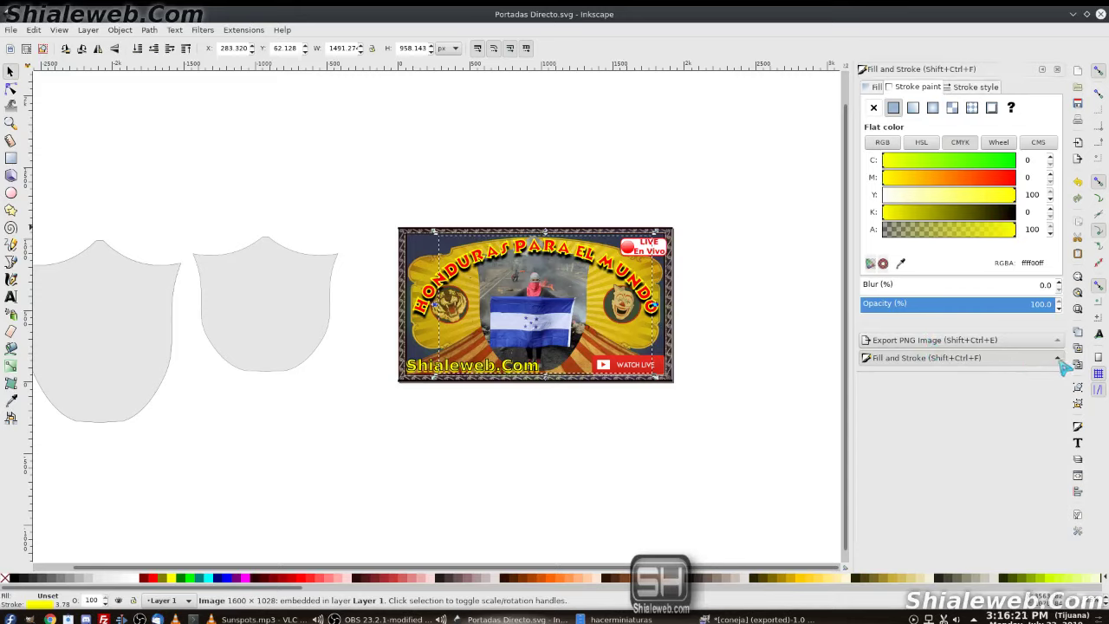
left_click(974, 88)
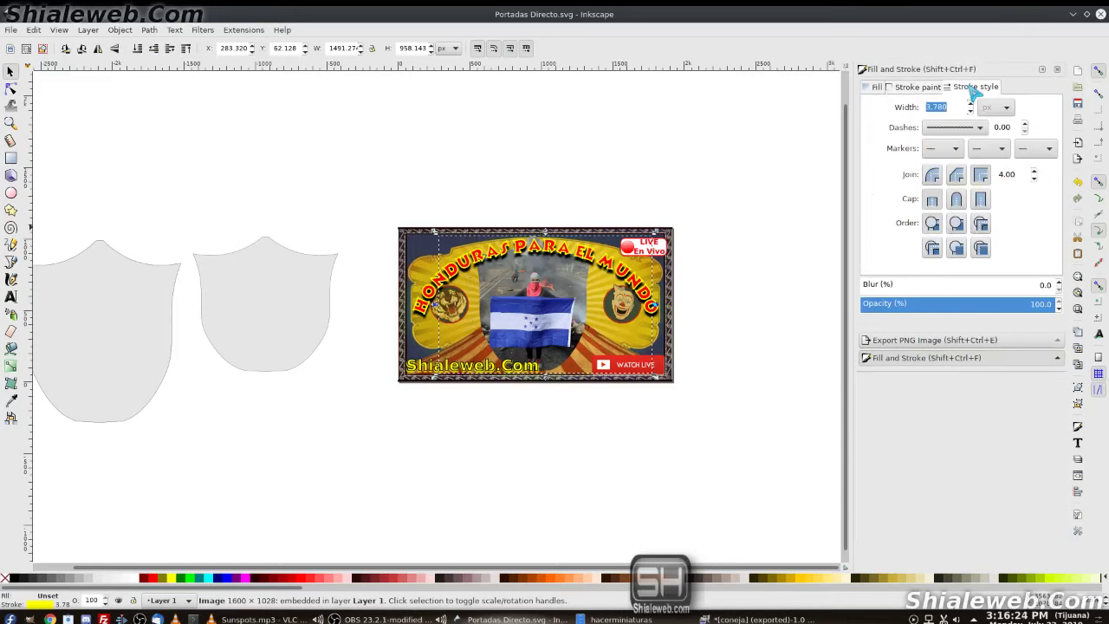
left_click(971, 308)
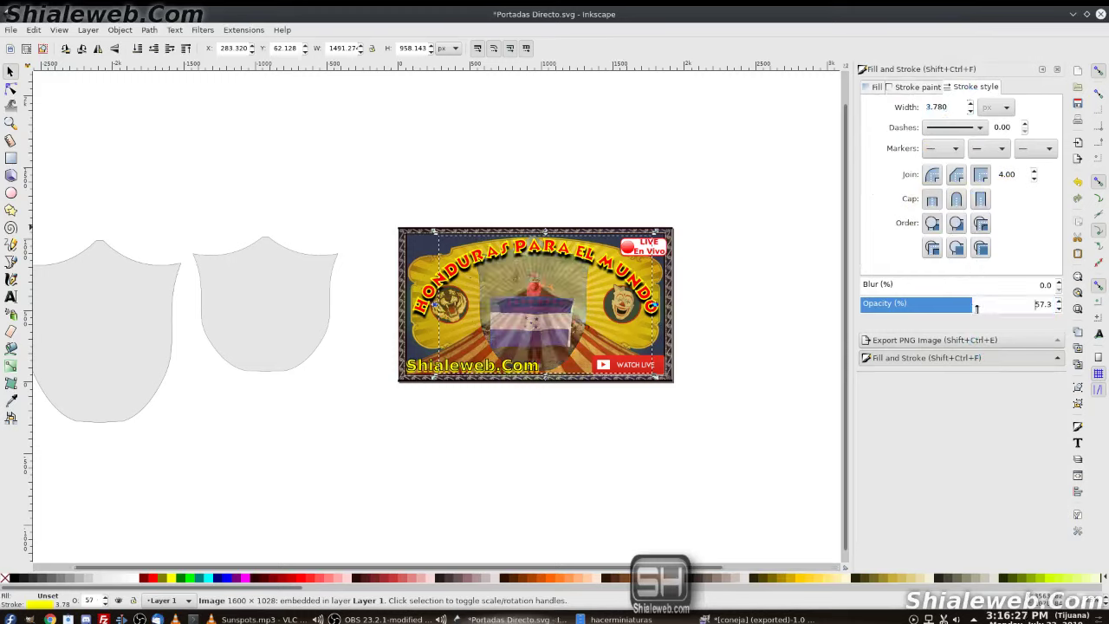
left_click_drag(988, 307, 1052, 298)
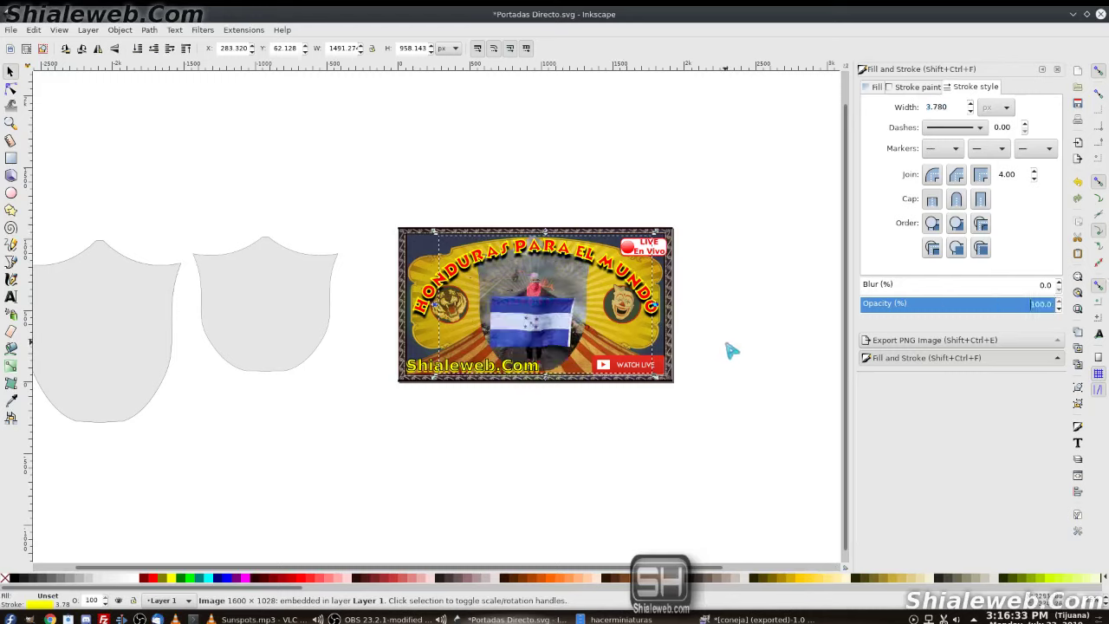
left_click(455, 148)
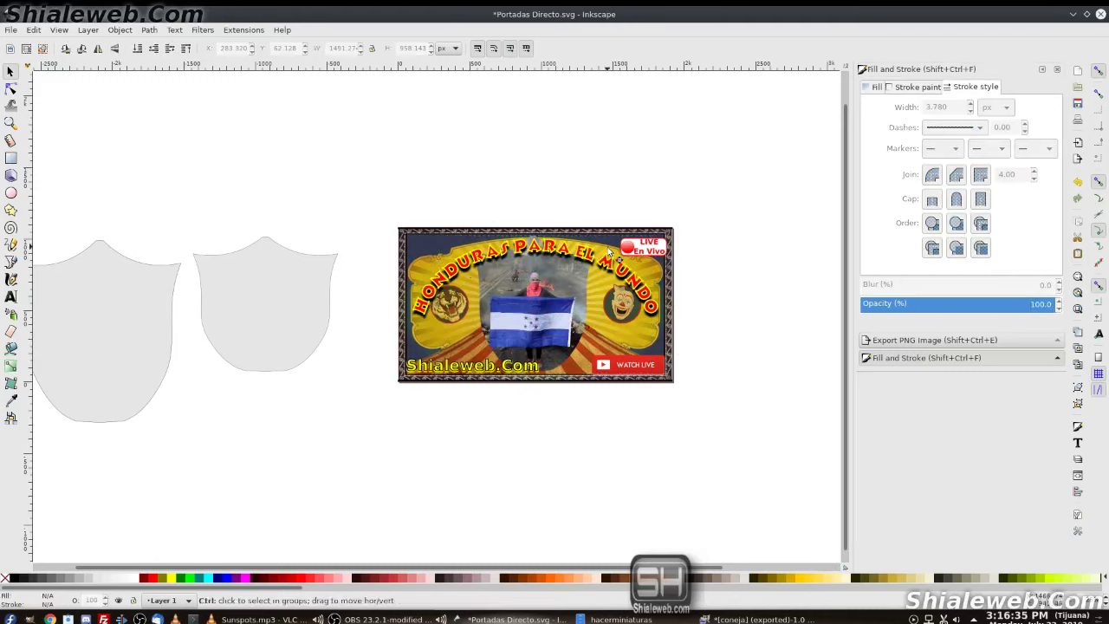
Step: Save Portadas Directo.svg with Ctrl+S and again from the File menu
key("ctrl+s")
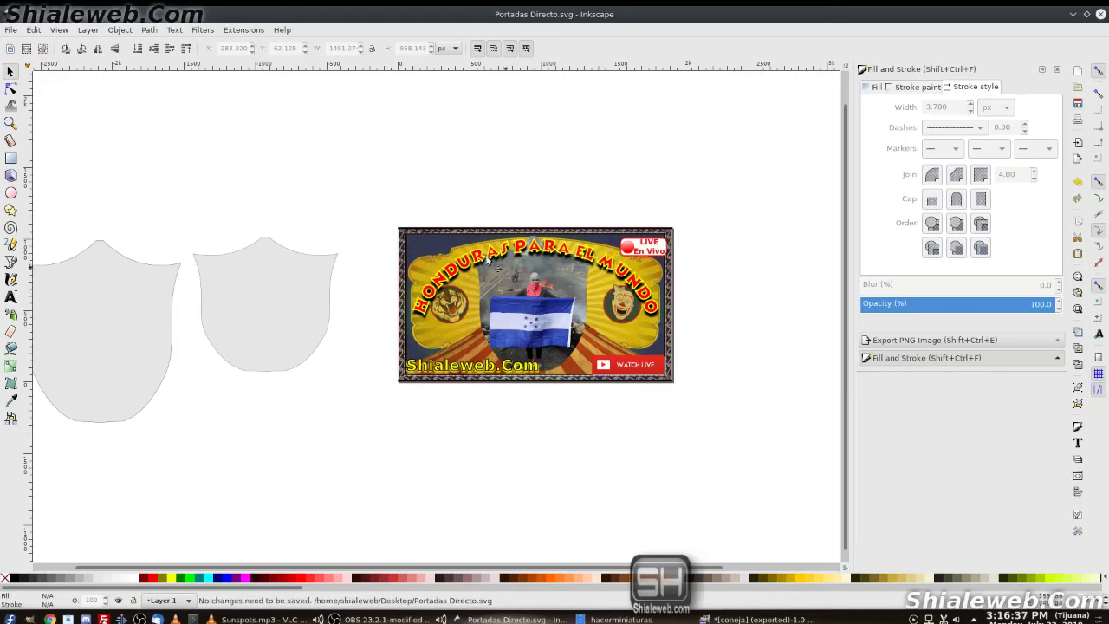
scroll(607, 307, "right", 1)
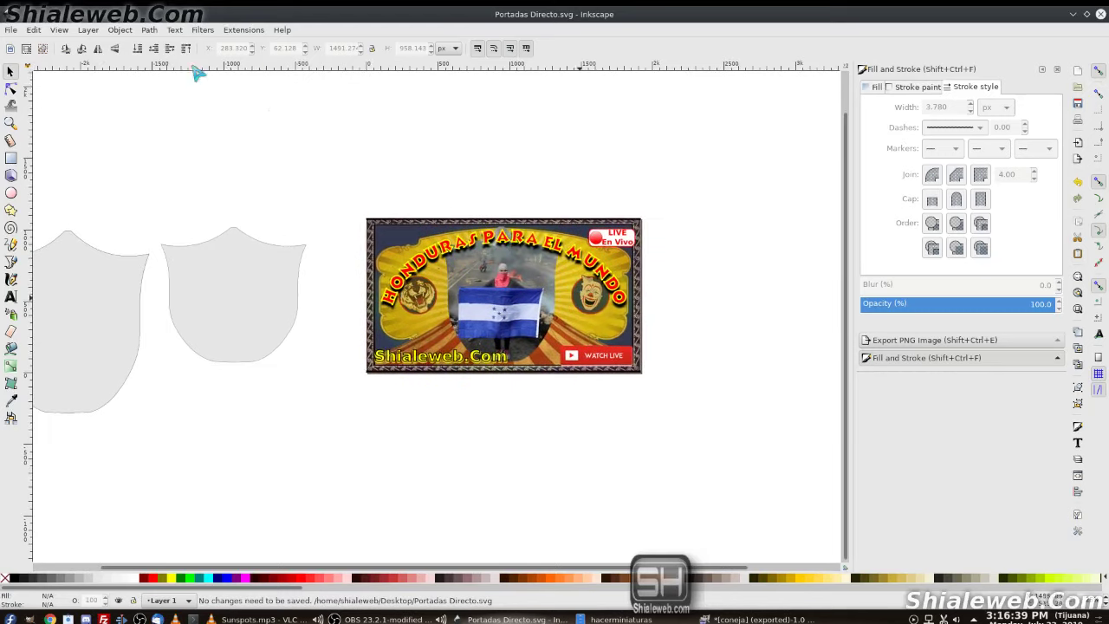
left_click(12, 29)
left_click(28, 120)
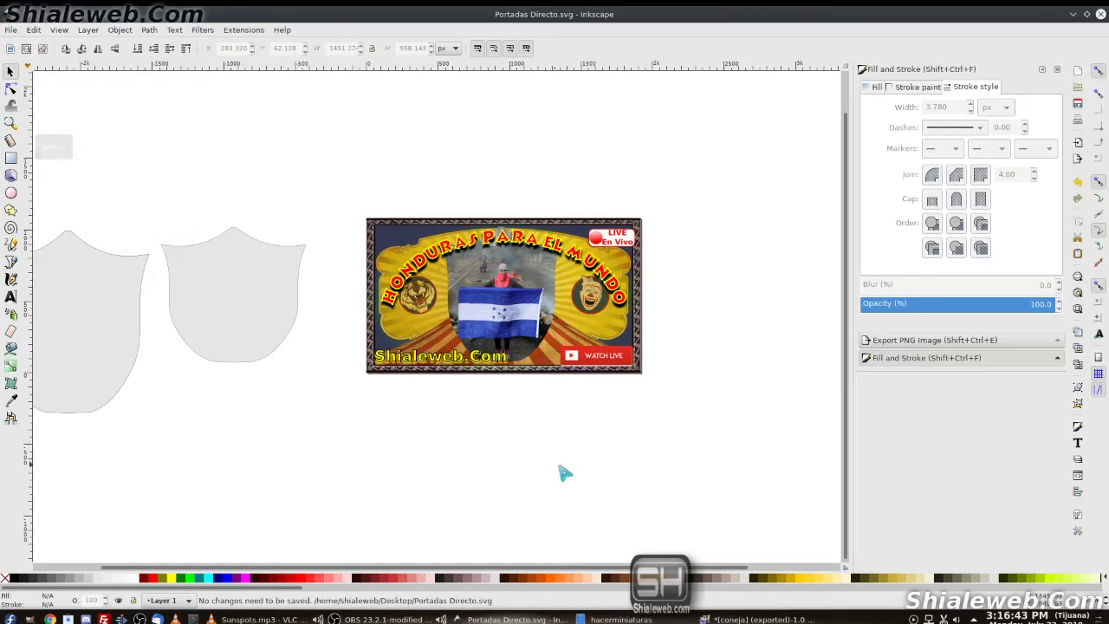
Step: Try a palette swatch stroke and path conversion on the WATCH LIVE image, then deselect
left_click(595, 350)
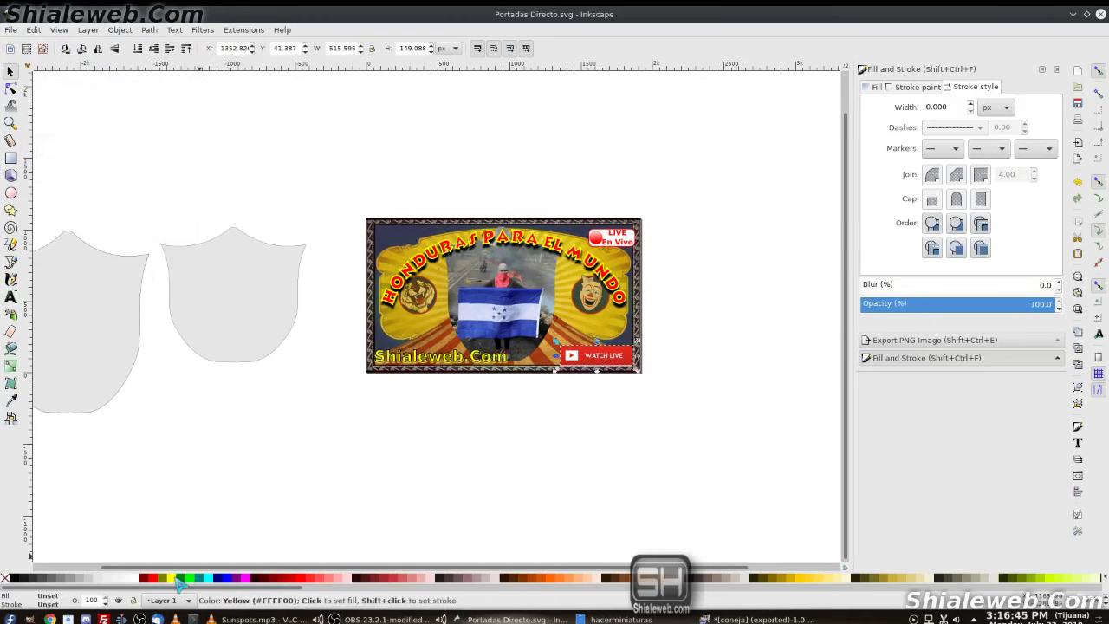
right_click(172, 578)
left_click(208, 526)
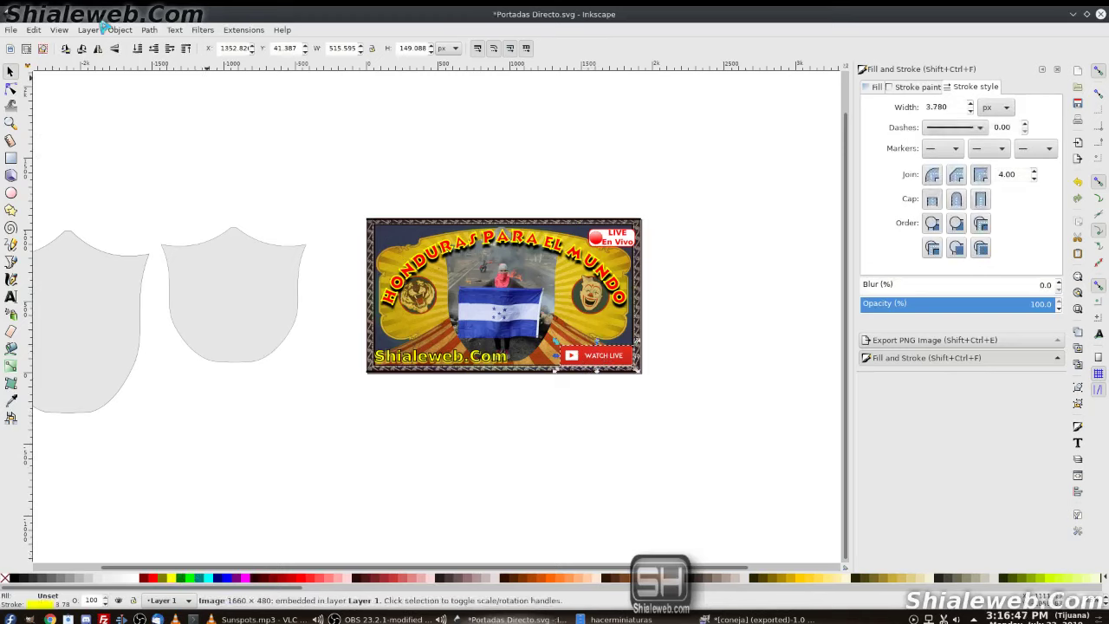
left_click(152, 31)
left_click(178, 44)
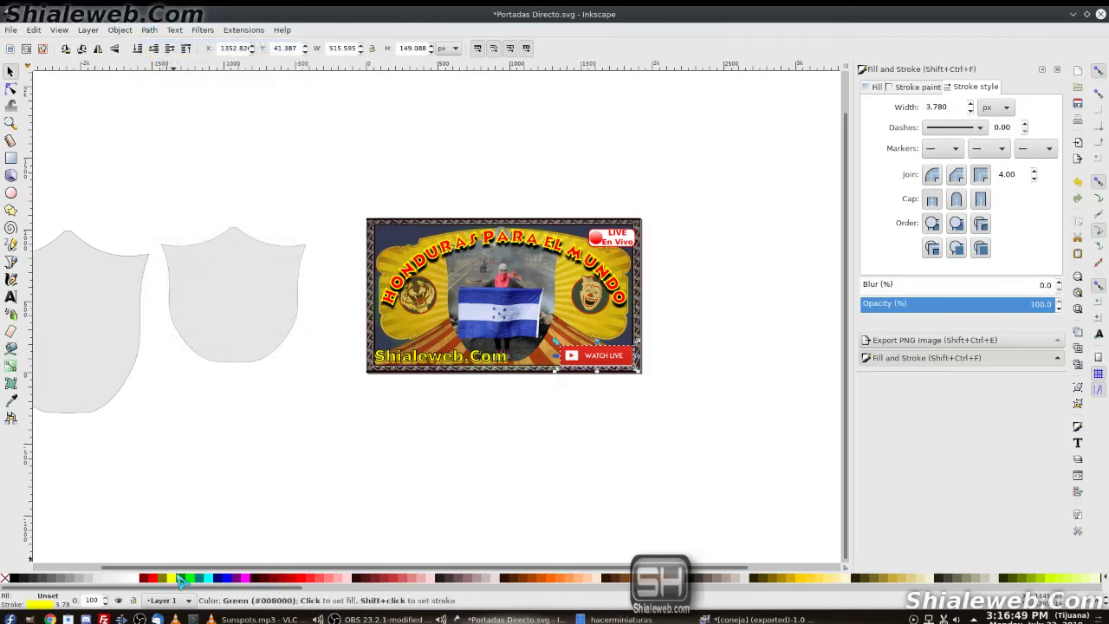
right_click(173, 579)
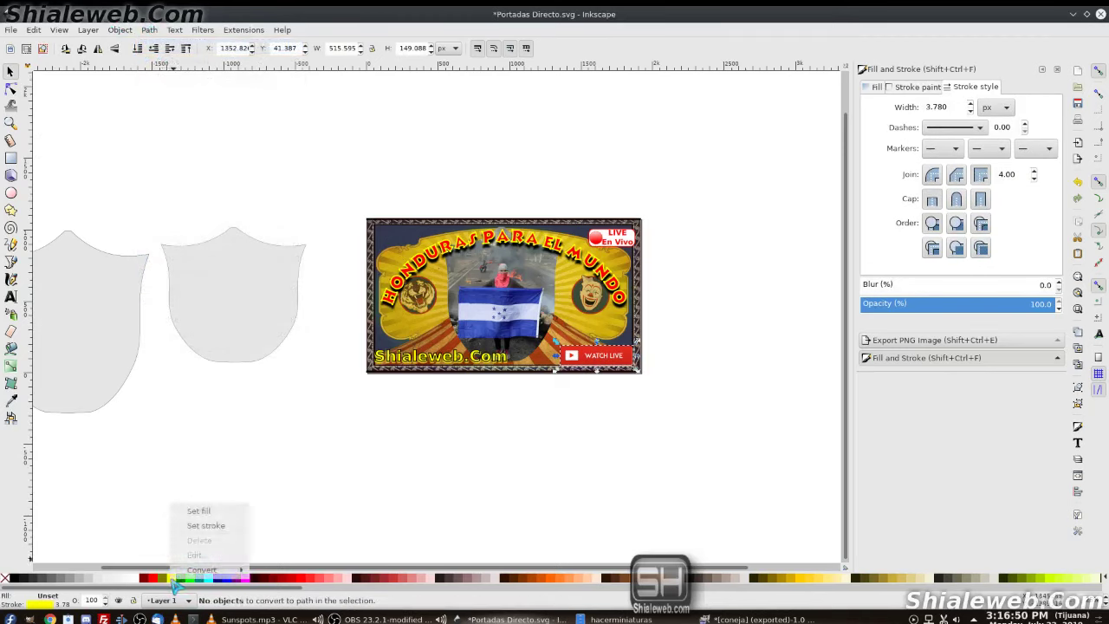
left_click(678, 481)
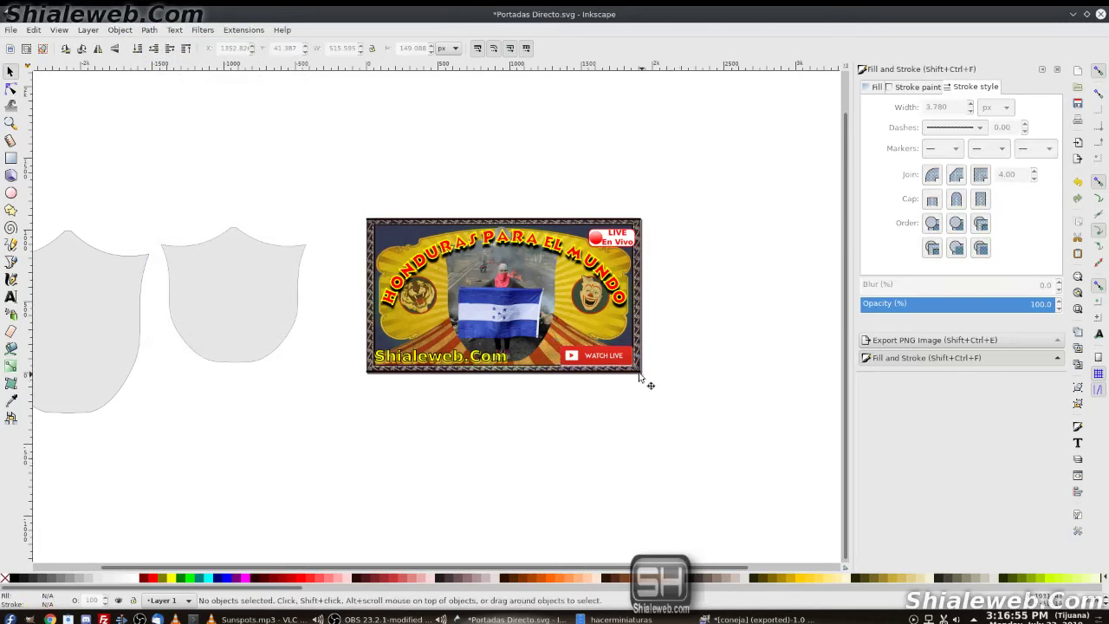
Step: Save the thumbnail document again
key("ctrl+s")
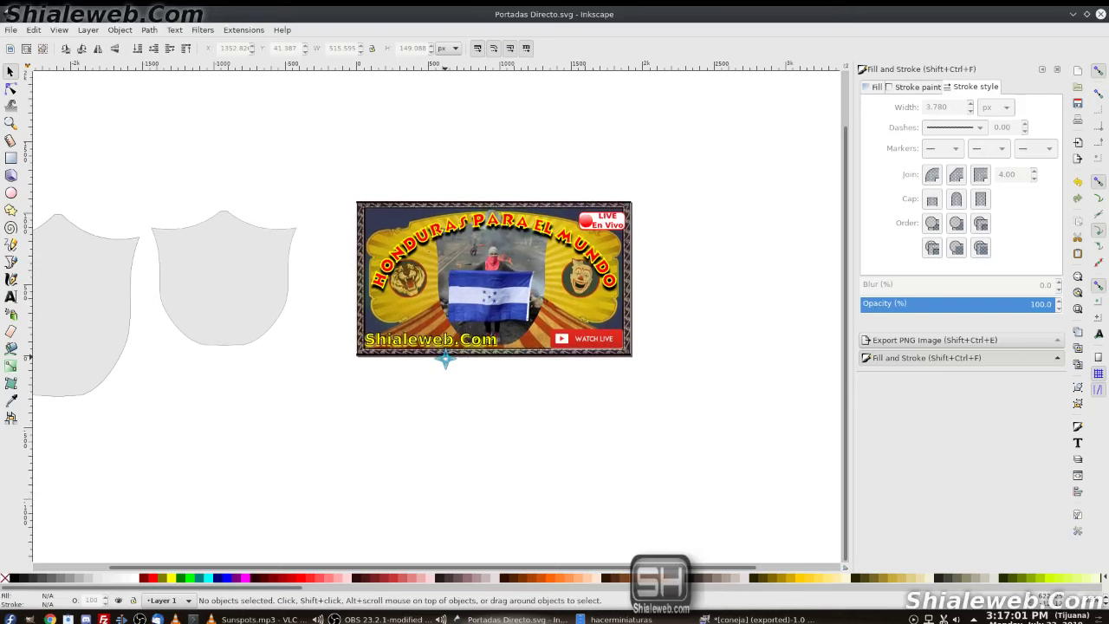
left_click(12, 30)
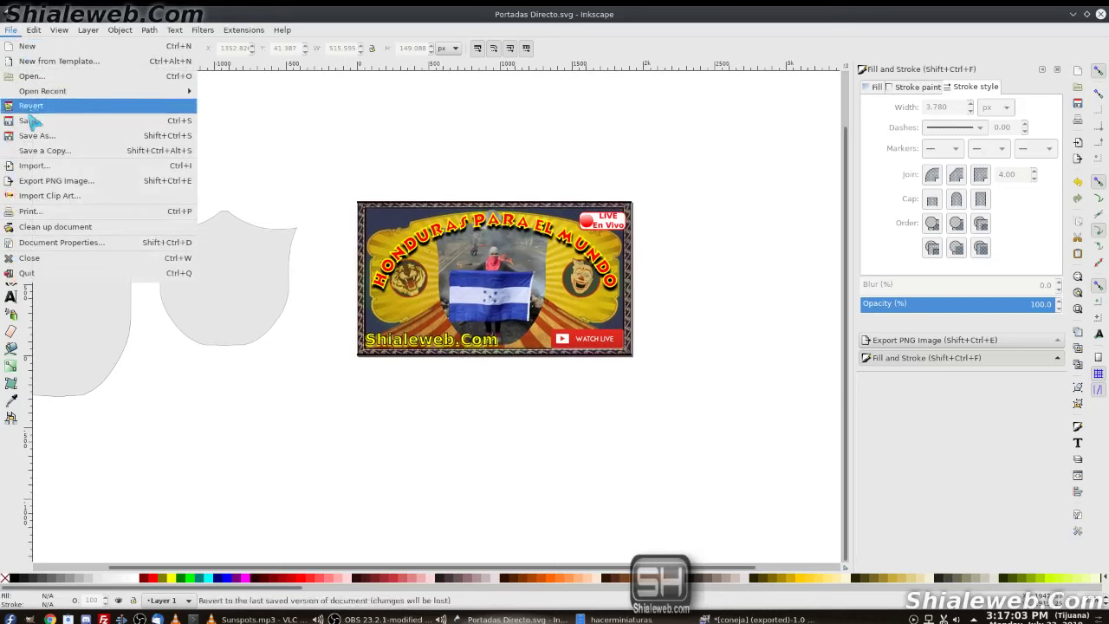
left_click(26, 113)
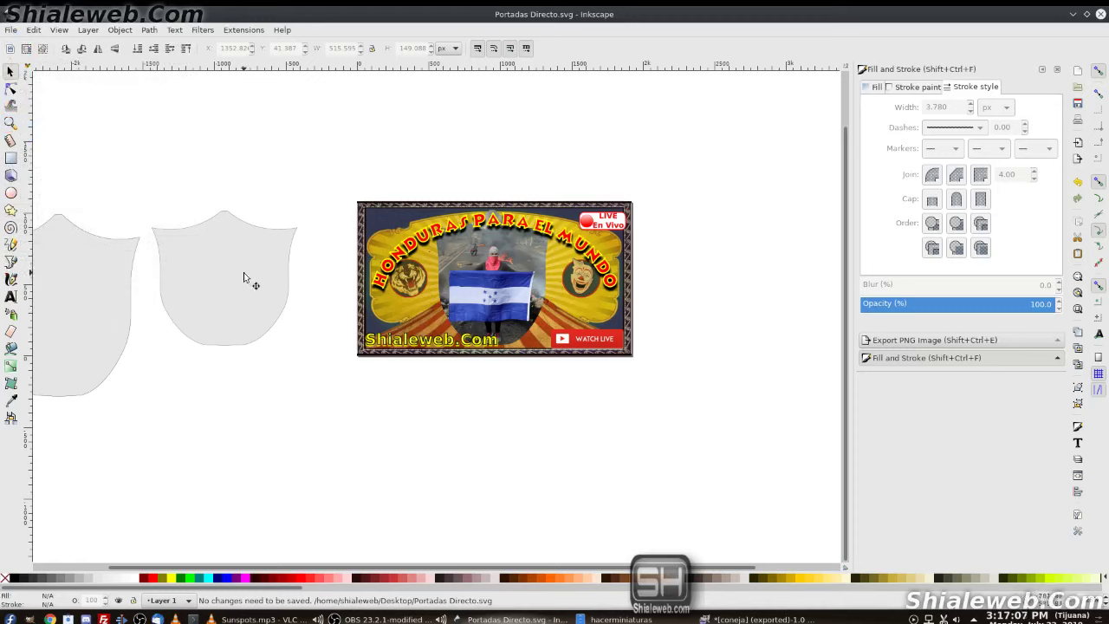
Step: Move the shield copy onto the thumbnail, shrink it to about three quarters, and fill it red
left_click_drag(103, 294, 539, 278)
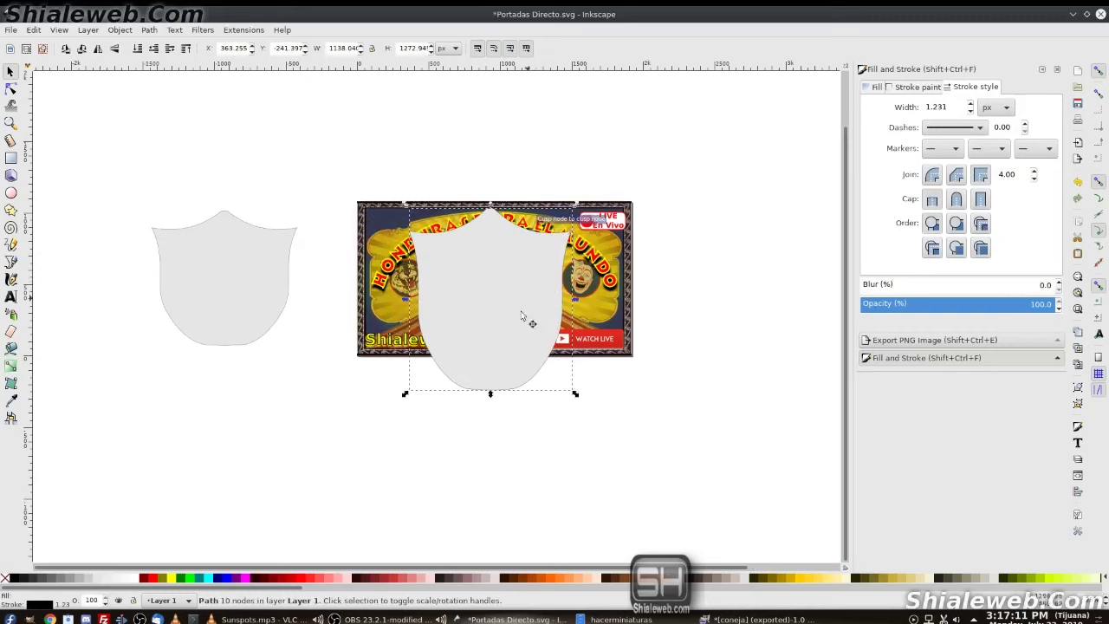
left_click_drag(575, 396, 555, 360)
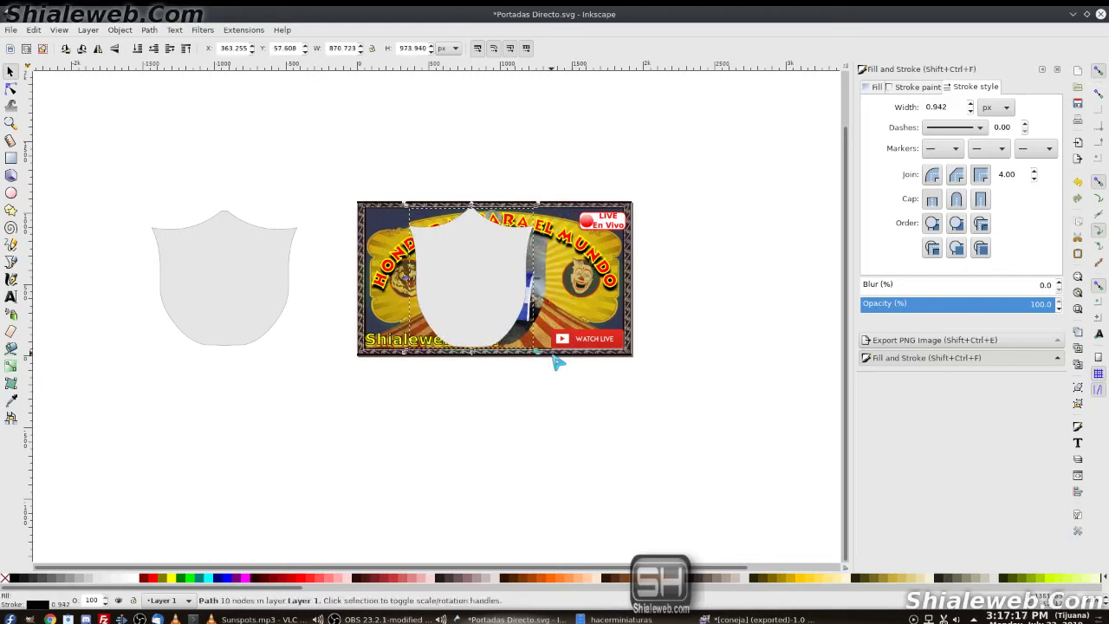
left_click_drag(444, 303, 468, 298)
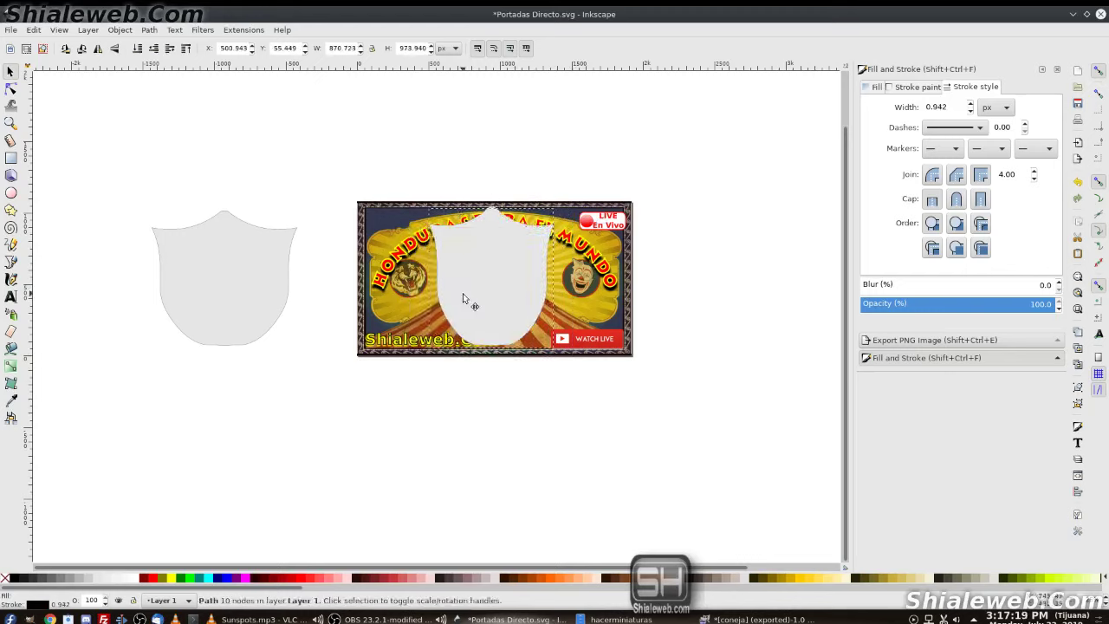
left_click(152, 578)
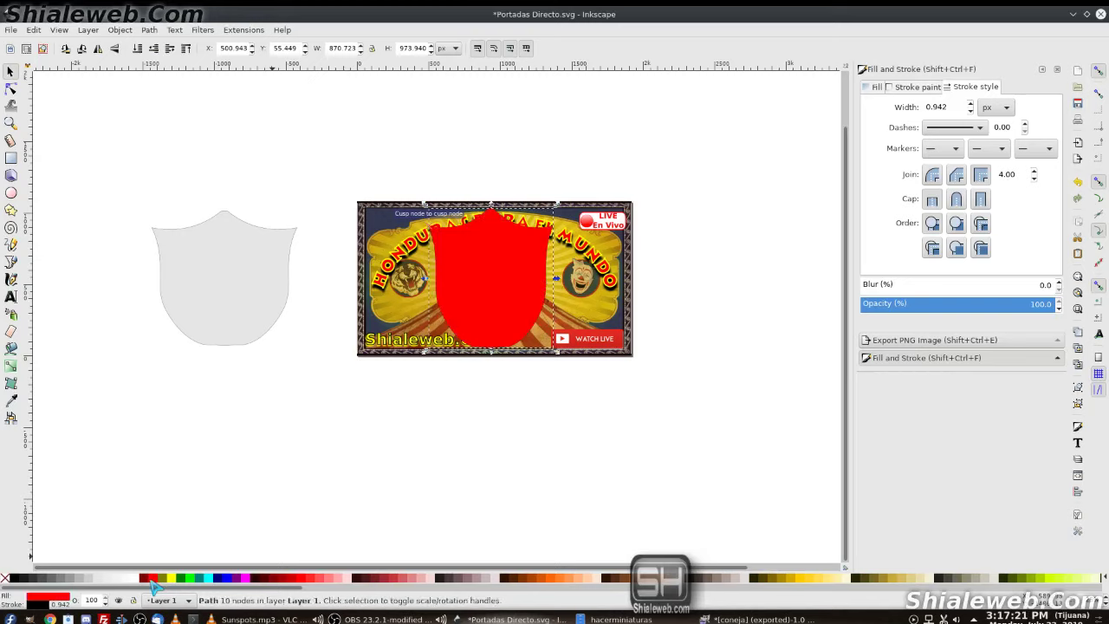
left_click(162, 599)
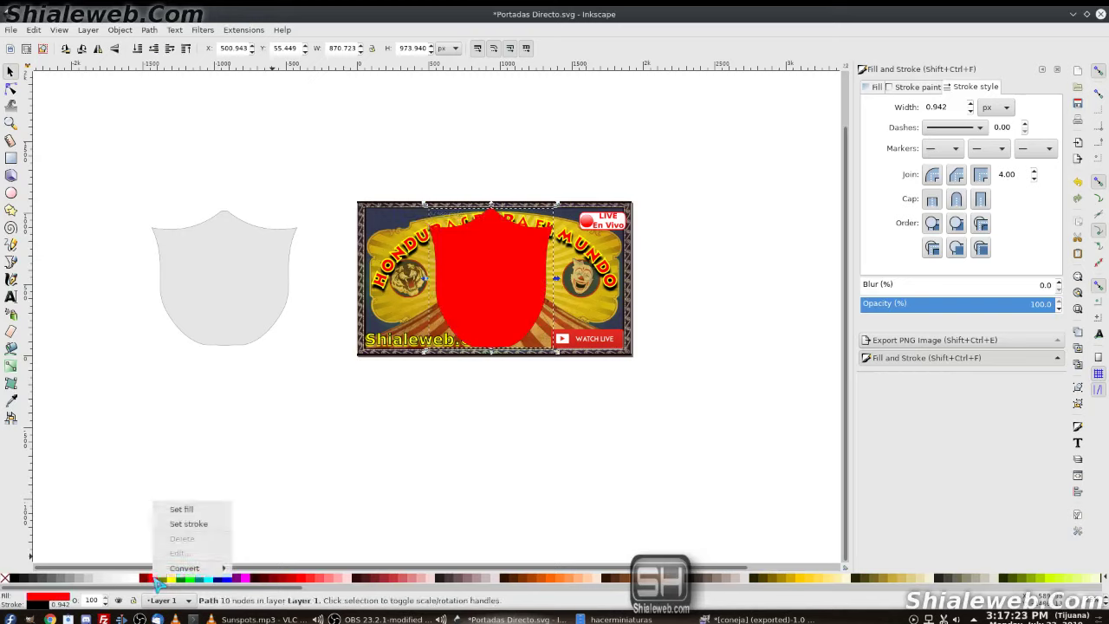
left_click(186, 522)
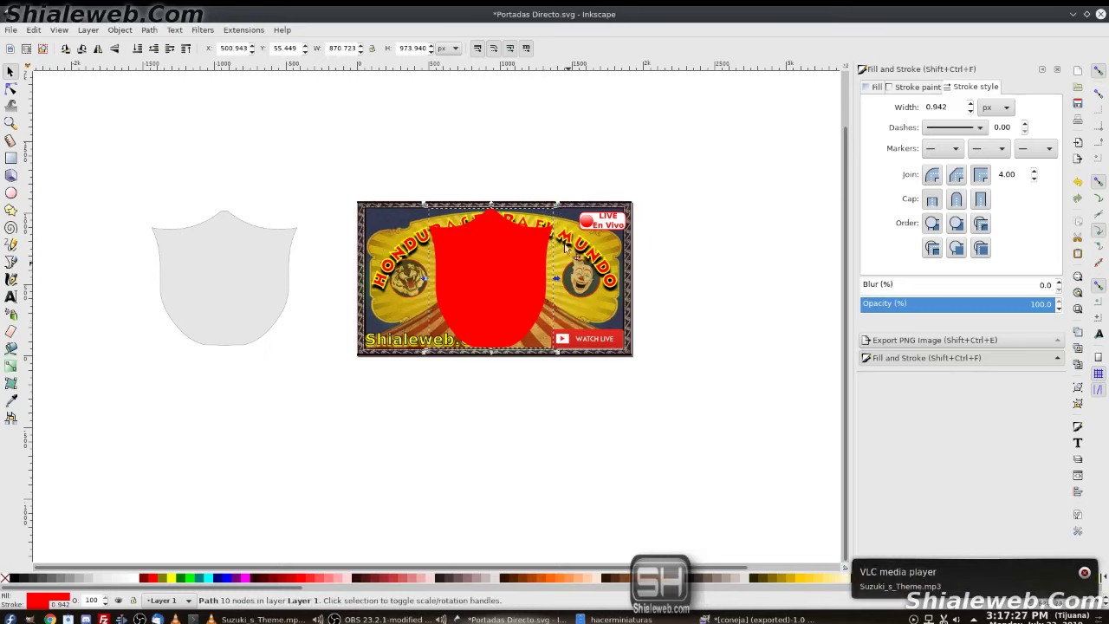
Step: Enlarge the red shield slightly, lower it behind the title and flag photo, and nudge it into place
left_click_drag(556, 206, 562, 201)
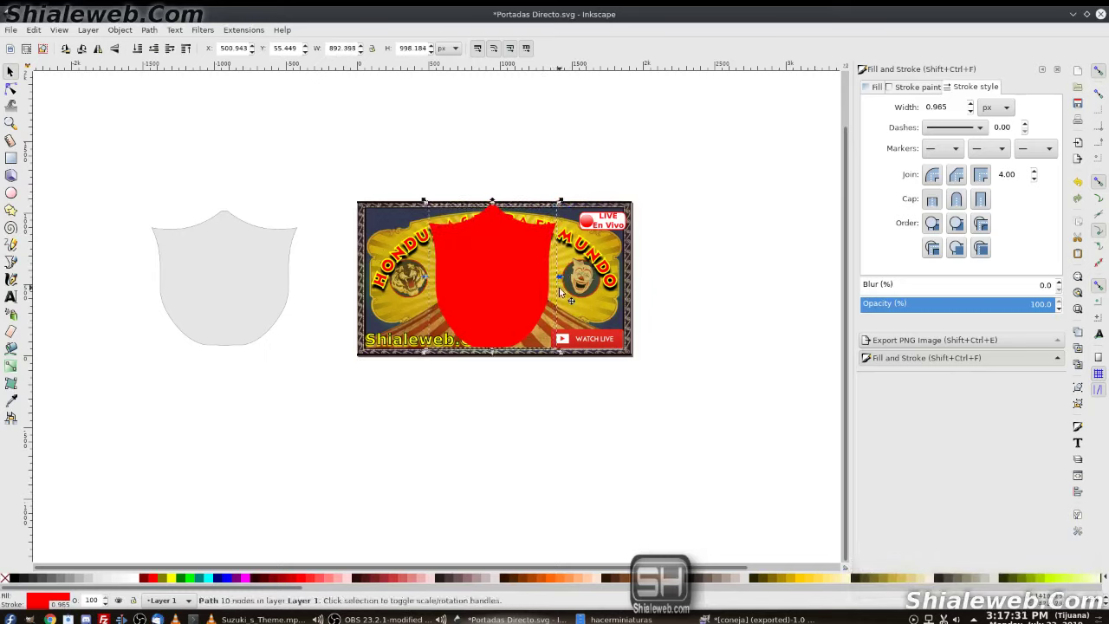
key("Page_Down")
key("Page_Down")
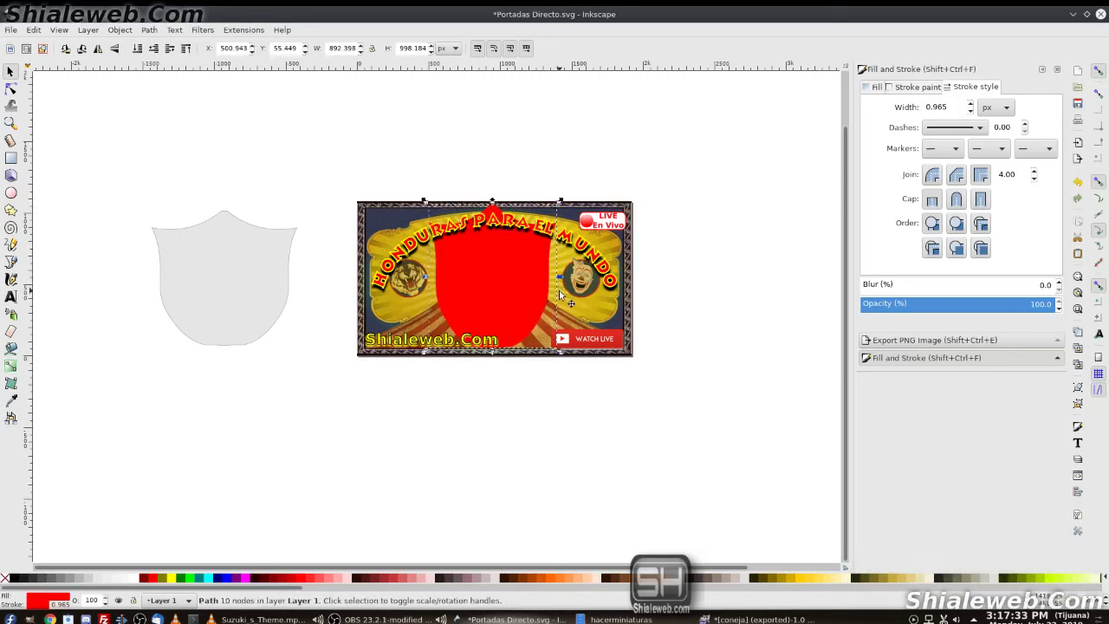
key("Page_Down")
key("Left")
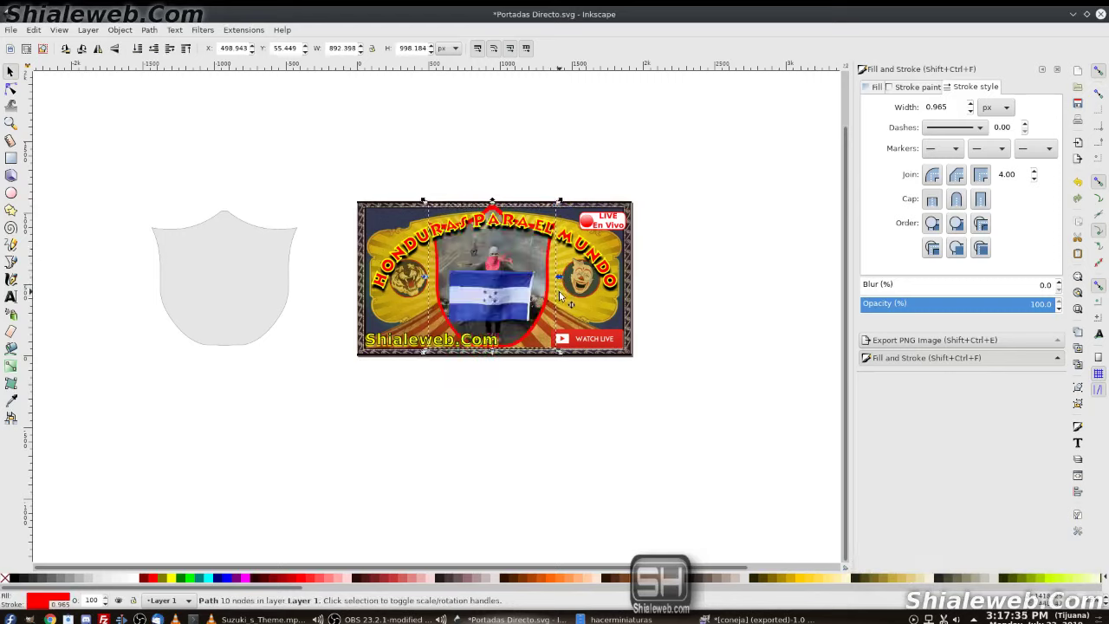
key("Down")
key("Down")
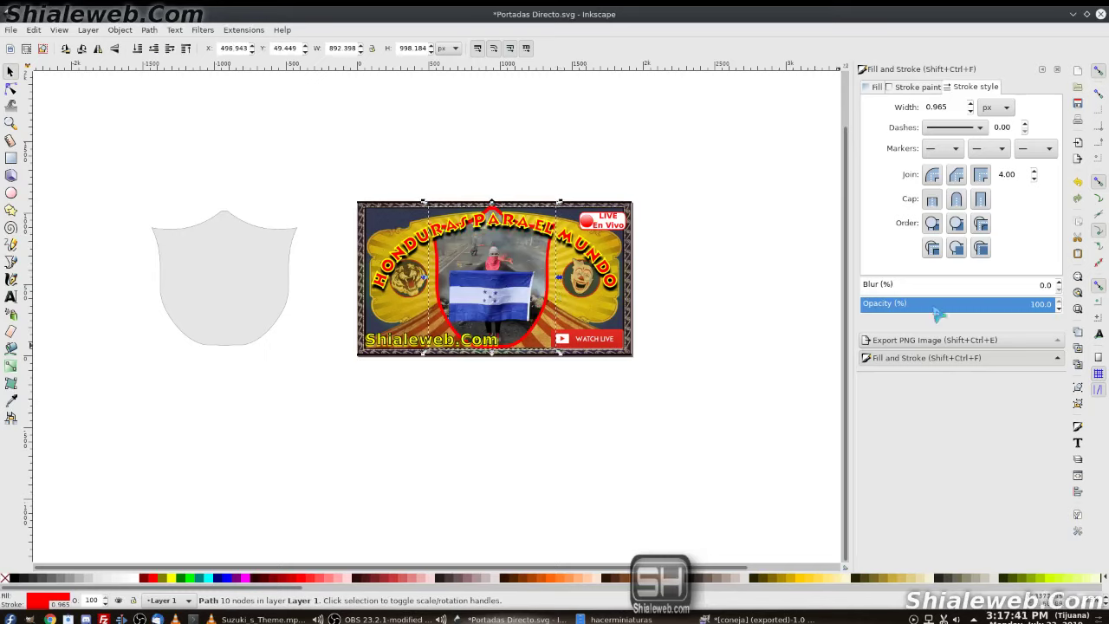
Step: Blur the red shield by 2% and save the thumbnail
left_click(1059, 282)
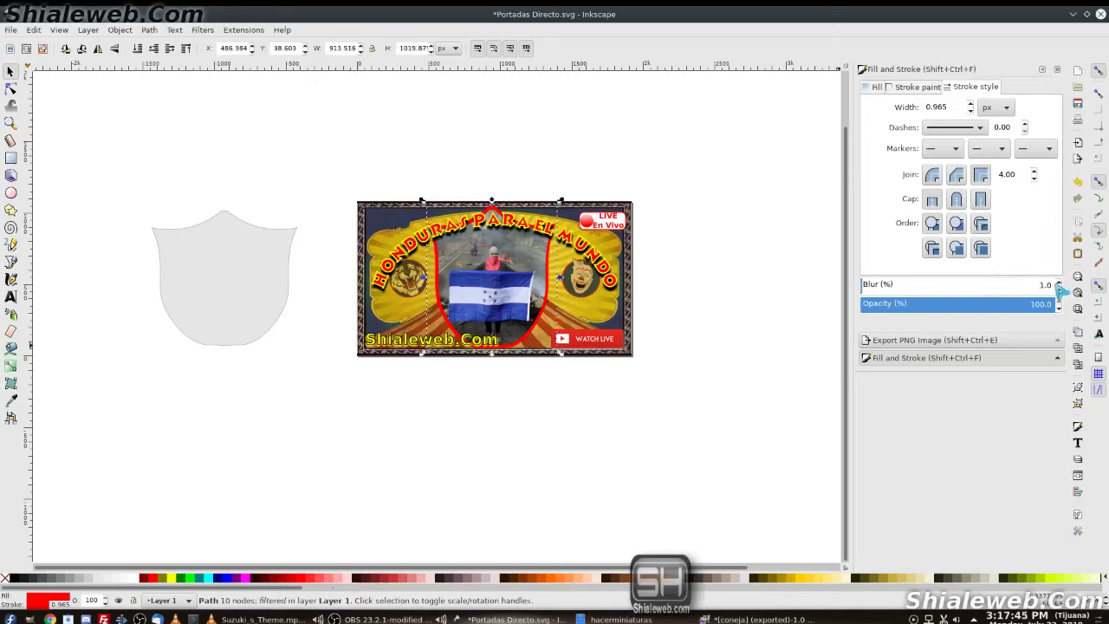
left_click(1059, 282)
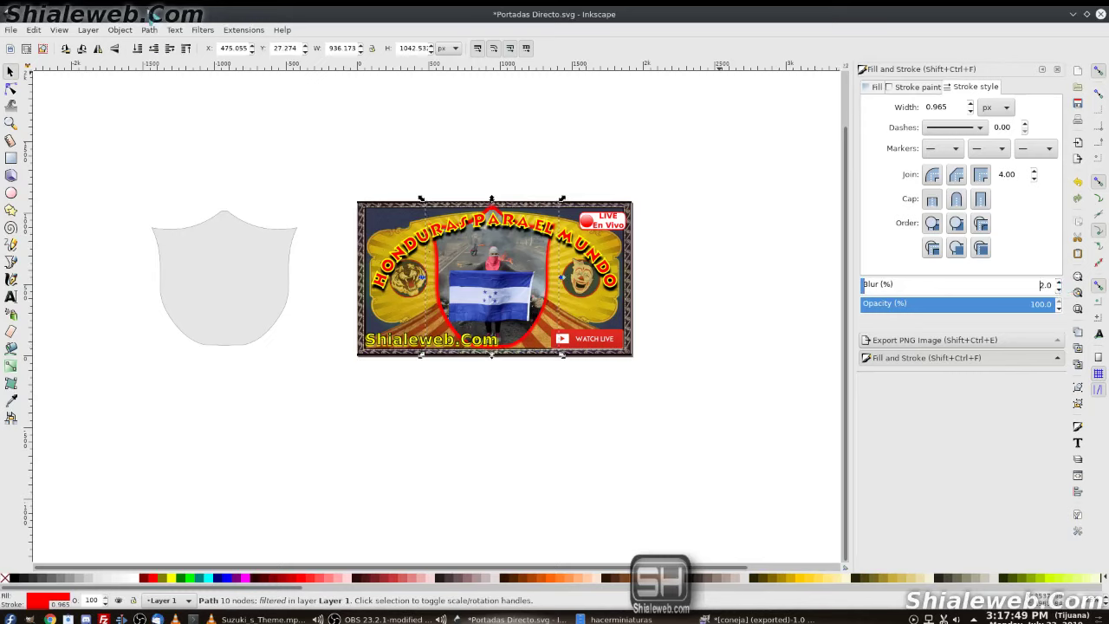
left_click(11, 29)
left_click(26, 121)
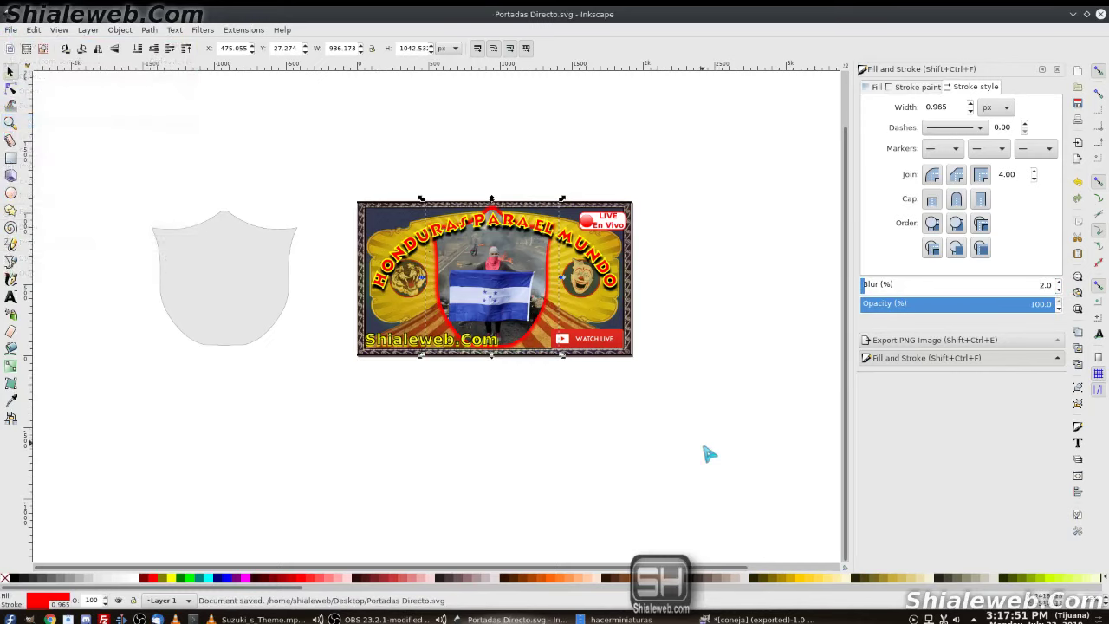
left_click(631, 439)
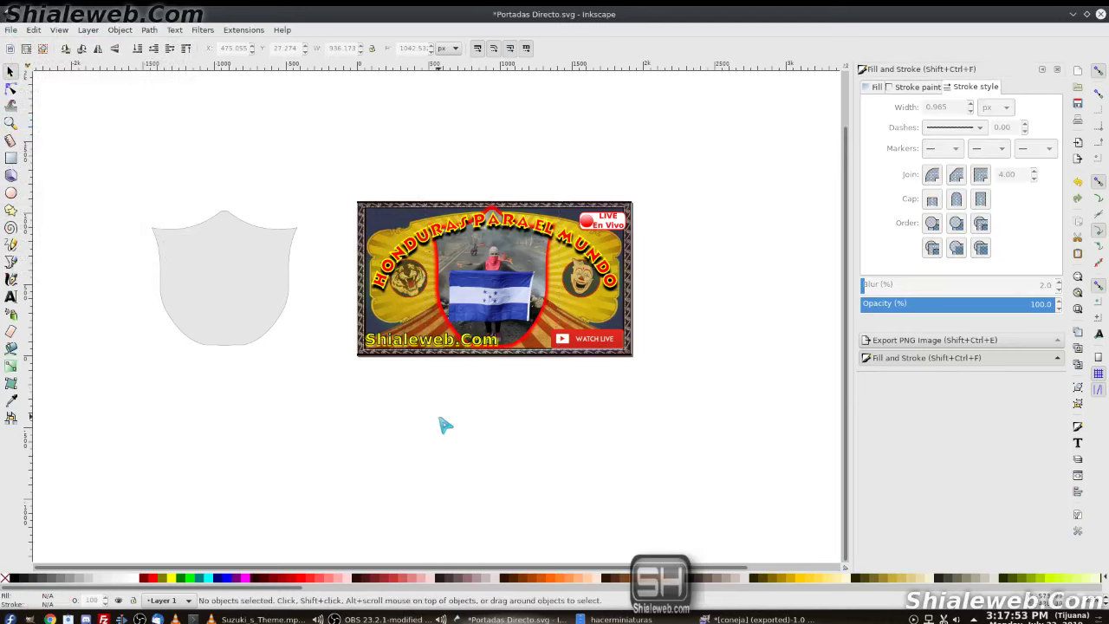
key("ctrl")
Step: Delete the leftover grey shield
scroll(448, 422, "down", 1)
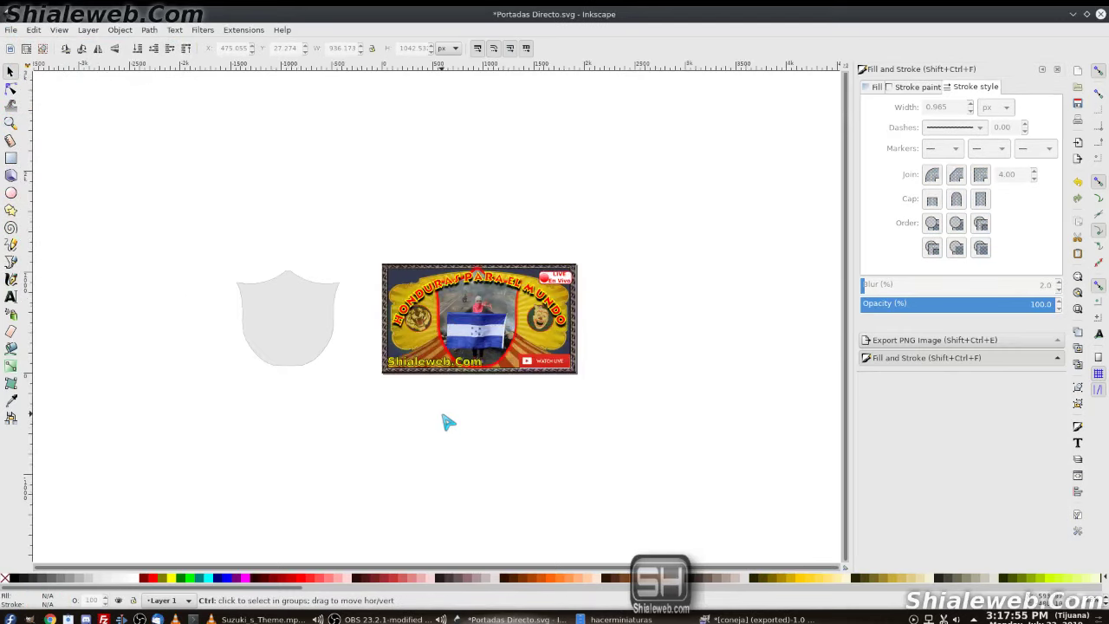
left_click(334, 328)
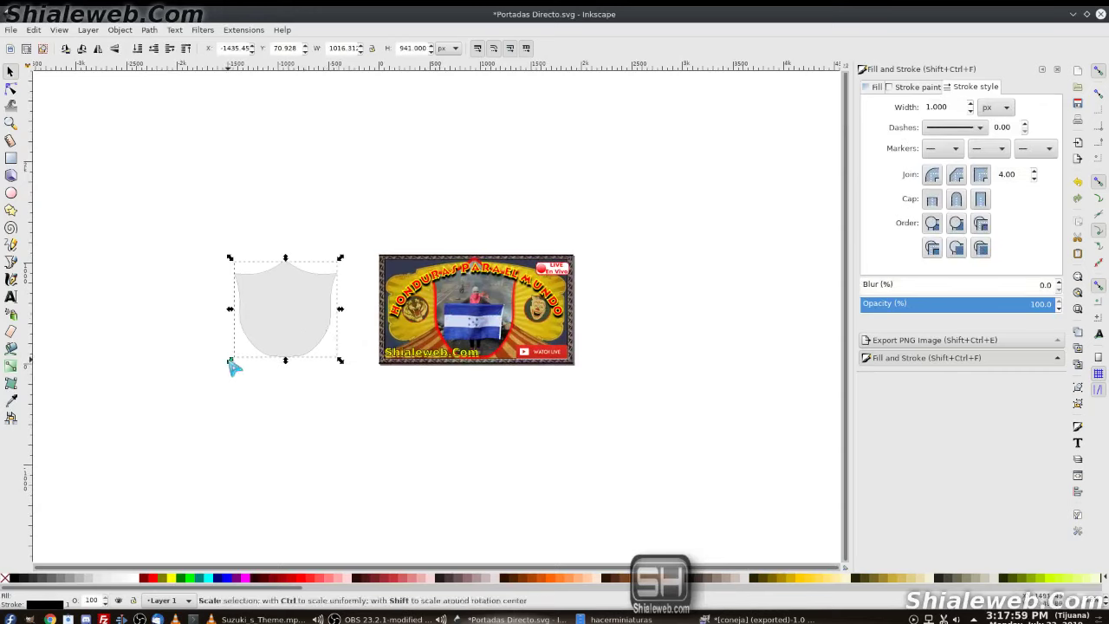
key("Delete")
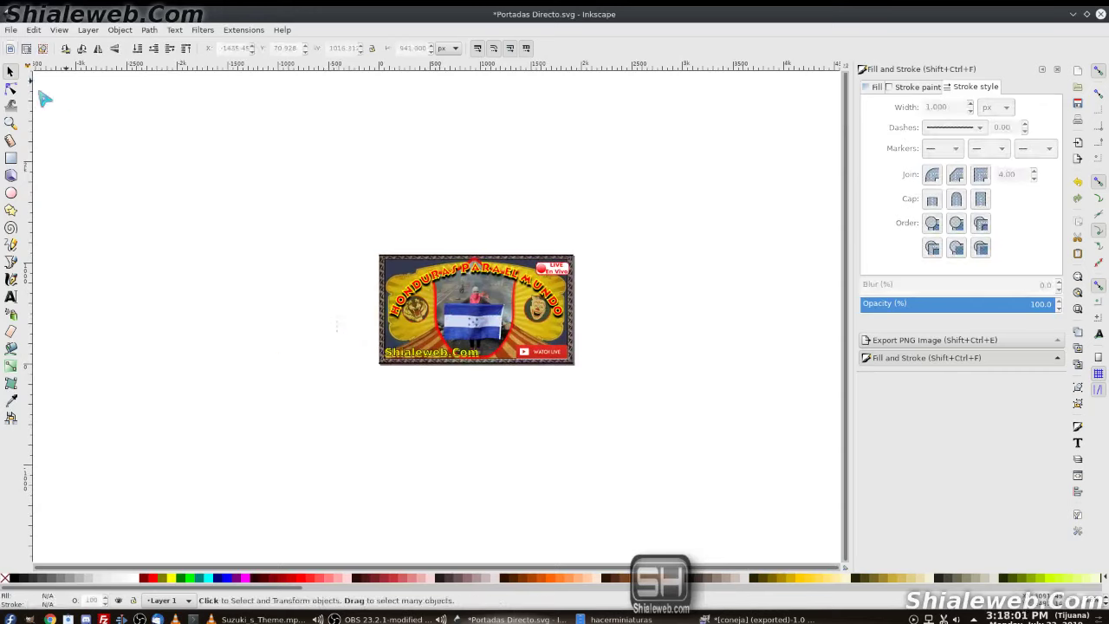
Step: Export the full page at 1920x1080 as Portadas Directo.png and save the document
left_click(11, 30)
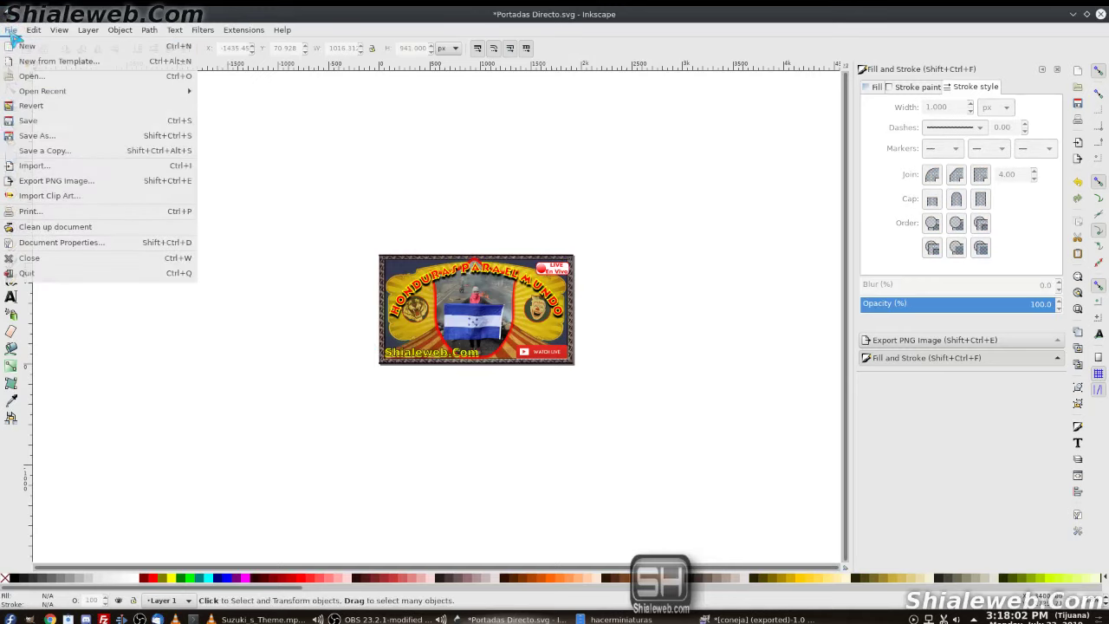
left_click(21, 185)
left_click(885, 104)
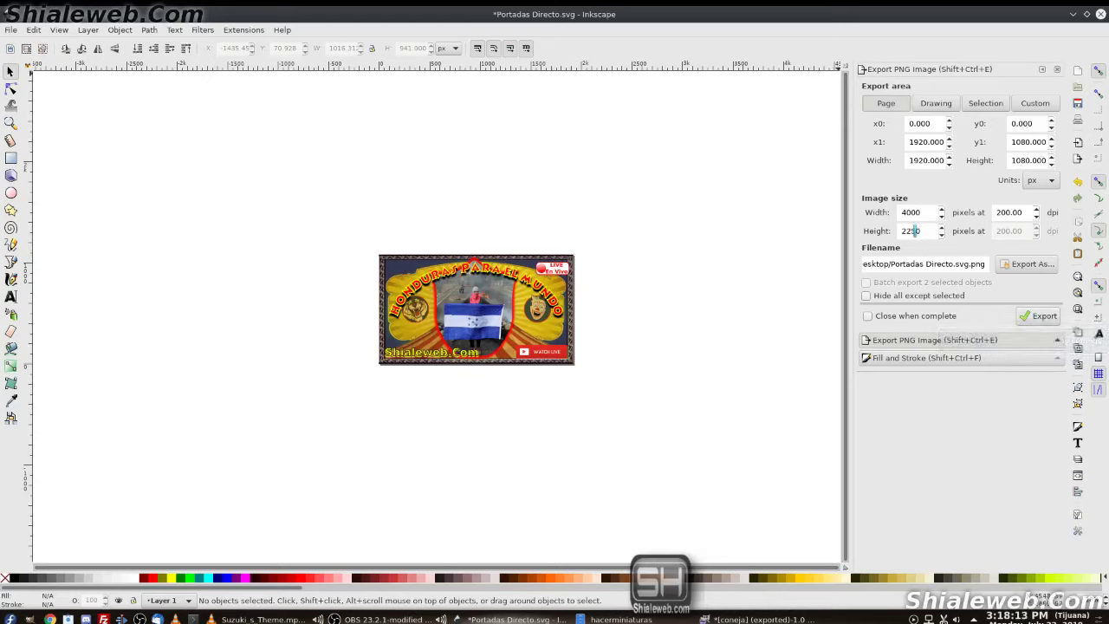
double_click(931, 211)
left_click_drag(928, 213, 877, 212)
key("Delete")
key("Delete")
key("Delete")
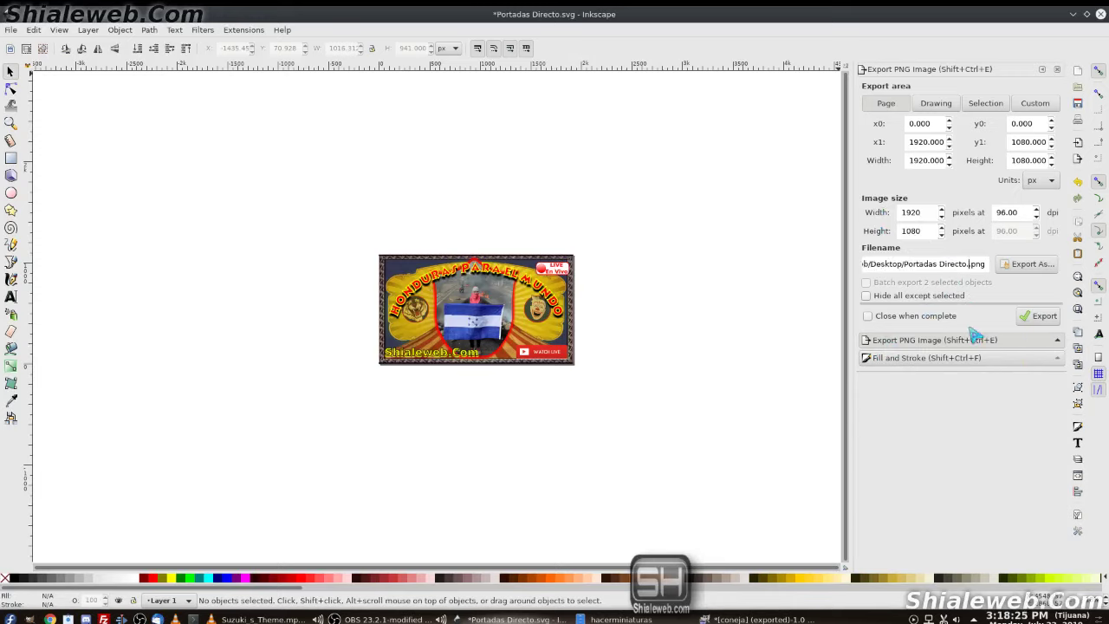
key("BackSpace")
left_click(1040, 316)
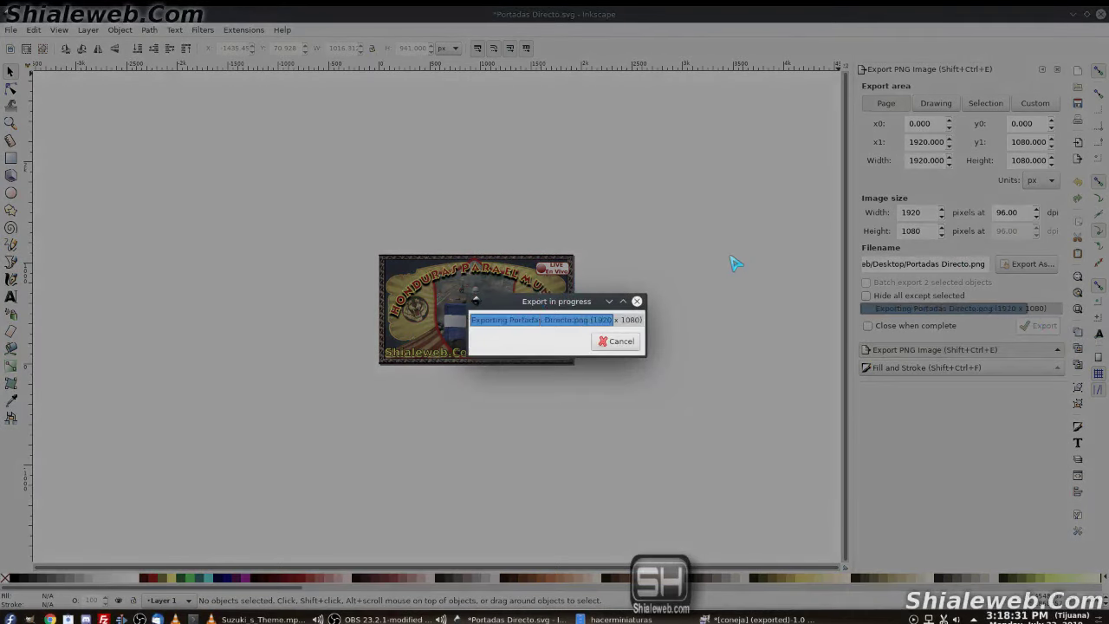
key("ctrl+s")
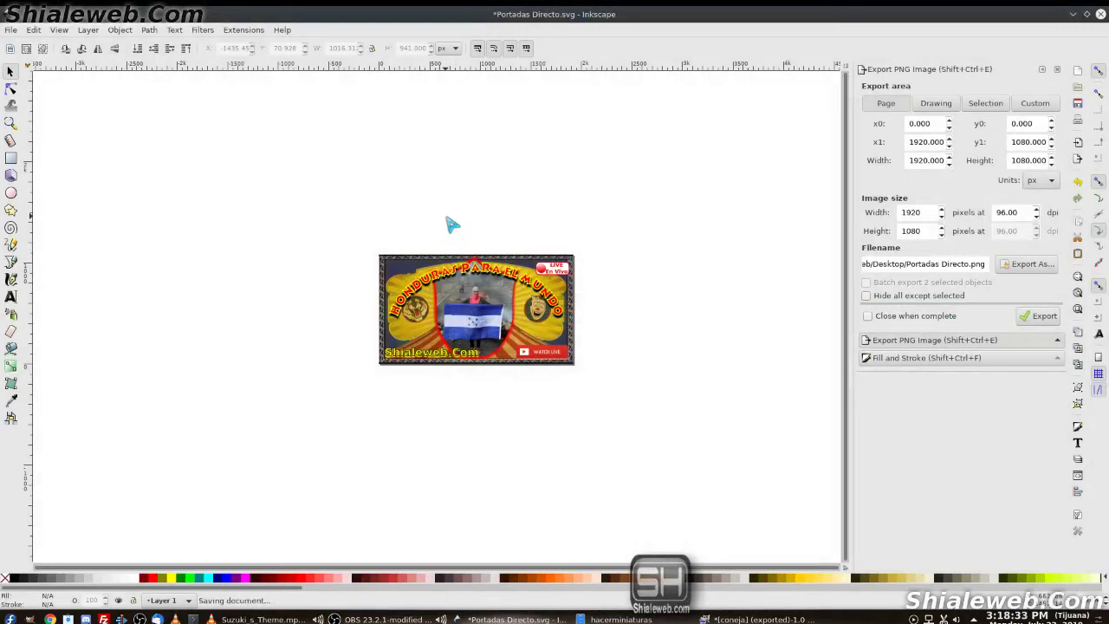
Step: Close the coneja image in GIMP without saving changes
left_click(1072, 14)
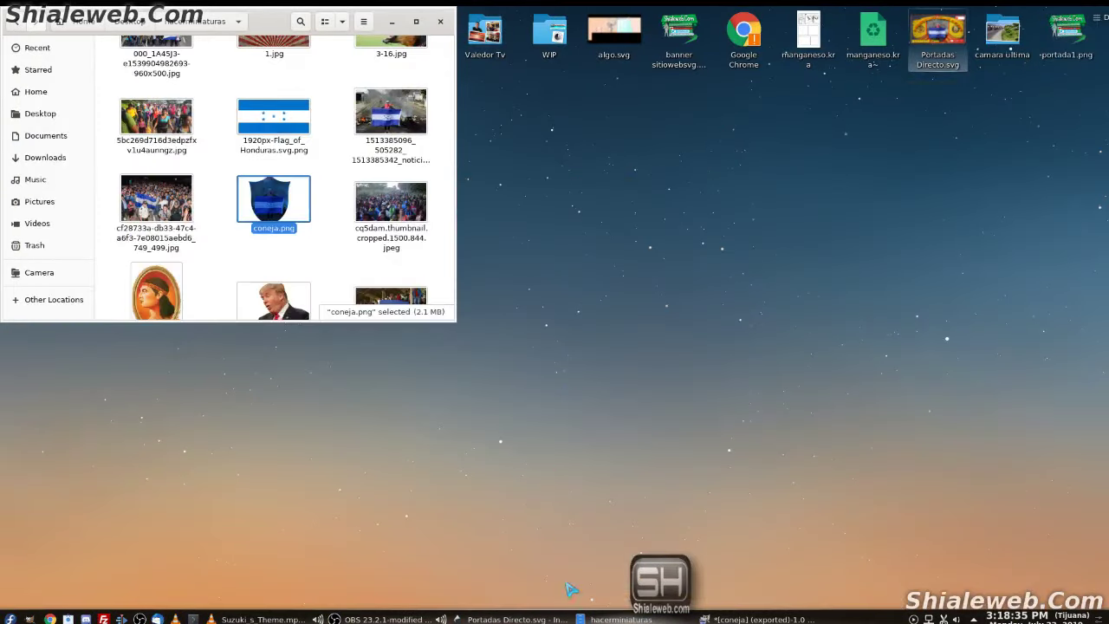
left_click(735, 619)
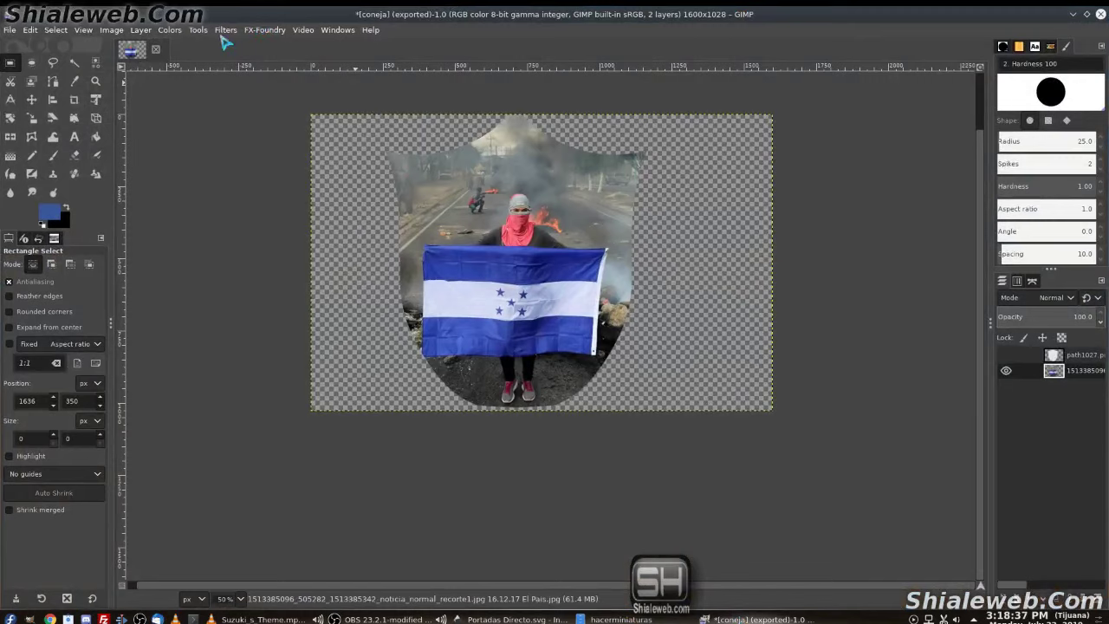
left_click(154, 50)
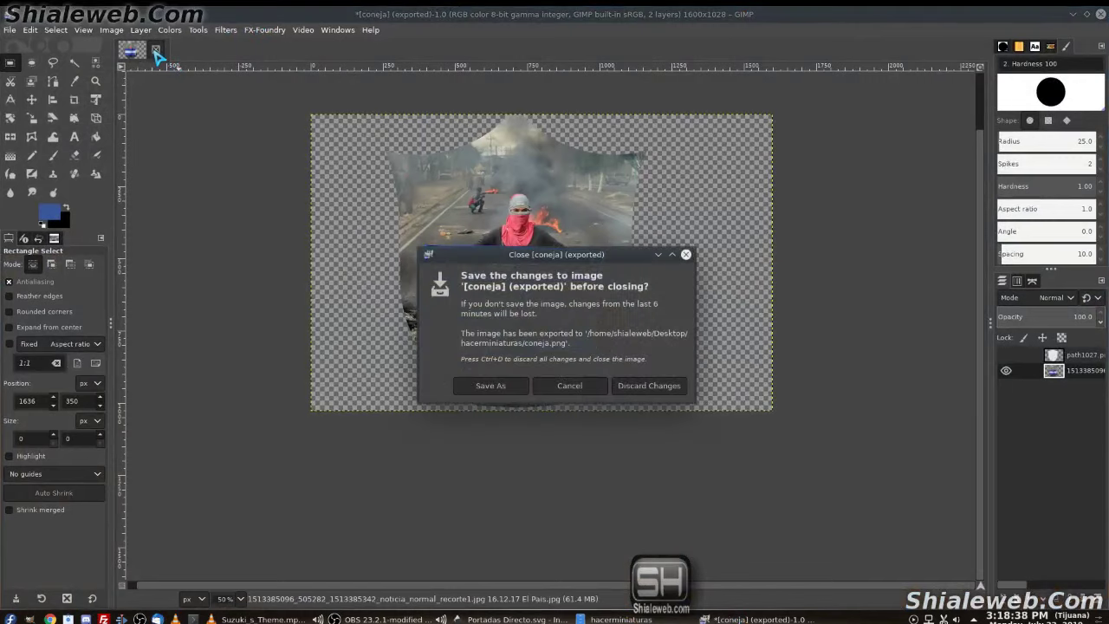
left_click(650, 385)
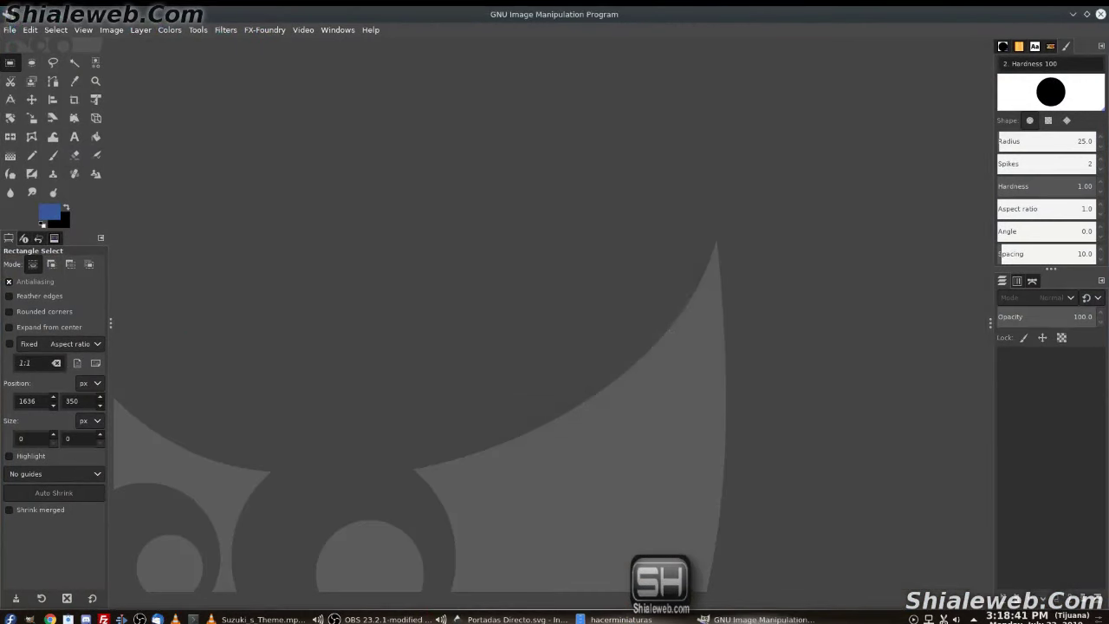
Step: Drag Portadas Directo.png from the Desktop folder into GIMP and zoom out
left_click(620, 619)
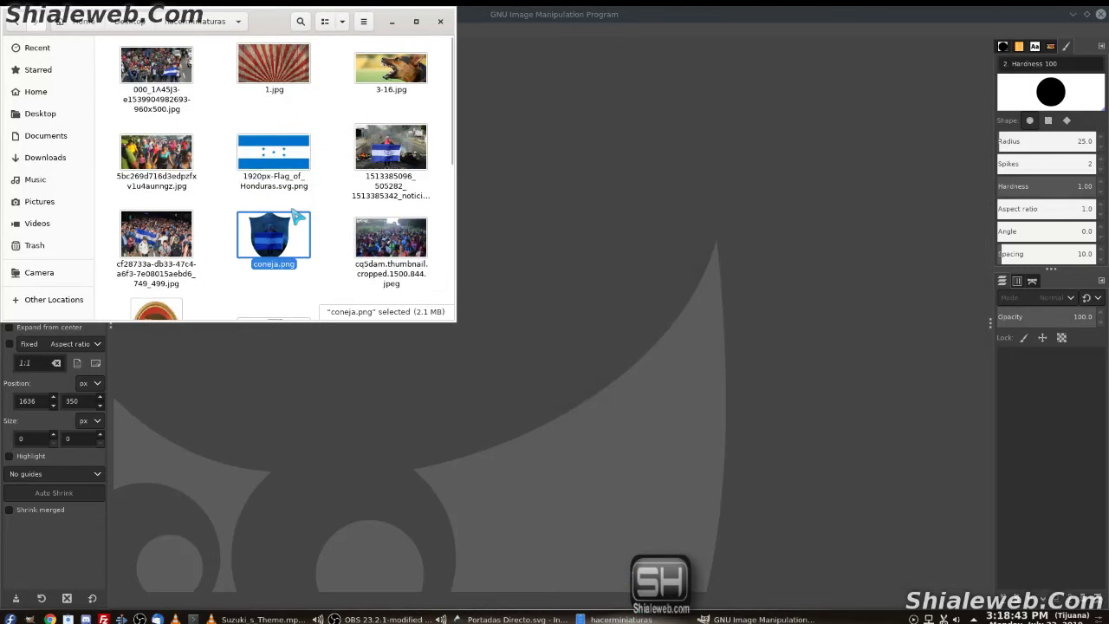
key("alt+Up")
scroll(321, 192, "down", 5)
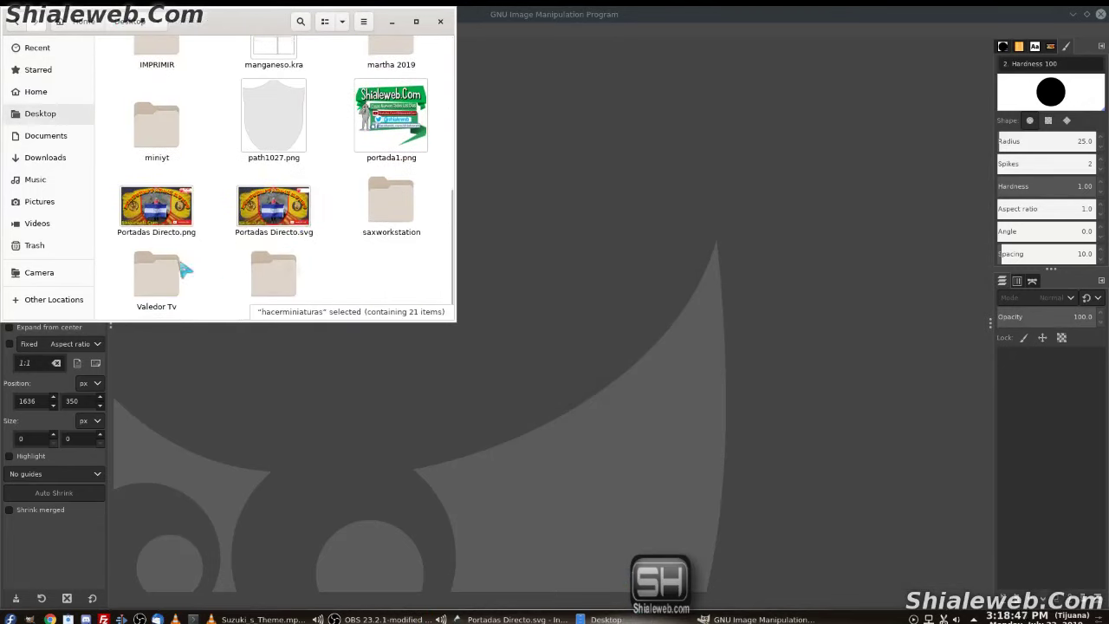
left_click_drag(157, 217, 629, 251)
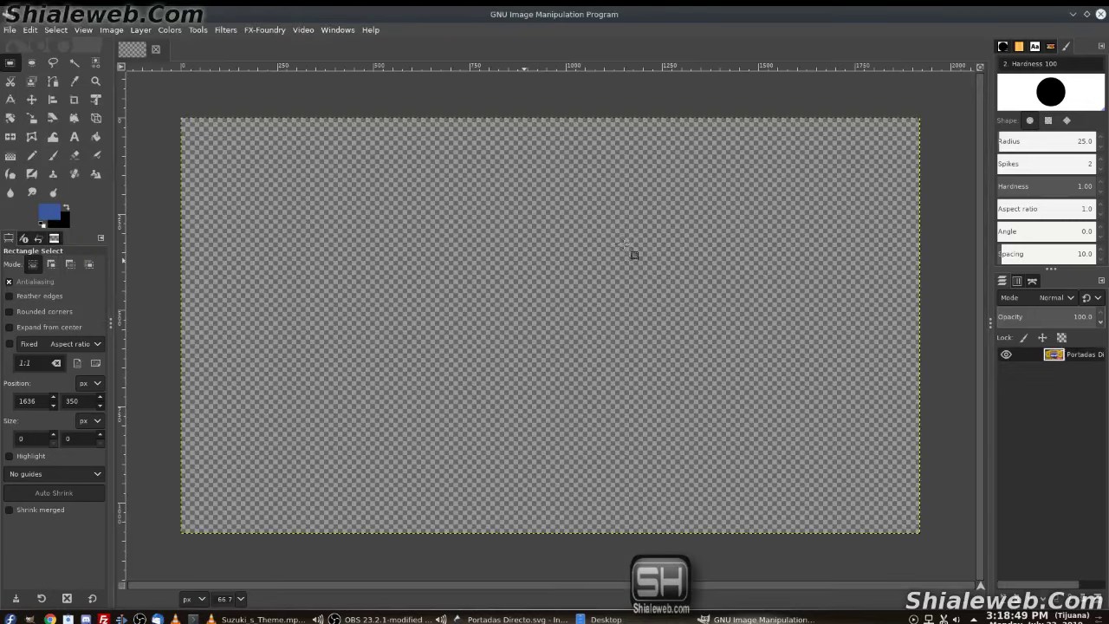
key("ctrl")
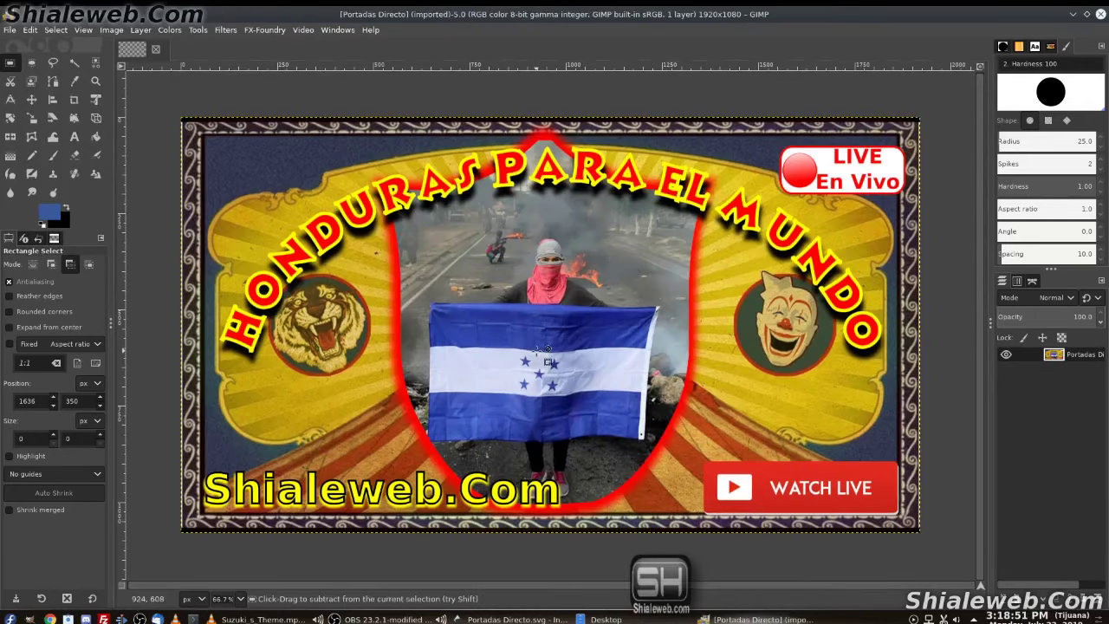
scroll(546, 351, "down", 2, "ctrl")
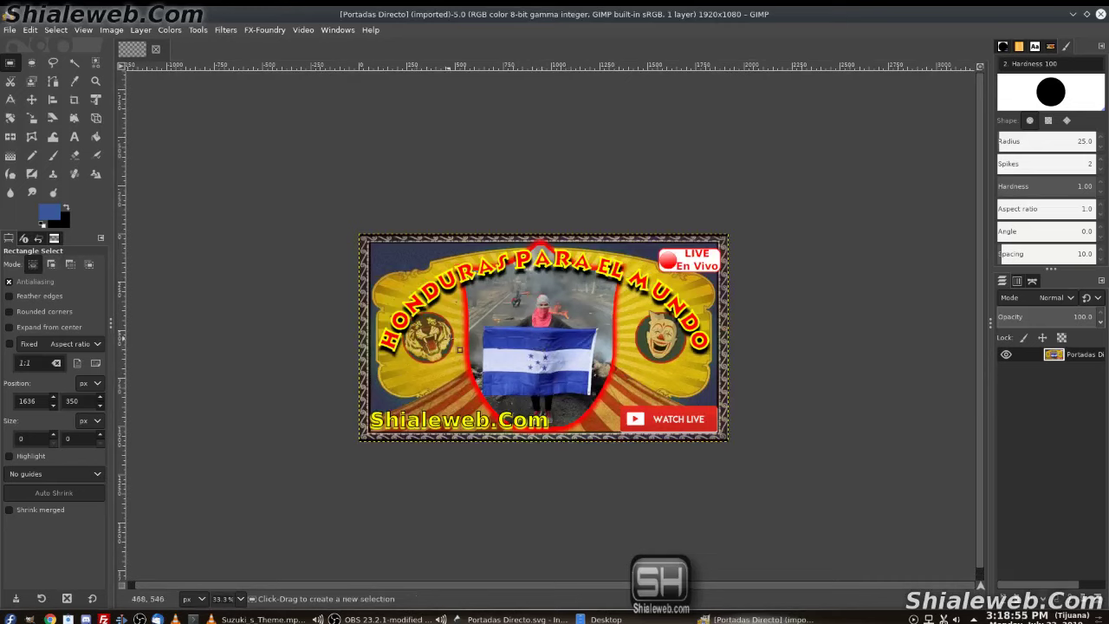
Step: Duplicate the thumbnail layer and brighten the copy with an upward Curves bend
right_click(1079, 357)
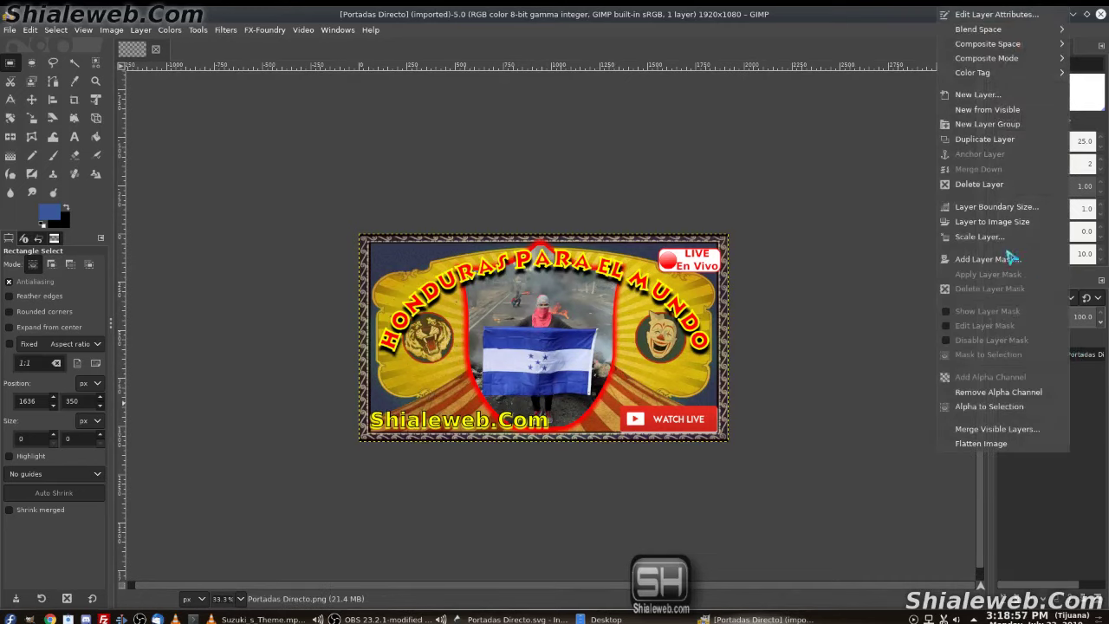
left_click(985, 139)
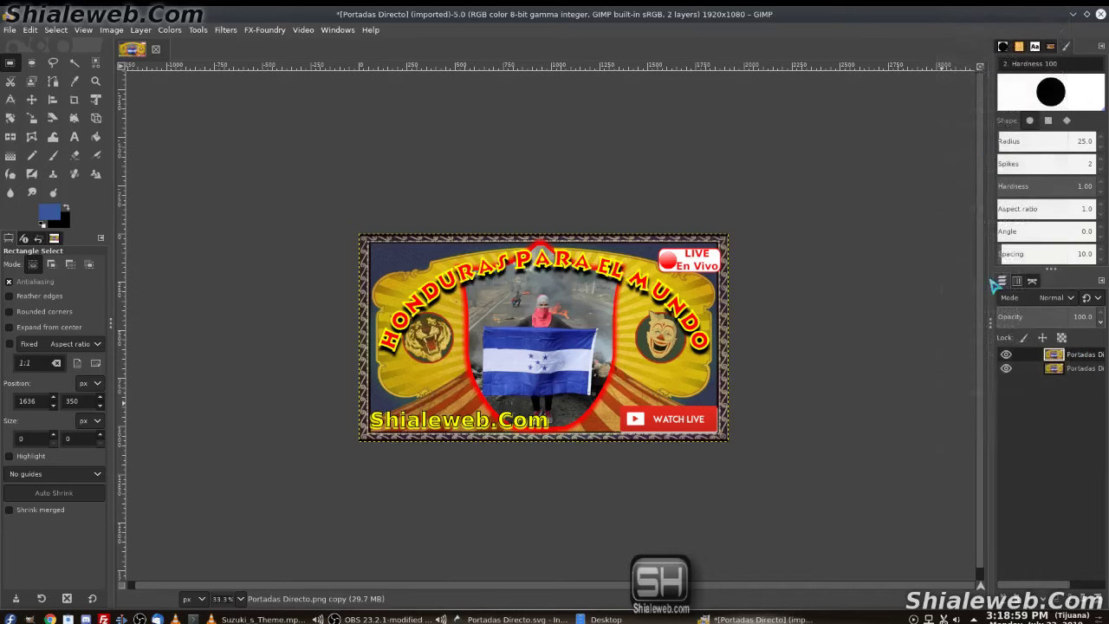
left_click(169, 29)
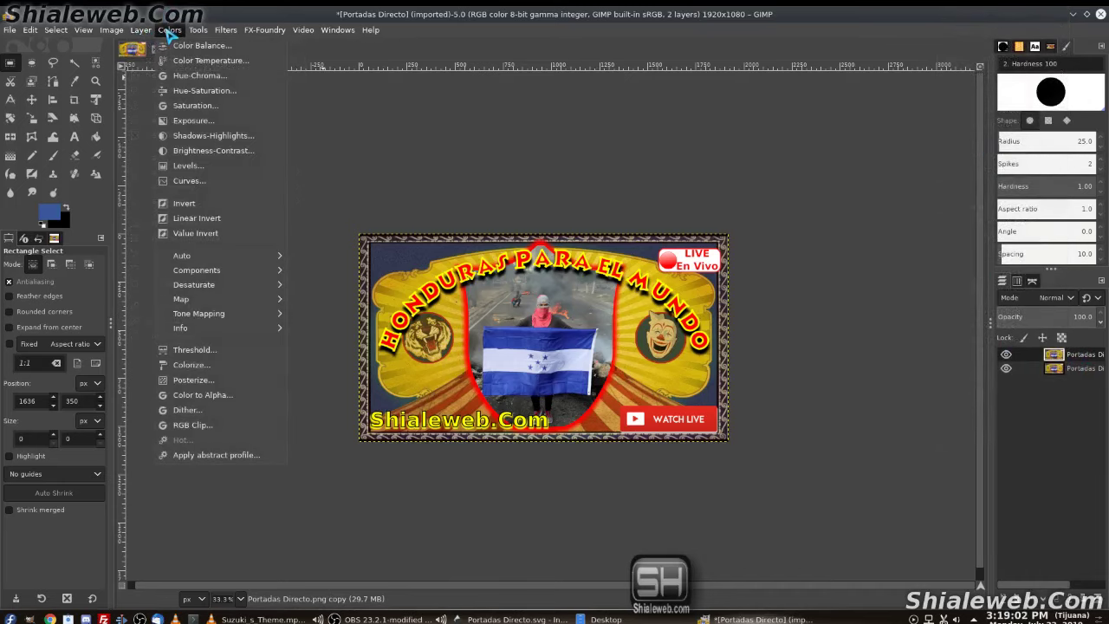
left_click(190, 180)
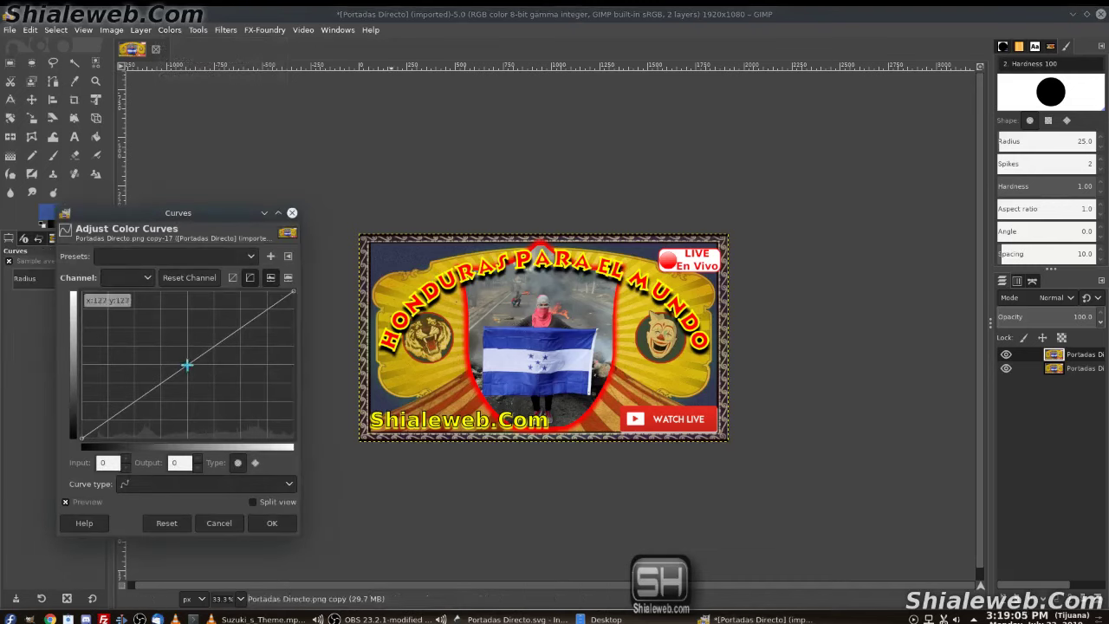
left_click_drag(187, 366, 176, 346)
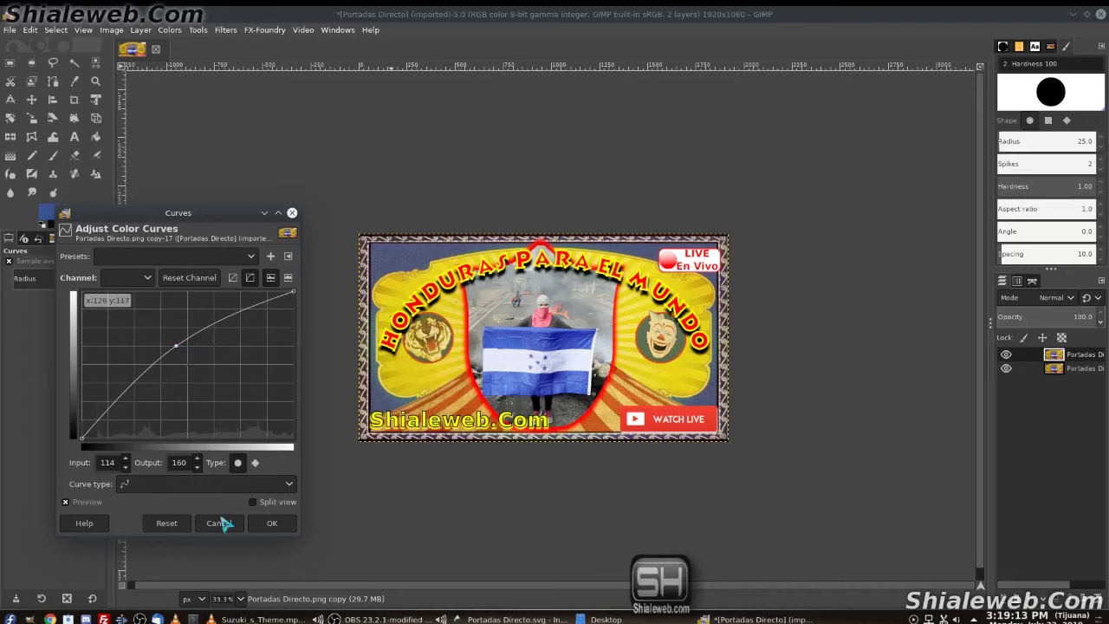
left_click(274, 524)
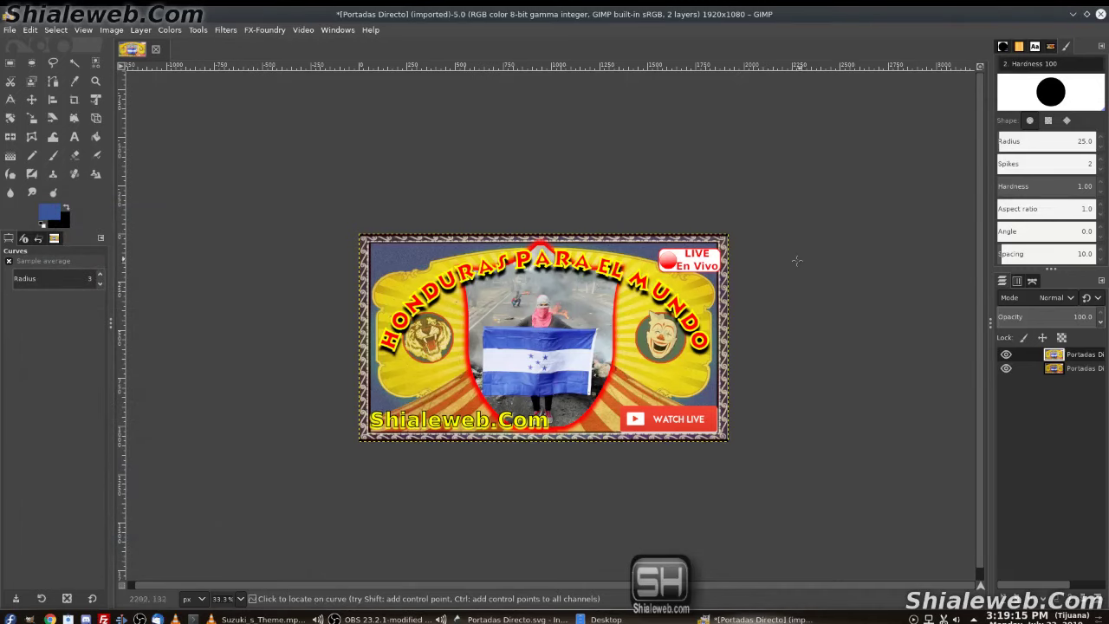
Step: Toggle the brightened copy's visibility to compare, then merge it down into one layer
scroll(775, 272, "down", 1, "ctrl")
scroll(782, 271, "down", 1, "ctrl")
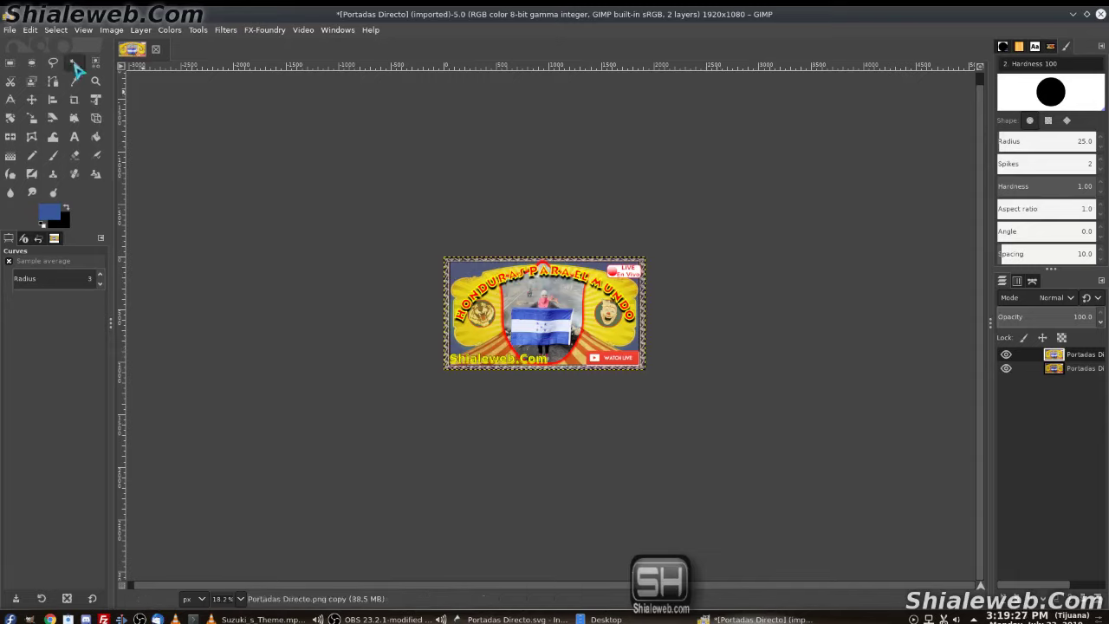
left_click(1006, 354)
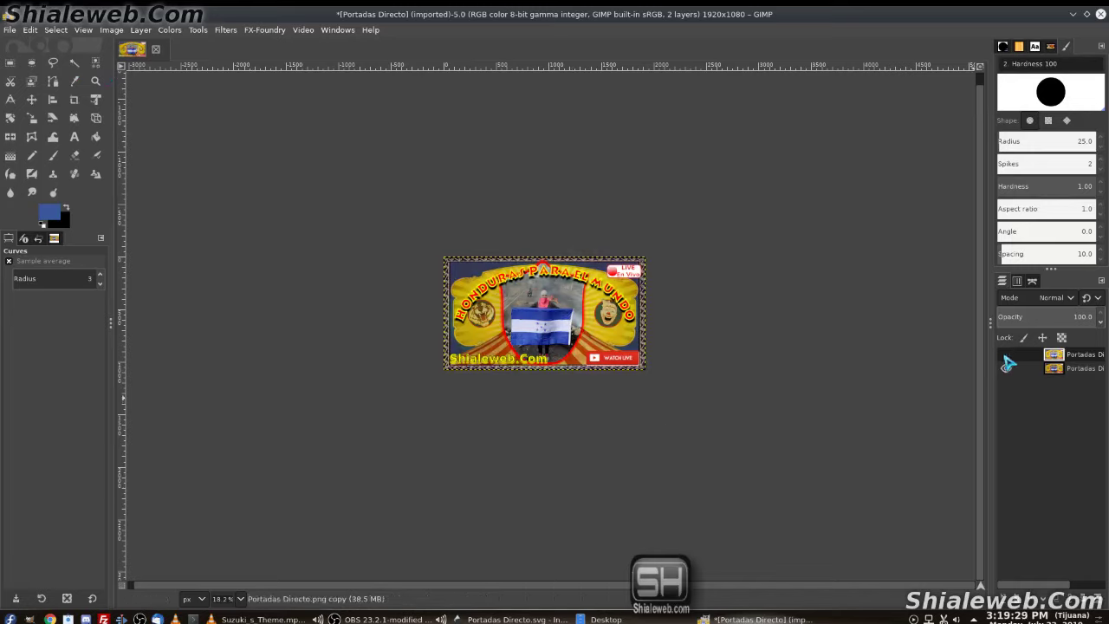
left_click(1006, 356)
left_click(1006, 357)
left_click(1104, 606)
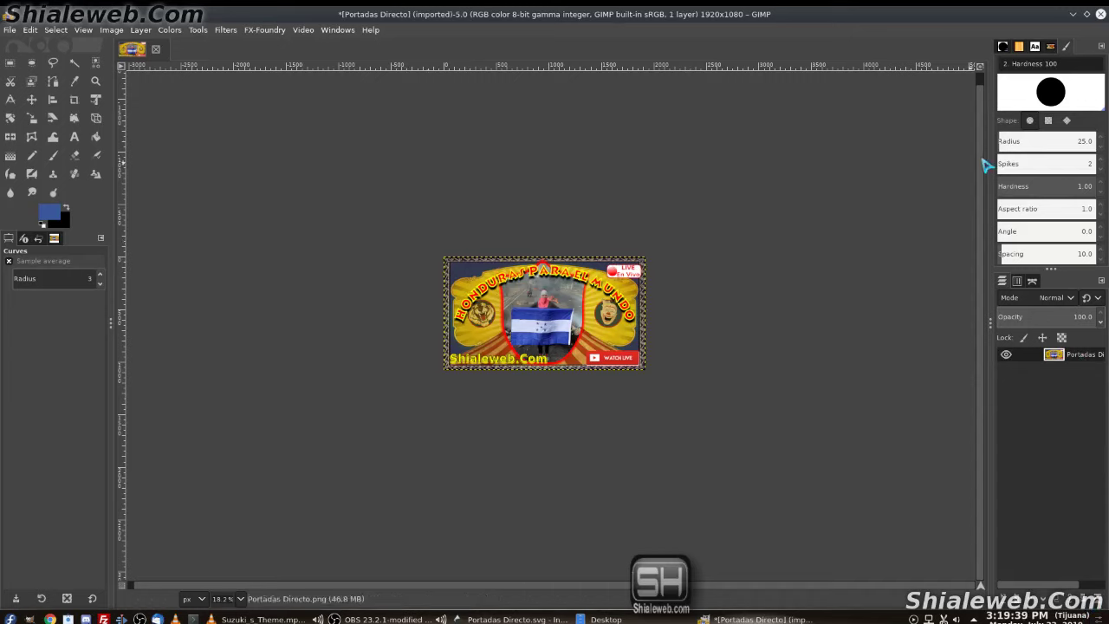
Step: Export the image as Portadas Directo.jpg at quality 90 and minimise GIMP
left_click(10, 30)
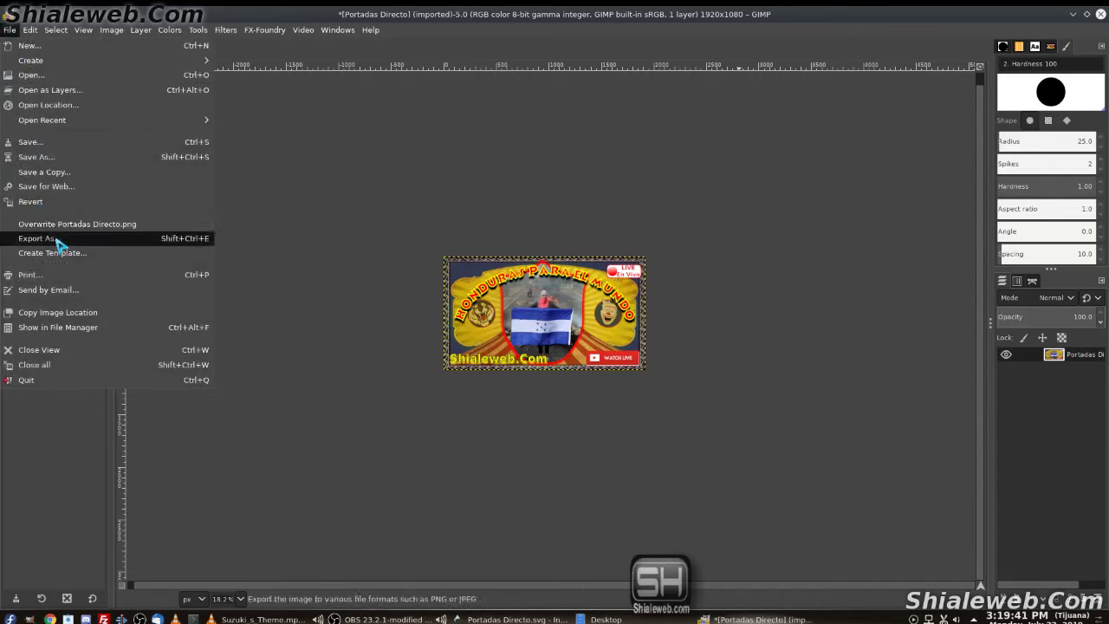
left_click(54, 240)
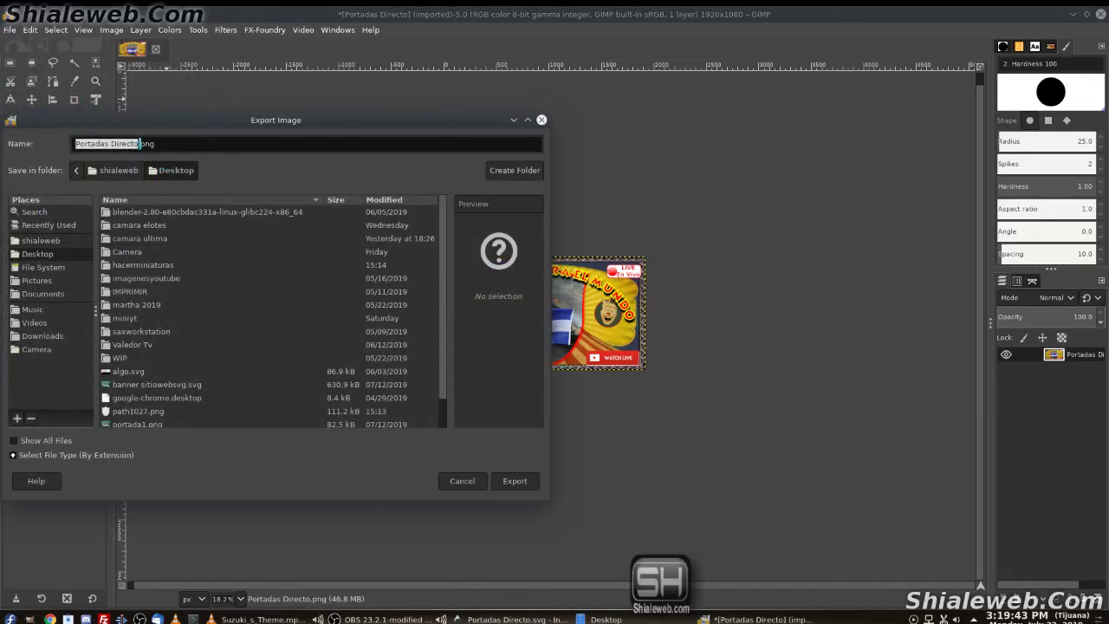
key("Right")
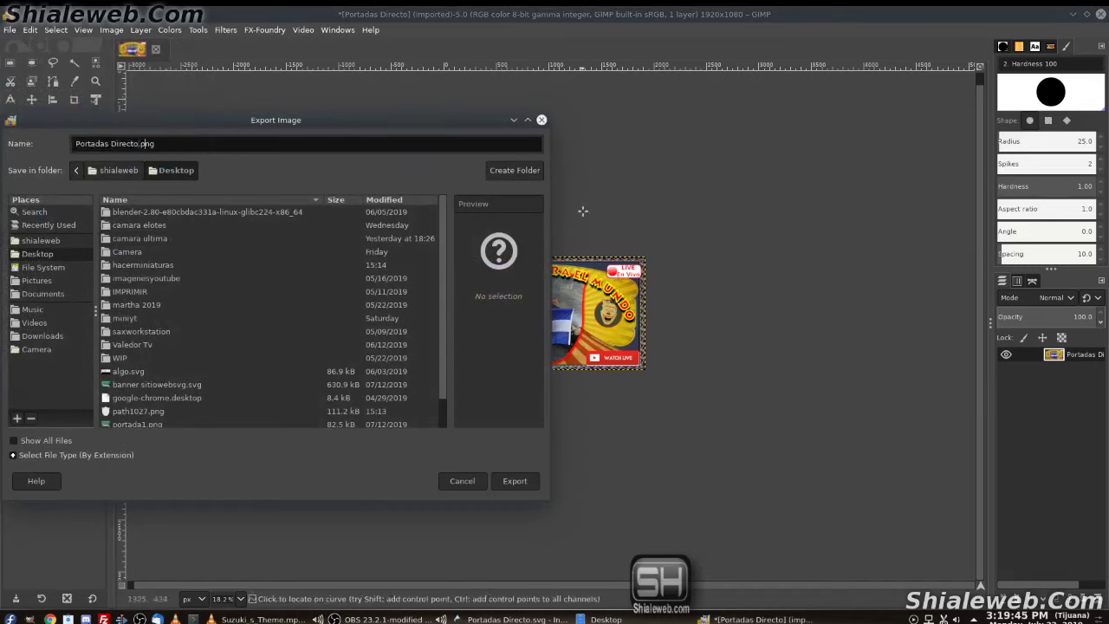
key("BackSpace")
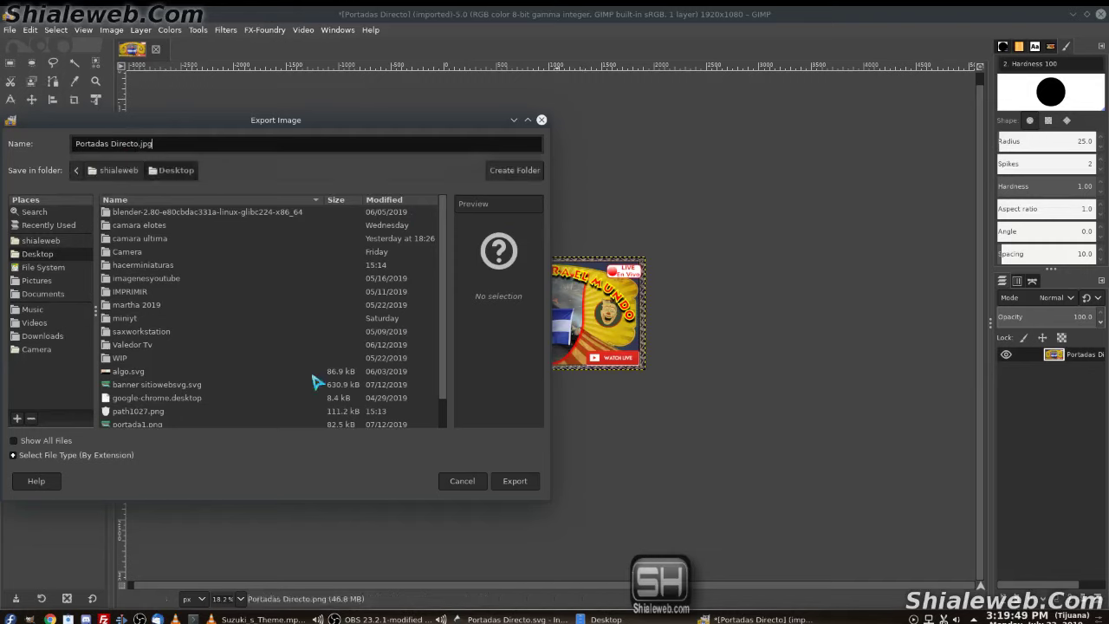
left_click(530, 483)
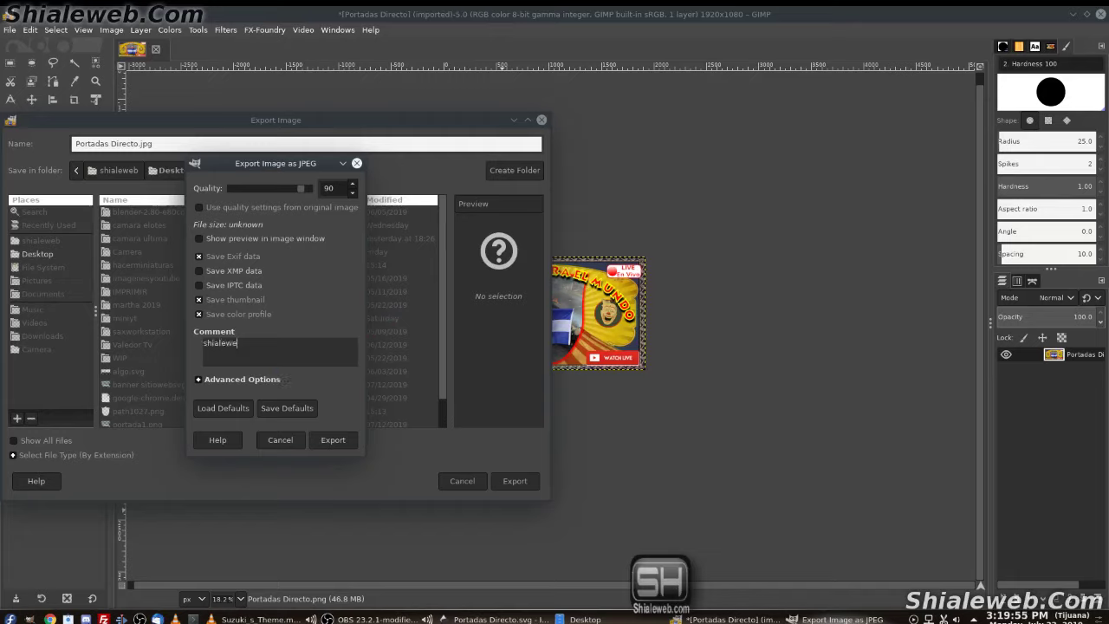
left_click(335, 441)
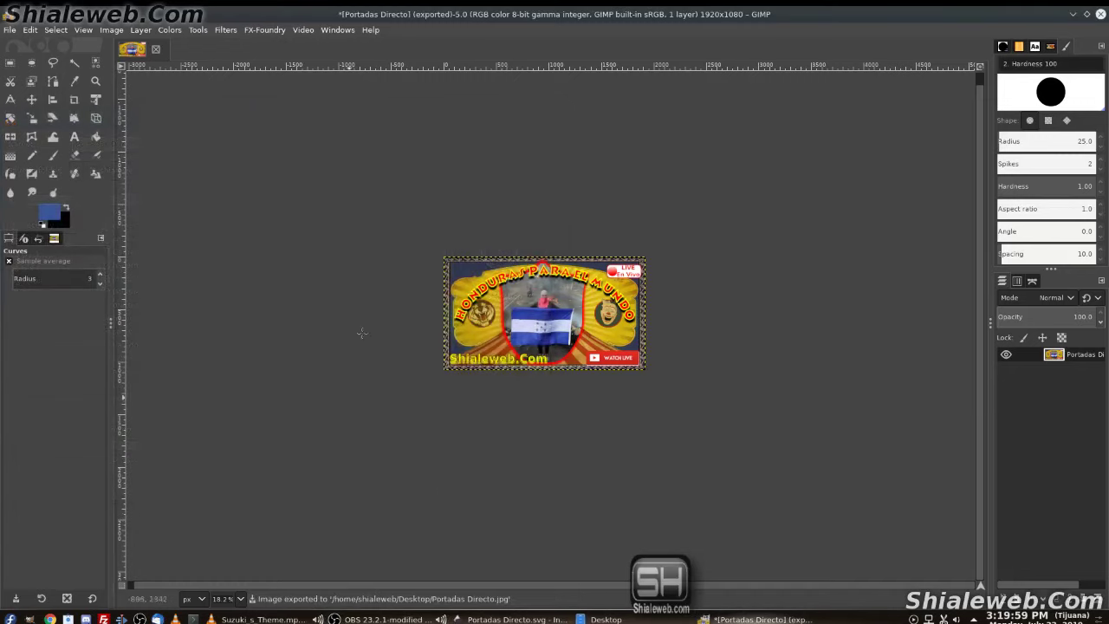
left_click(1074, 14)
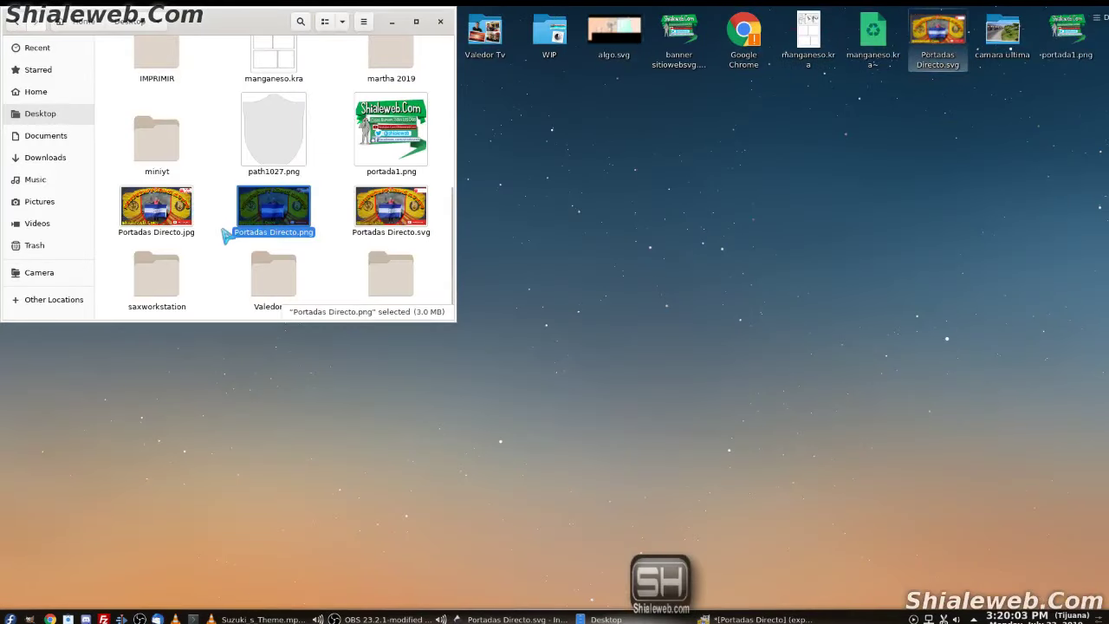
Step: Open Portadas Directo.jpg in Gwenview and hide the sidebar
right_click(184, 212)
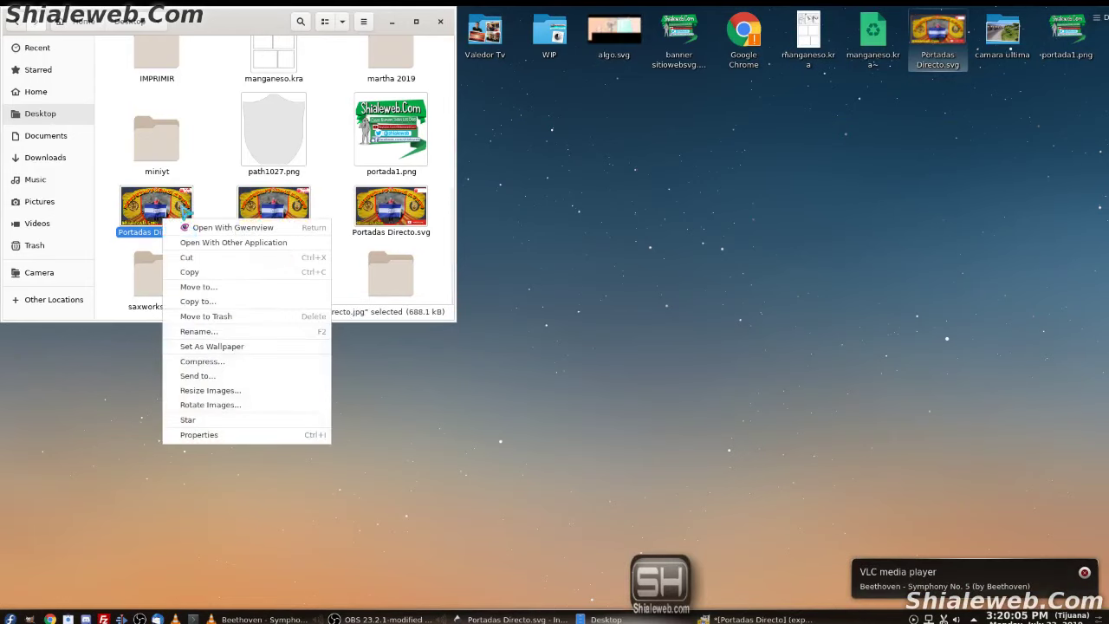
left_click(227, 227)
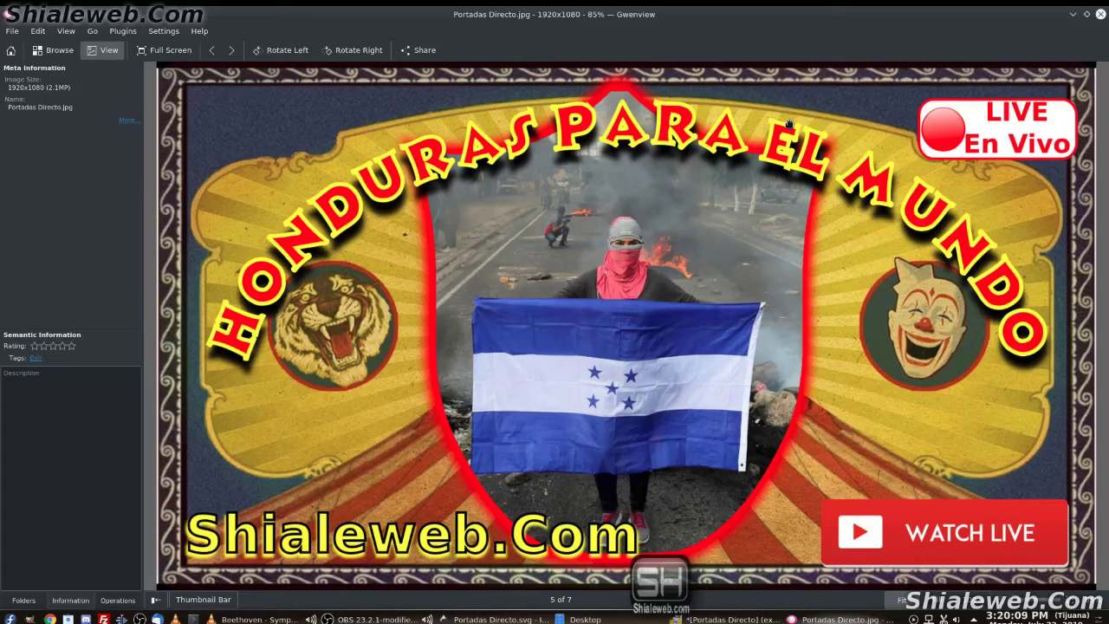
left_click(69, 32)
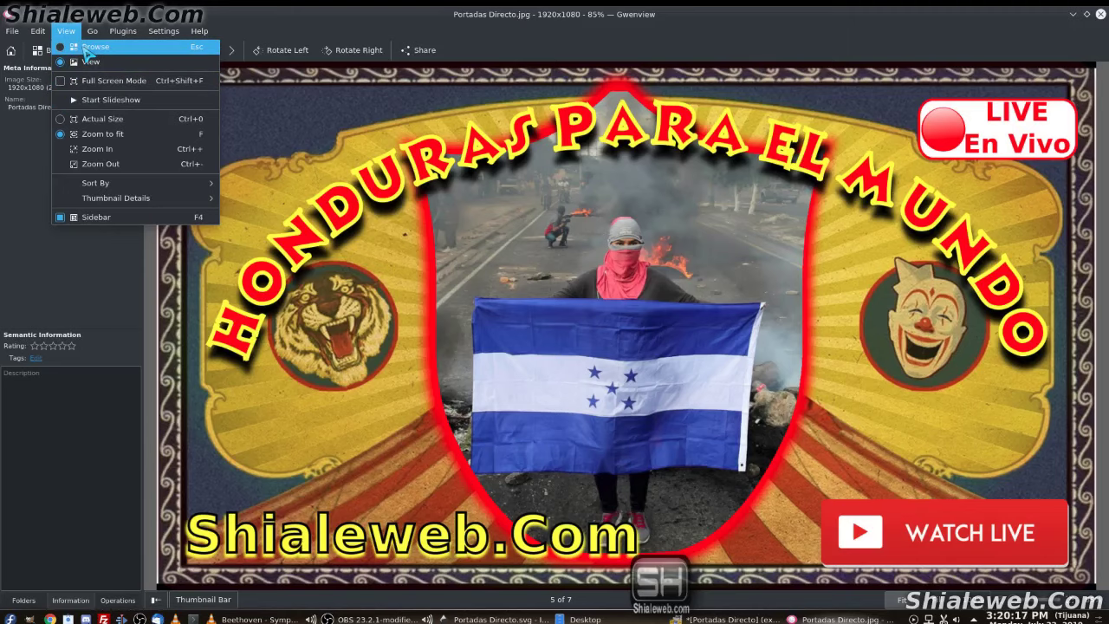
left_click(91, 216)
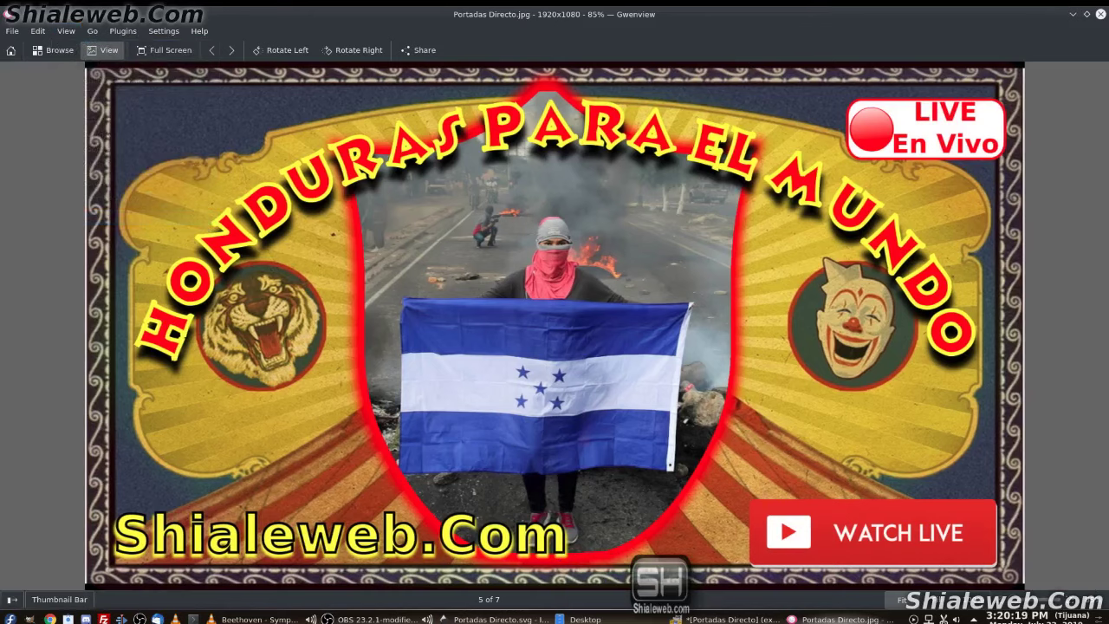